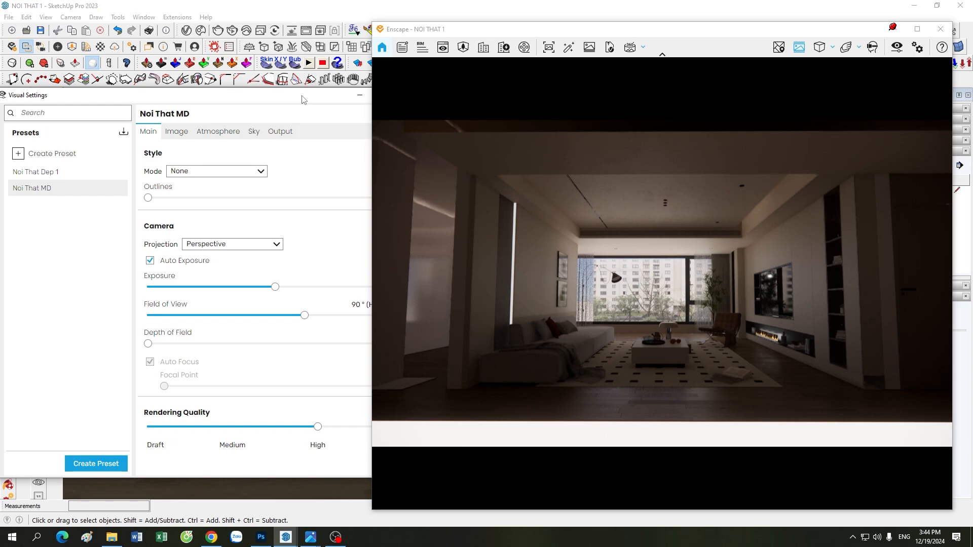
Move the Visual Settings window clear of the render and minimize it to uncover the model
drag(303, 99, 244, 87)
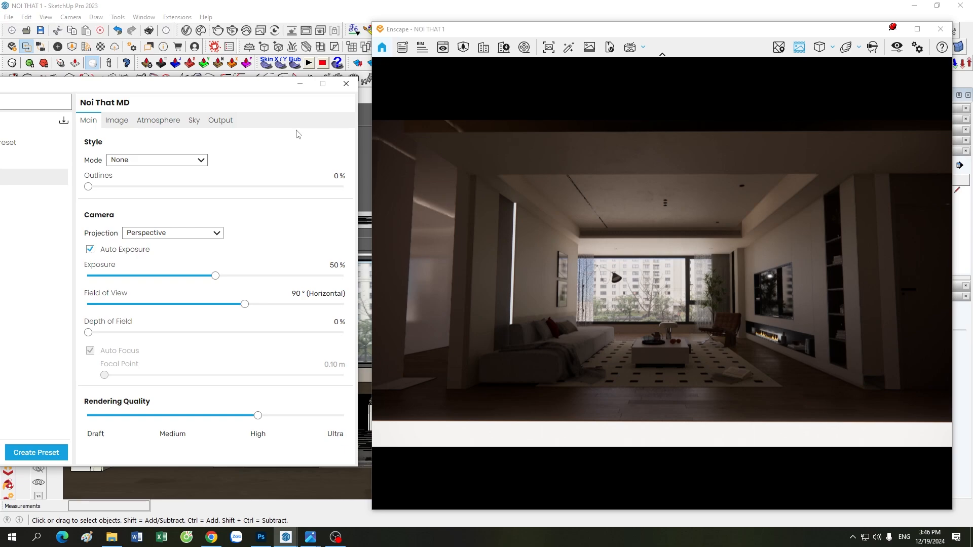
click(300, 83)
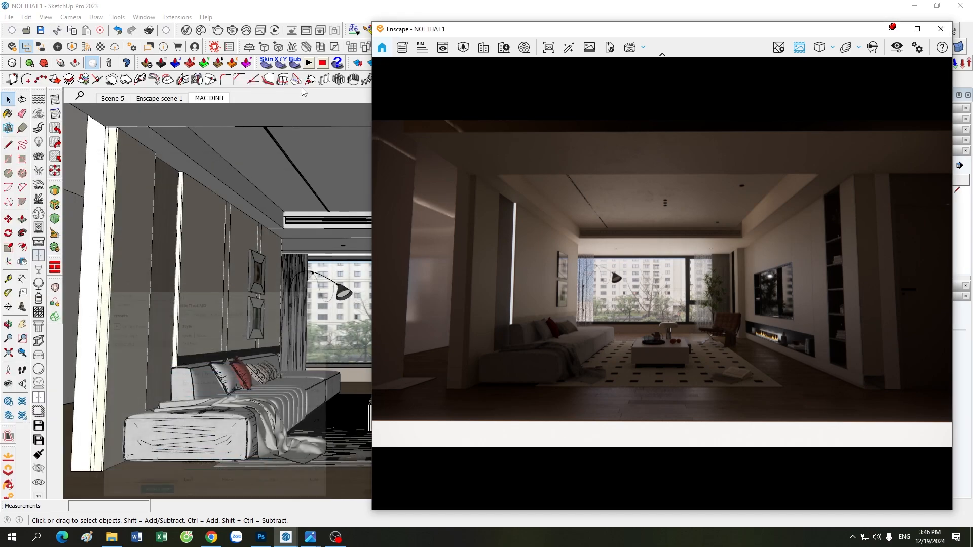
Examine the sofa wall, framed pictures, curtain, arc lamp and window of the living room model beside the render
scroll(296, 323, up, 5)
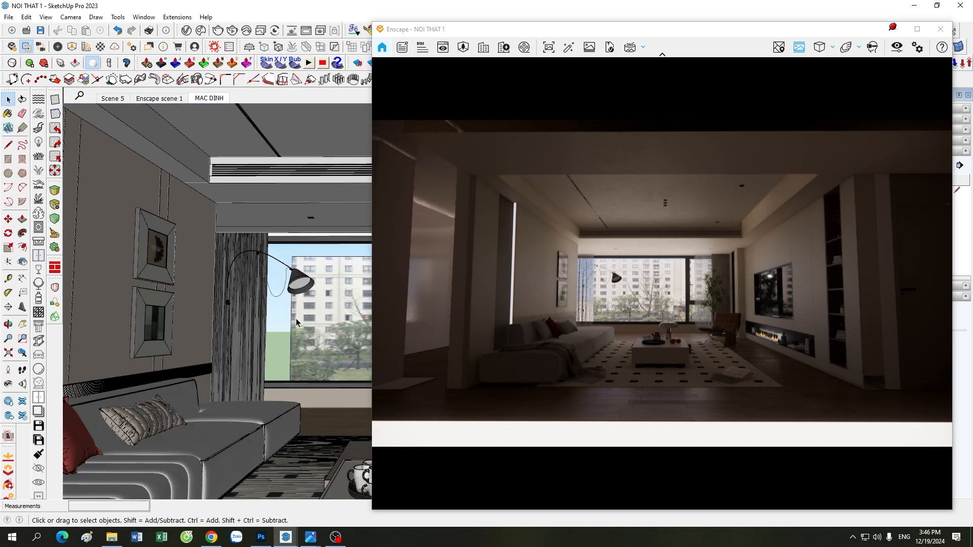
scroll(297, 322, down, 3)
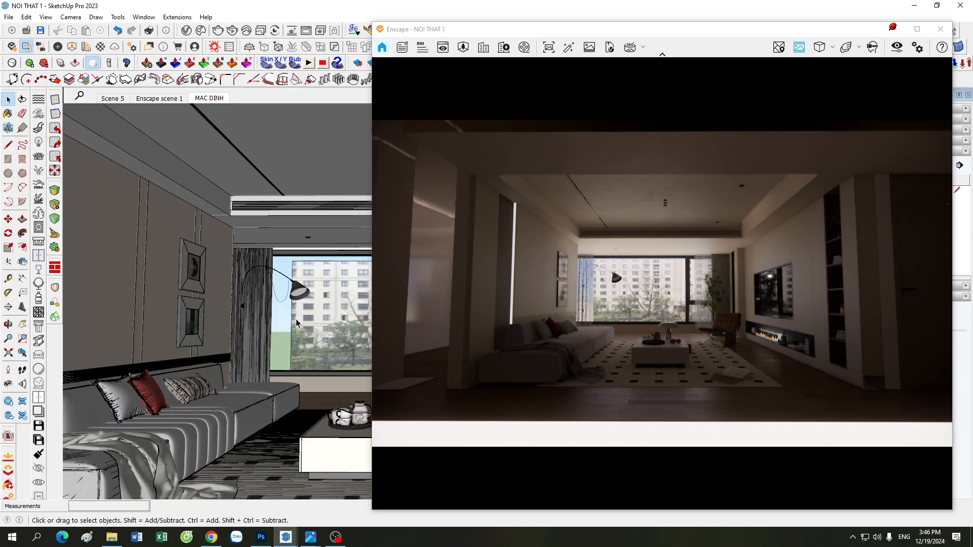
scroll(294, 327, up, 2)
scroll(289, 335, down, 5)
scroll(288, 341, up, 3)
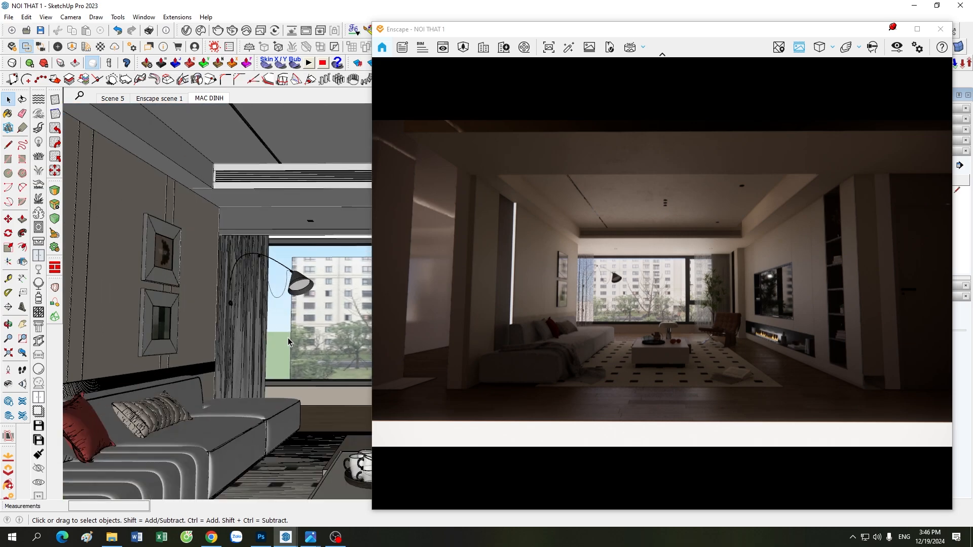
scroll(288, 341, down, 3)
scroll(237, 322, up, 5)
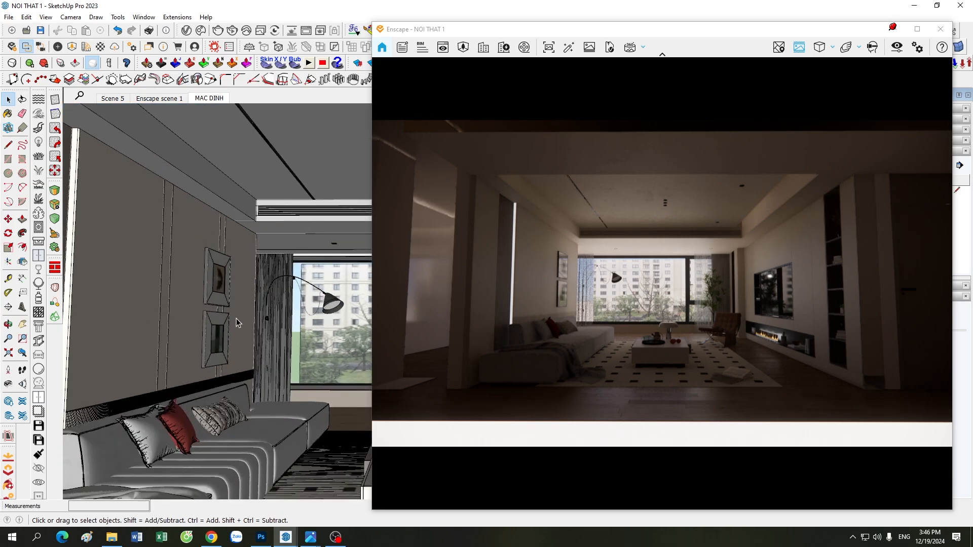
scroll(237, 322, down, 3)
scroll(234, 314, up, 4)
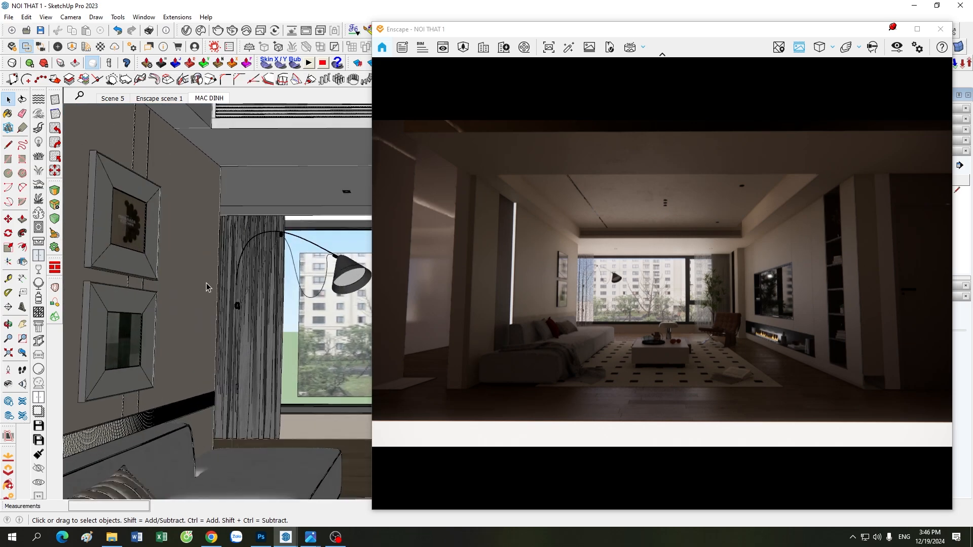
scroll(228, 293, down, 2)
scroll(302, 343, up, 2)
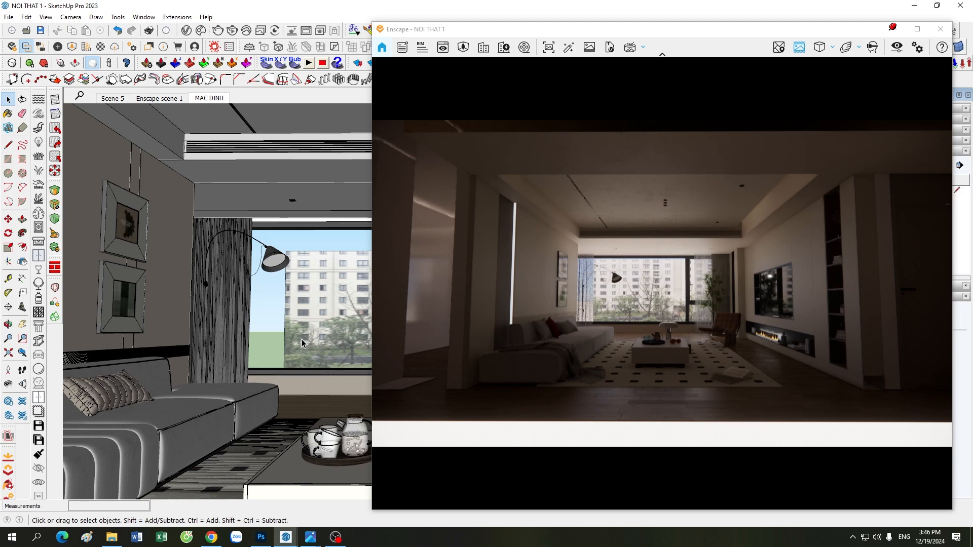
scroll(299, 345, up, 2)
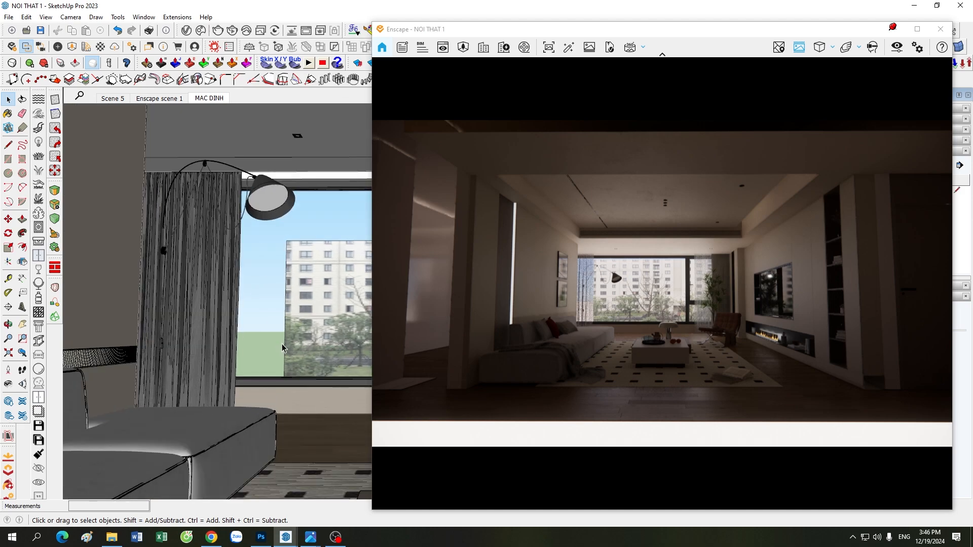
scroll(282, 348, down, 4)
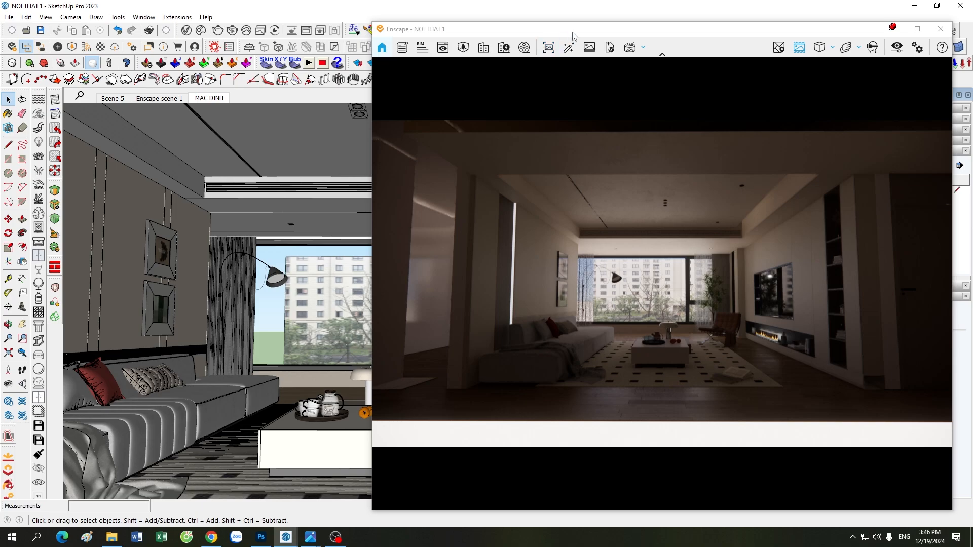
Shift the Enscape render window and minimize it to expose the whole model
mouse_move(572, 36)
mouse_down()
mouse_move(484, 39)
mouse_move(535, 39)
mouse_up()
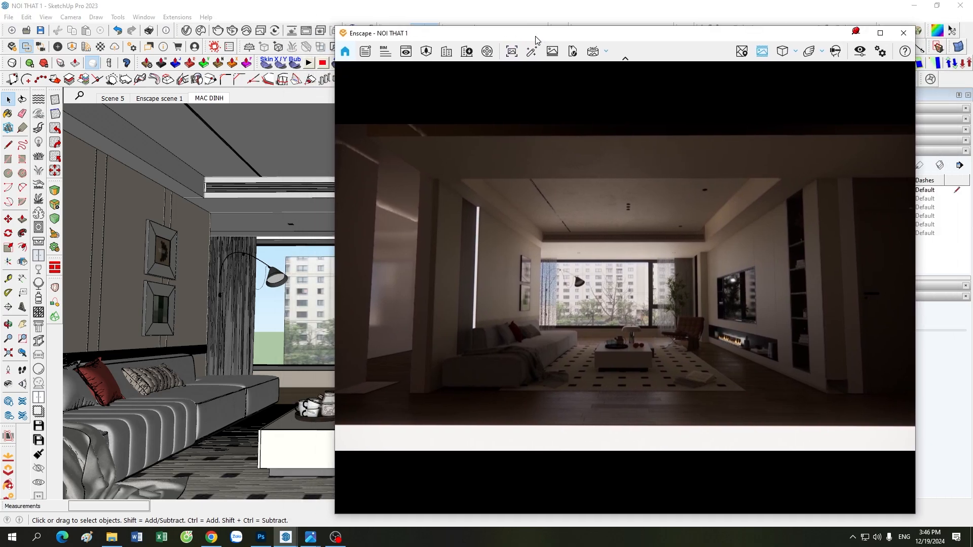
click(860, 37)
Examine the living room model from outside and up close, covering the window backdrop, sofa, coffee table and armchair
scroll(355, 341, down, 6)
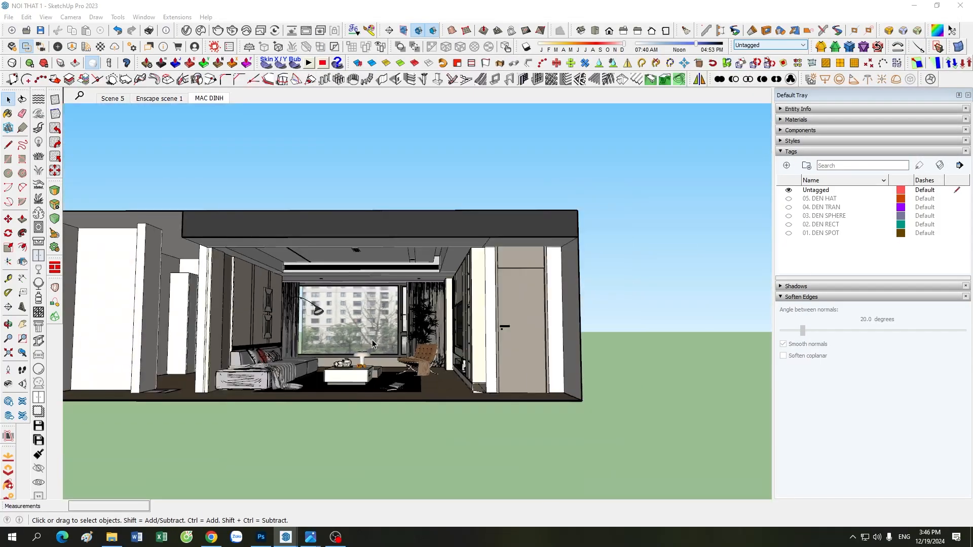
middle_drag(372, 339, 341, 415)
scroll(291, 397, up, 2)
scroll(292, 401, up, 5)
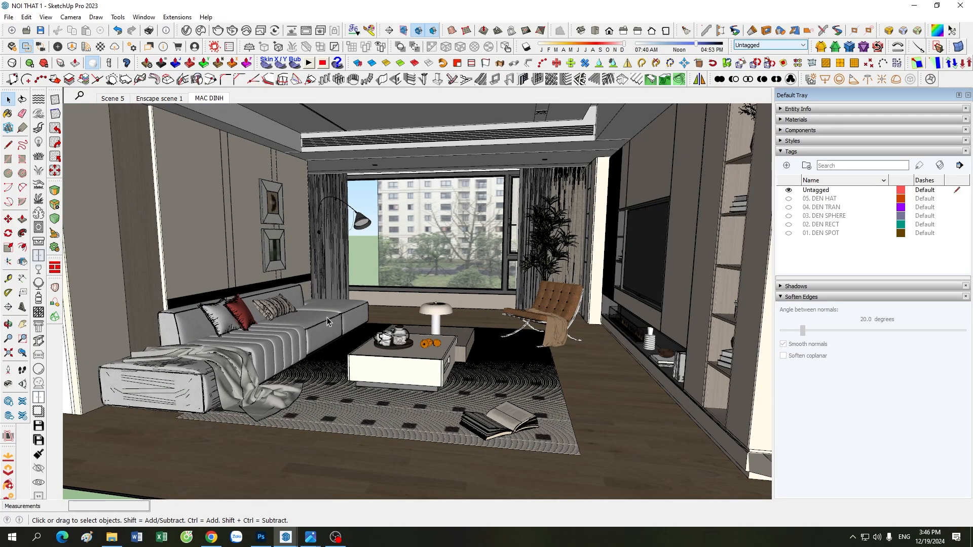
scroll(329, 318, up, 3)
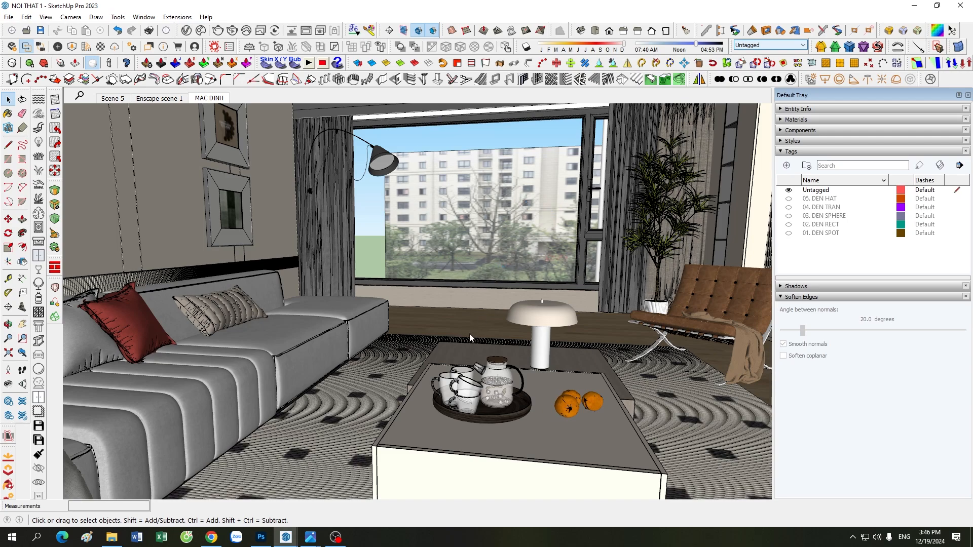
scroll(469, 333, down, 3)
scroll(546, 199, up, 2)
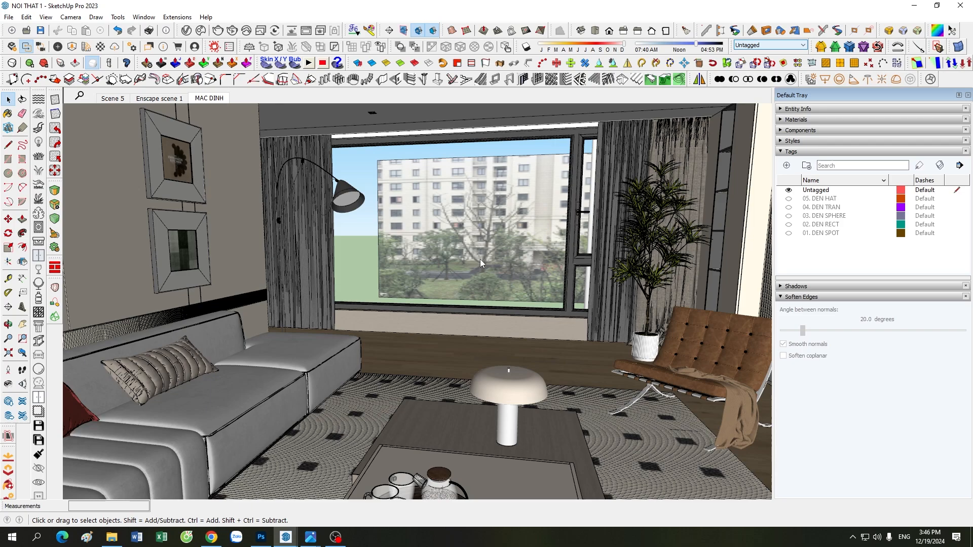
scroll(657, 243, up, 5)
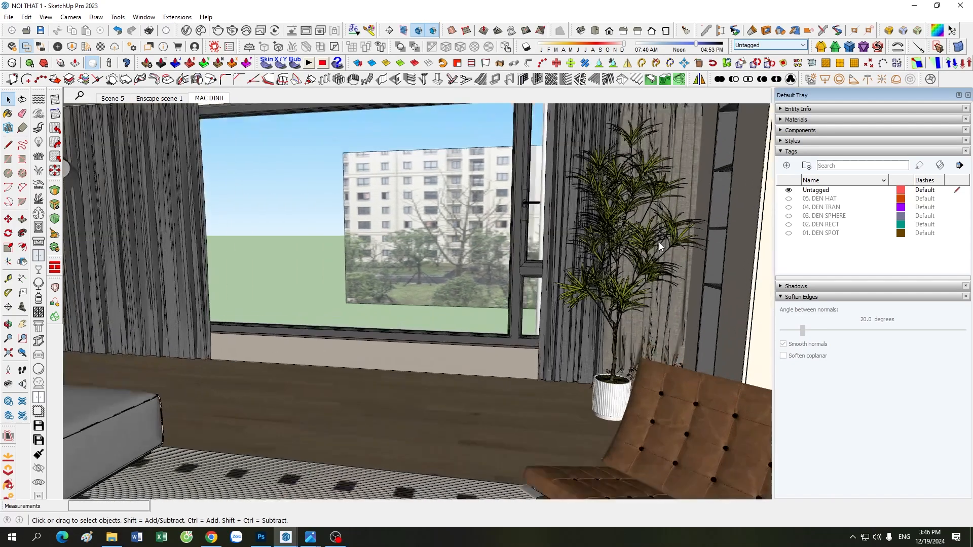
scroll(658, 243, down, 8)
scroll(388, 267, up, 2)
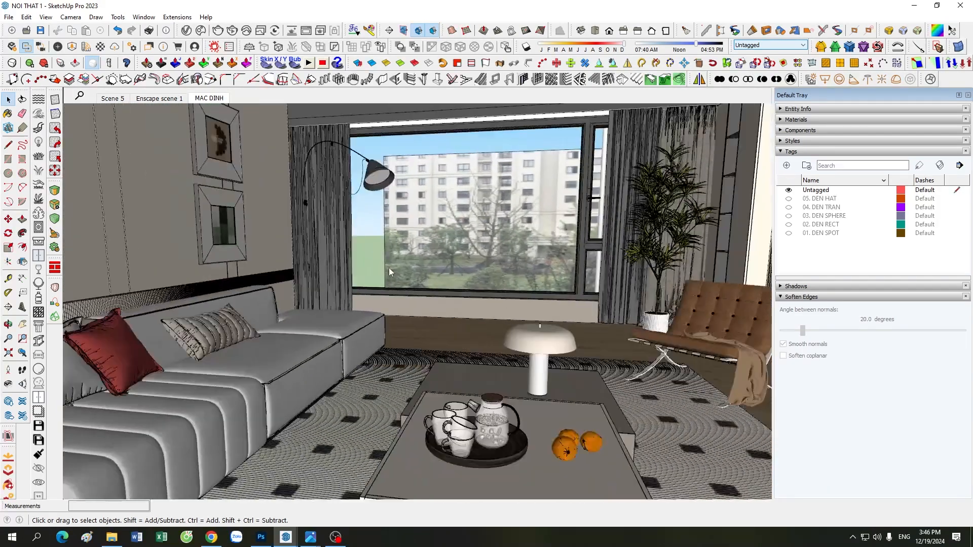
scroll(439, 287, down, 1)
scroll(448, 295, down, 3)
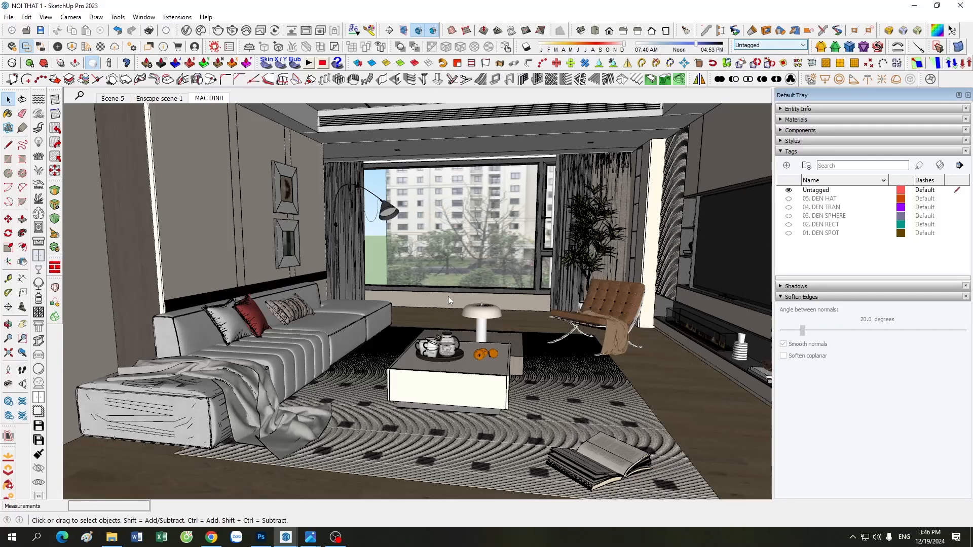
scroll(448, 295, up, 2)
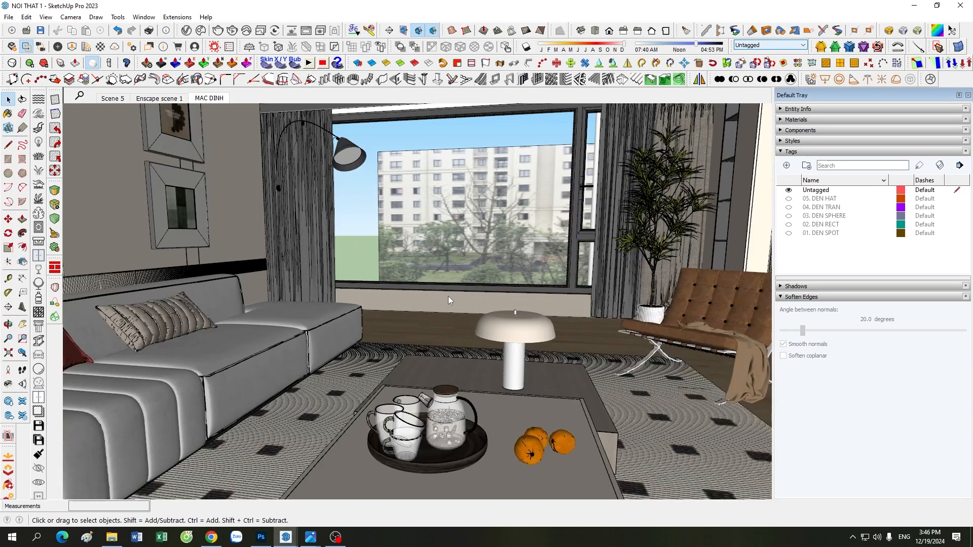
scroll(448, 296, down, 1)
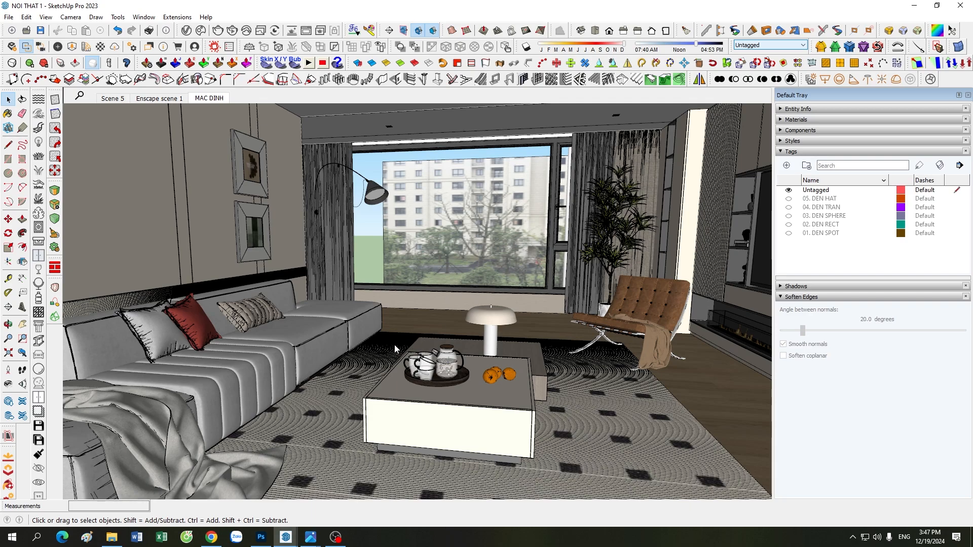
Bring back the Enscape render and Visual Settings windows, and minimize both again
mouse_move(289, 541)
click(340, 493)
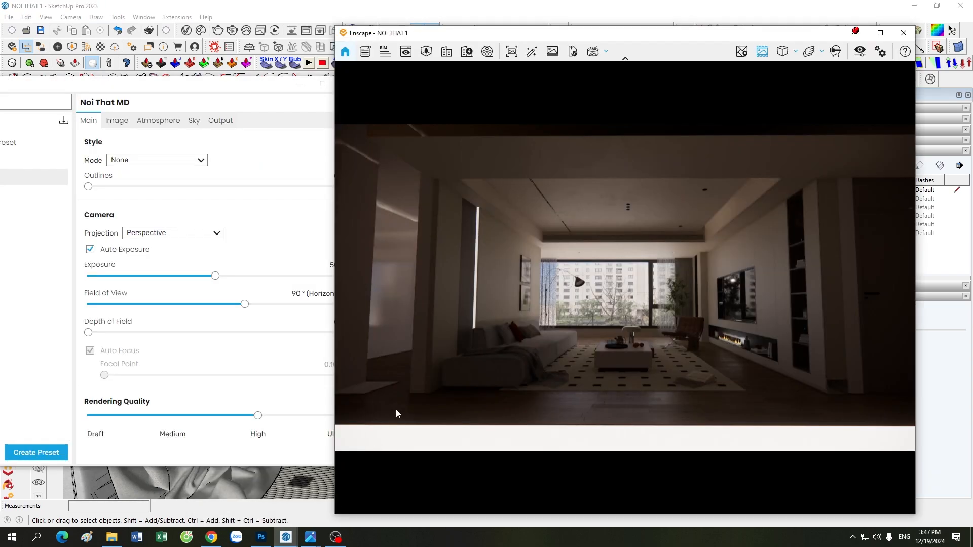
click(300, 86)
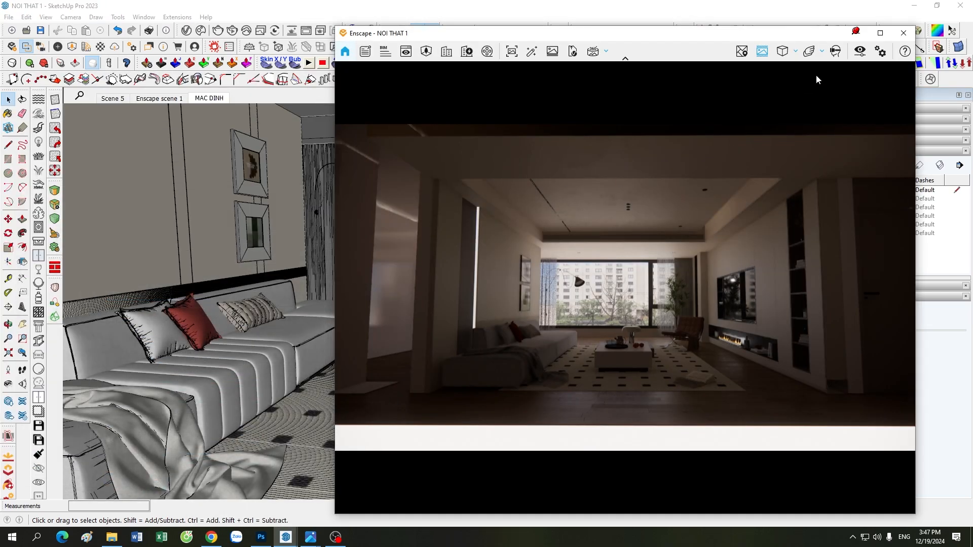
click(858, 34)
Inspect the room's overall layout from several angles, including the seating area, rug, TV wall with fireplace and outdoor backdrop
scroll(527, 305, down, 4)
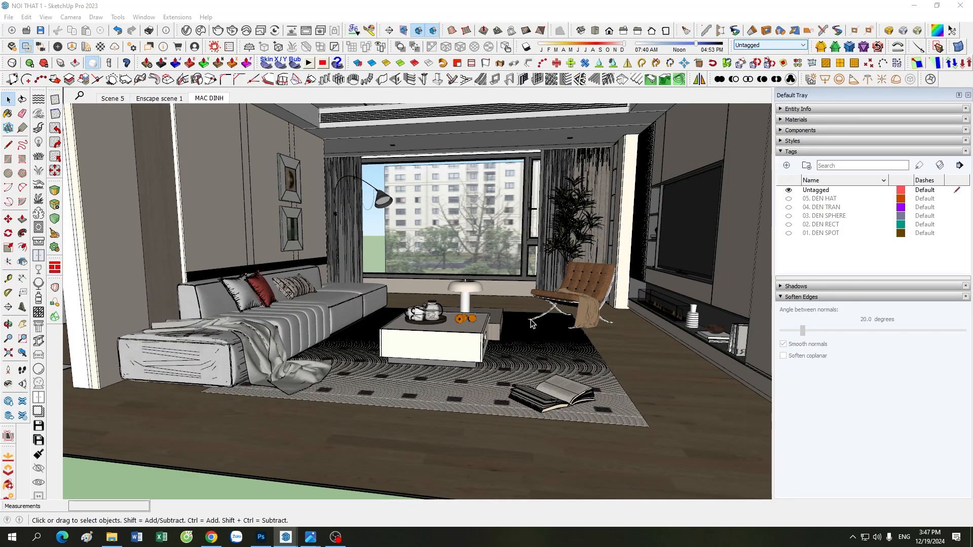
scroll(543, 311, up, 2)
scroll(378, 441, down, 2)
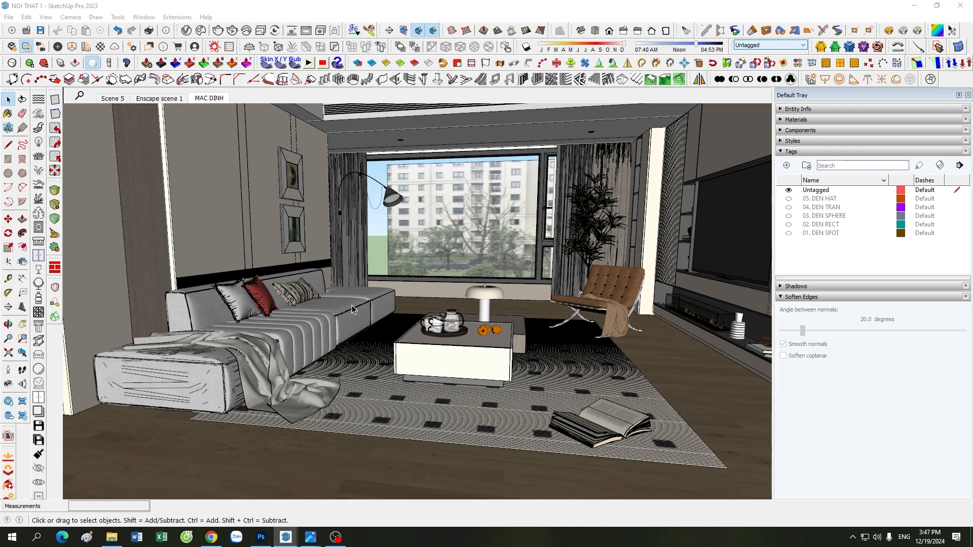
scroll(353, 309, up, 2)
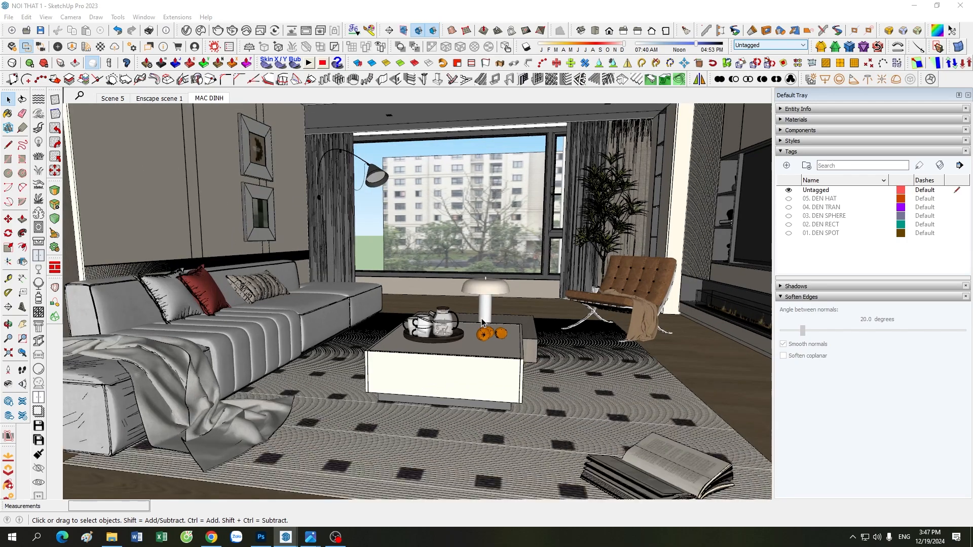
scroll(350, 304, down, 2)
scroll(267, 293, up, 1)
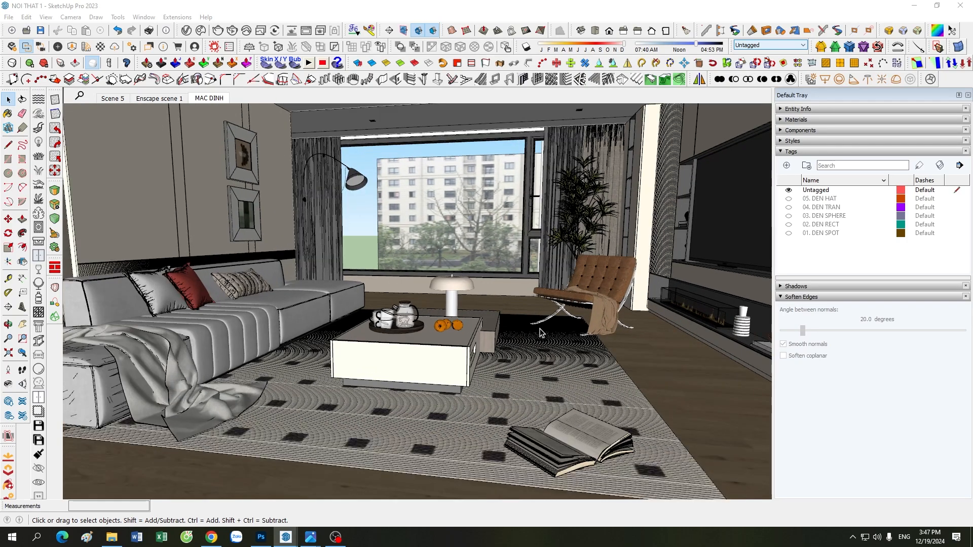
scroll(267, 293, down, 1)
middle_drag(267, 293, 364, 290)
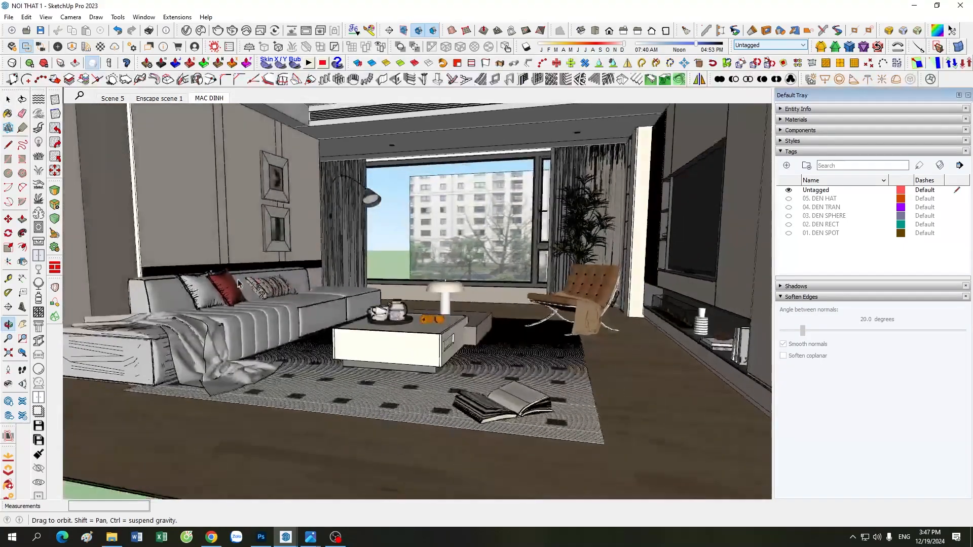
scroll(412, 290, up, 2)
scroll(411, 289, down, 2)
scroll(411, 290, up, 3)
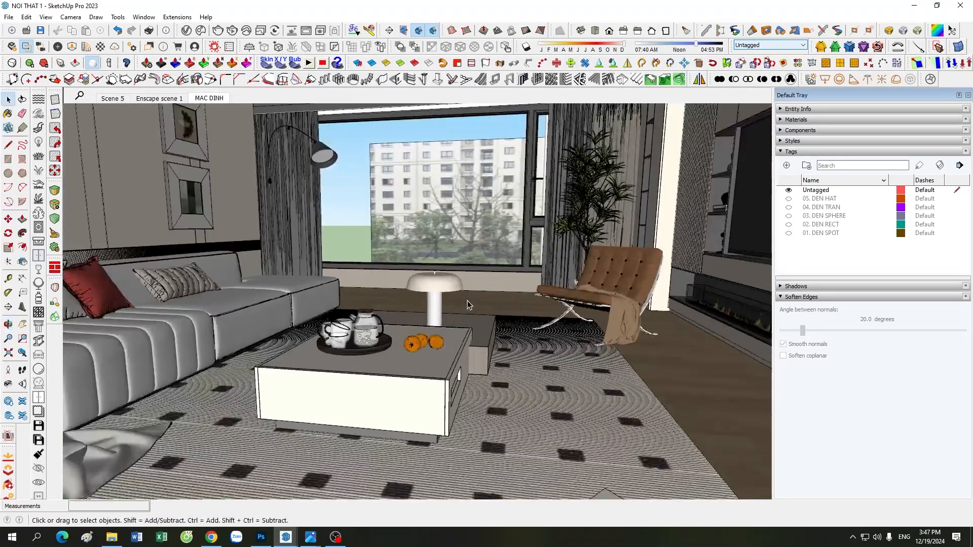
scroll(468, 302, down, 4)
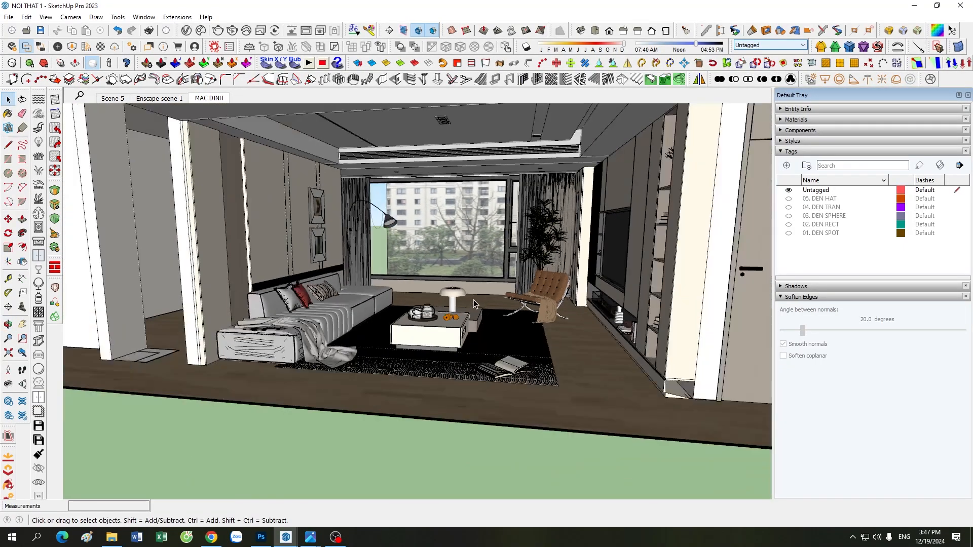
scroll(472, 299, up, 3)
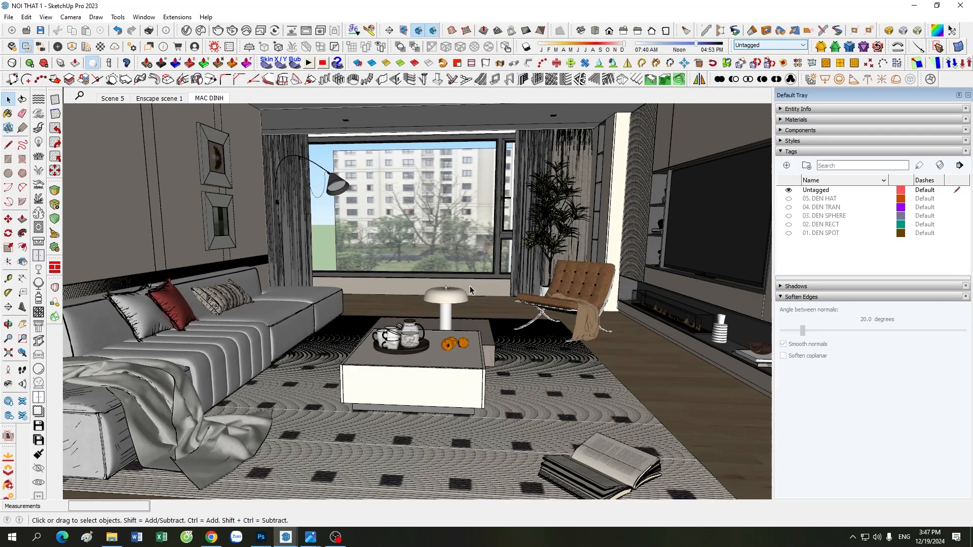
scroll(470, 286, down, 5)
scroll(471, 286, up, 6)
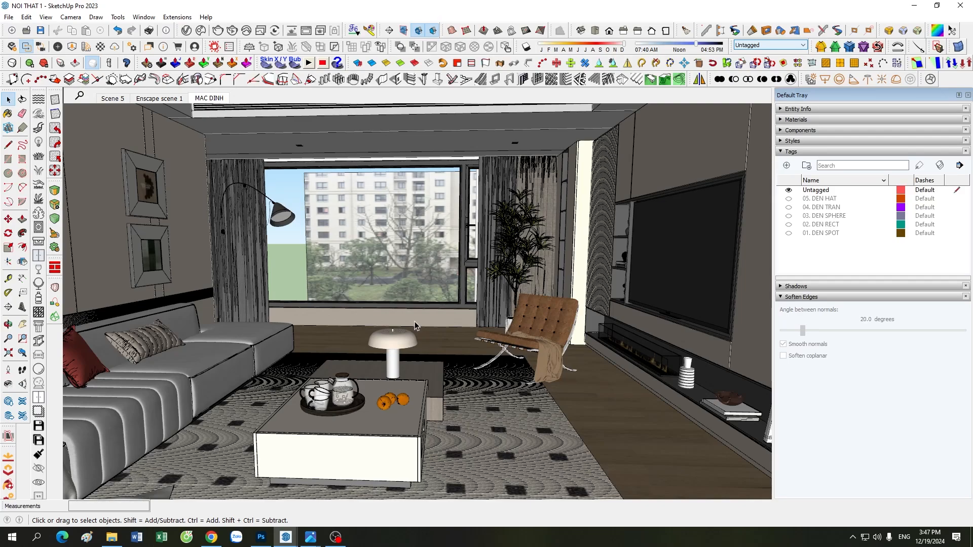
scroll(414, 321, down, 3)
scroll(339, 263, up, 5)
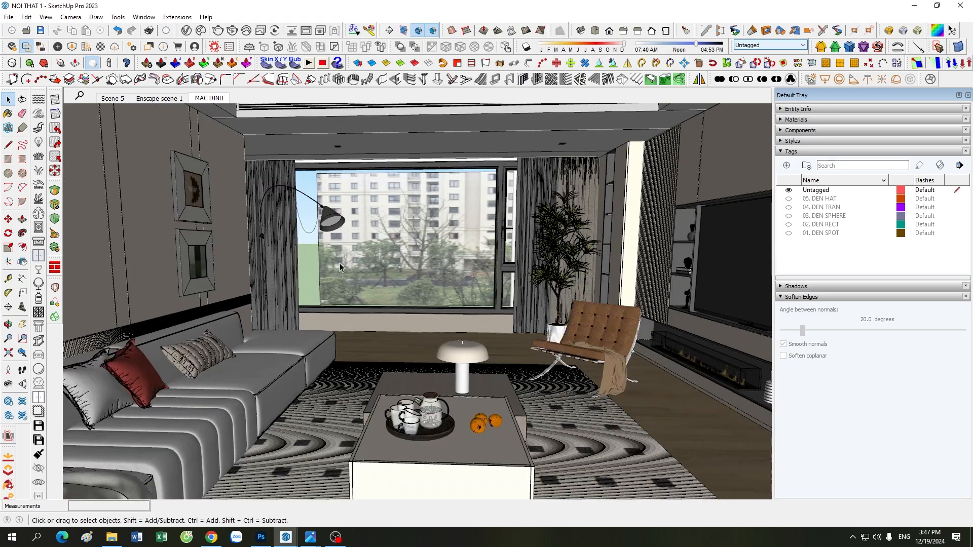
scroll(350, 267, down, 4)
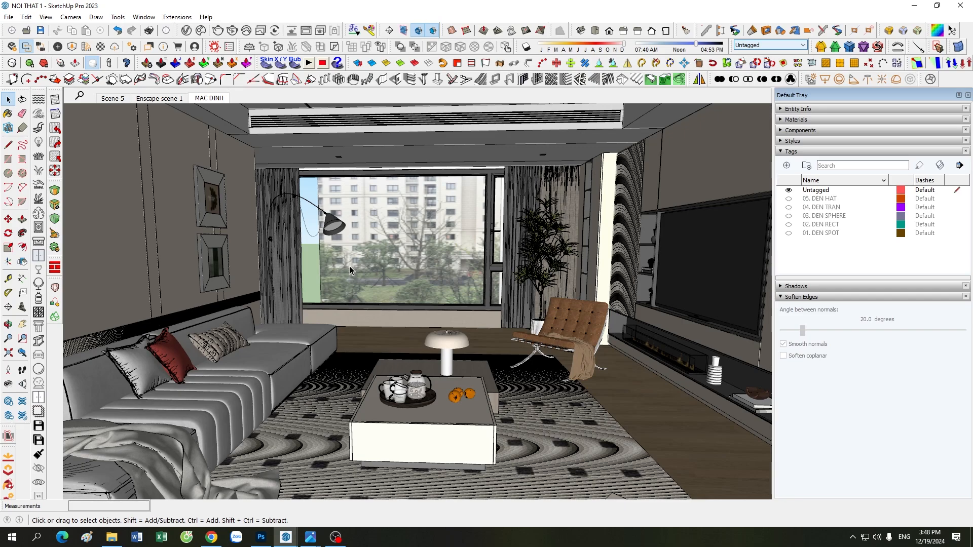
scroll(400, 248, down, 5)
scroll(460, 355, up, 4)
scroll(451, 328, down, 1)
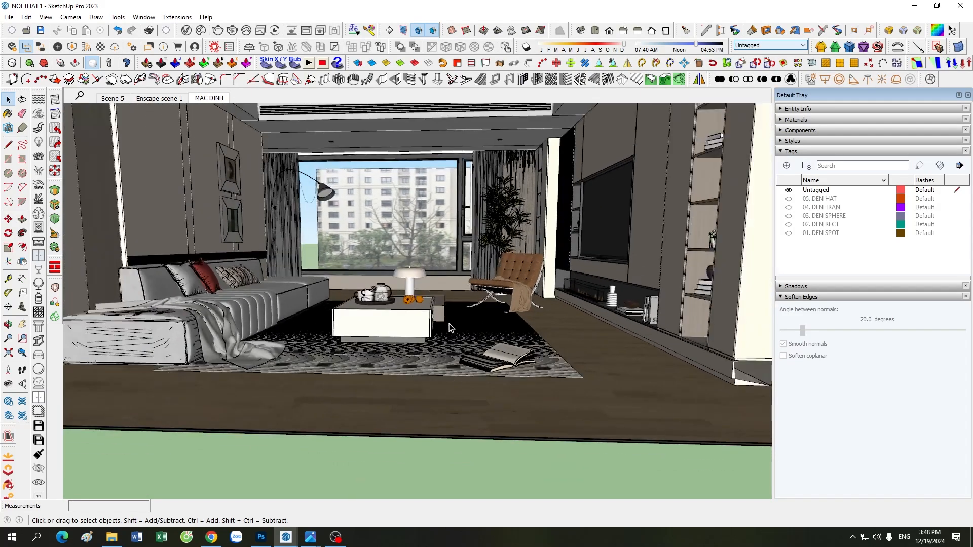
scroll(450, 327, down, 2)
middle_drag(450, 327, 411, 319)
scroll(400, 297, up, 3)
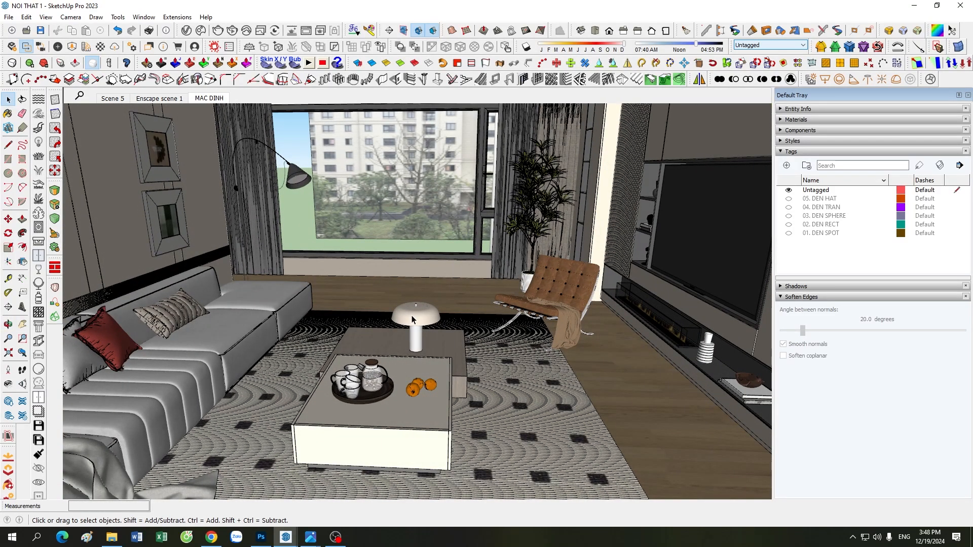
Examine the living room toward the window, covering the curtains, outdoor backdrop, ceiling, coffee table, armchair and TV wall
scroll(411, 315, down, 4)
middle_drag(412, 316, 416, 243)
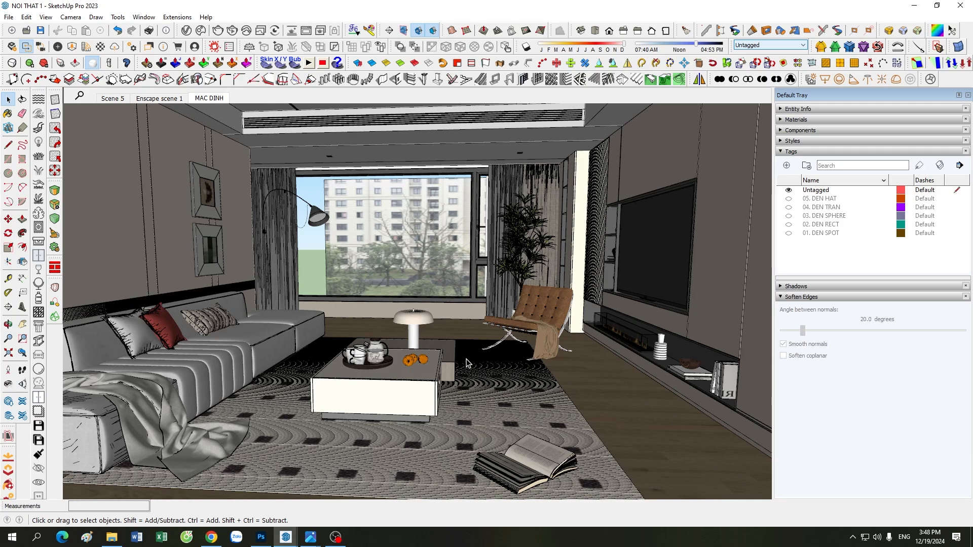
scroll(432, 231, up, 3)
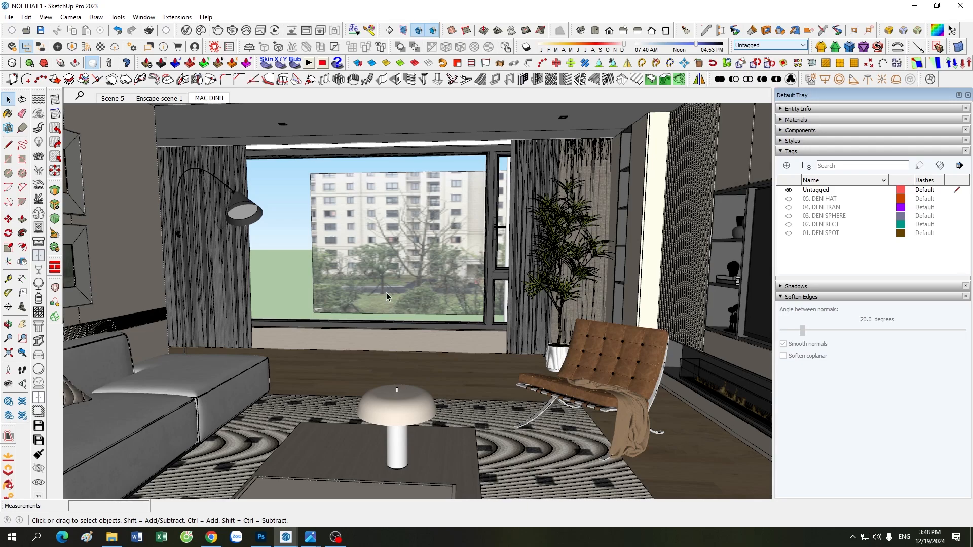
scroll(386, 292, down, 4)
scroll(389, 297, down, 3)
scroll(402, 260, up, 3)
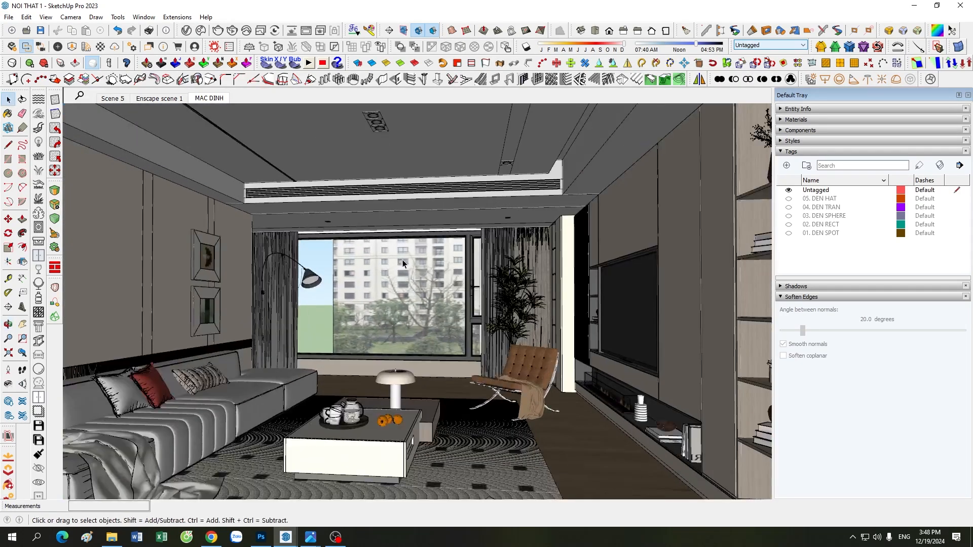
scroll(272, 303, down, 1)
scroll(304, 281, up, 2)
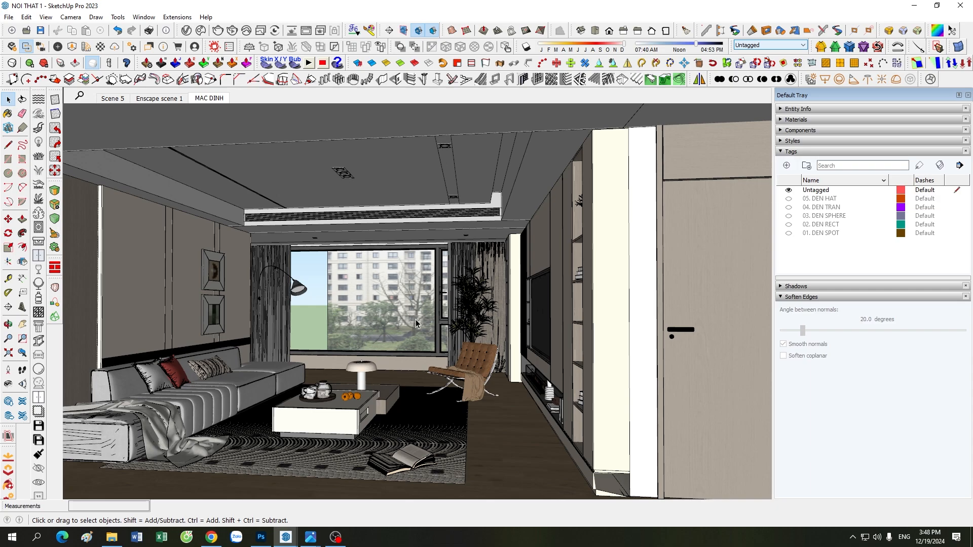
scroll(419, 326, up, 5)
scroll(419, 332, down, 5)
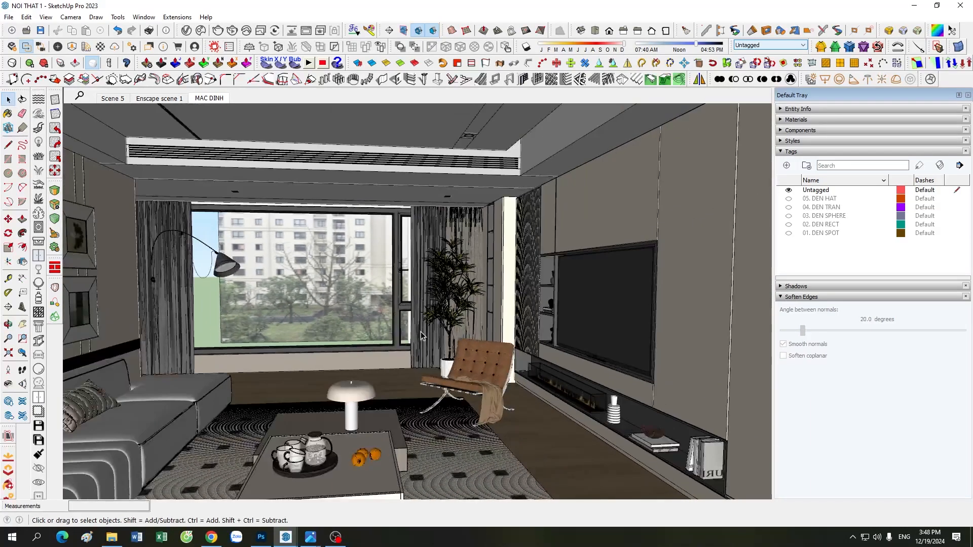
scroll(410, 357, down, 2)
scroll(410, 361, up, 3)
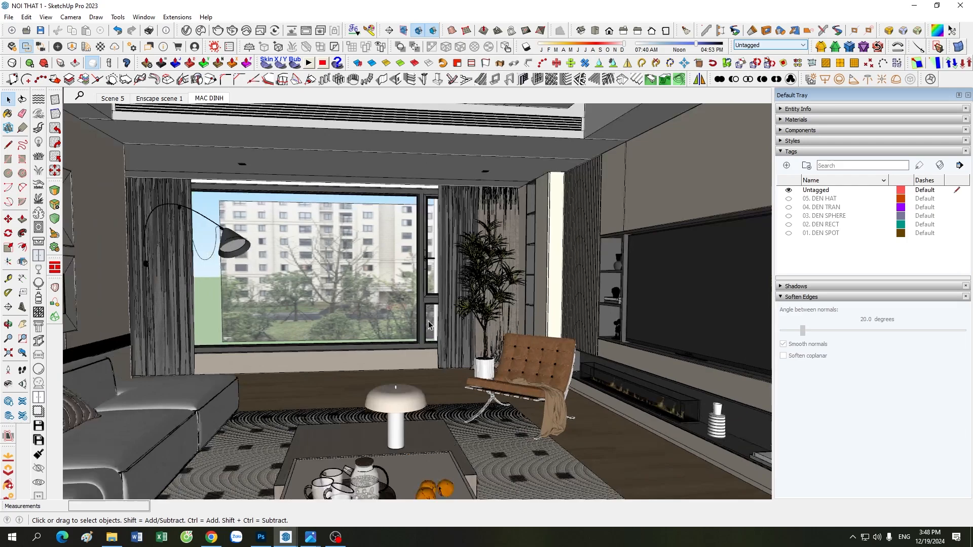
middle_drag(430, 365, 439, 369)
scroll(445, 321, down, 4)
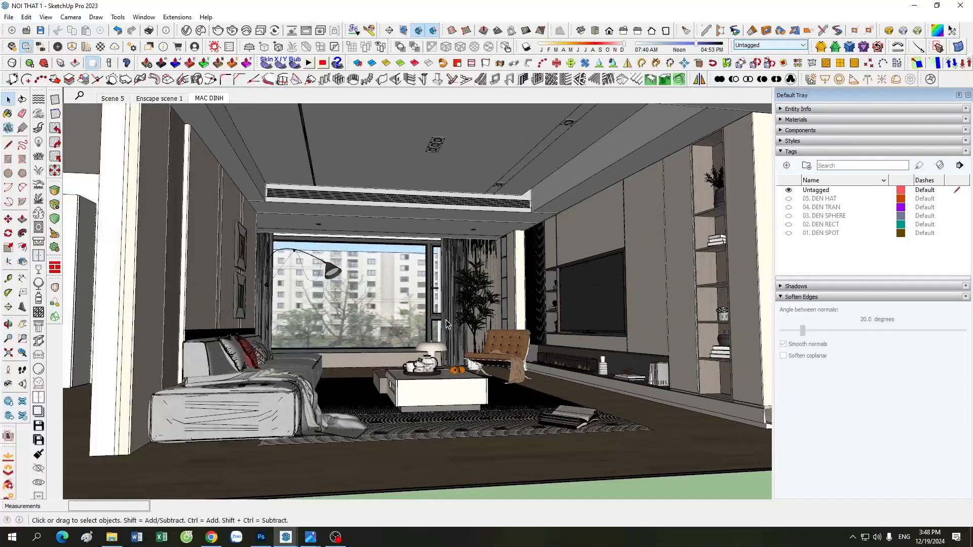
scroll(398, 348, up, 5)
scroll(398, 348, down, 4)
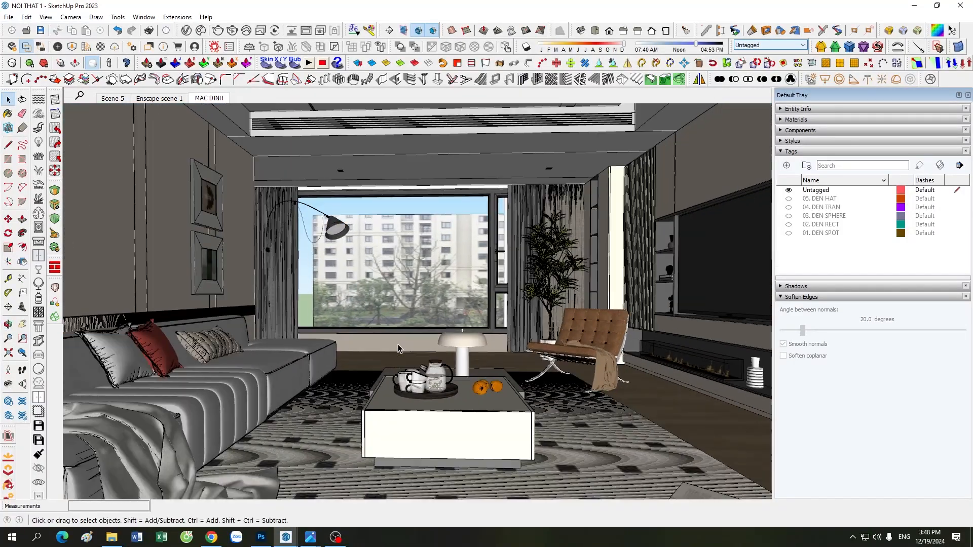
scroll(398, 348, up, 3)
scroll(398, 348, down, 3)
scroll(456, 342, up, 3)
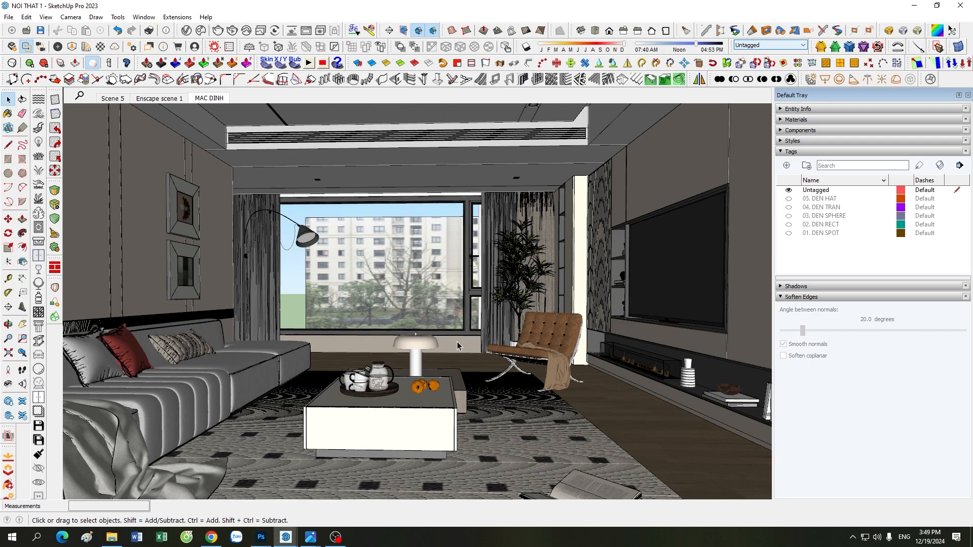
scroll(468, 331, down, 3)
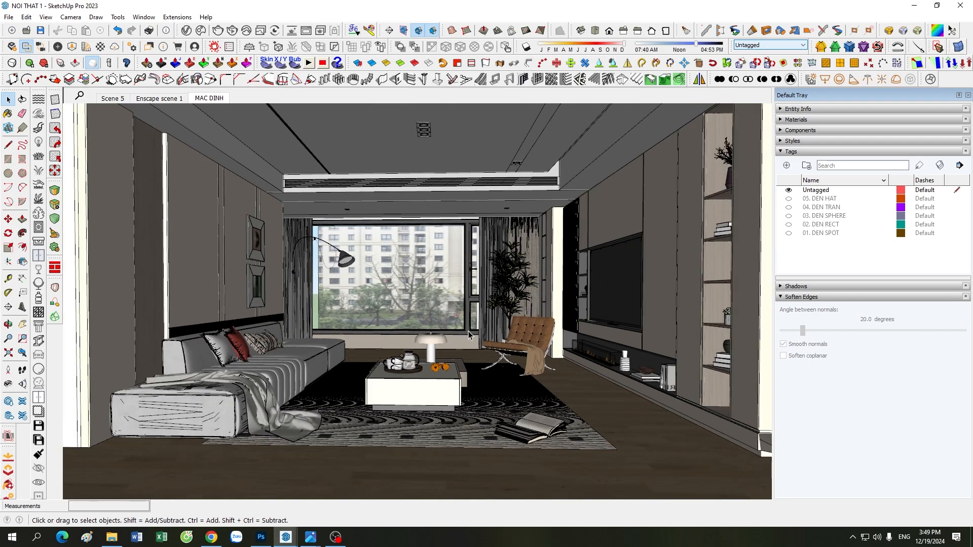
scroll(508, 297, up, 3)
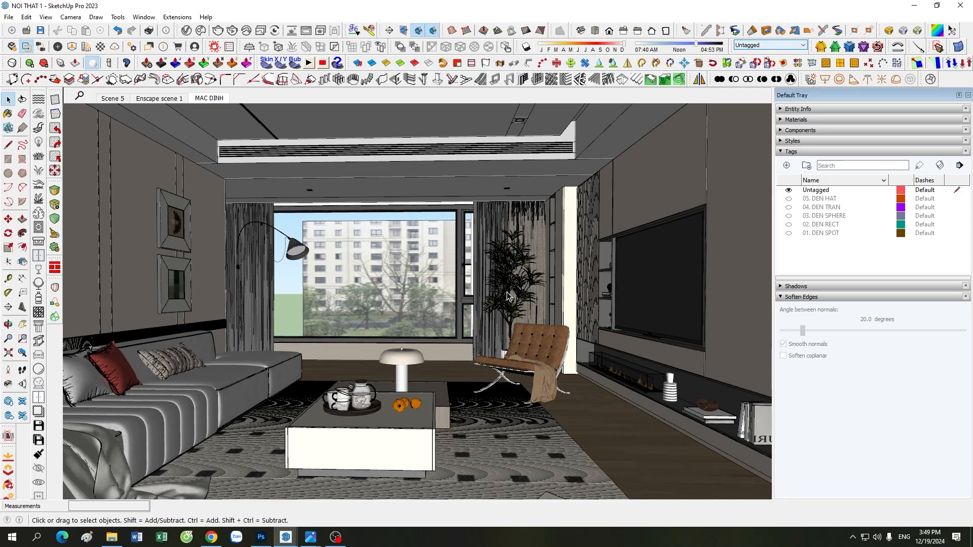
scroll(309, 291, up, 3)
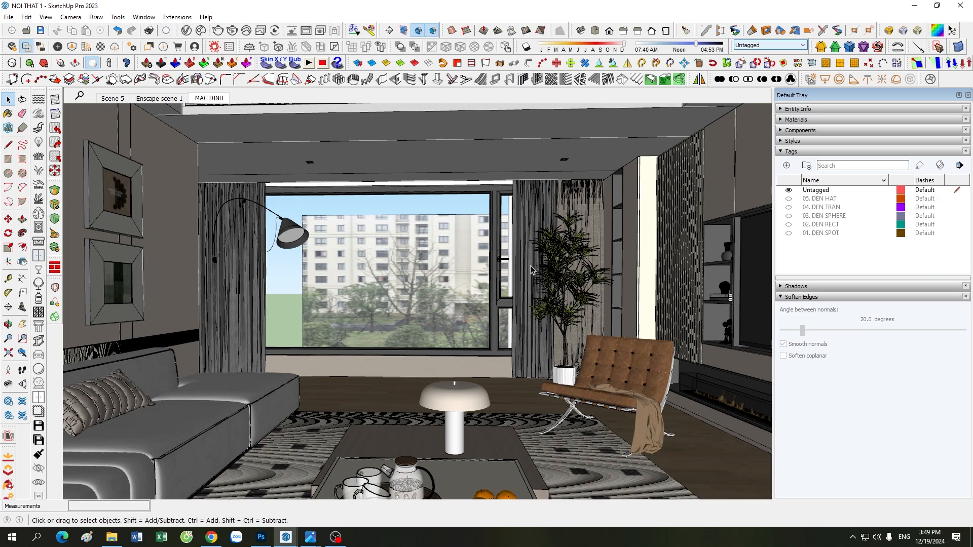
Inspect the room from the sofa side and from farther back, including the wall pictures, rug, shelving and entrance door
scroll(531, 265, down, 4)
scroll(530, 265, down, 2)
middle_drag(528, 287, 451, 292)
scroll(451, 292, up, 4)
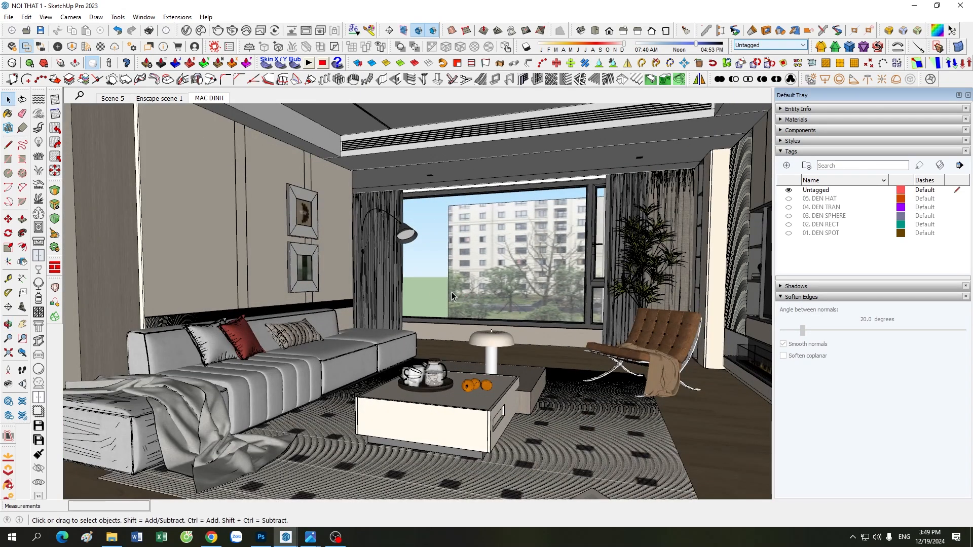
scroll(451, 292, down, 3)
scroll(482, 300, up, 3)
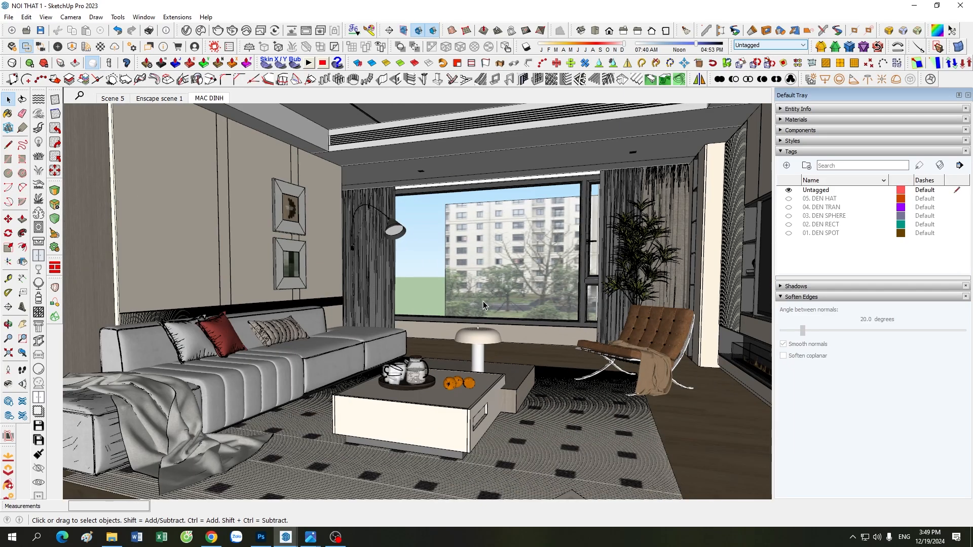
scroll(483, 301, down, 3)
scroll(482, 301, down, 2)
middle_drag(482, 301, 546, 300)
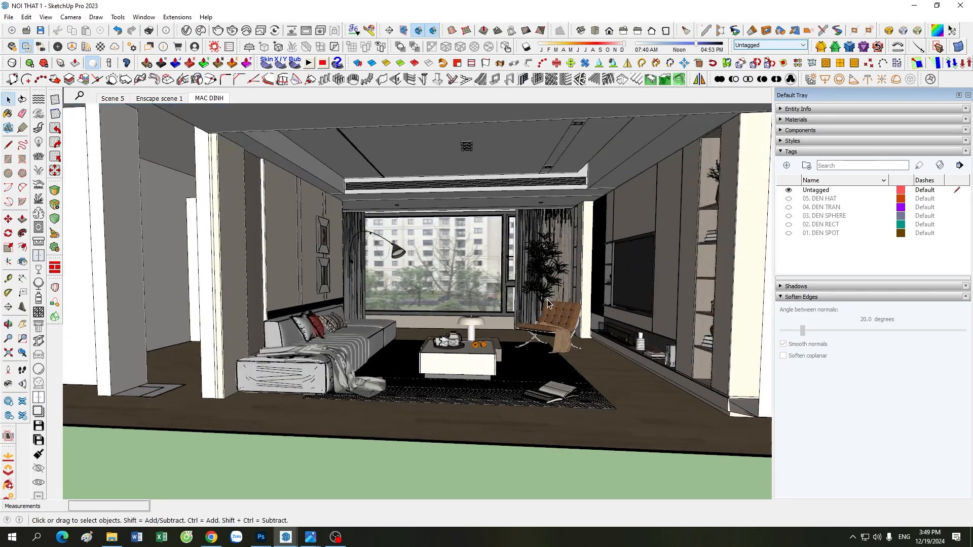
scroll(546, 300, up, 3)
scroll(289, 302, down, 3)
middle_drag(289, 304, 312, 320)
scroll(355, 329, up, 3)
scroll(355, 329, down, 2)
scroll(312, 321, down, 2)
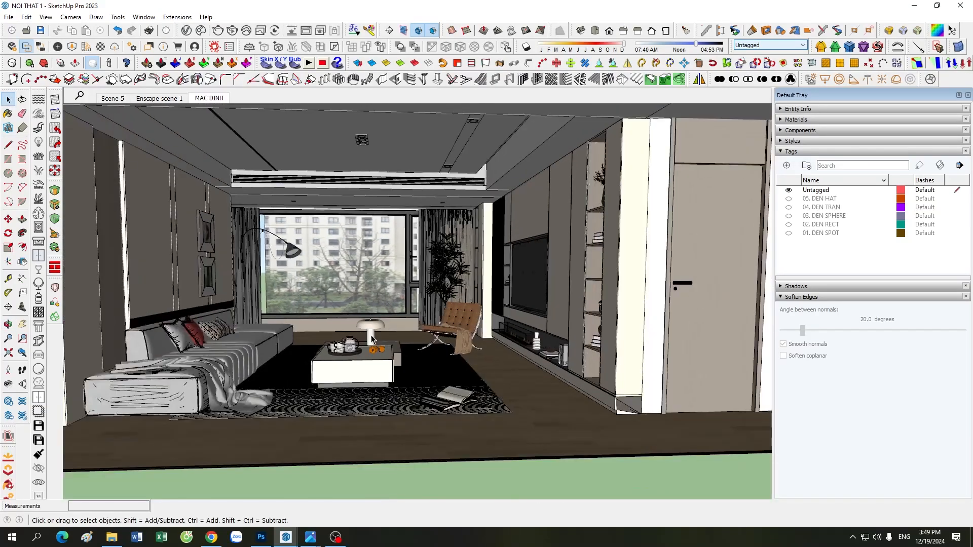
scroll(242, 320, up, 2)
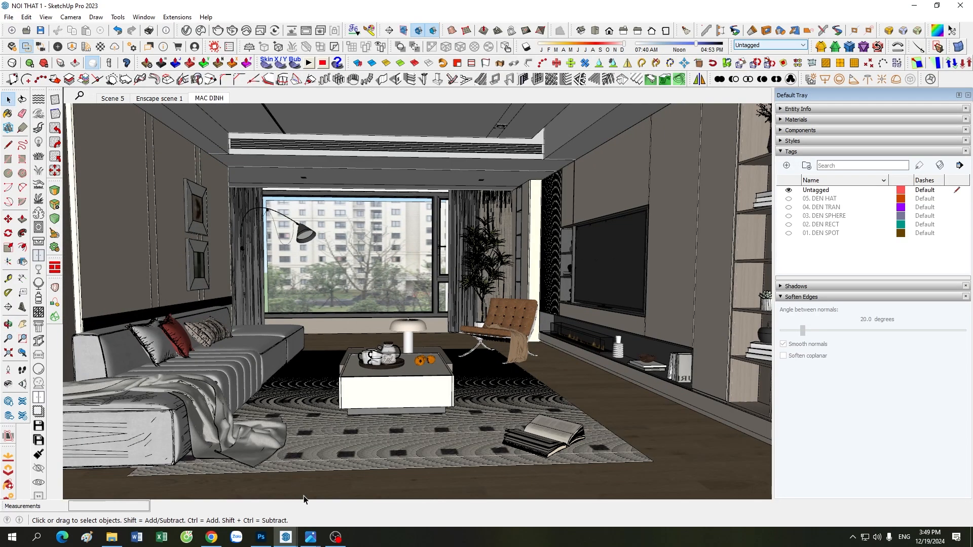
click(311, 541)
click(256, 477)
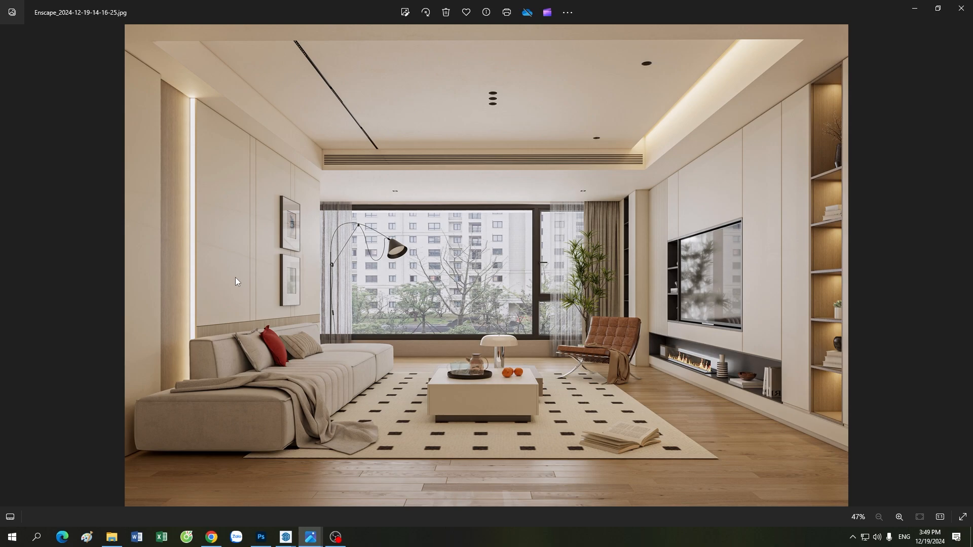
scroll(364, 320, up, 3)
scroll(363, 320, down, 3)
scroll(539, 341, up, 3)
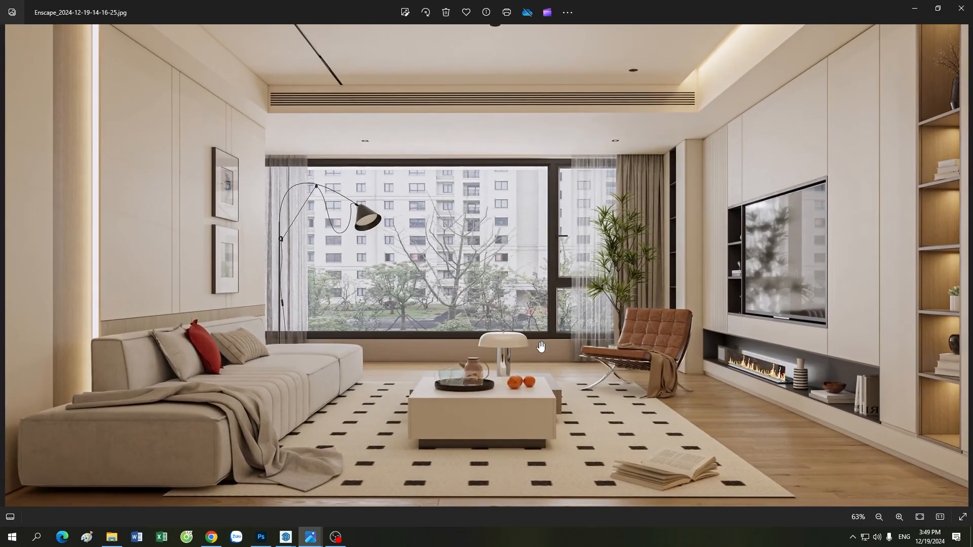
scroll(539, 341, down, 3)
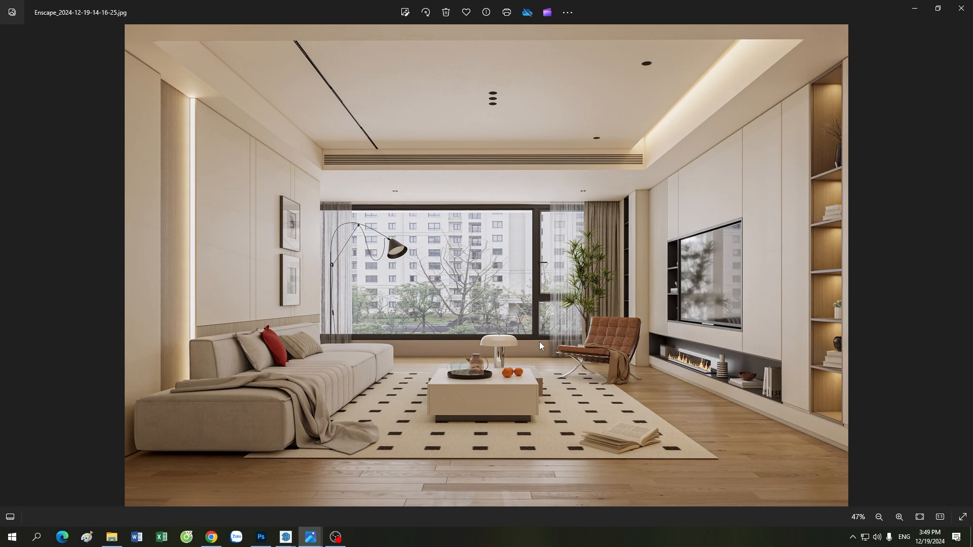
scroll(694, 327, up, 4)
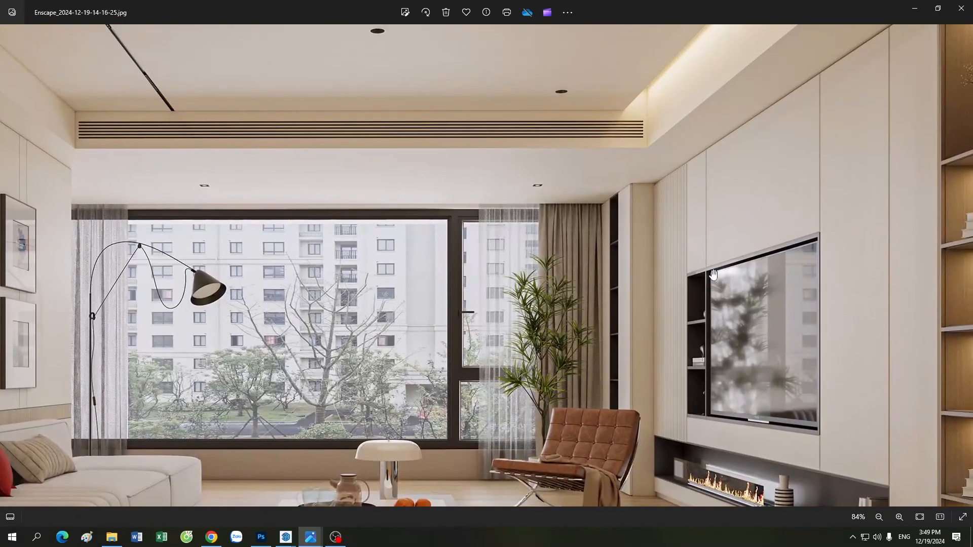
scroll(678, 318, down, 4)
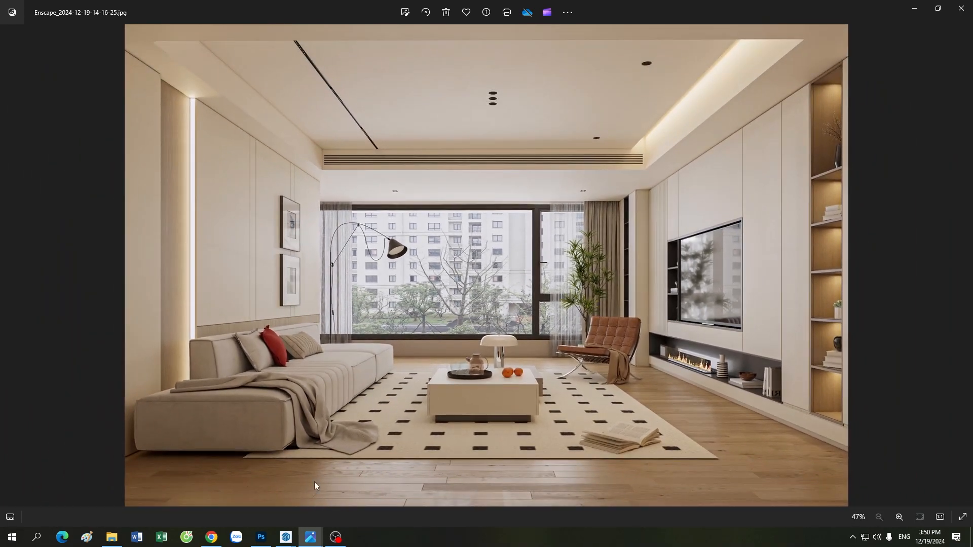
Switch to the live Enscape render beside the SketchUp model and minimize the Visual Settings window
mouse_move(286, 537)
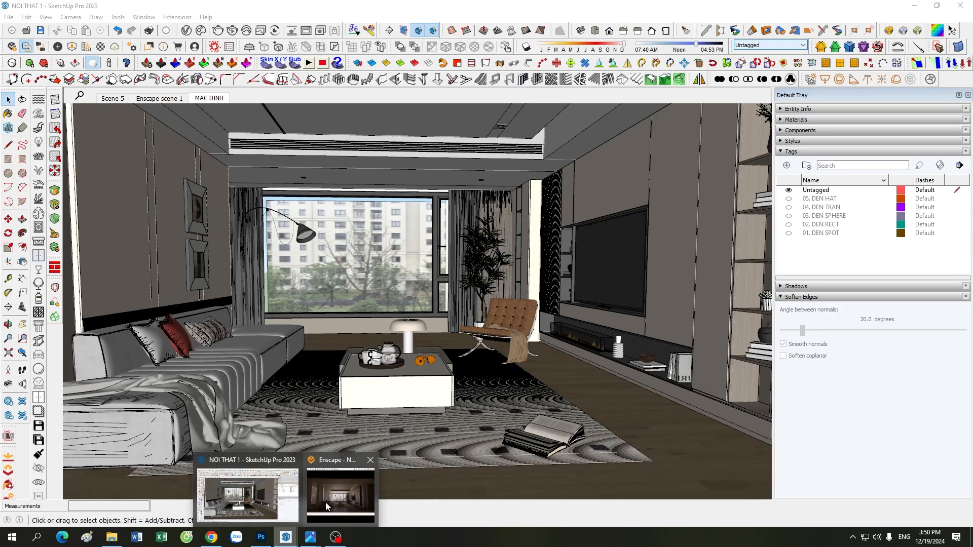
click(326, 502)
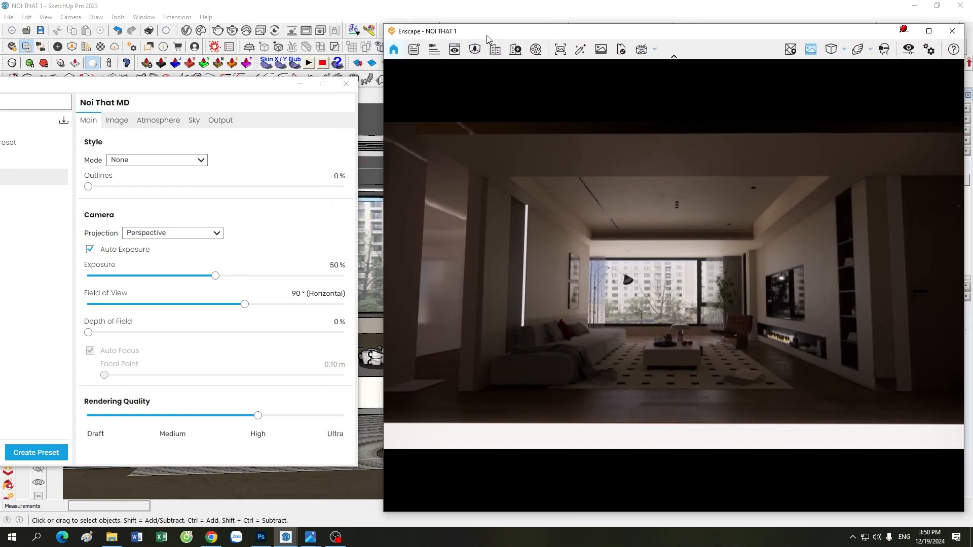
drag(487, 36, 488, 35)
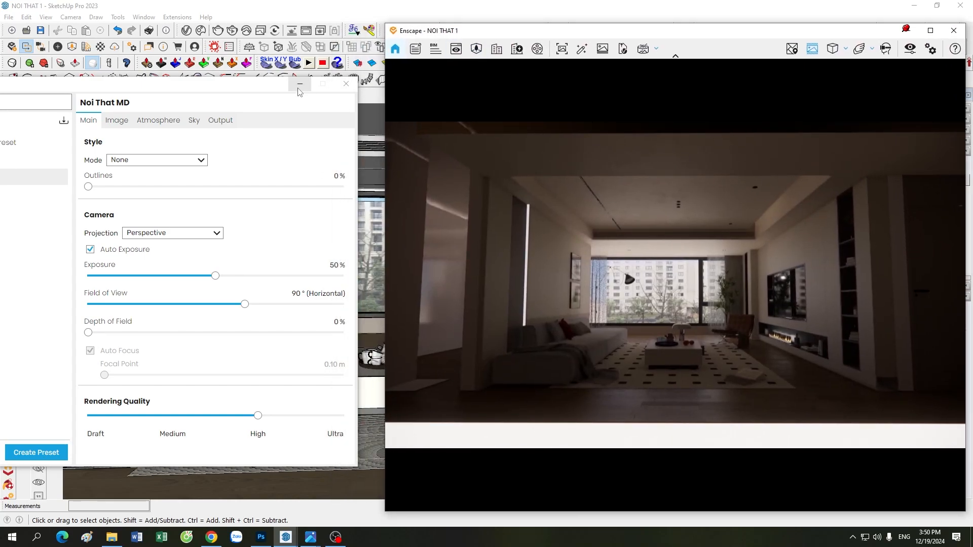
click(299, 85)
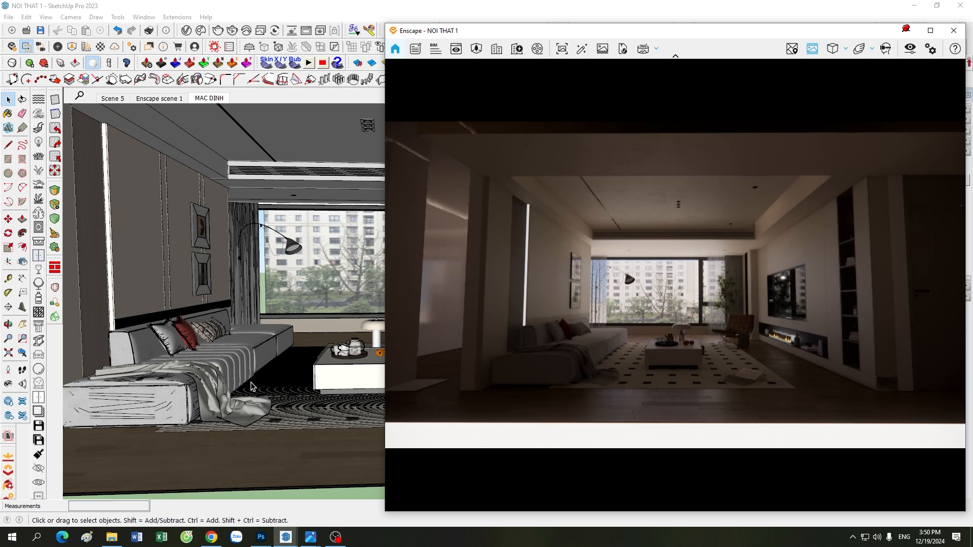
scroll(252, 387, down, 1)
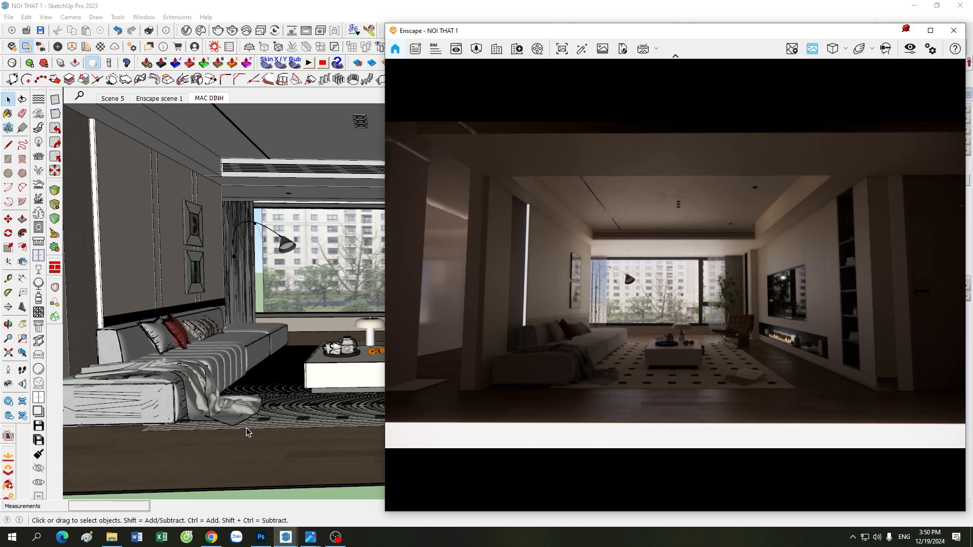
scroll(246, 432, up, 1)
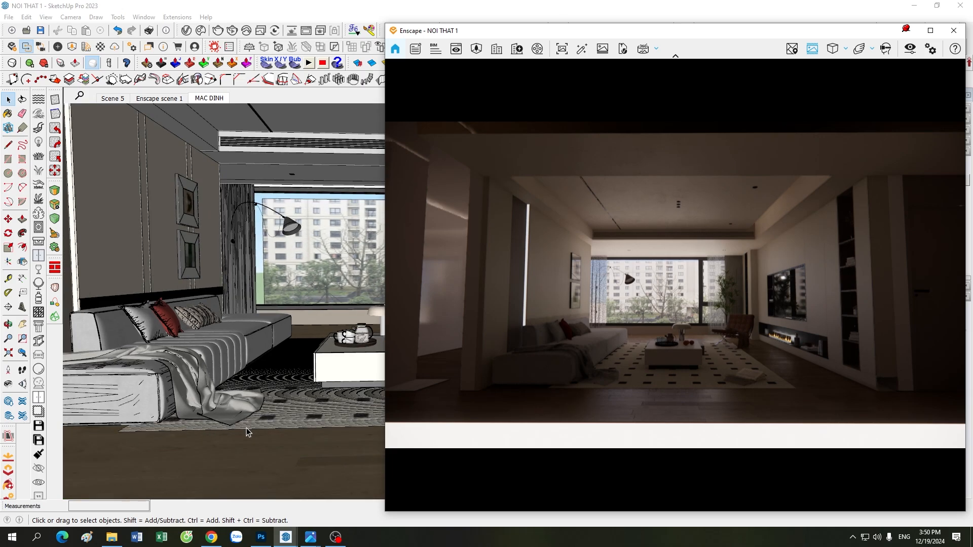
scroll(247, 432, down, 2)
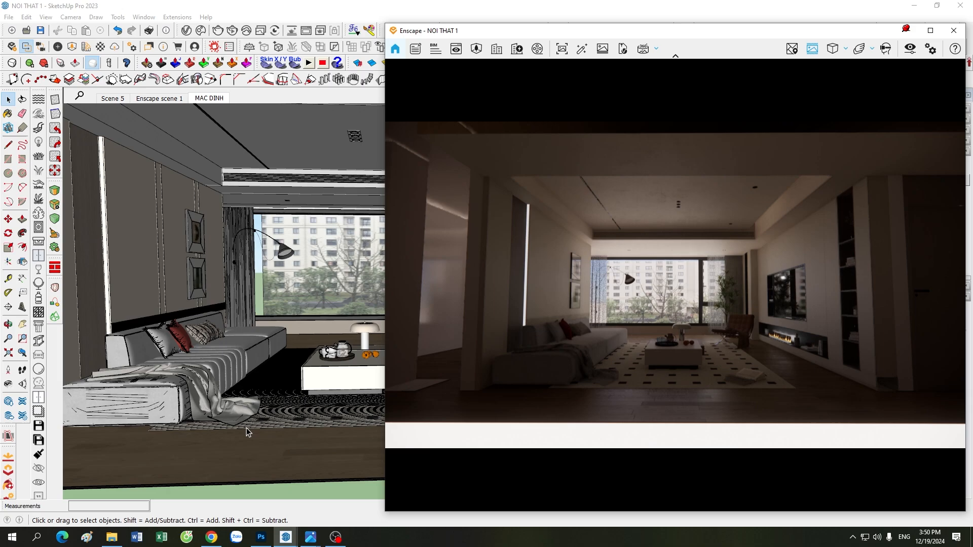
scroll(269, 401, up, 3)
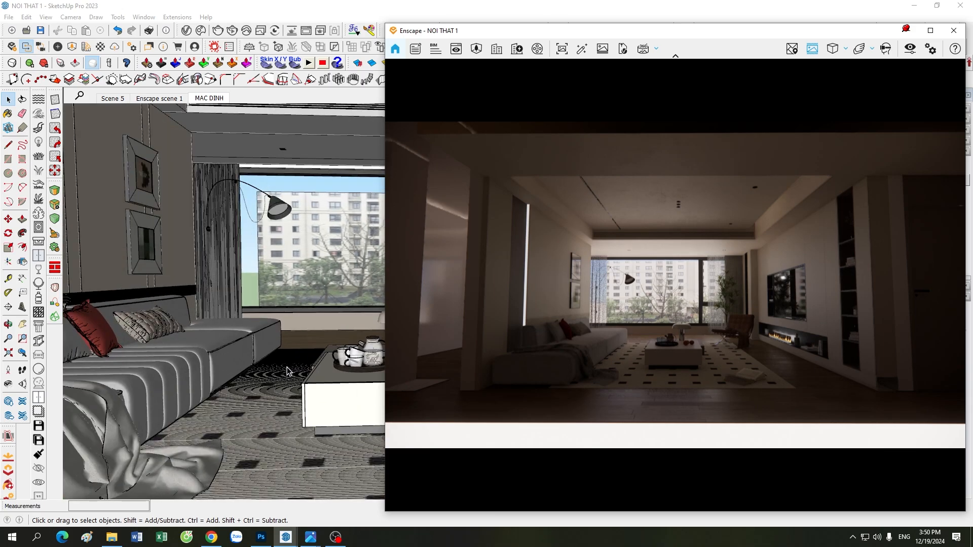
scroll(286, 371, down, 4)
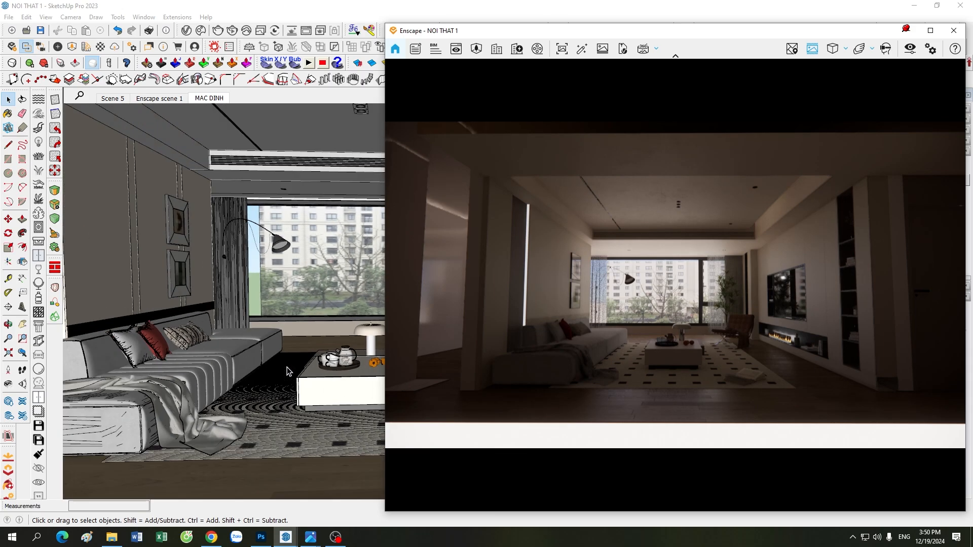
scroll(287, 371, up, 5)
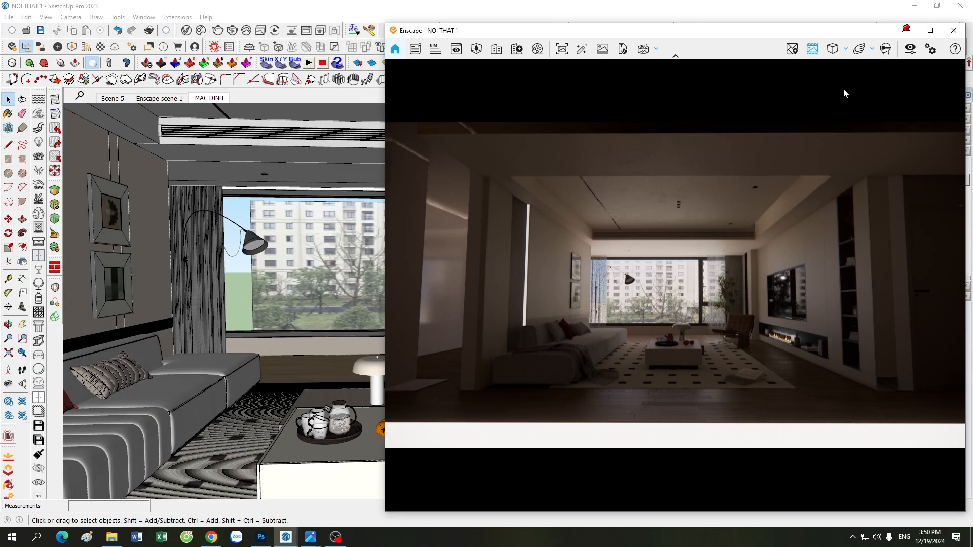
Set the sky's horizon source to Skybox and browse the HDRI folder for a skybox file in the visual settings
click(911, 50)
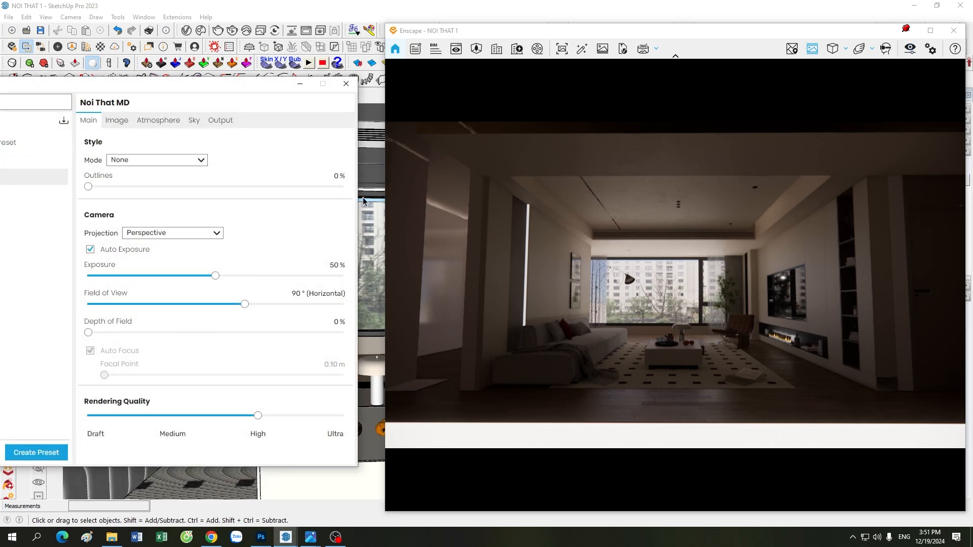
click(194, 120)
click(163, 182)
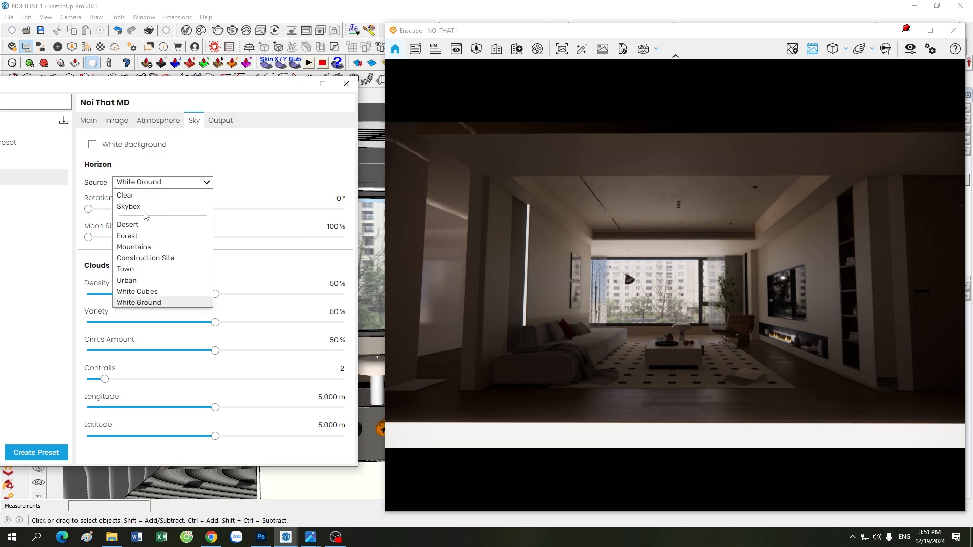
click(137, 207)
click(169, 229)
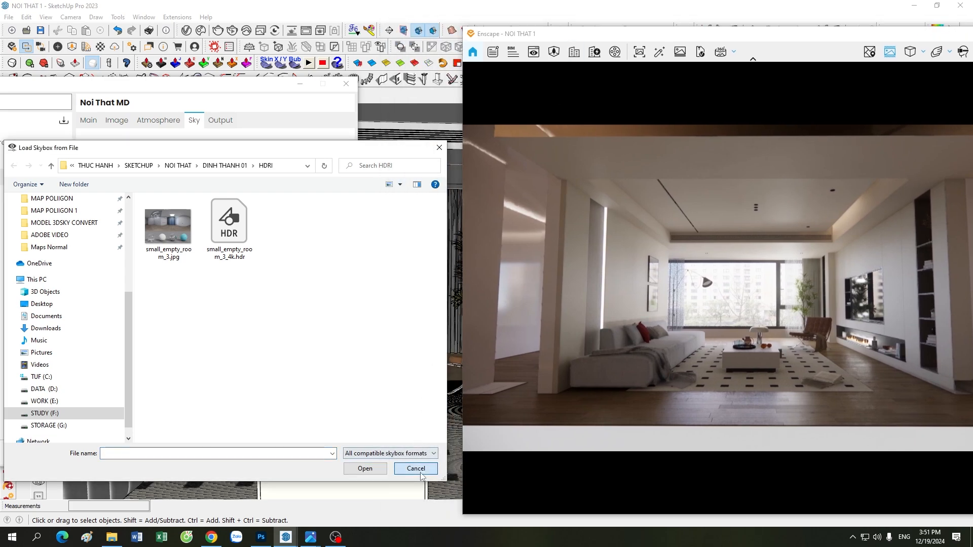
click(415, 468)
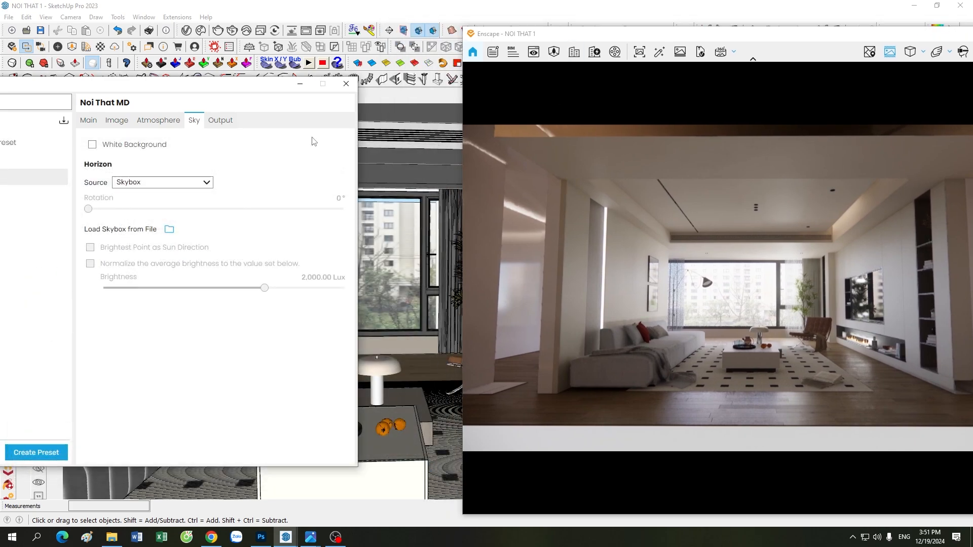
click(346, 84)
Examine the living room from the MAC DINH scene and from closer viewpoints in the model and the Enscape render
drag(583, 34, 499, 39)
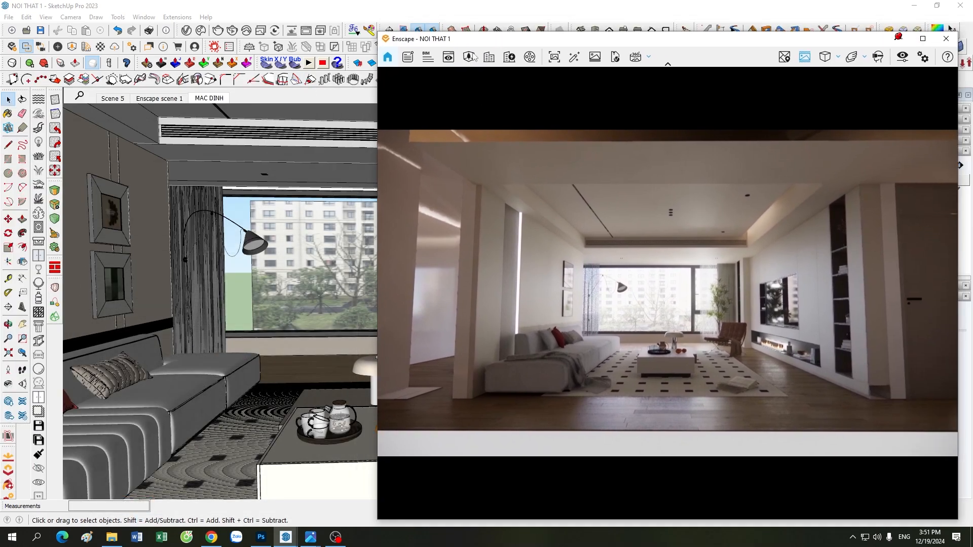
click(213, 101)
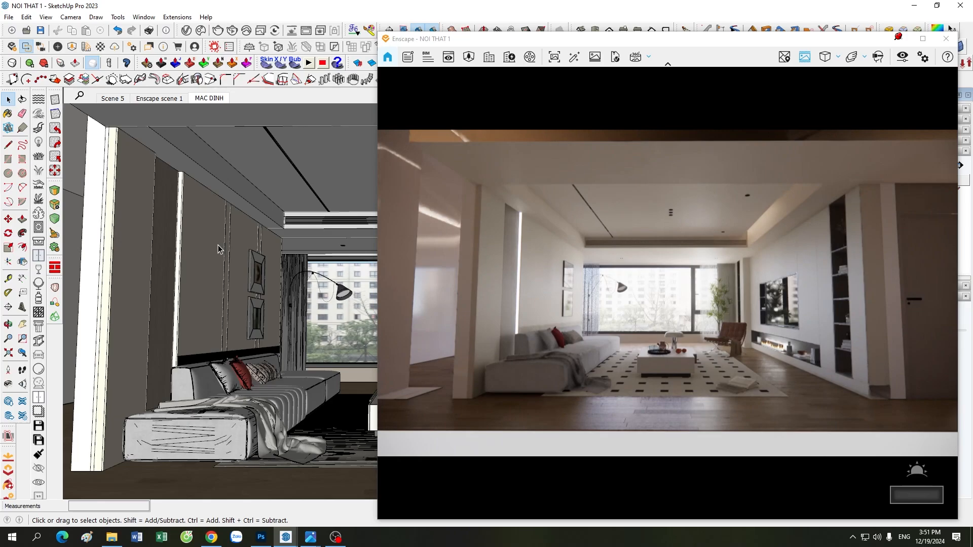
scroll(197, 289, down, 3)
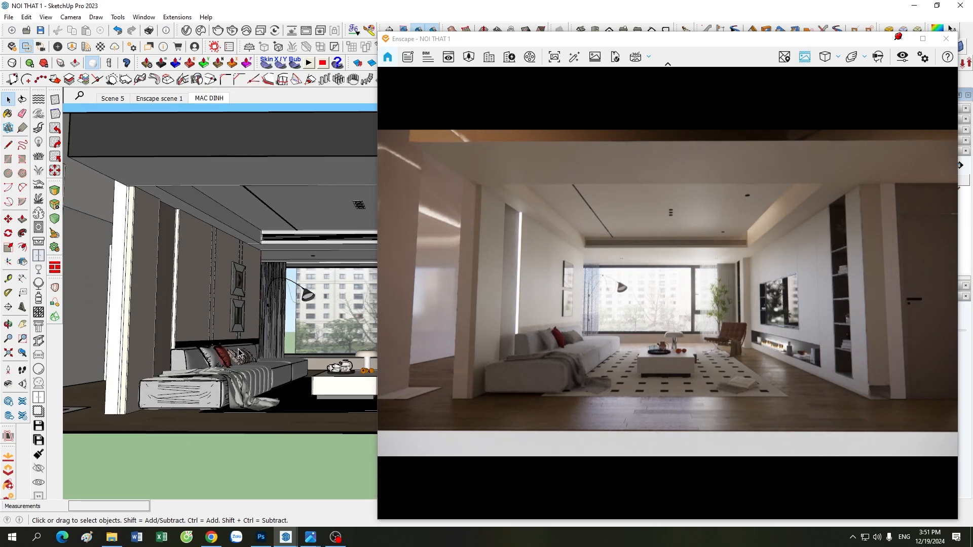
middle_drag(238, 350, 267, 383)
drag(594, 42, 525, 40)
mouse_move(458, 269)
mouse_down()
mouse_move(479, 283)
mouse_move(463, 268)
mouse_up()
scroll(463, 268, up, 3)
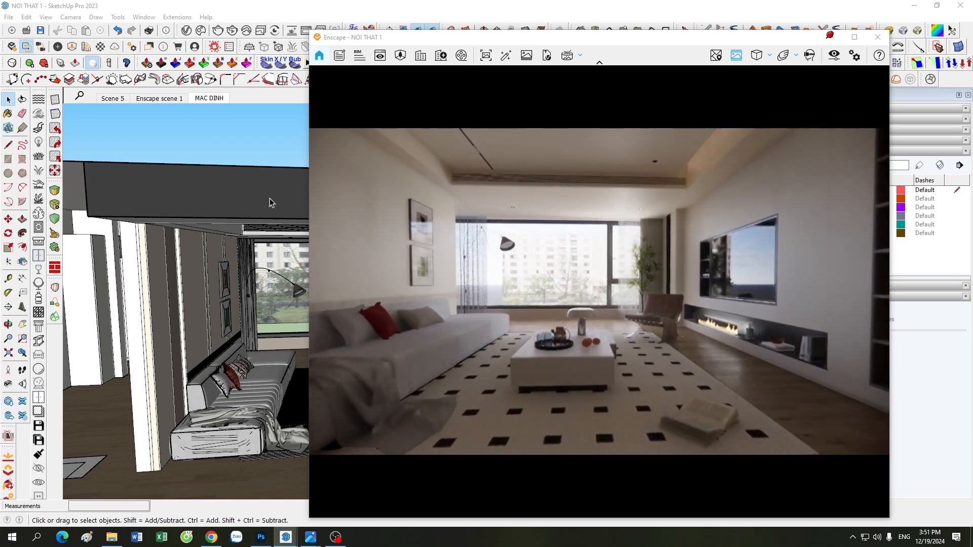
click(219, 100)
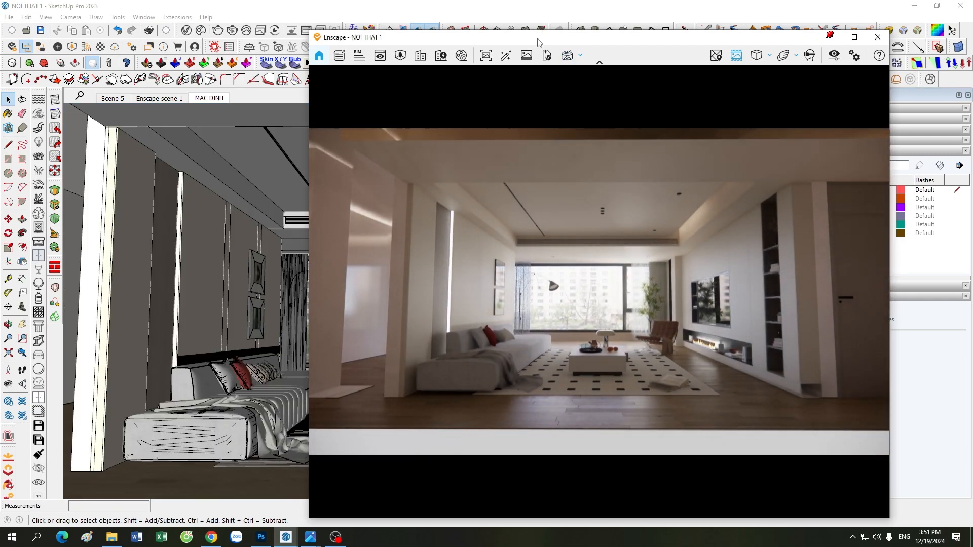
Reset the Noi That MD visual preset to default and minimize the Visual Settings window
drag(539, 42, 597, 40)
click(891, 54)
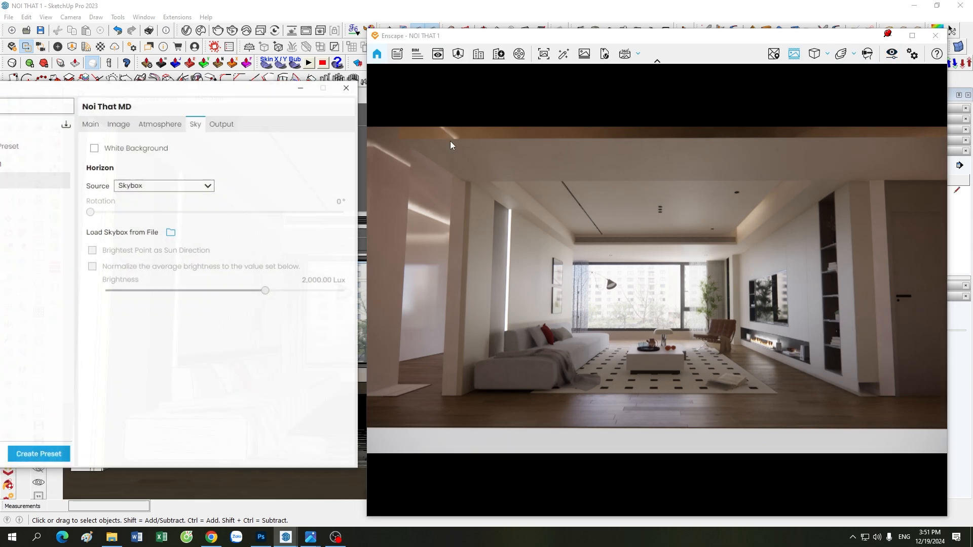
right_click(63, 177)
click(93, 235)
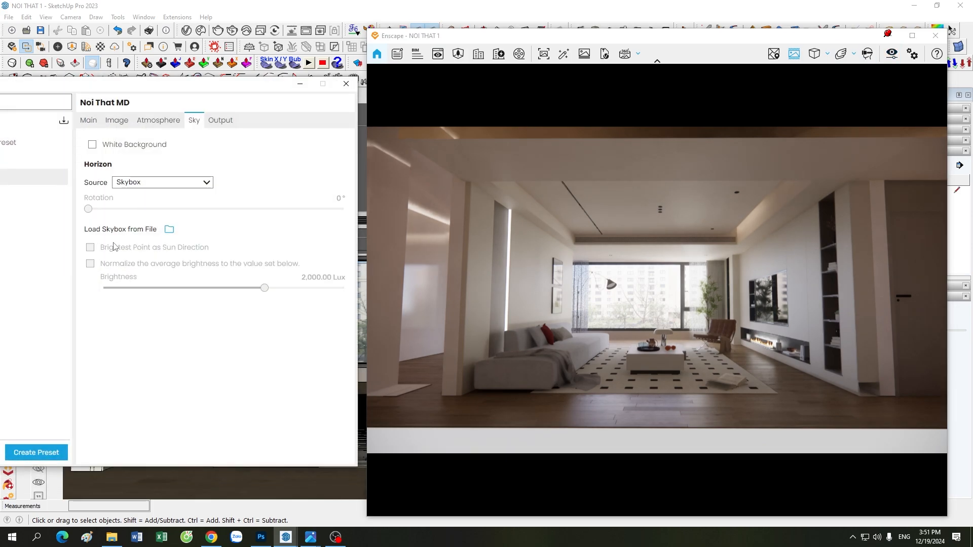
click(300, 84)
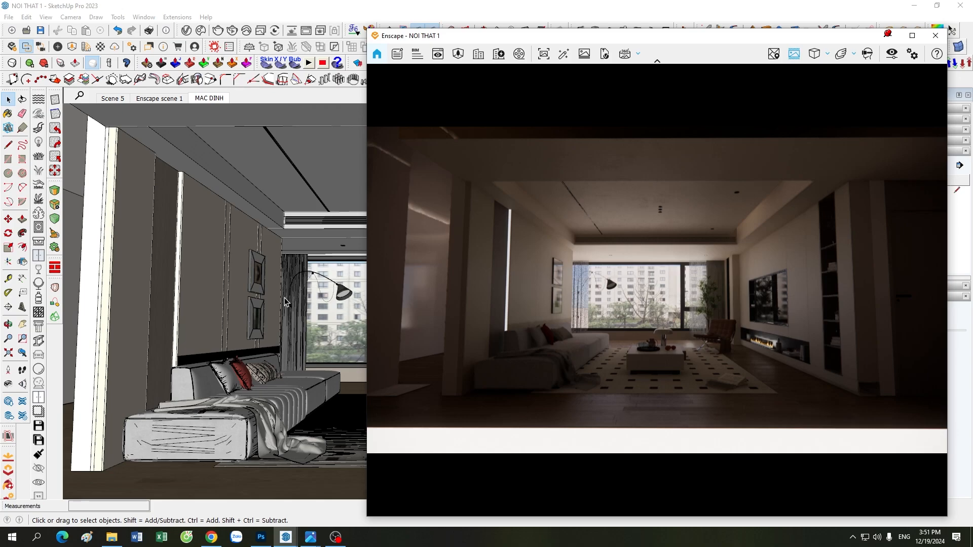
Examine the living room model from farther back, facing the sofa, coffee table and window
scroll(289, 329, down, 5)
scroll(300, 388, up, 6)
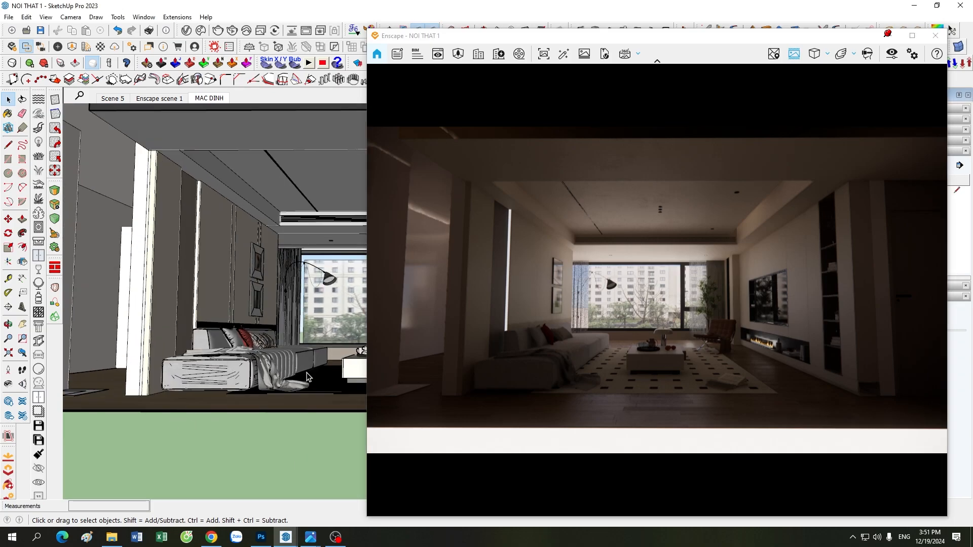
scroll(205, 354, down, 2)
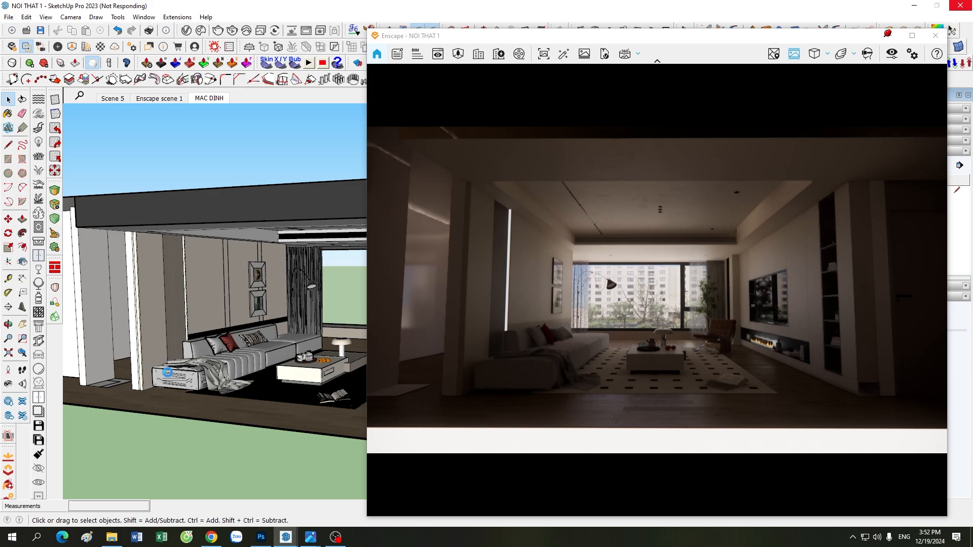
mouse_move(168, 376)
middle_down()
mouse_move(185, 449)
mouse_move(180, 423)
mouse_move(259, 397)
middle_up()
scroll(313, 323, up, 2)
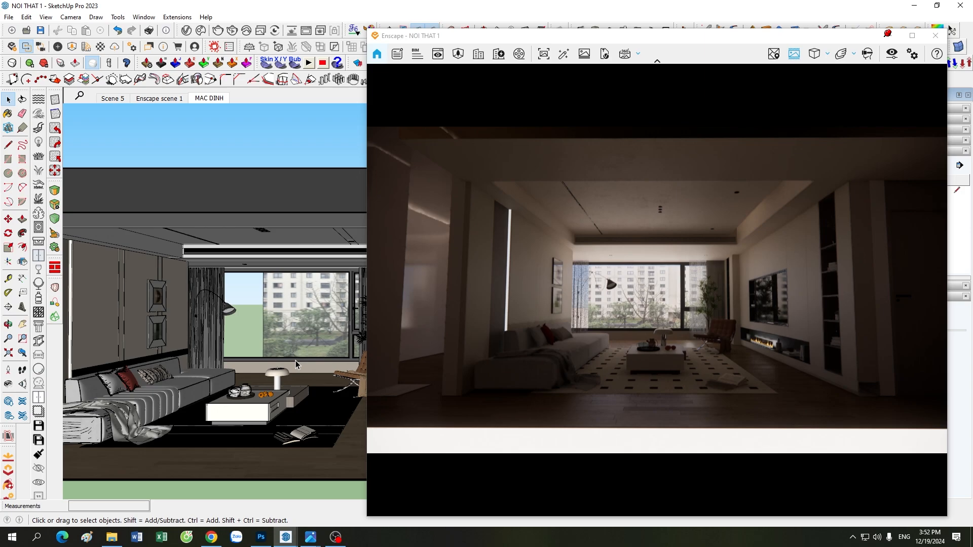
Switch to the HDRI preview small_empty_room_3.jpg in the image viewer and examine the panorama's light sources
mouse_move(311, 536)
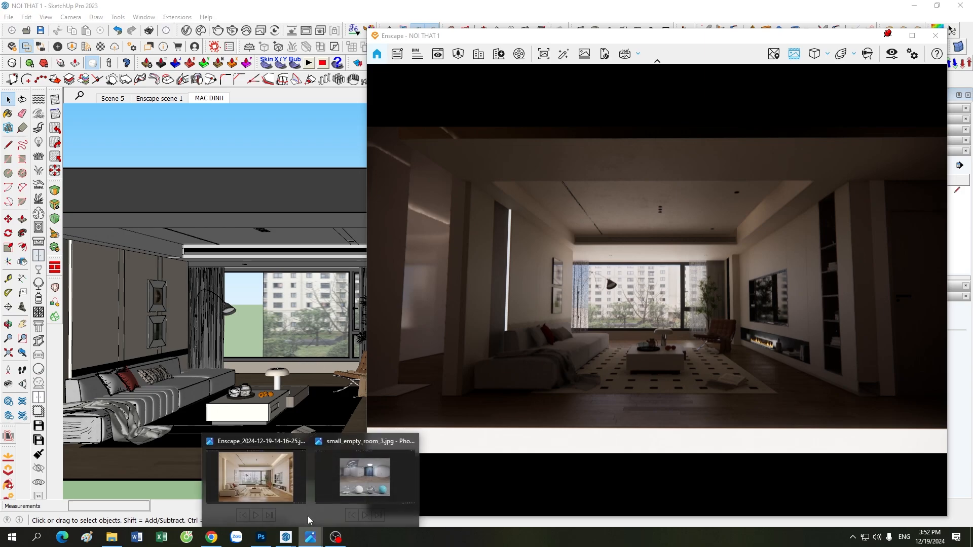
click(345, 486)
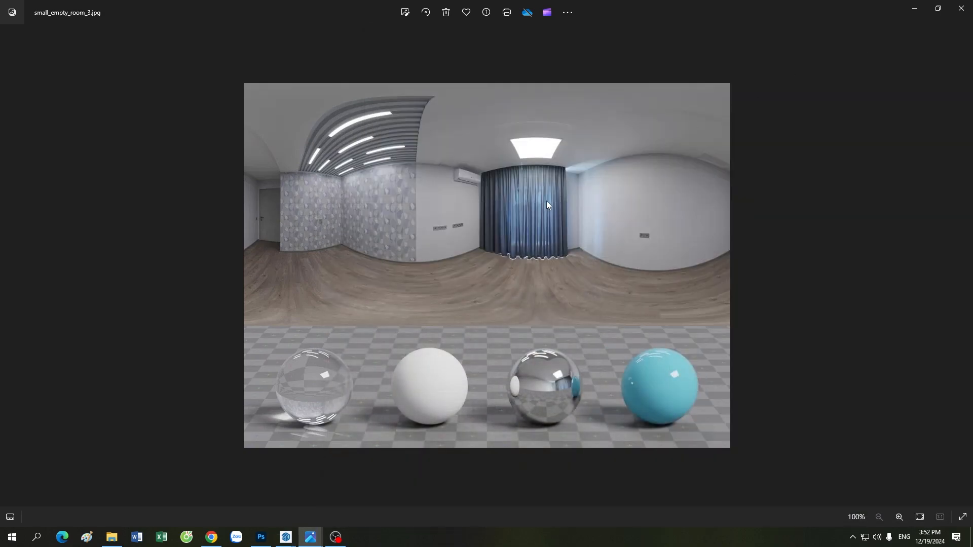
scroll(546, 201, up, 1)
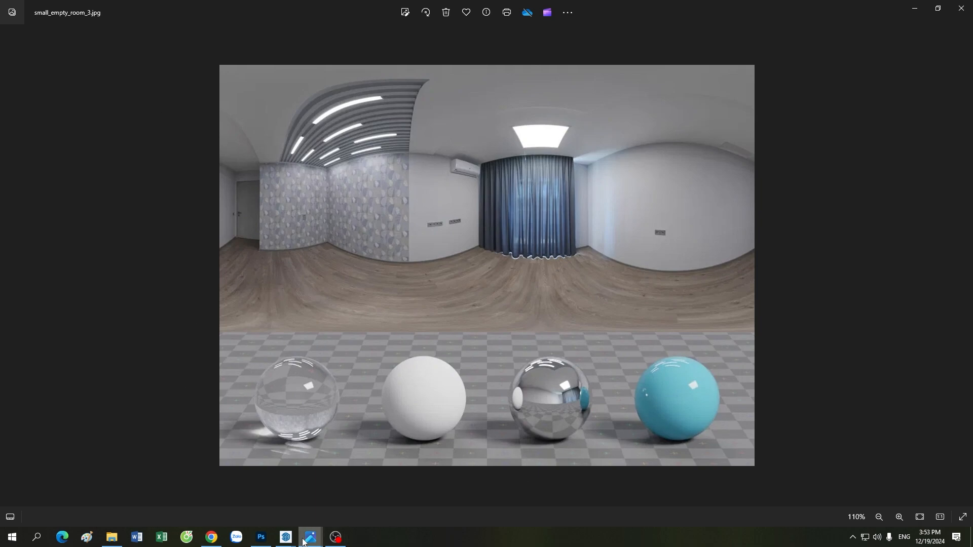
Switch back to SketchUp and Enscape, reopen the visual settings and reset the Noi That MD preset to default again
mouse_move(286, 537)
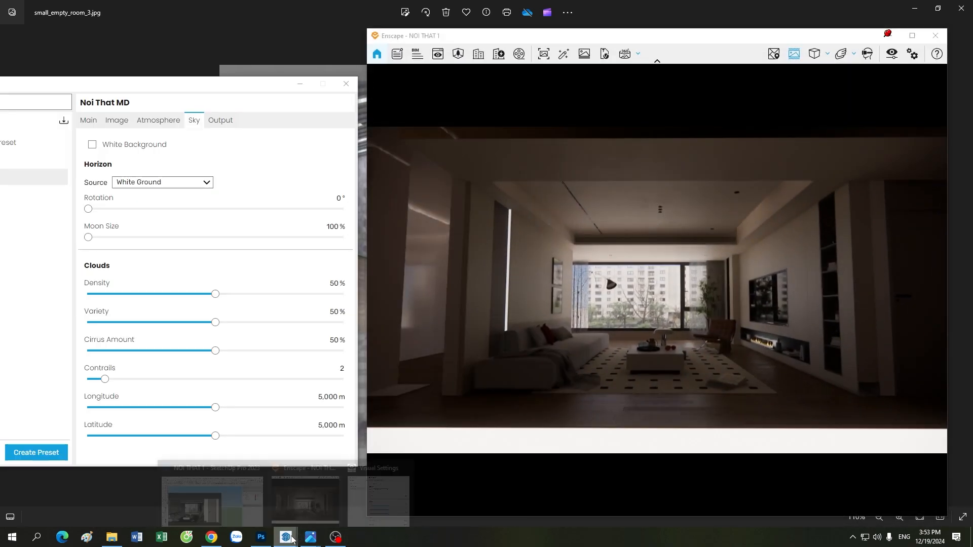
click(312, 512)
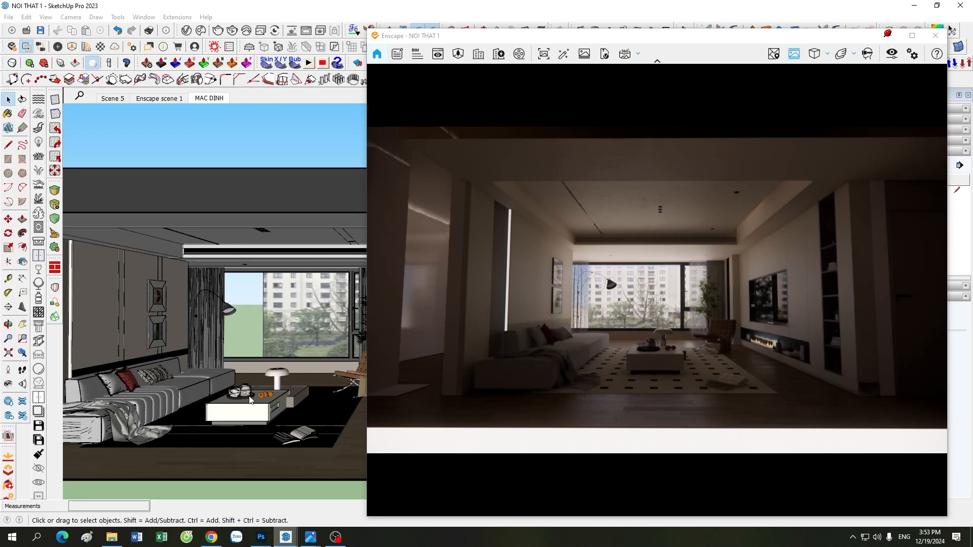
drag(529, 35, 538, 33)
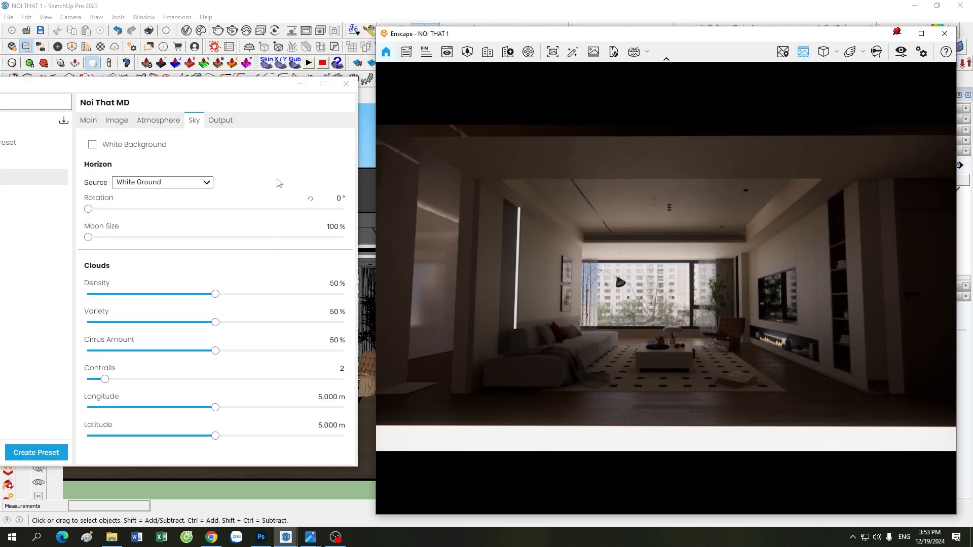
click(300, 85)
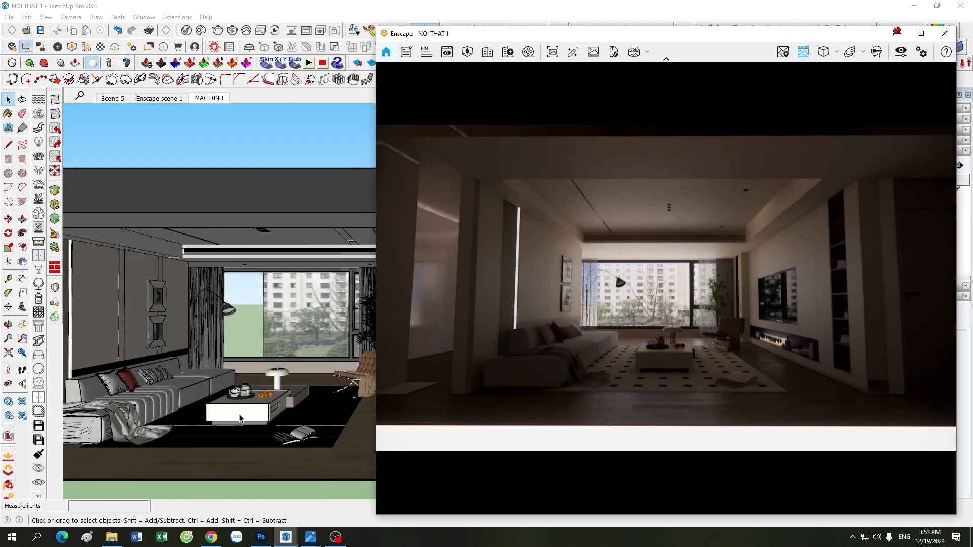
click(901, 52)
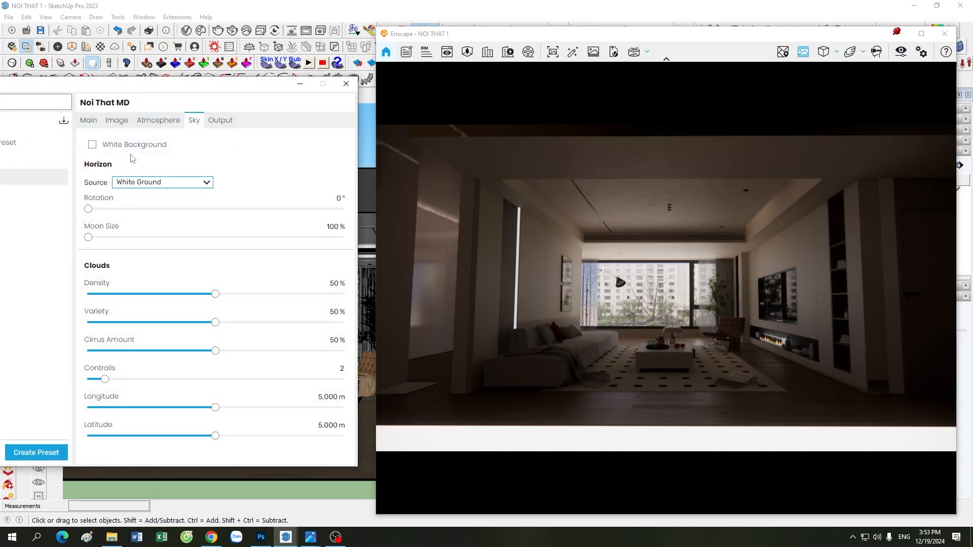
right_click(96, 171)
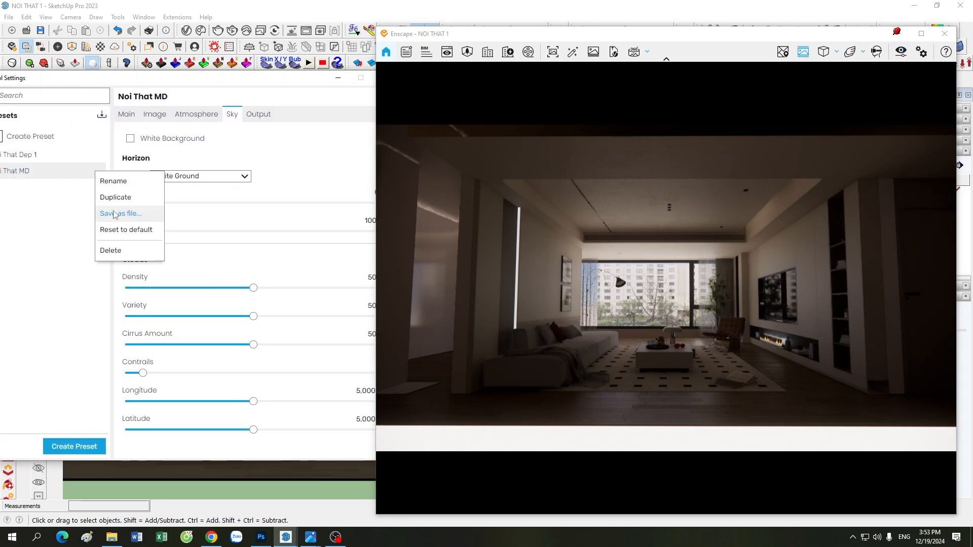
click(118, 226)
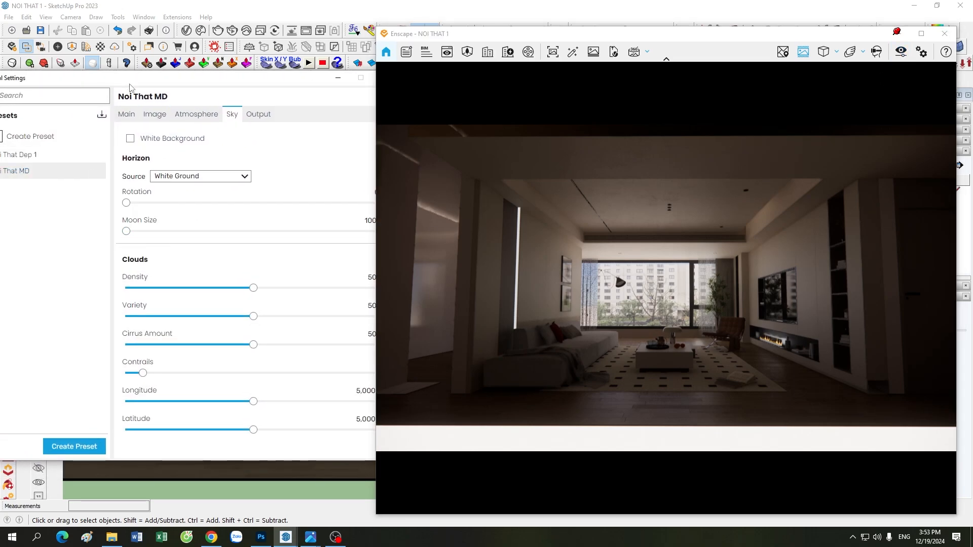
Collapse the preset list and place the Visual Settings window fully in view beside the render
drag(113, 114, 170, 104)
click(32, 263)
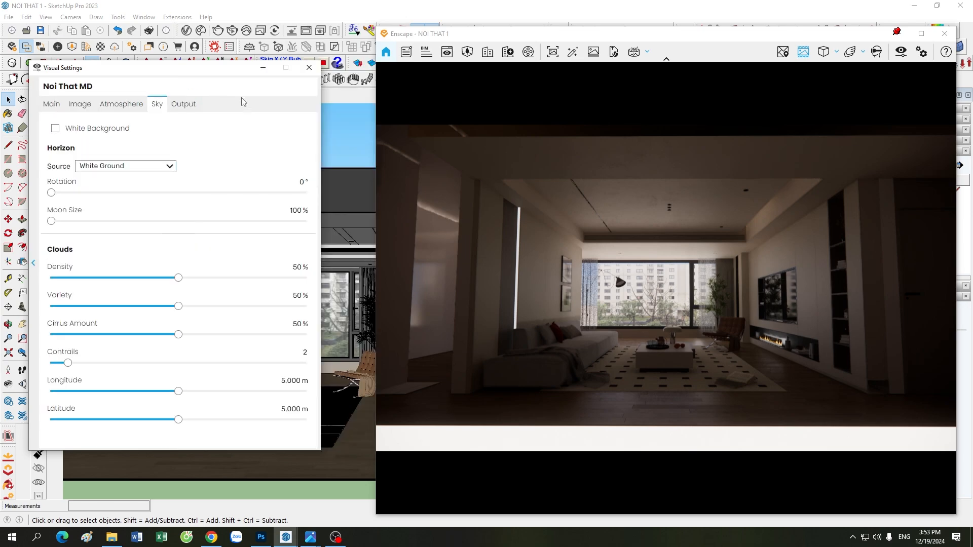
drag(211, 74, 256, 119)
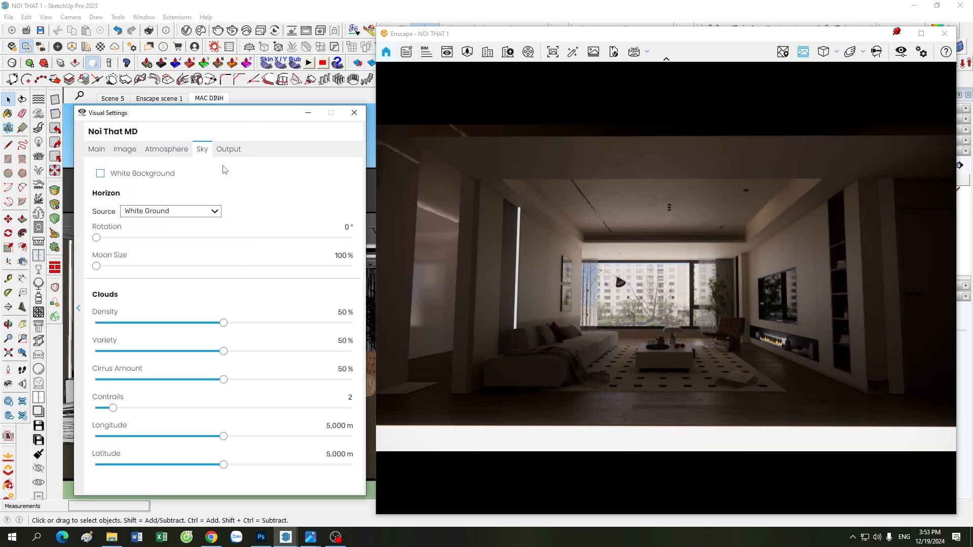
Set the output resolution to Custom at 4200 x 2800 pixels
click(229, 149)
click(186, 191)
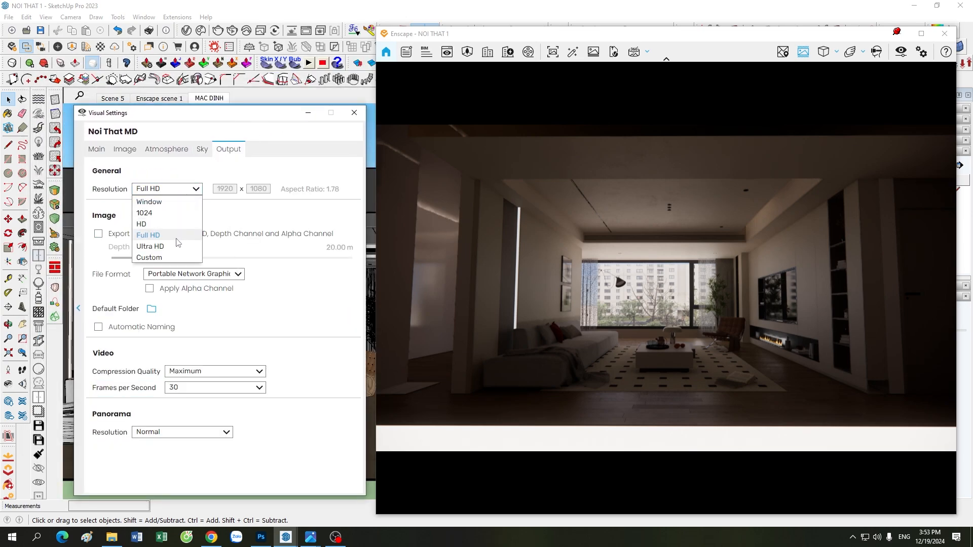
click(167, 258)
click(227, 190)
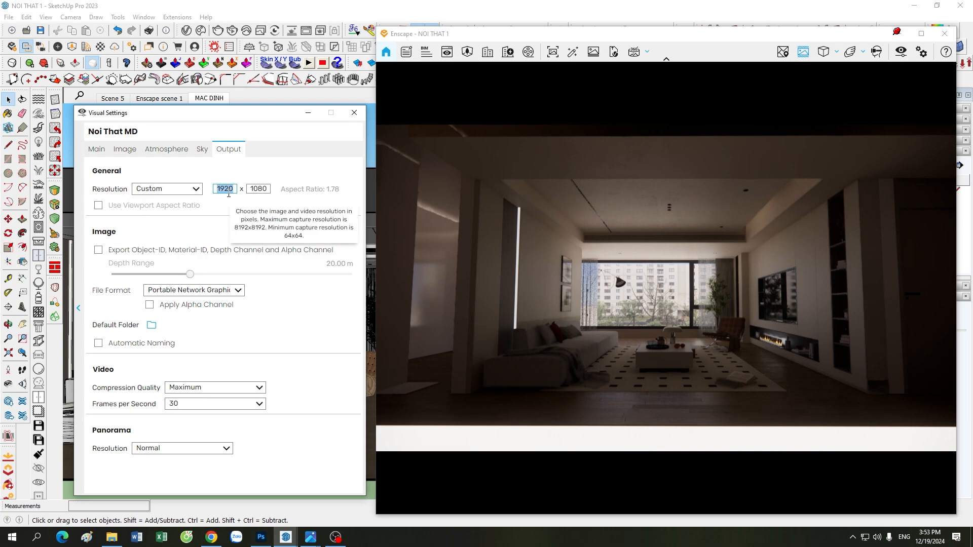
text(4200)
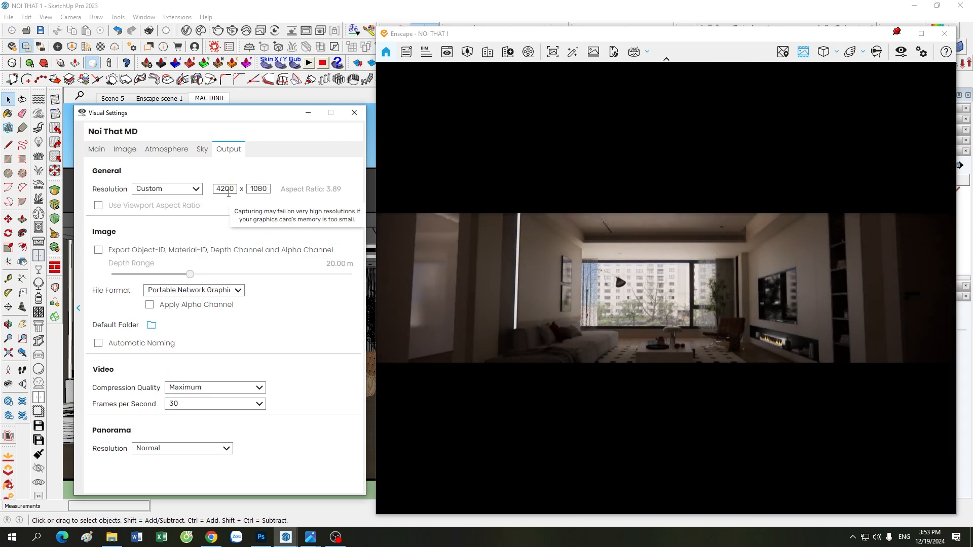
click(259, 192)
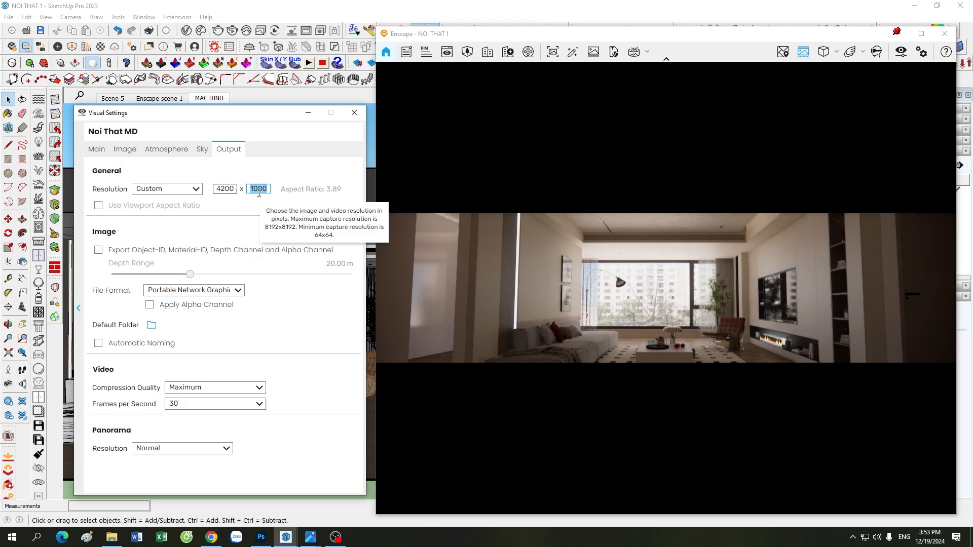
text(2800)
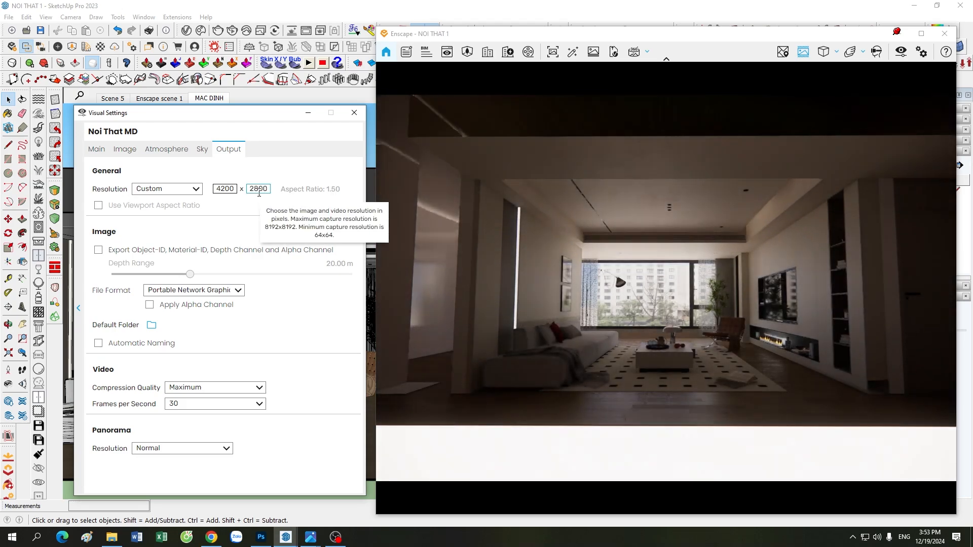
click(311, 536)
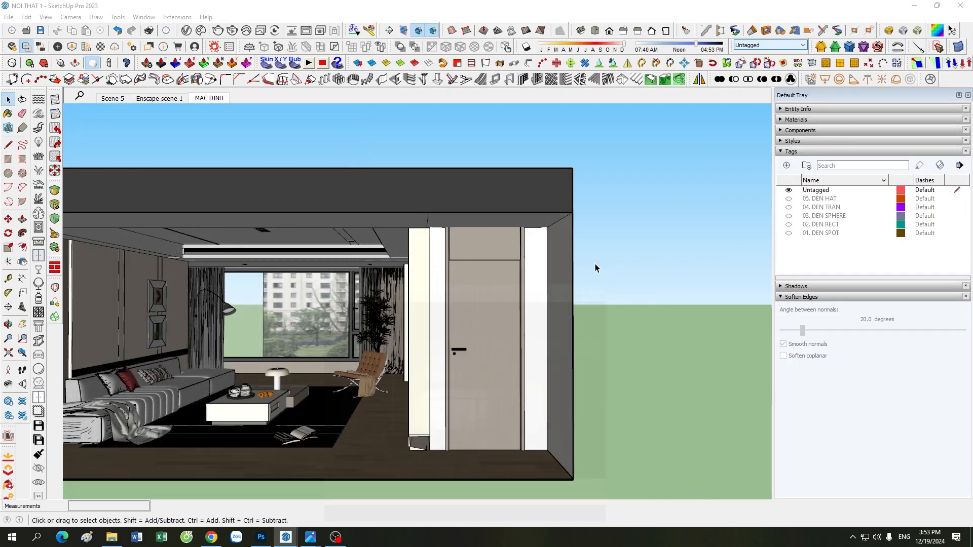
mouse_move(318, 535)
click(253, 478)
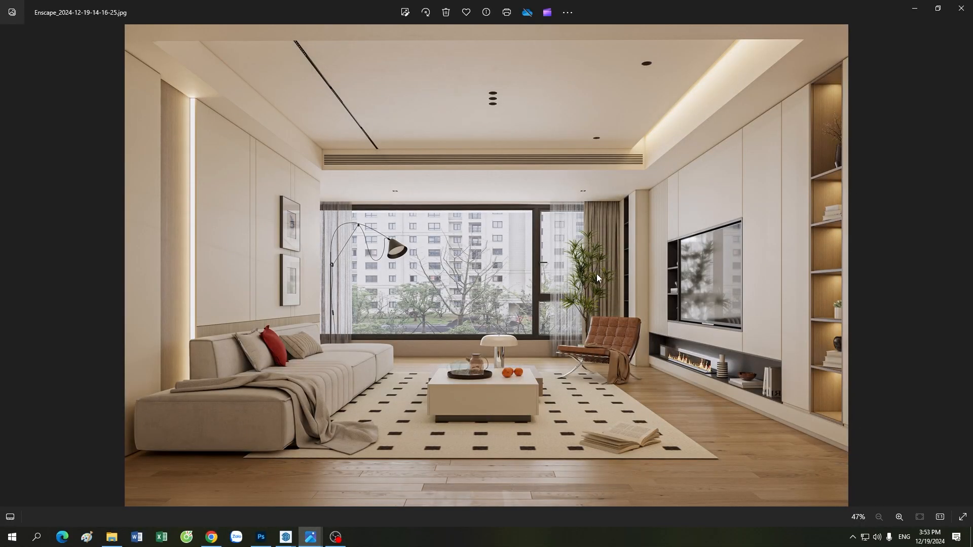
scroll(487, 375, up, 3)
scroll(489, 357, down, 3)
scroll(444, 351, up, 2)
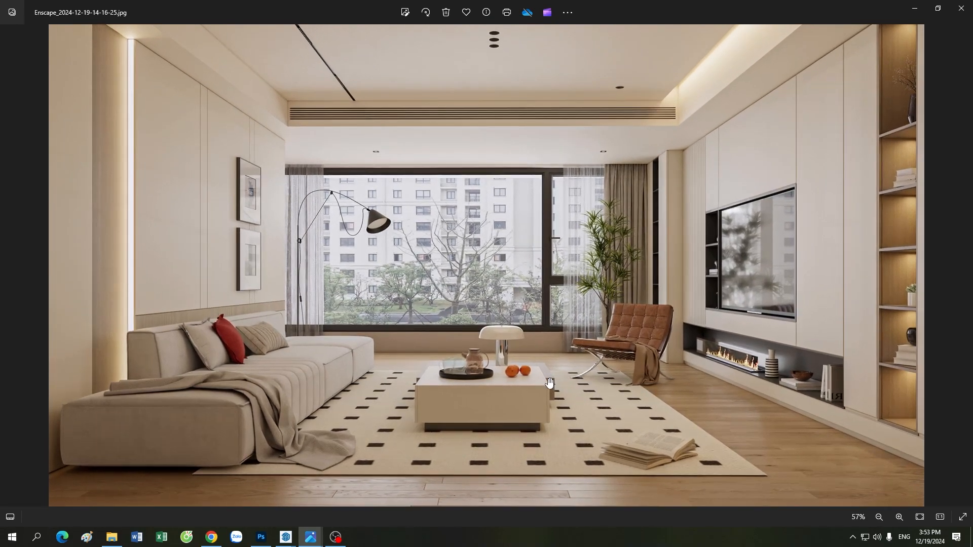
Return from the reference image to the Enscape render and turn on Automatic Naming for the output images
scroll(549, 382, down, 1)
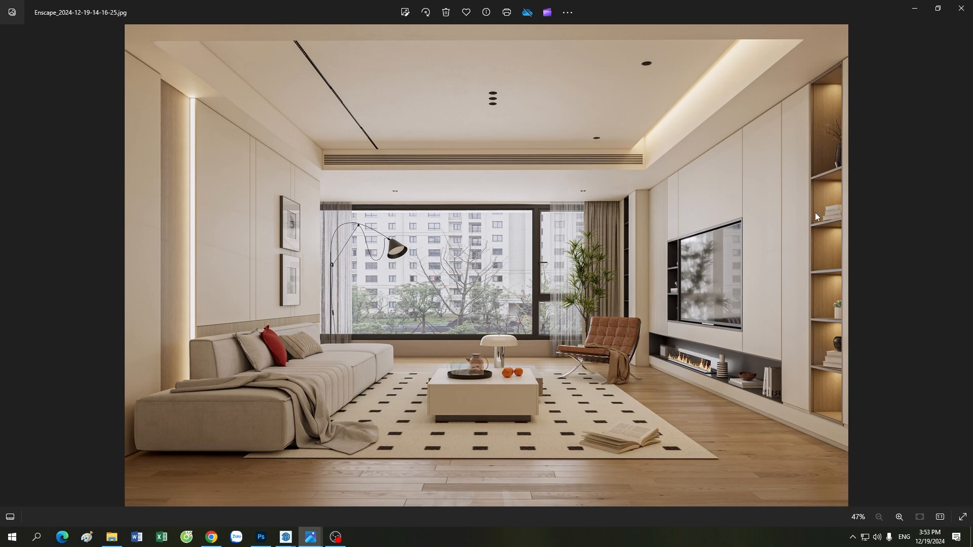
click(921, 8)
mouse_move(286, 537)
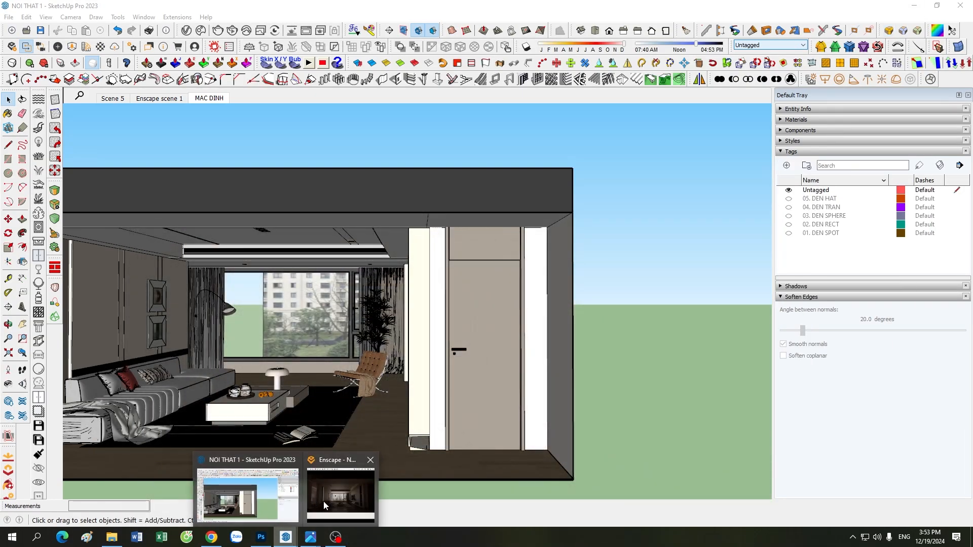
click(323, 501)
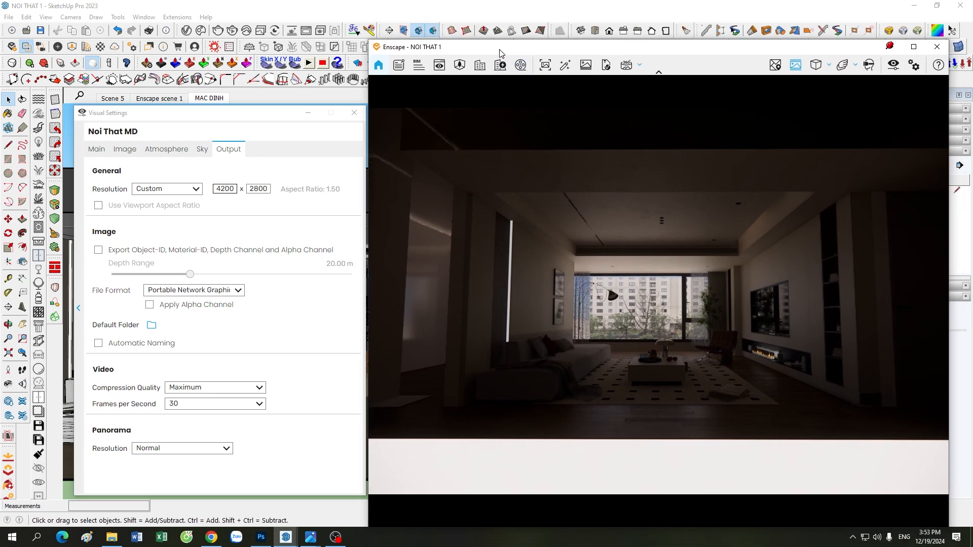
mouse_move(218, 117)
mouse_down()
mouse_move(198, 98)
mouse_move(207, 110)
mouse_up()
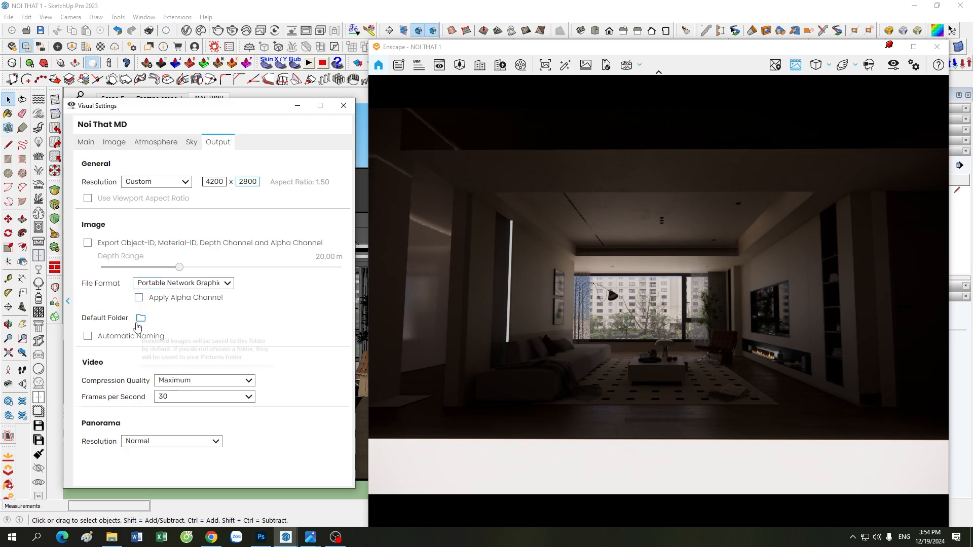
click(89, 337)
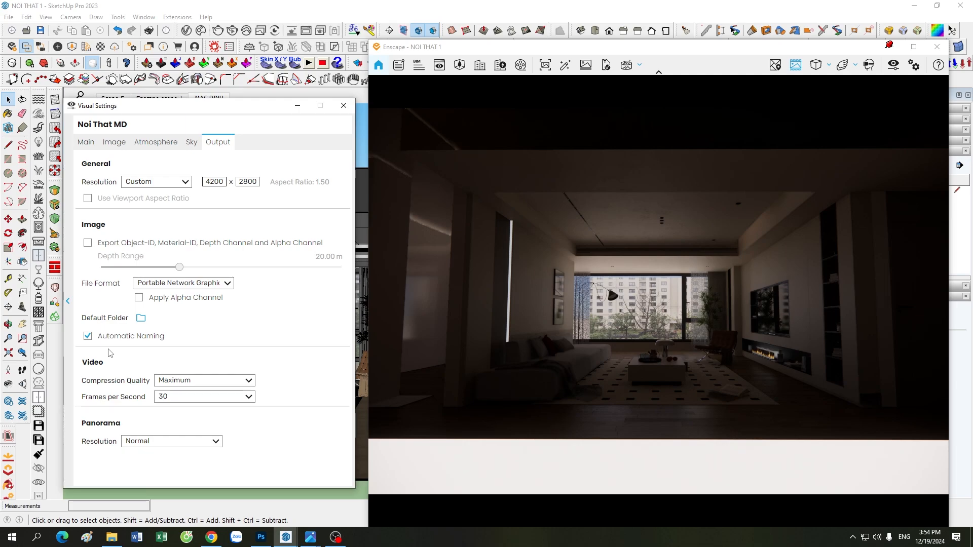
Raise the rendering quality to Ultra and set the outlines to 1 %
click(86, 143)
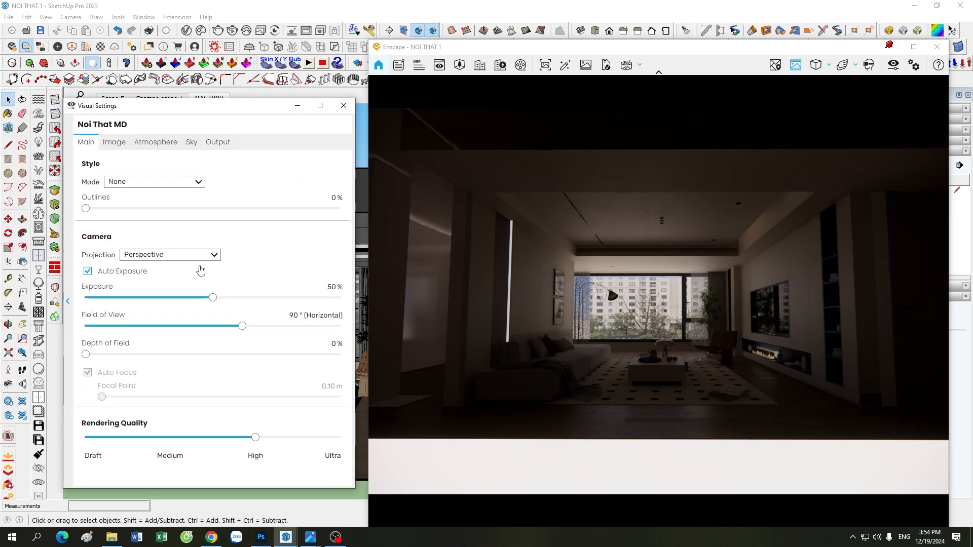
drag(256, 438, 329, 441)
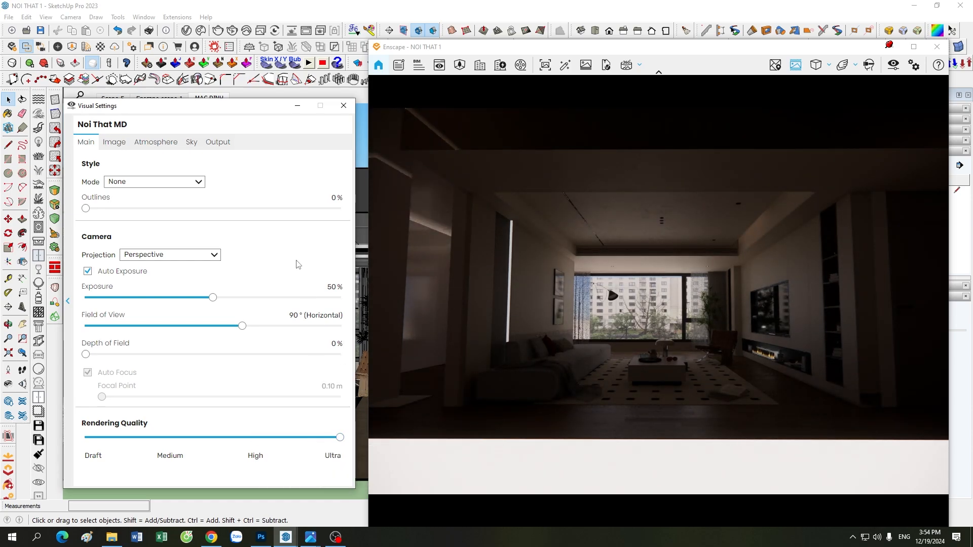
click(333, 198)
text(1)
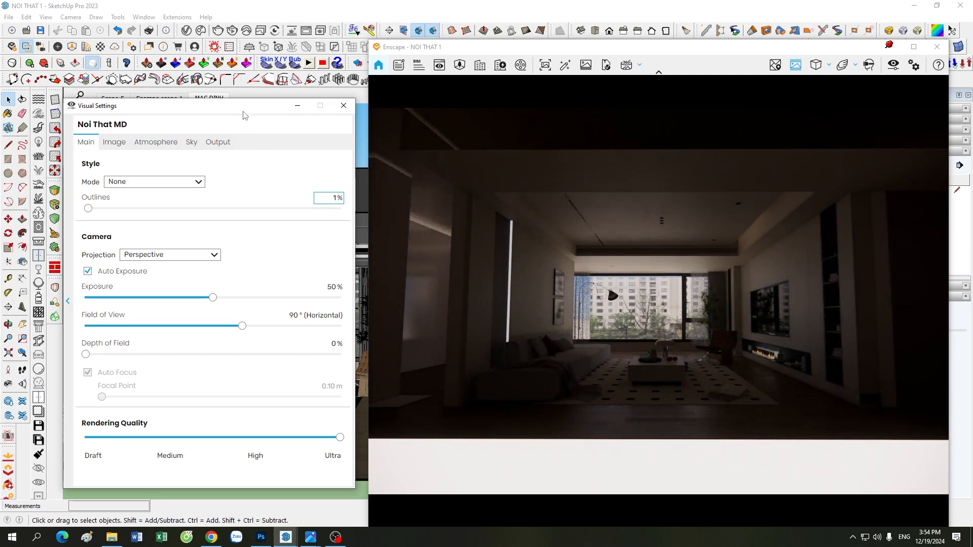
Rearrange the Visual Settings and Enscape render windows so they sit side by side without overlapping
mouse_move(244, 112)
mouse_down()
mouse_move(253, 128)
mouse_move(235, 97)
mouse_up()
drag(460, 46, 447, 39)
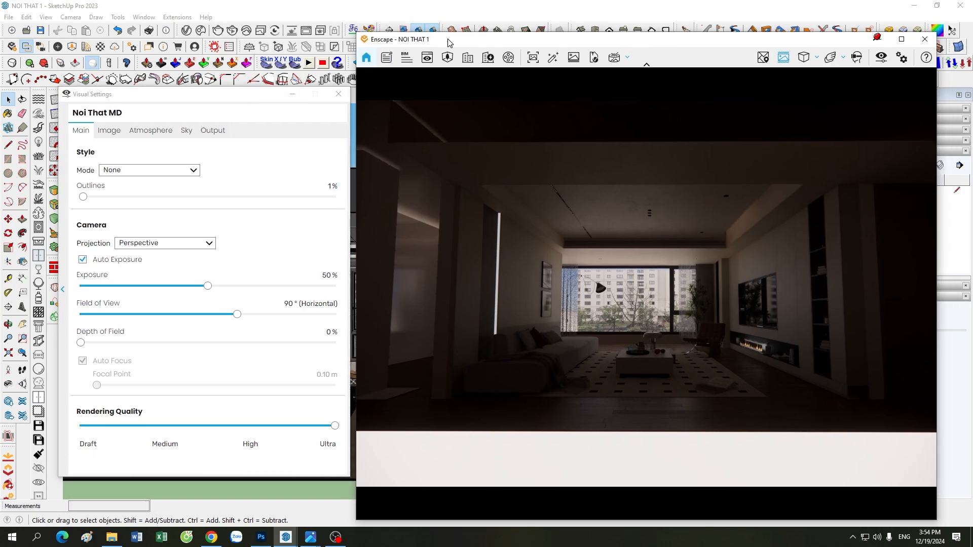
drag(236, 94, 227, 100)
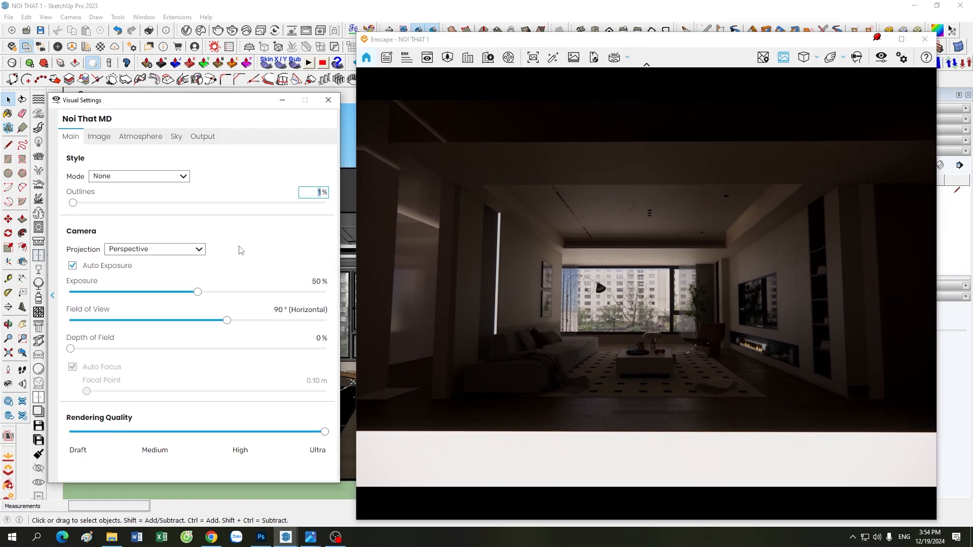
Set the camera to Two-Point projection with a 62° horizontal field of view and turn off Auto Exposure
click(172, 249)
click(146, 272)
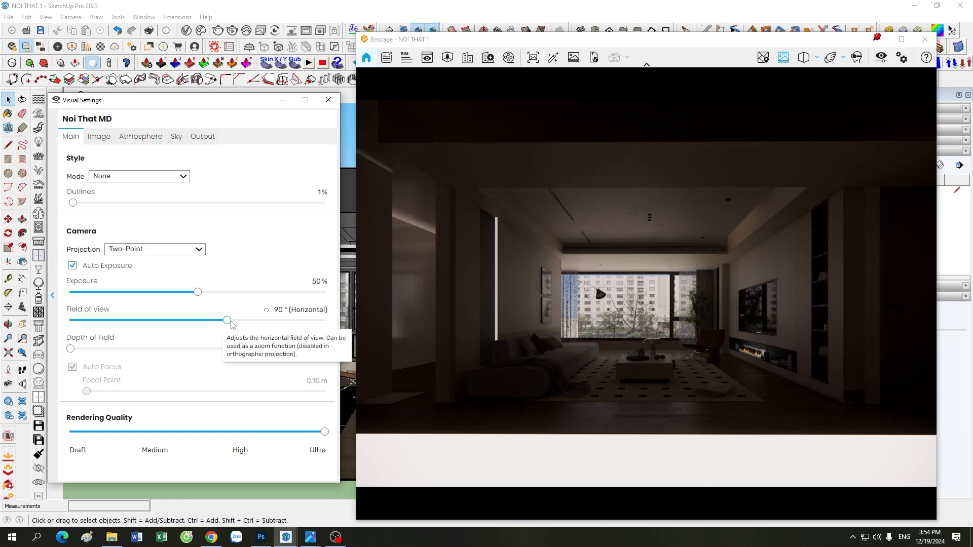
drag(230, 323, 174, 332)
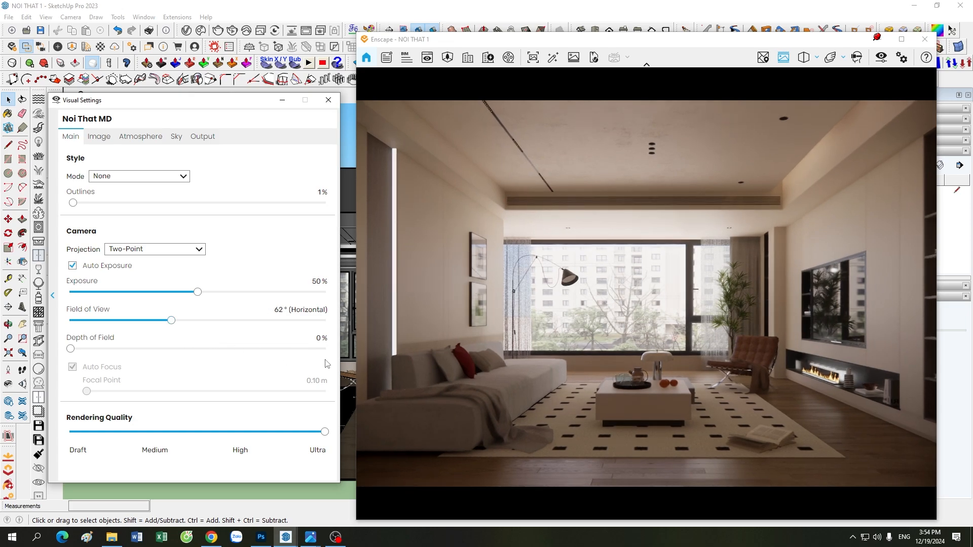
drag(215, 108, 203, 107)
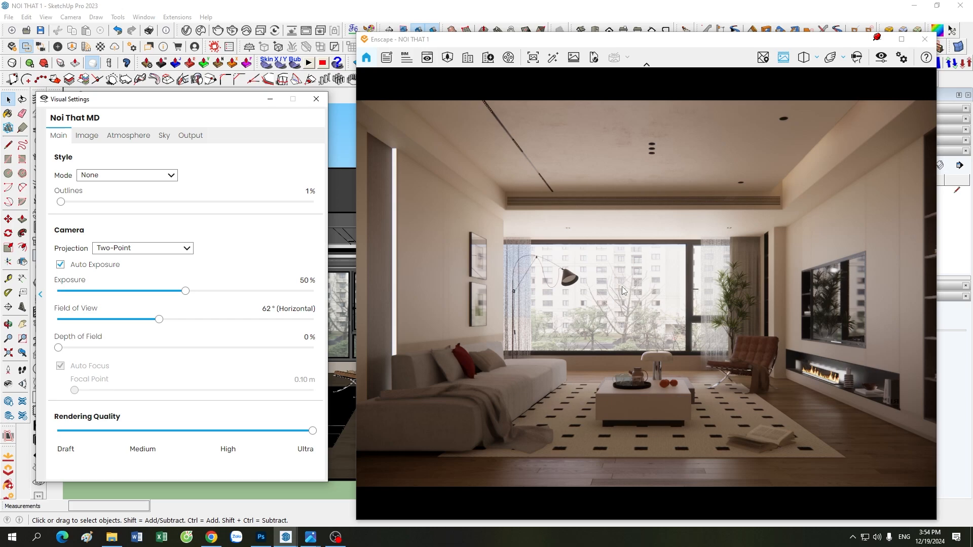
click(159, 320)
drag(159, 322, 157, 326)
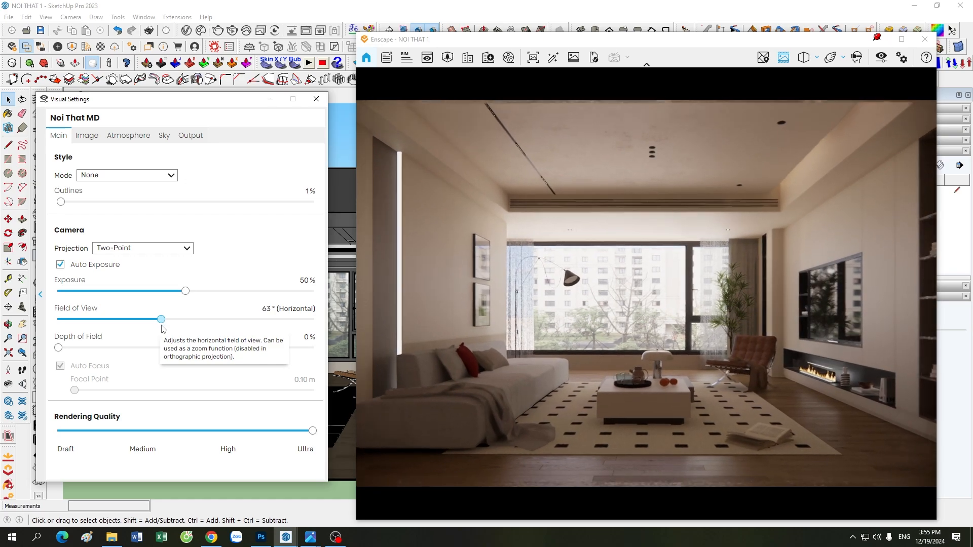
drag(157, 326, 160, 329)
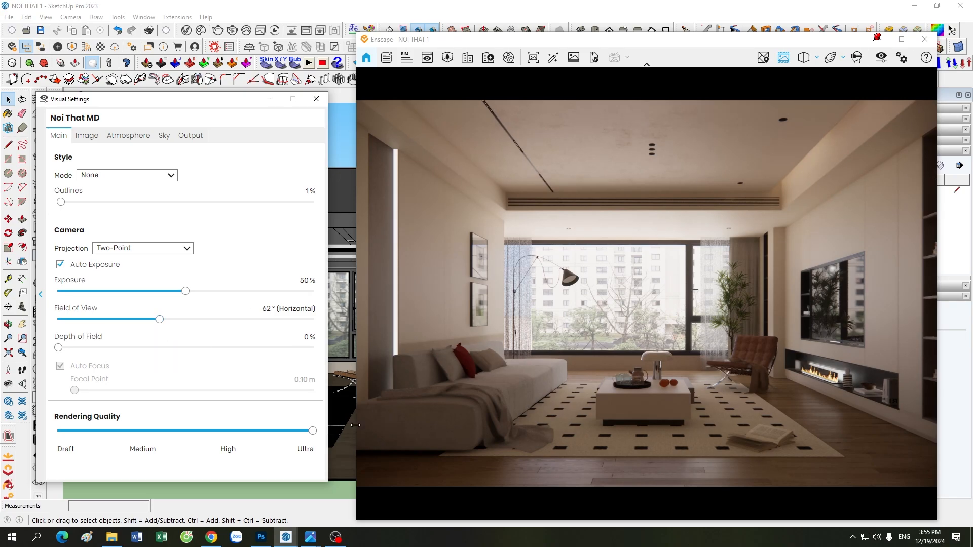
drag(356, 424, 366, 480)
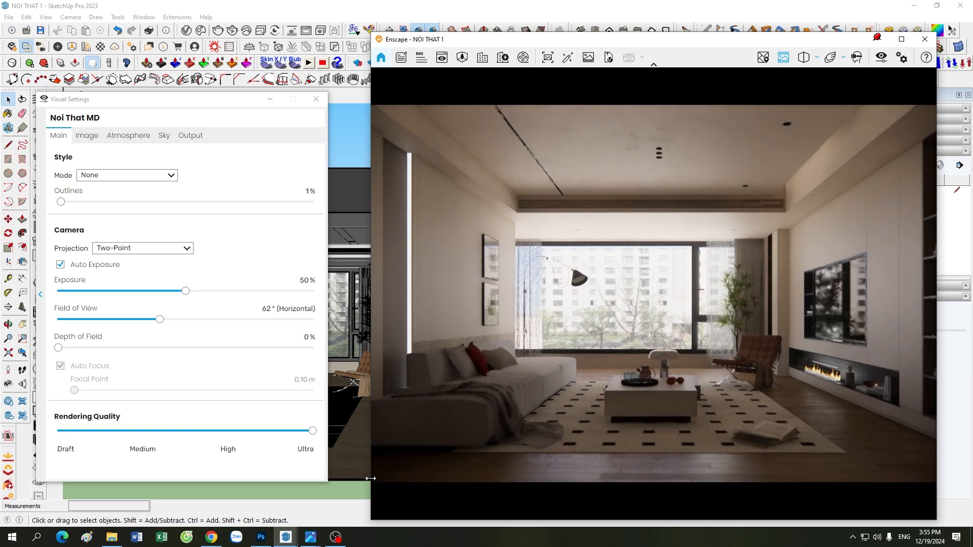
click(77, 268)
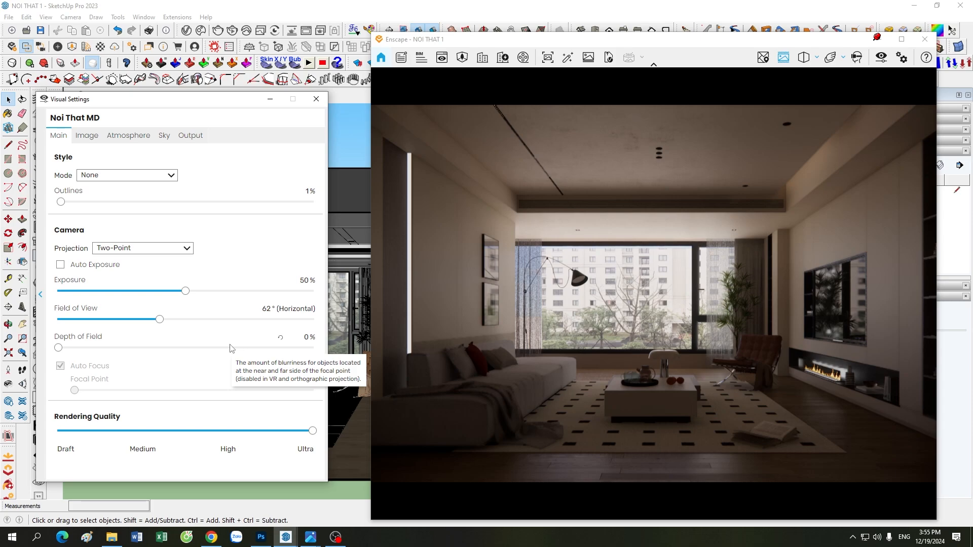
Set Motion Blur, Lens Flare, Vignette and Chromatic Aberration to 0 % and Bloom to 20 % in the image effects
click(94, 136)
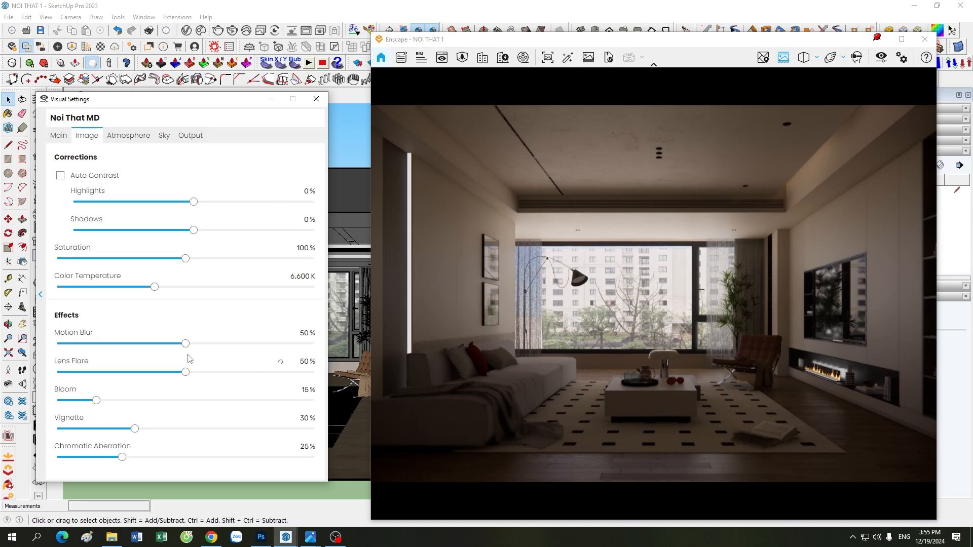
drag(185, 343, 58, 343)
drag(185, 372, 58, 371)
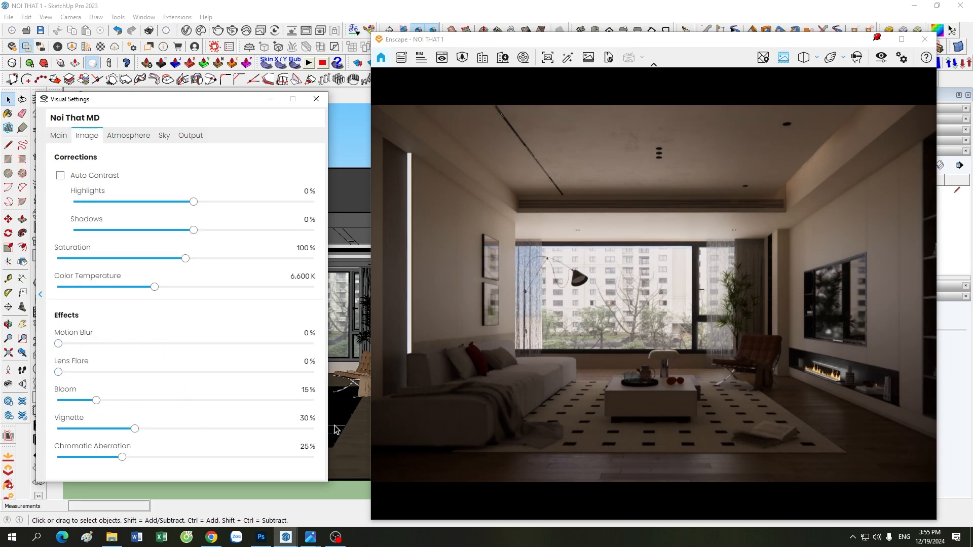
click(302, 390)
text(20)
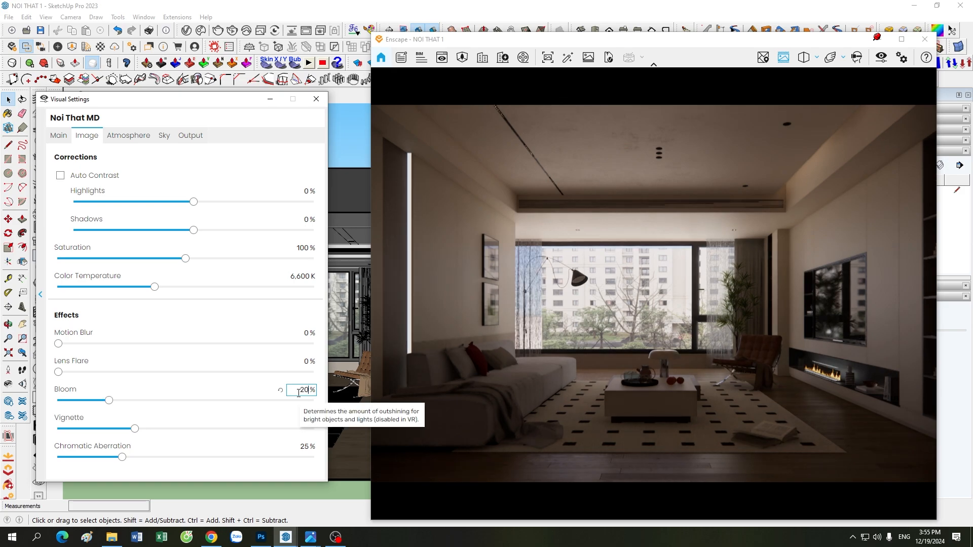
drag(135, 429, 28, 444)
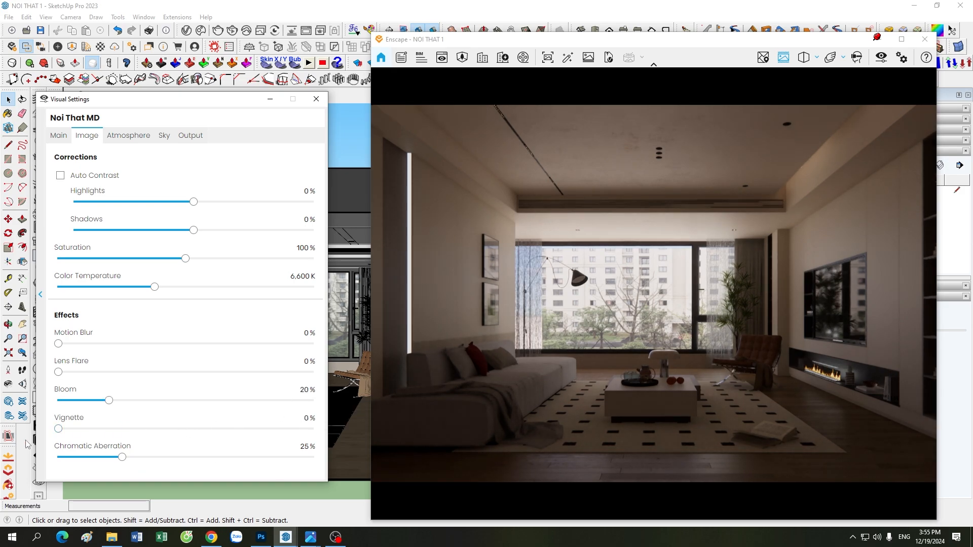
drag(121, 457, 58, 457)
Set the fog intensity, wind intensity and night sky brightness to 0 %
click(143, 139)
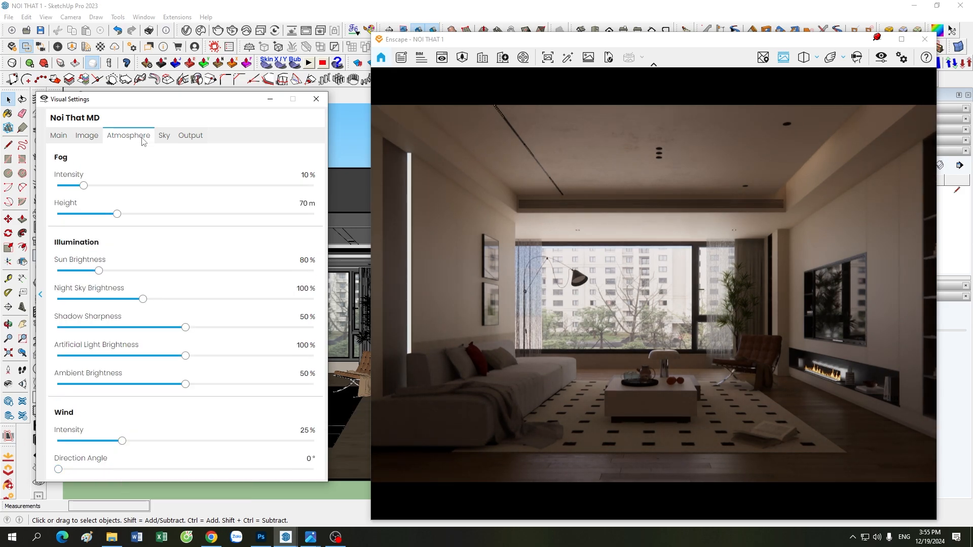
drag(84, 185, 56, 186)
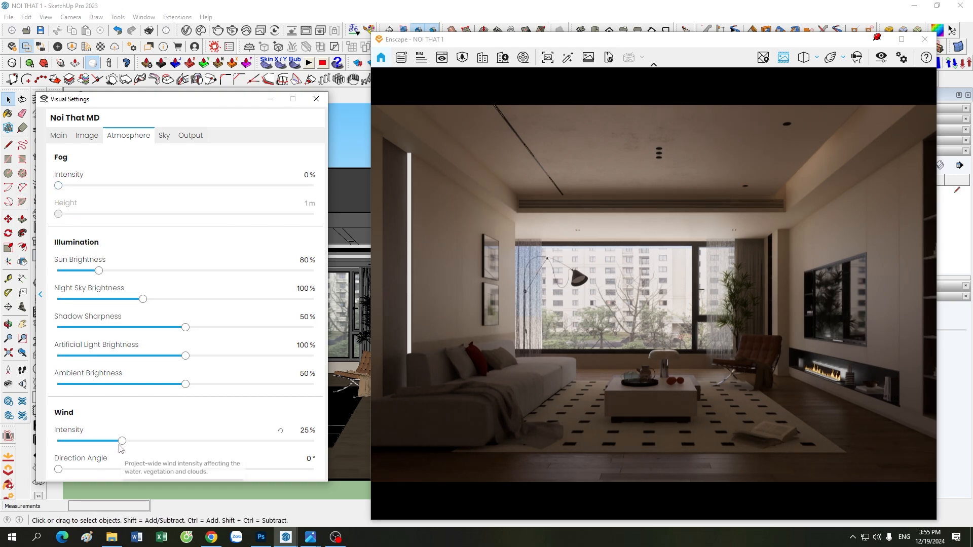
drag(121, 441, 57, 441)
drag(142, 299, 57, 304)
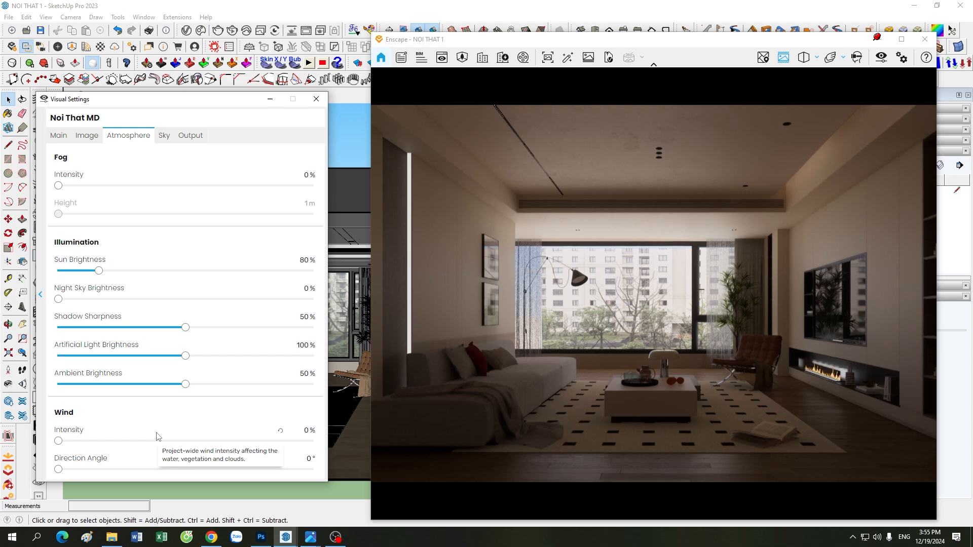
Change the horizon source to Skybox and load the file small_empty_room_3_4k.hdr from the HDRI folder
click(166, 137)
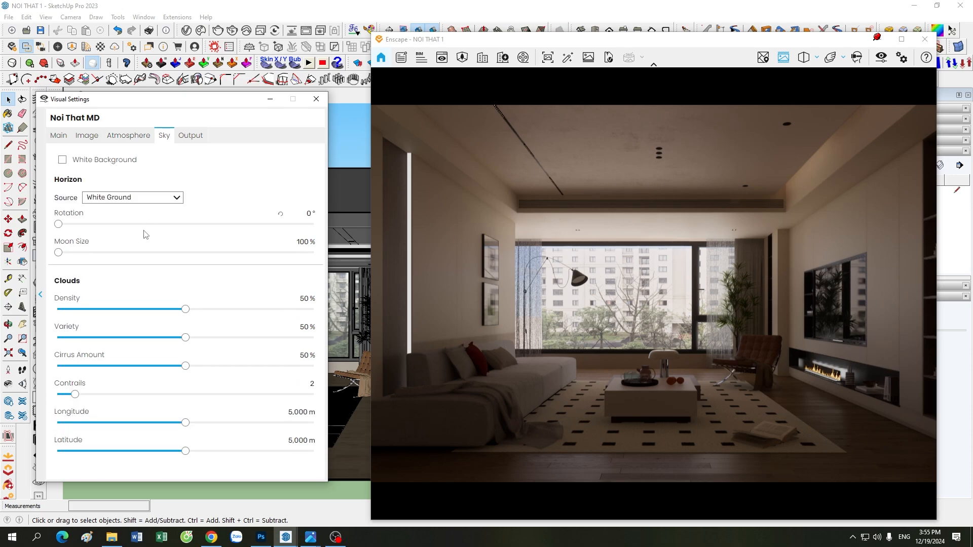
click(139, 199)
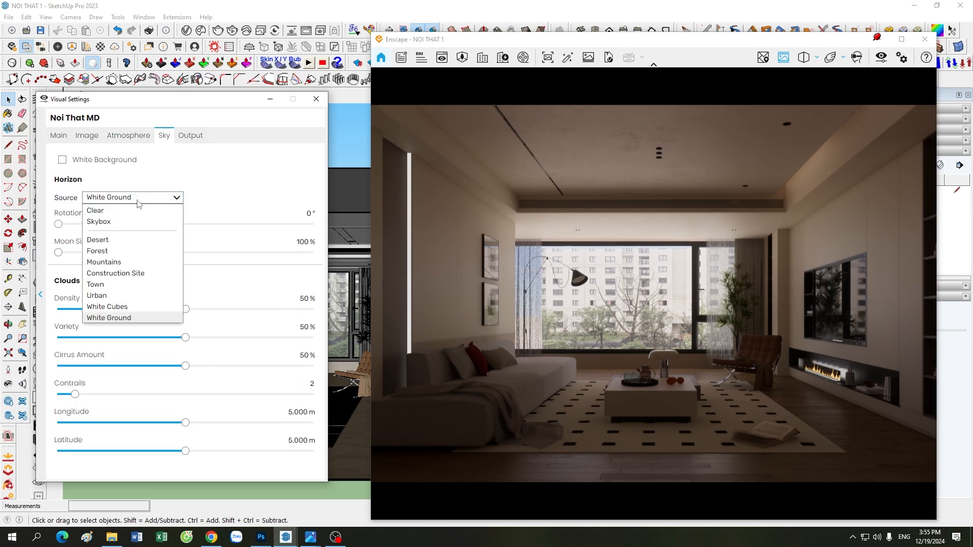
click(142, 223)
click(140, 244)
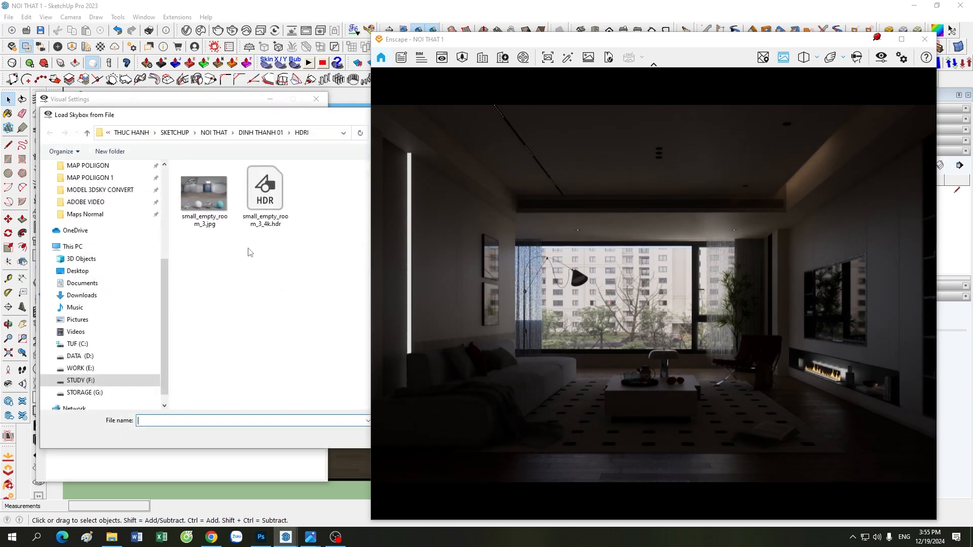
click(260, 205)
mouse_move(512, 40)
mouse_down()
mouse_move(594, 45)
mouse_move(506, 40)
mouse_up()
click(400, 436)
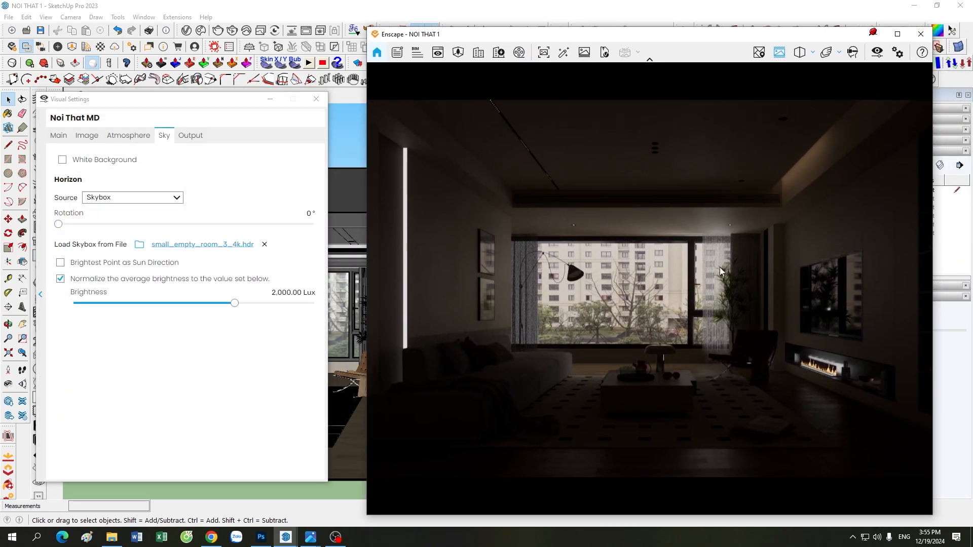
Enable Brightest Point as Sun Direction and set the skybox's normalized brightness to 22,500 Lux
click(169, 265)
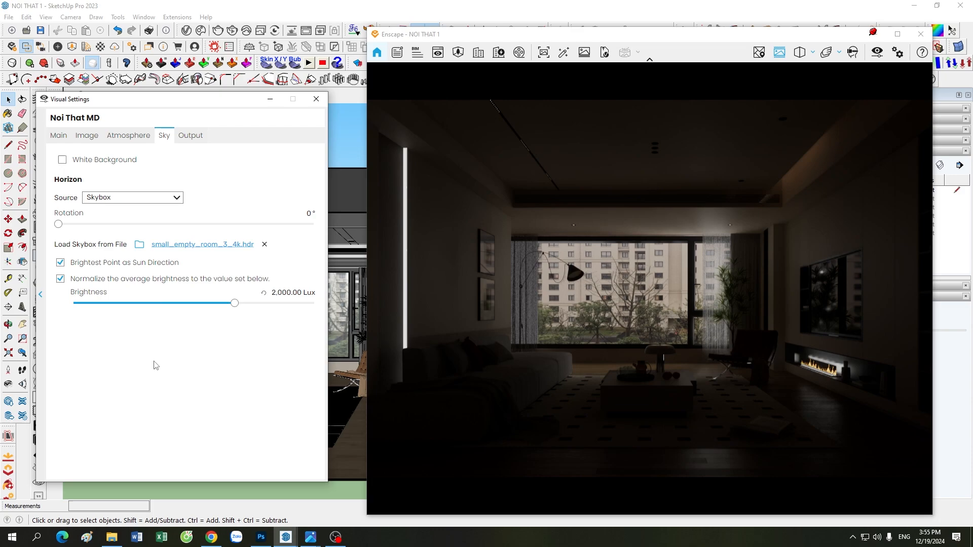
click(276, 293)
text(0)
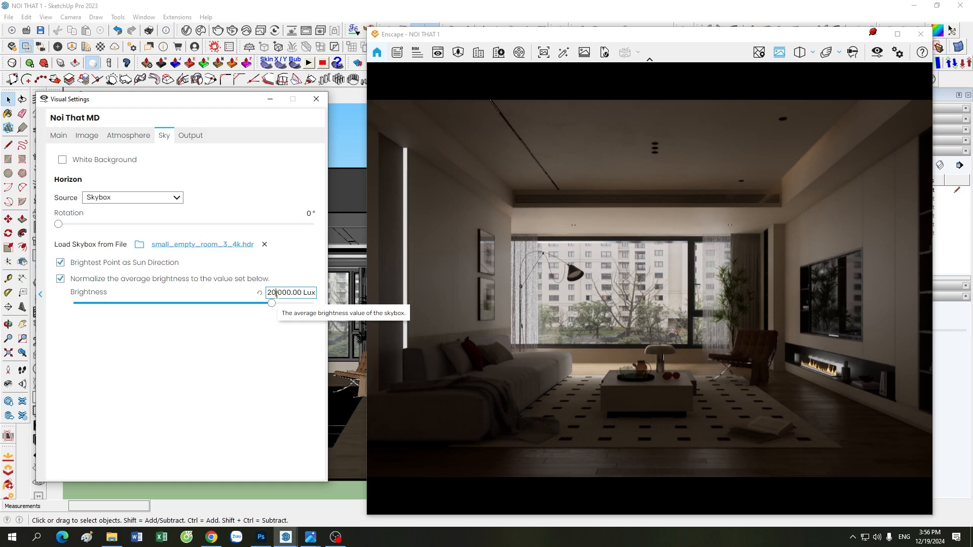
key(BackSpace)
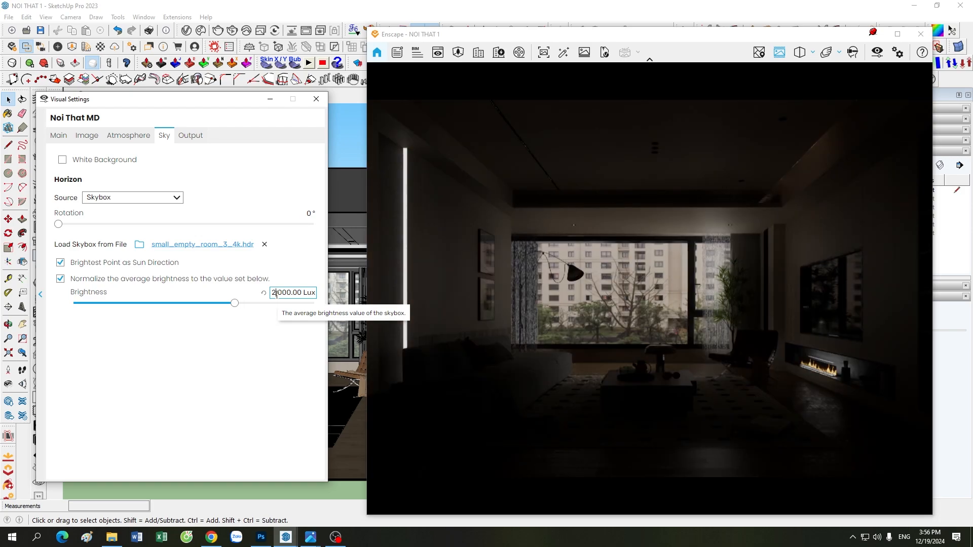
text(25,)
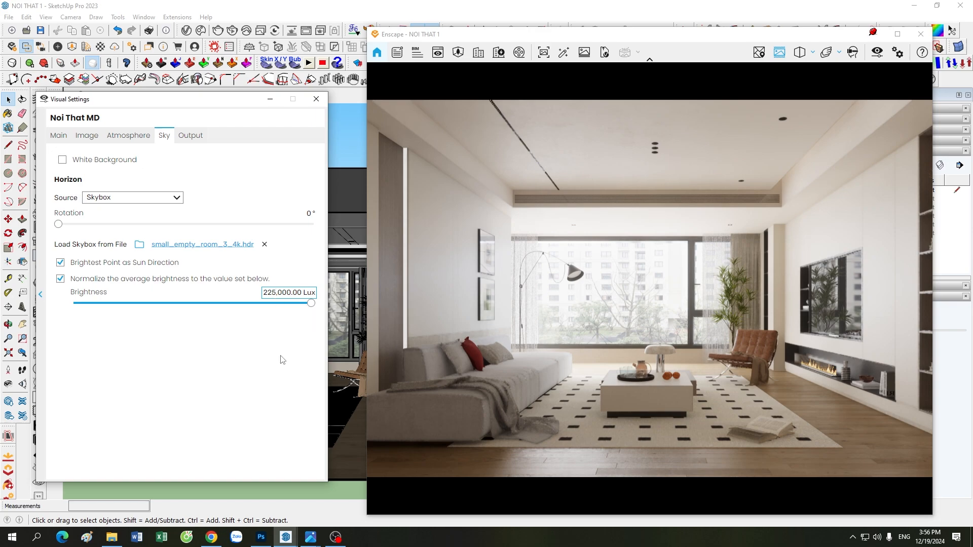
key(Delete)
key(Return)
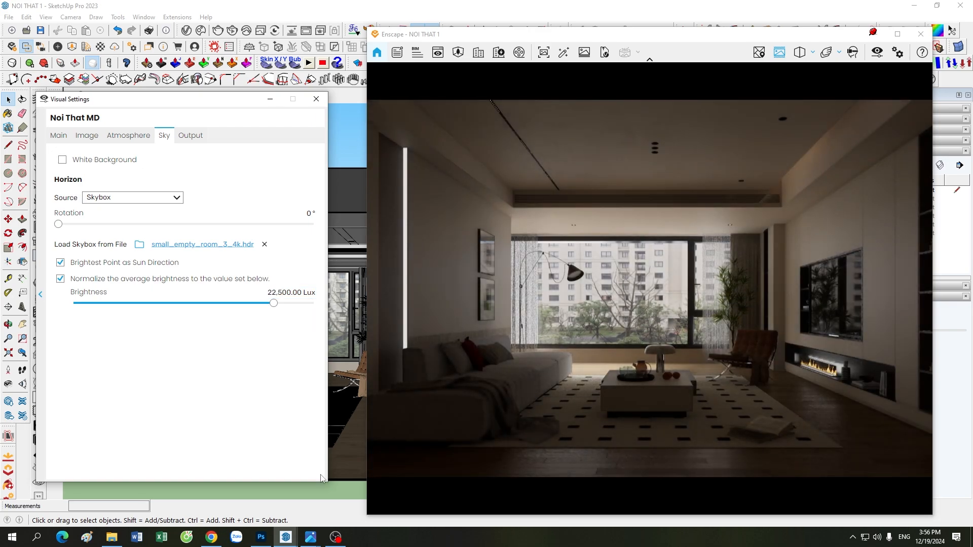
Switch to the HDRI preview small_empty_room_3.jpg in the image viewer and unpin the Enscape window so it stops covering the image
click(310, 537)
click(334, 489)
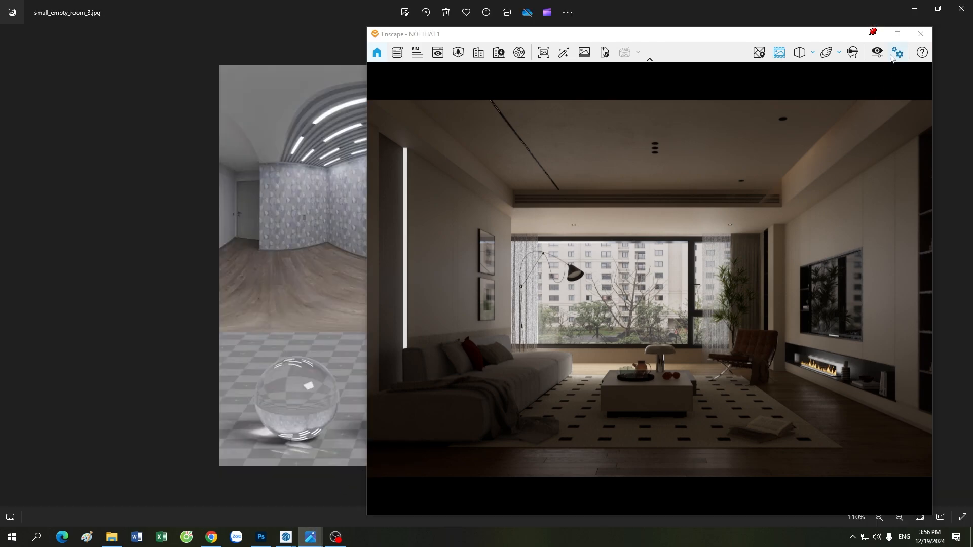
click(875, 37)
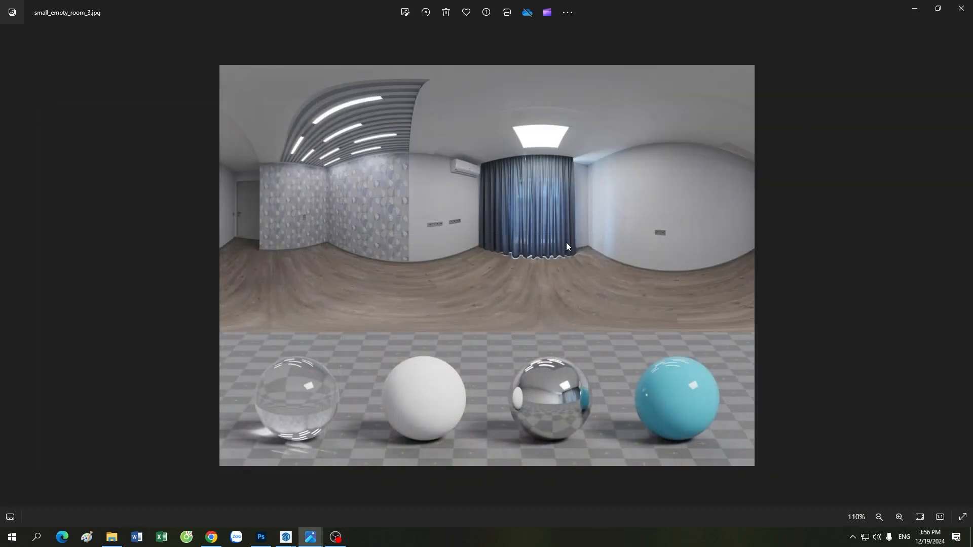
Switch back to SketchUp's Enscape windows and arrange Visual Settings beside the render view so both are fully visible
mouse_move(285, 537)
click(314, 494)
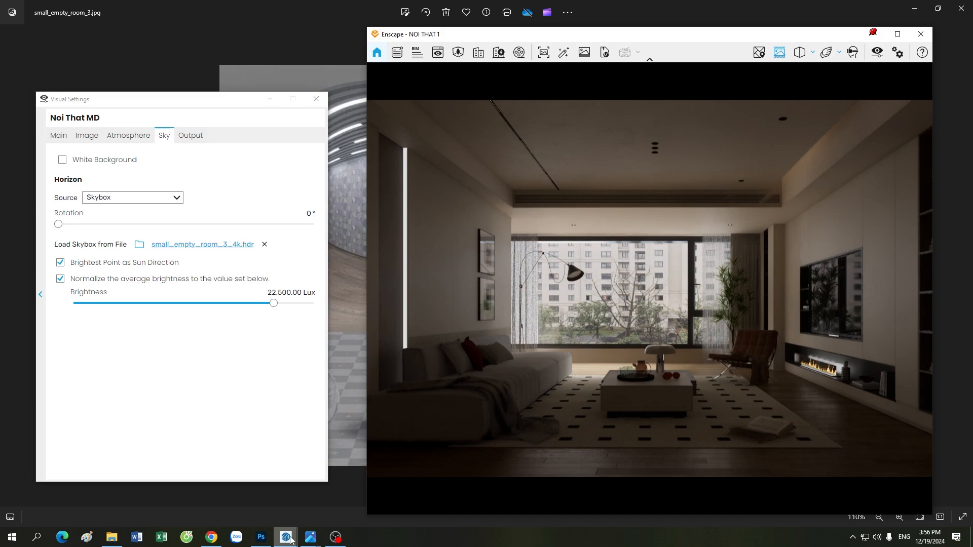
click(213, 499)
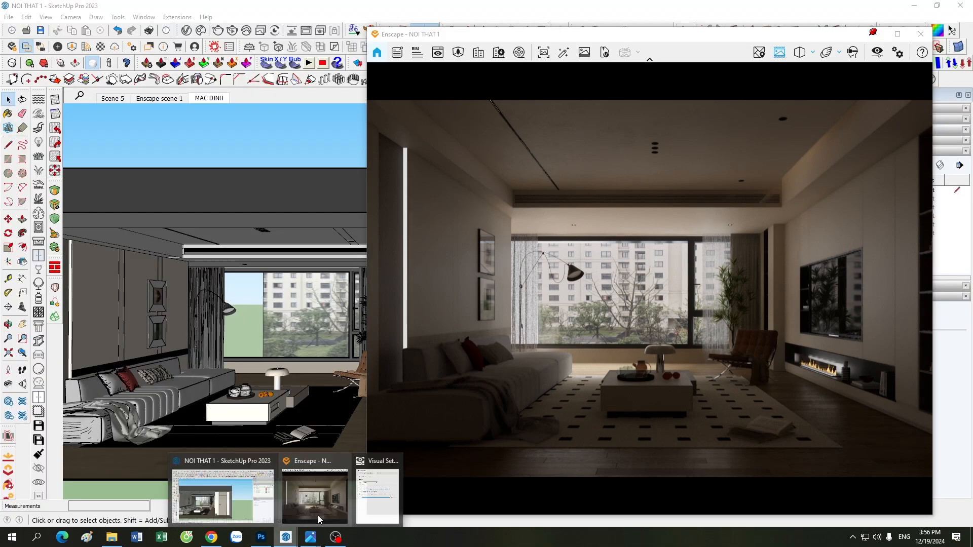
click(375, 487)
drag(477, 41, 493, 31)
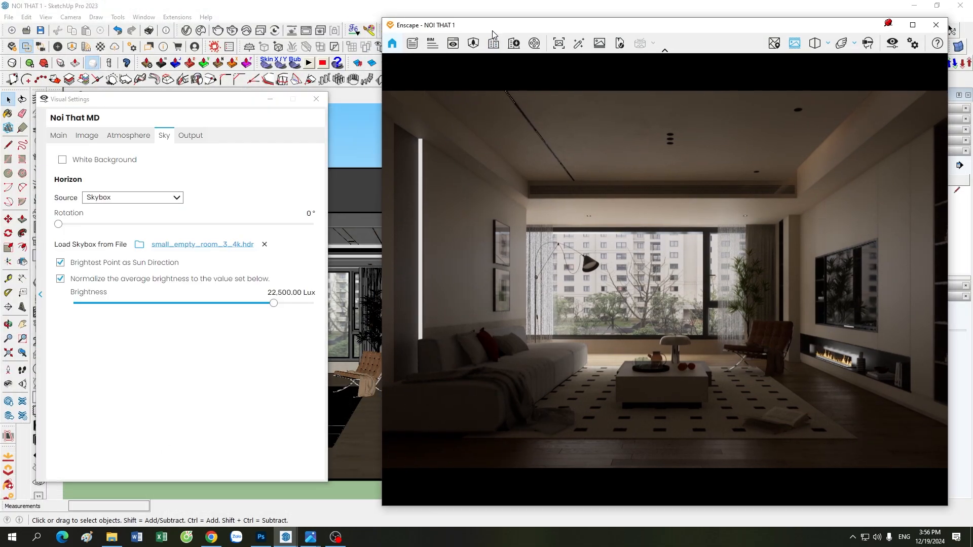
drag(223, 106, 254, 104)
Set the sun brightness to 0 % in the illumination settings
click(171, 136)
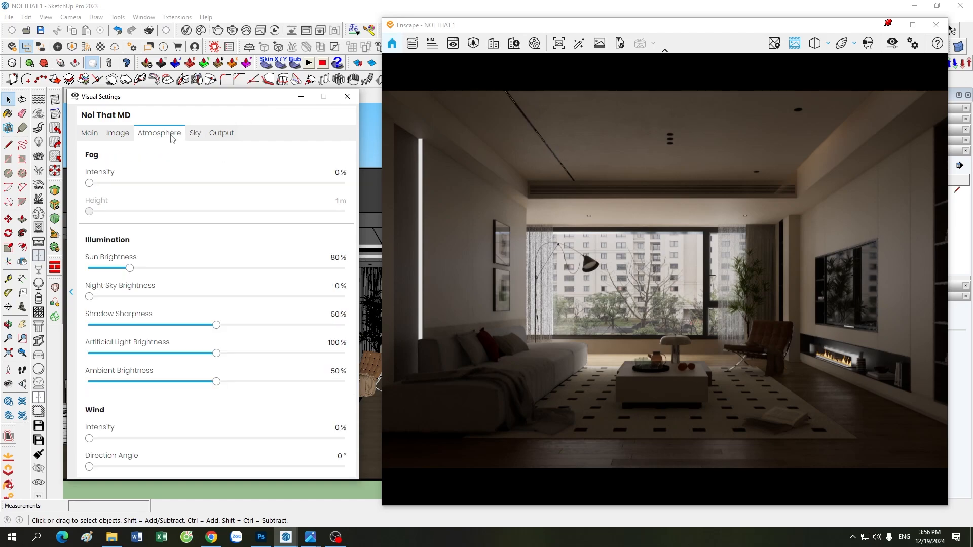
drag(128, 269, 89, 269)
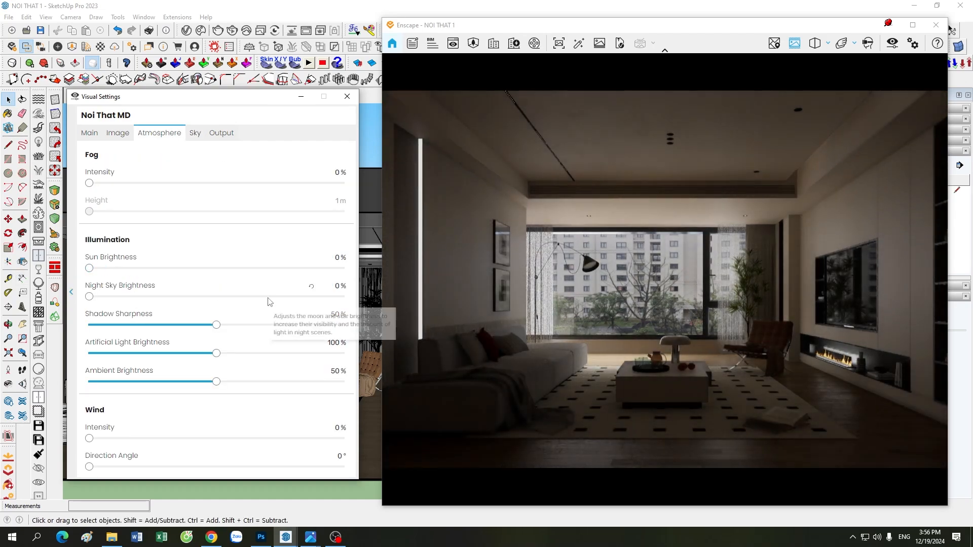
click(195, 133)
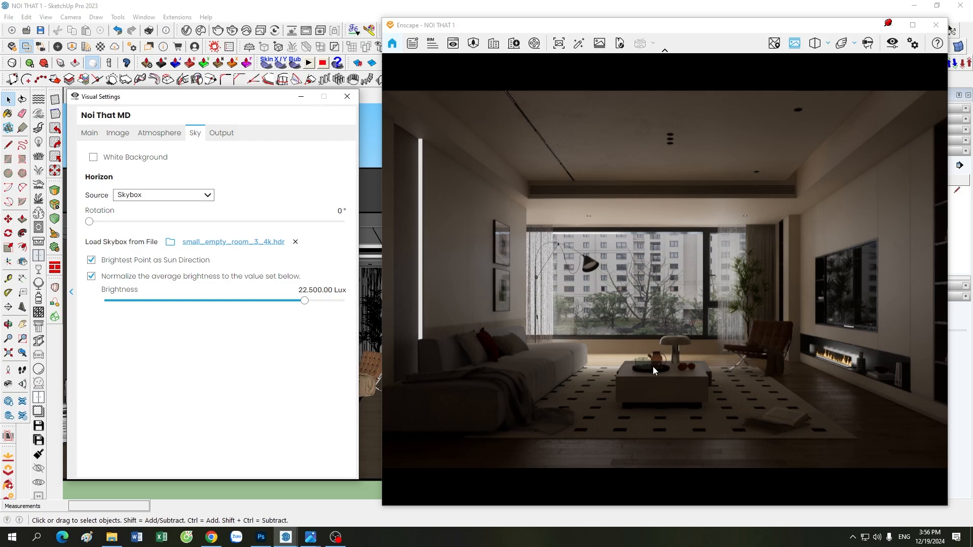
Rotate the skybox to 225° while checking the living room window up close
click(653, 400)
scroll(645, 377, up, 5)
drag(643, 373, 673, 384)
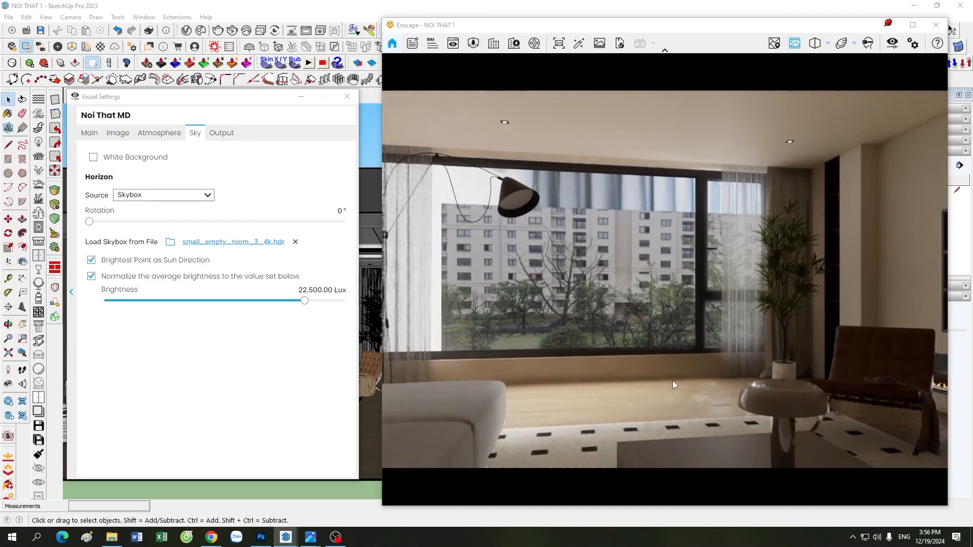
click(159, 133)
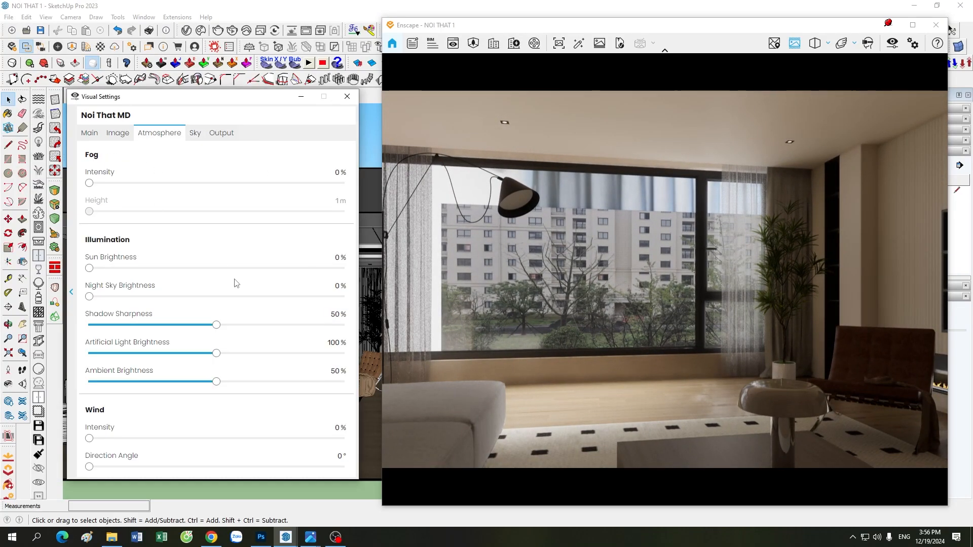
click(194, 133)
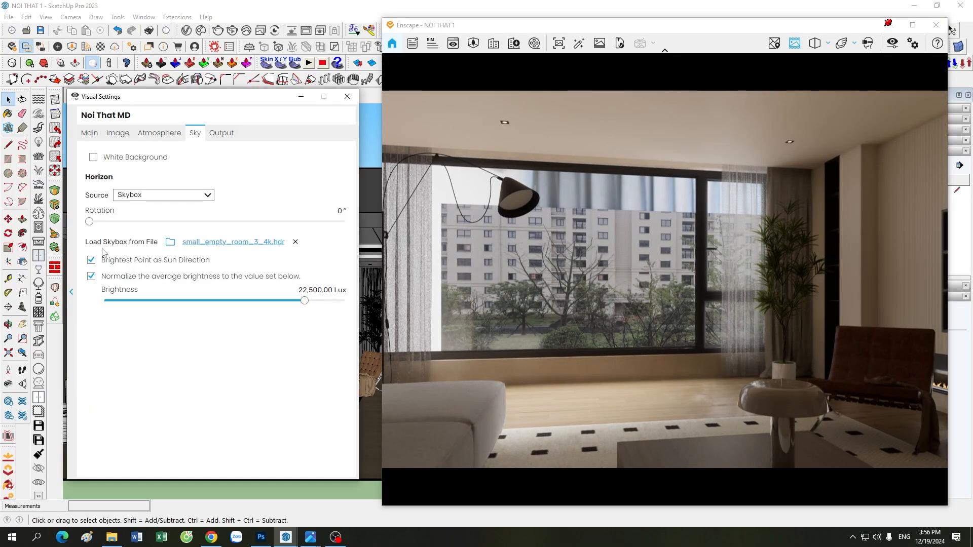
drag(89, 222, 249, 231)
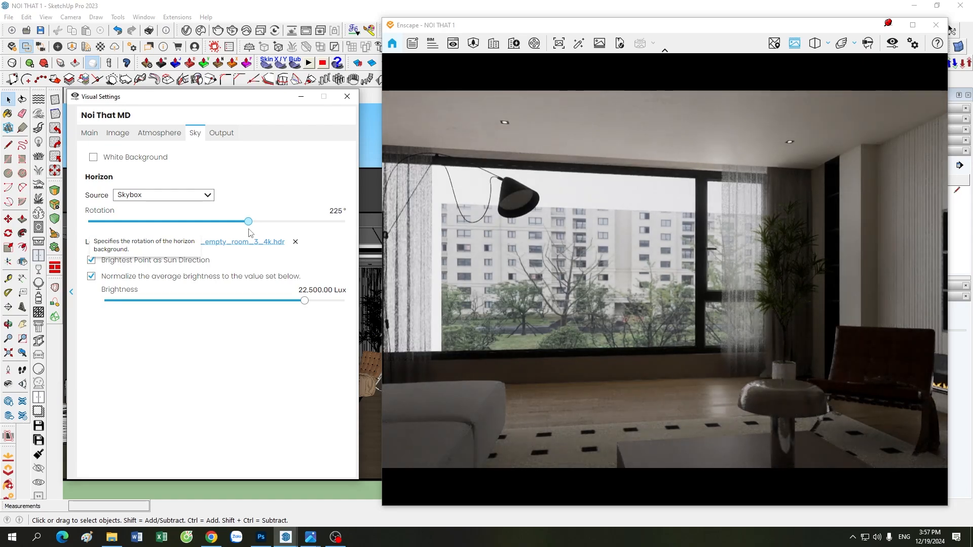
drag(777, 354, 621, 380)
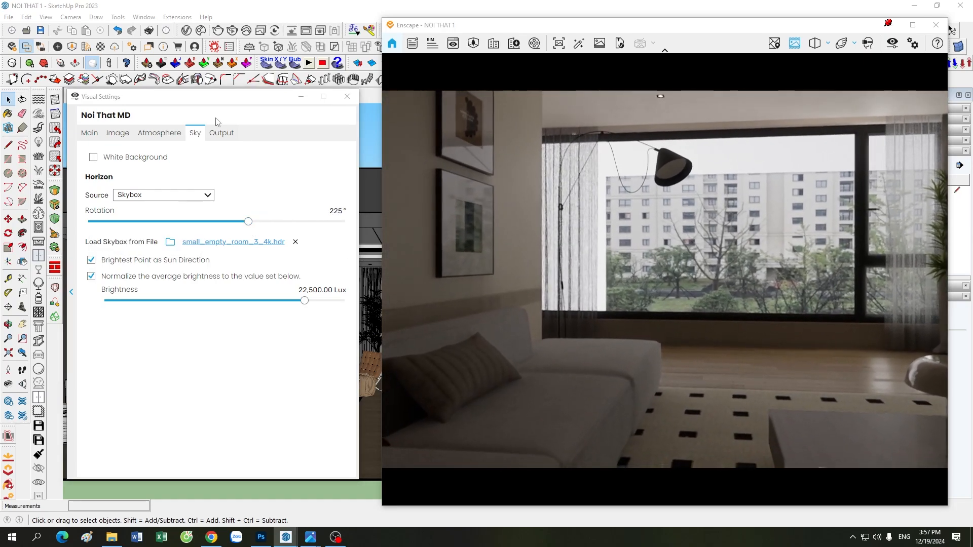
Restore the MAC DINH scene view and examine the light on the floor and the background outside the window
drag(222, 99, 231, 166)
click(212, 99)
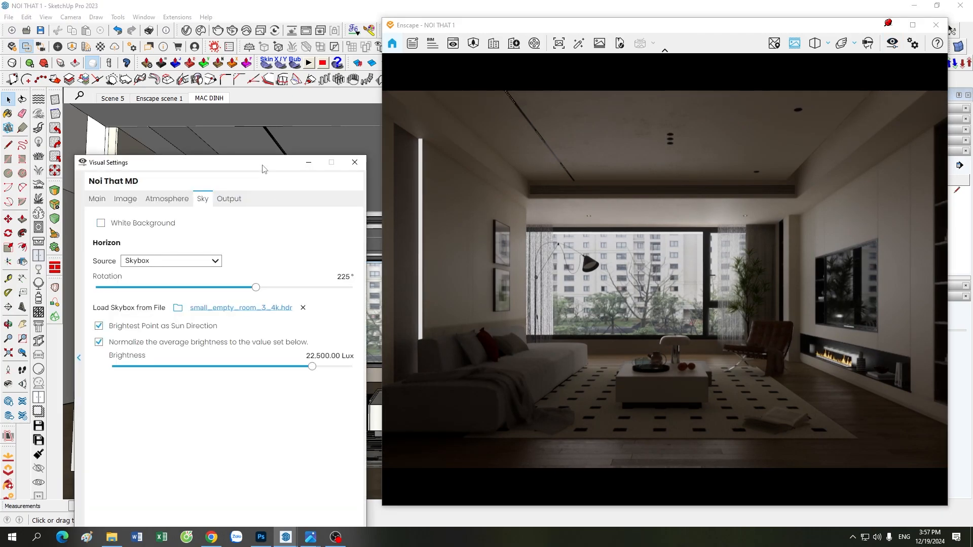
drag(263, 169, 271, 120)
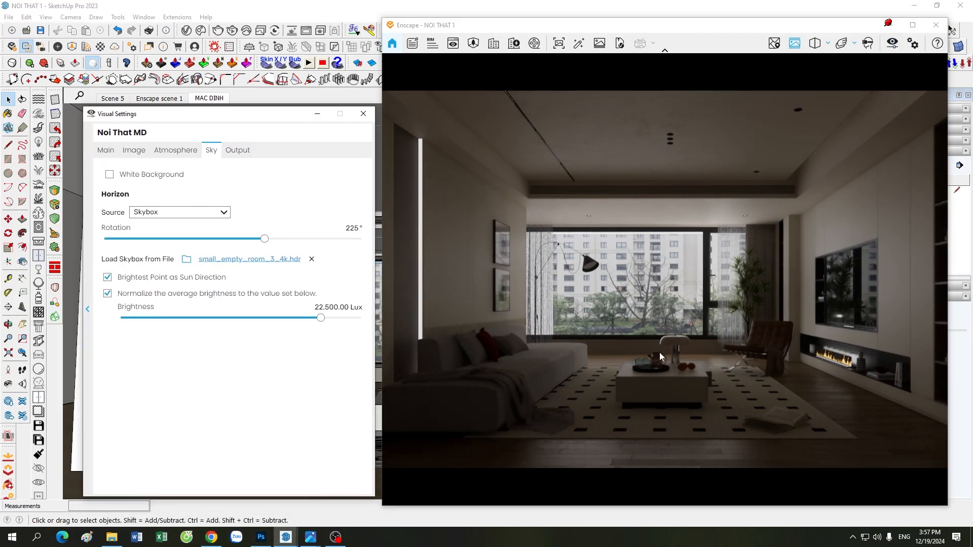
scroll(642, 304, up, 5)
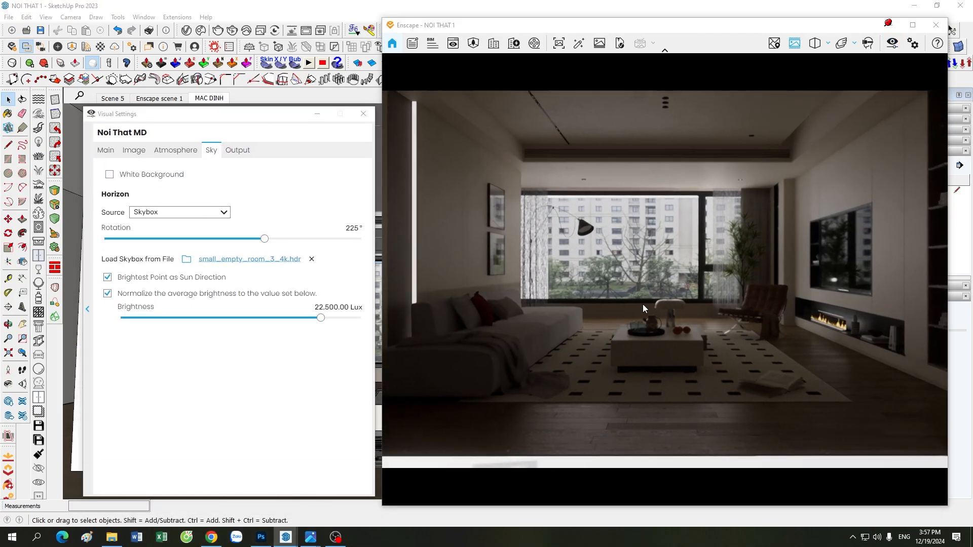
scroll(647, 309, down, 4)
scroll(663, 318, up, 5)
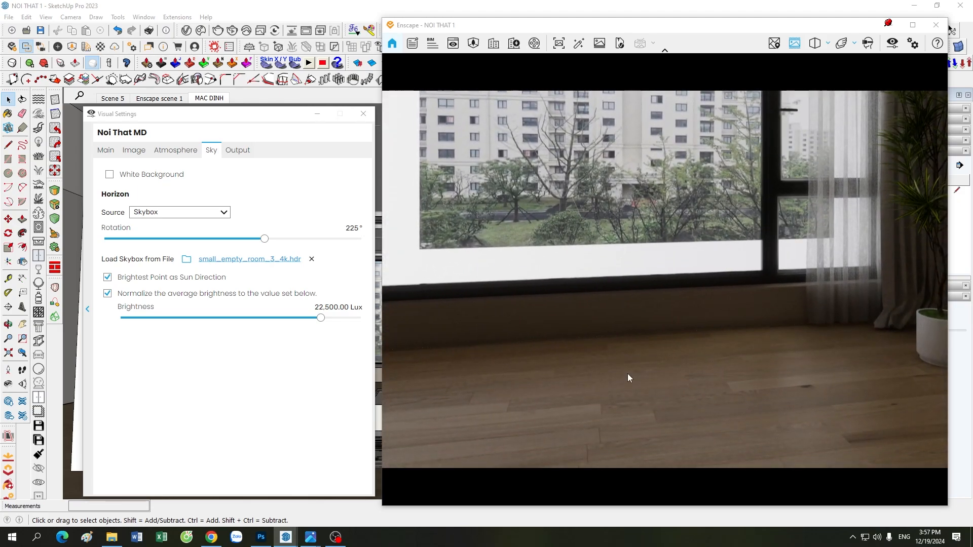
click(108, 151)
click(211, 151)
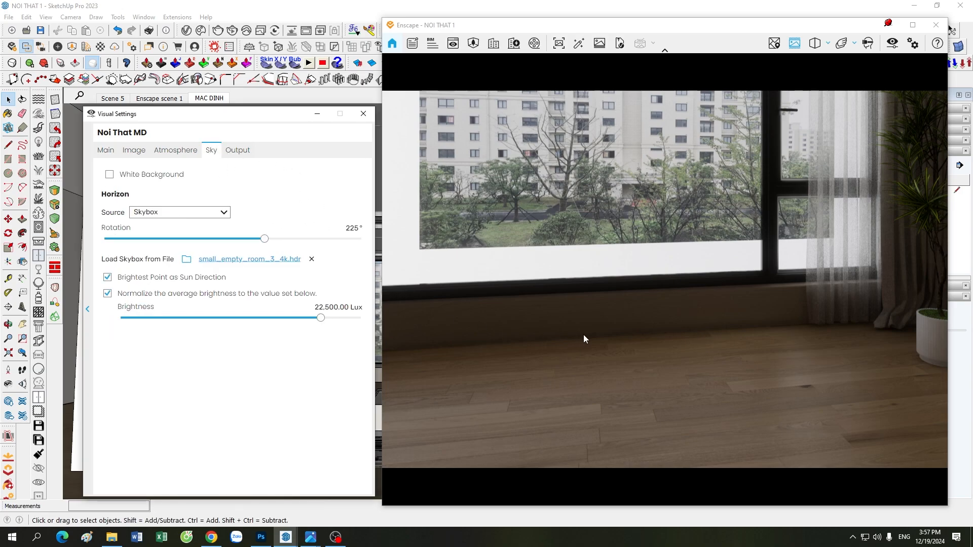
drag(585, 338, 669, 327)
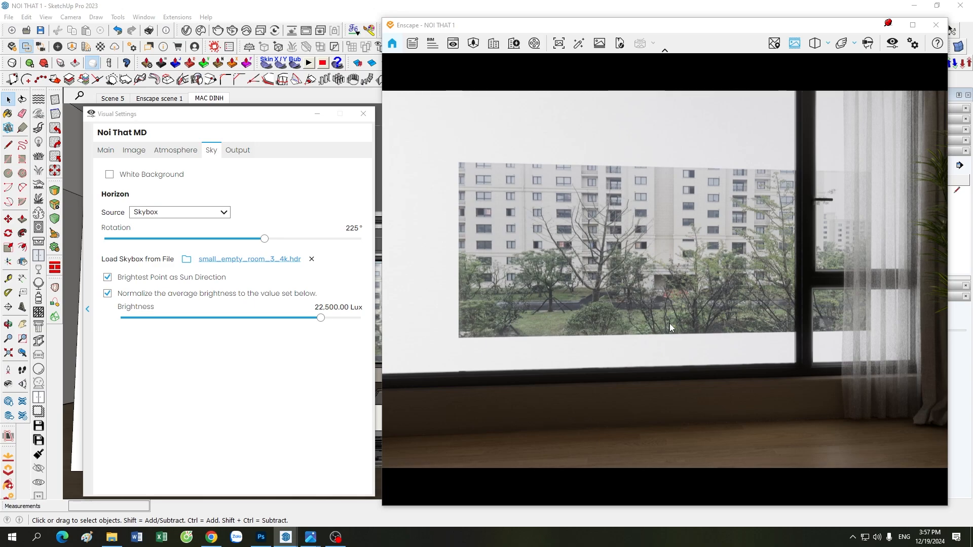
Return to the MAC DINH scene, reopen Visual Settings and set the skybox rotation to 99°
click(201, 98)
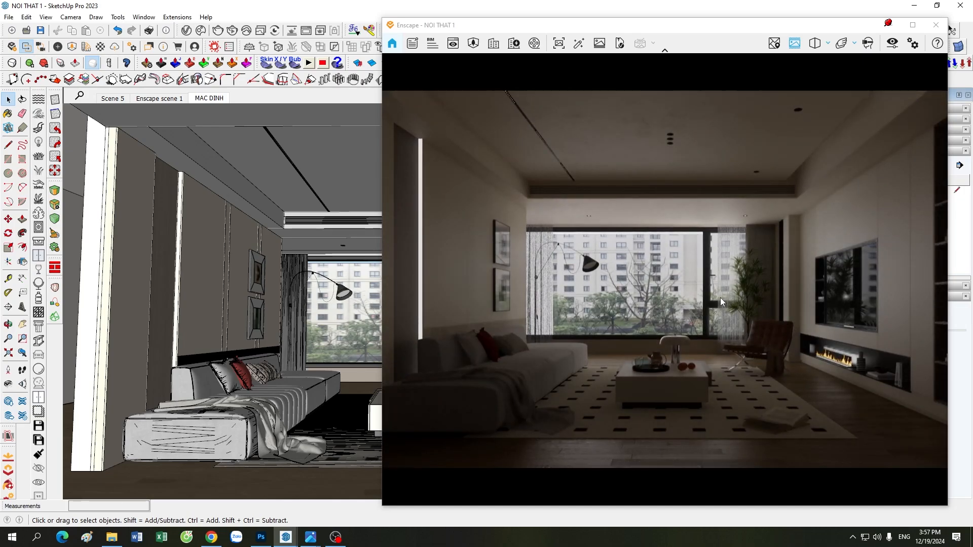
click(892, 44)
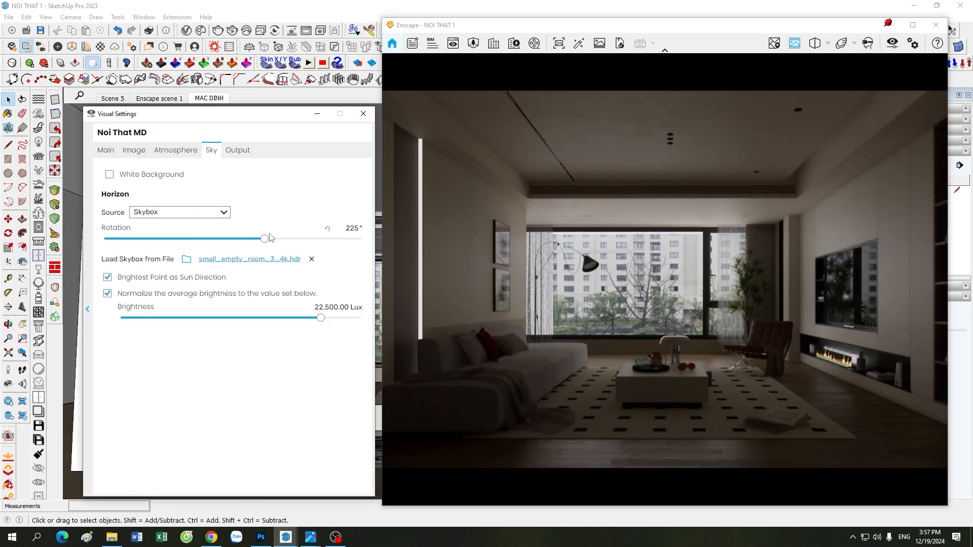
drag(264, 240, 176, 240)
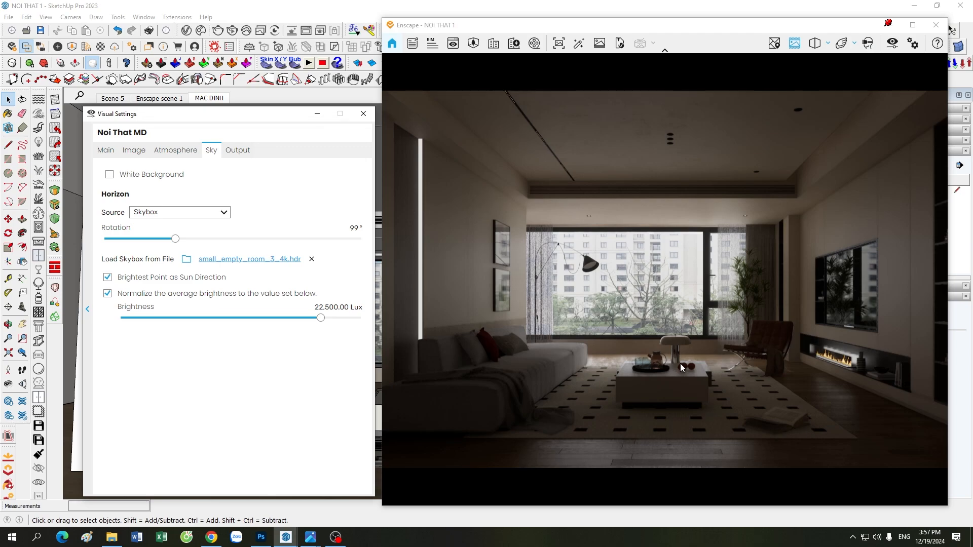
Look over the presets and main camera settings, moving Visual Settings and the render window so they do not overlap
click(87, 308)
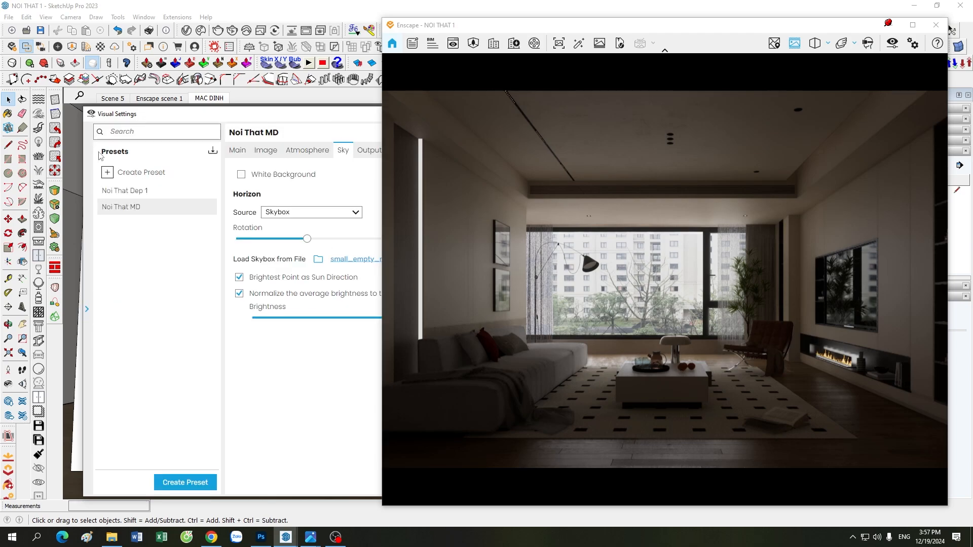
drag(292, 122, 249, 114)
click(66, 145)
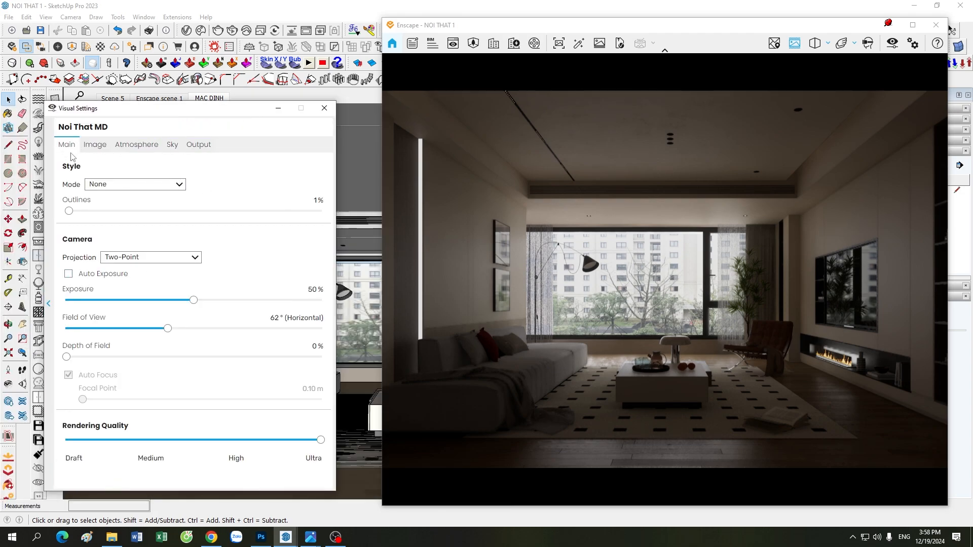
click(173, 146)
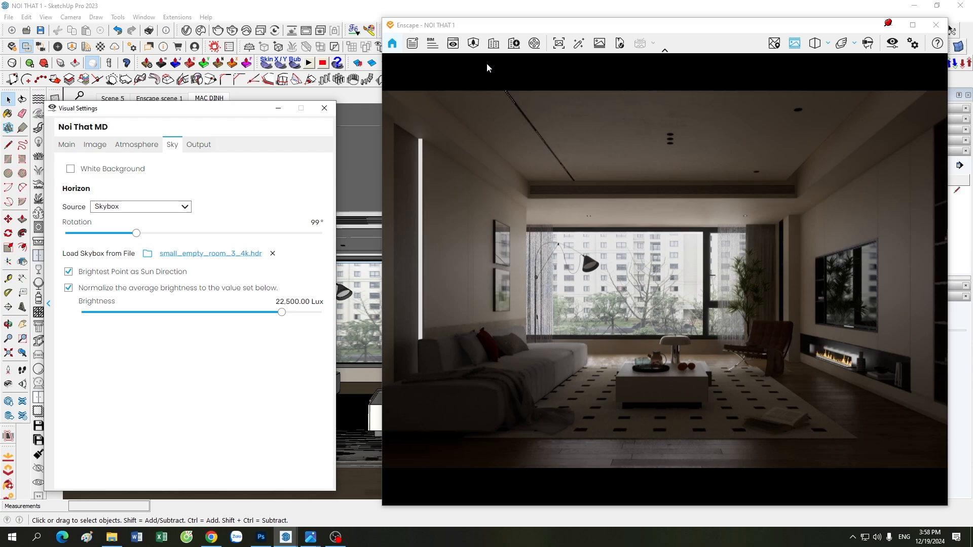
drag(485, 28, 452, 28)
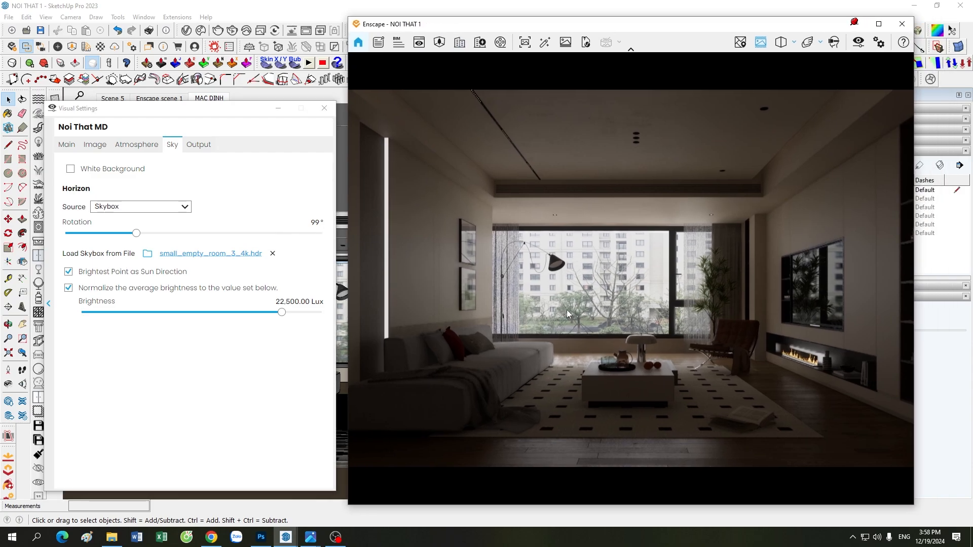
Set the skybox rotation to 227° and check its light on the sofa and window area
drag(137, 236, 228, 244)
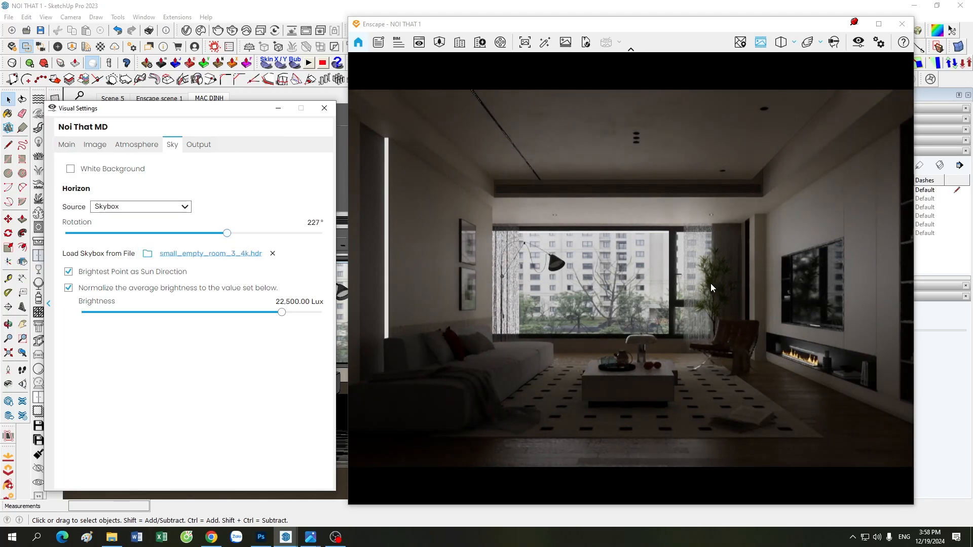
drag(648, 369, 647, 373)
scroll(647, 372, up, 5)
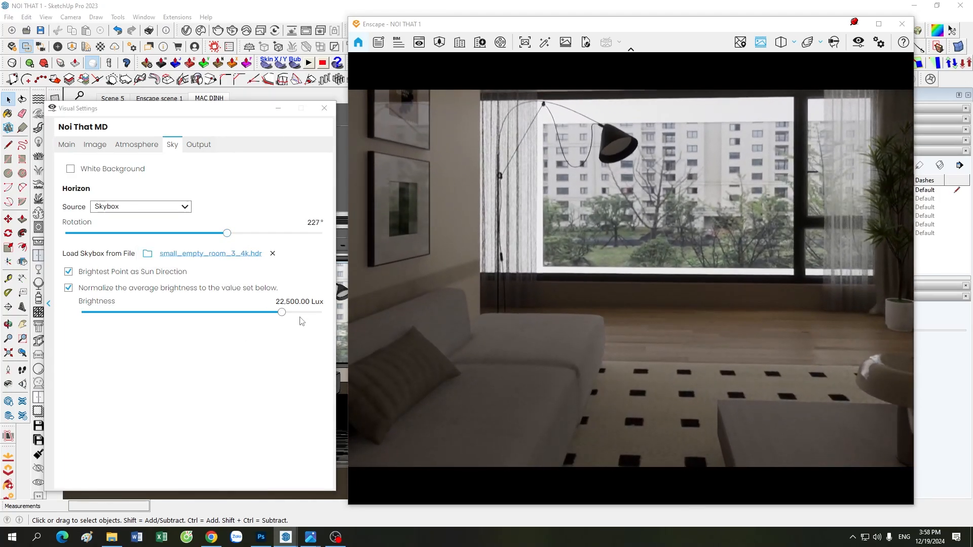
Set the skybox's normalized brightness to 23,000 Lux
click(296, 301)
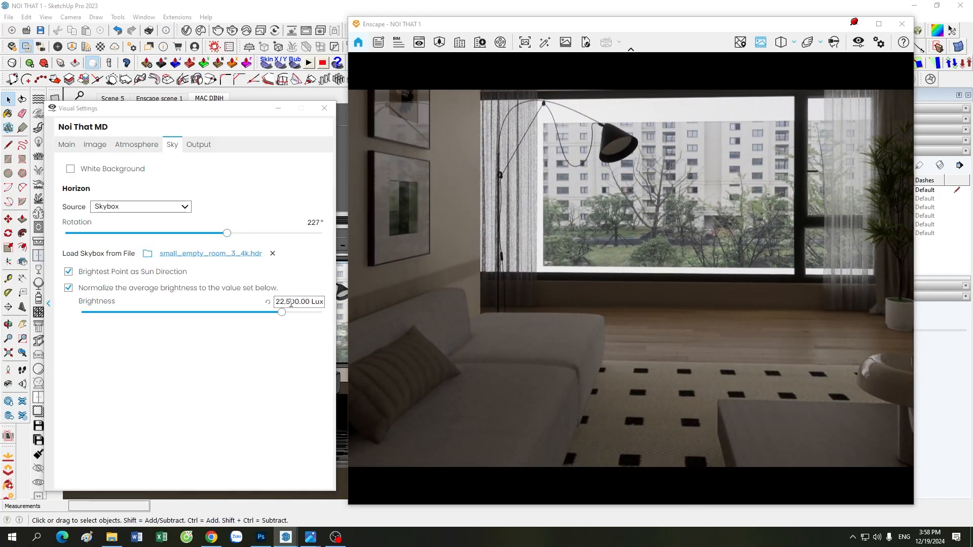
text(23000)
key(Return)
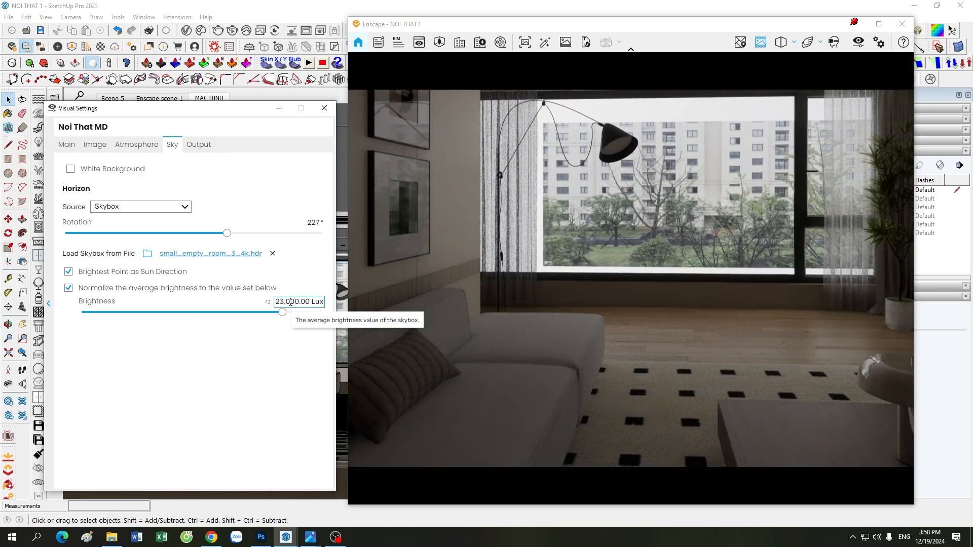
Examine the window and floor lighting up close, and return to the MAC DINH scene view
click(639, 371)
scroll(639, 370, down, 3)
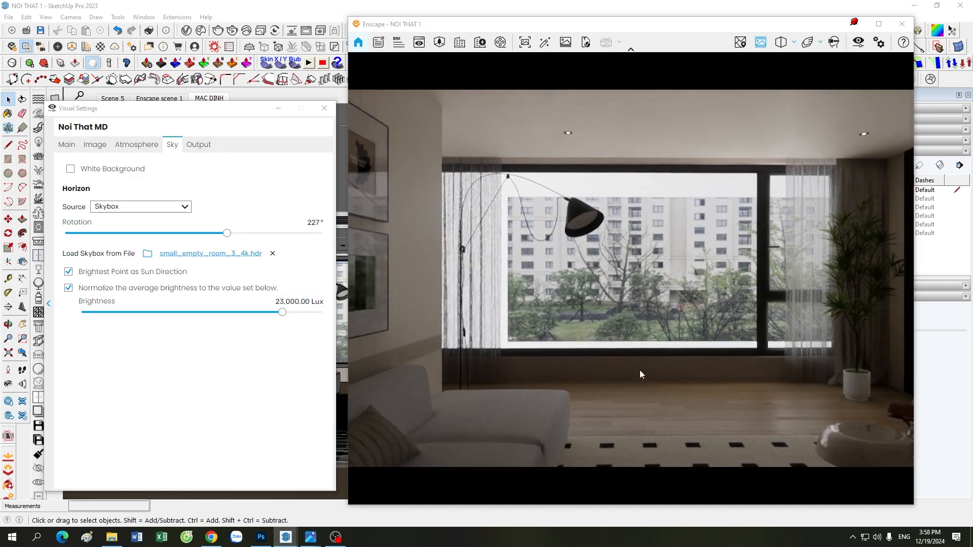
drag(630, 317, 651, 324)
scroll(652, 324, up, 5)
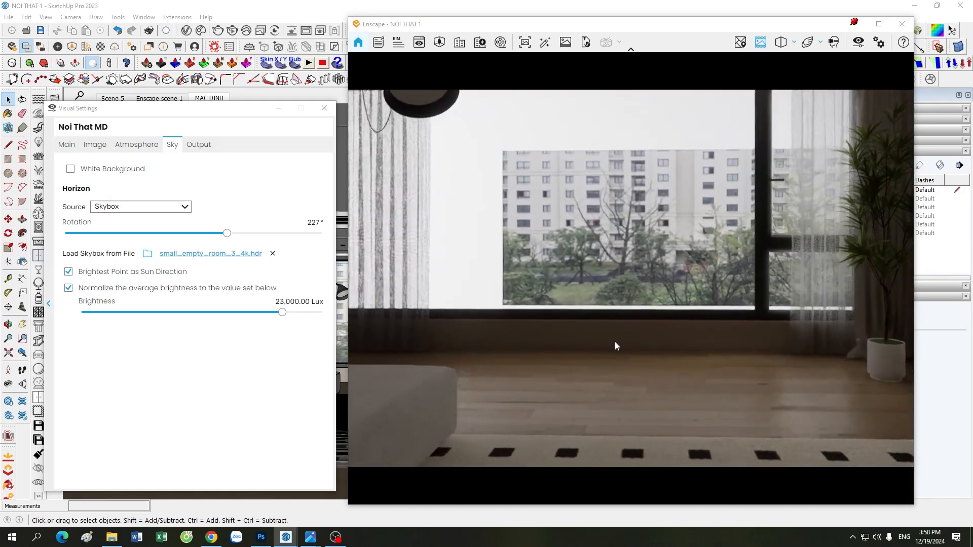
drag(615, 342, 621, 339)
drag(210, 114, 204, 143)
click(337, 283)
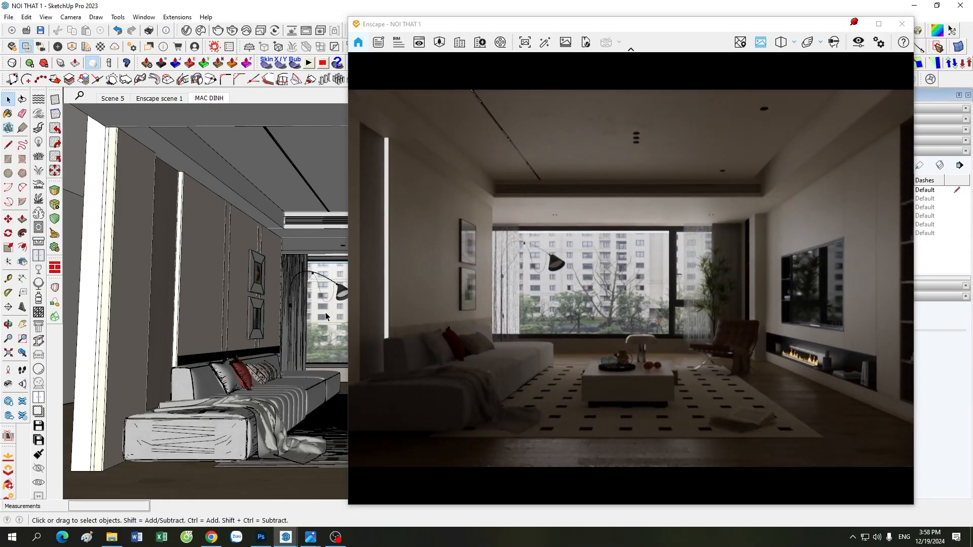
click(355, 282)
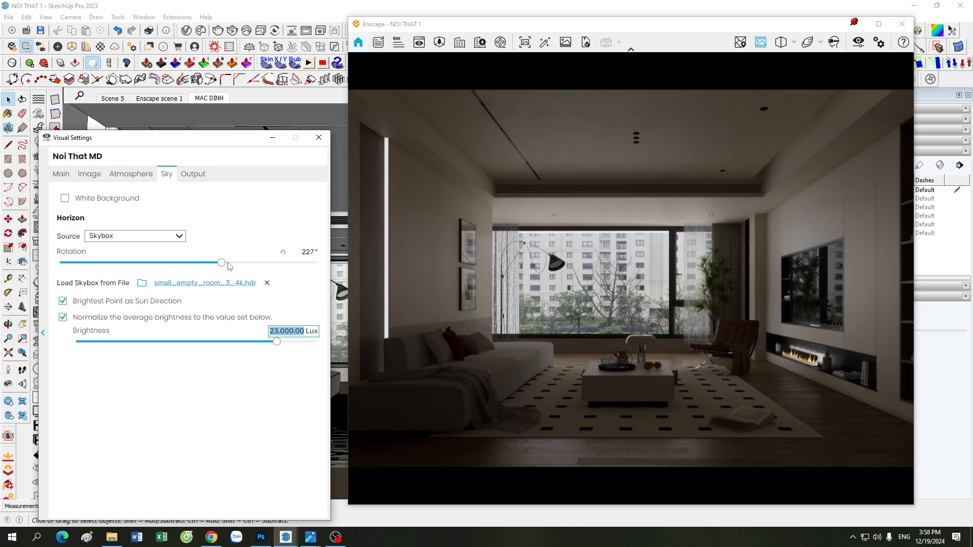
Reset the sun brightness to its default and set the skybox rotation to 83°
click(138, 174)
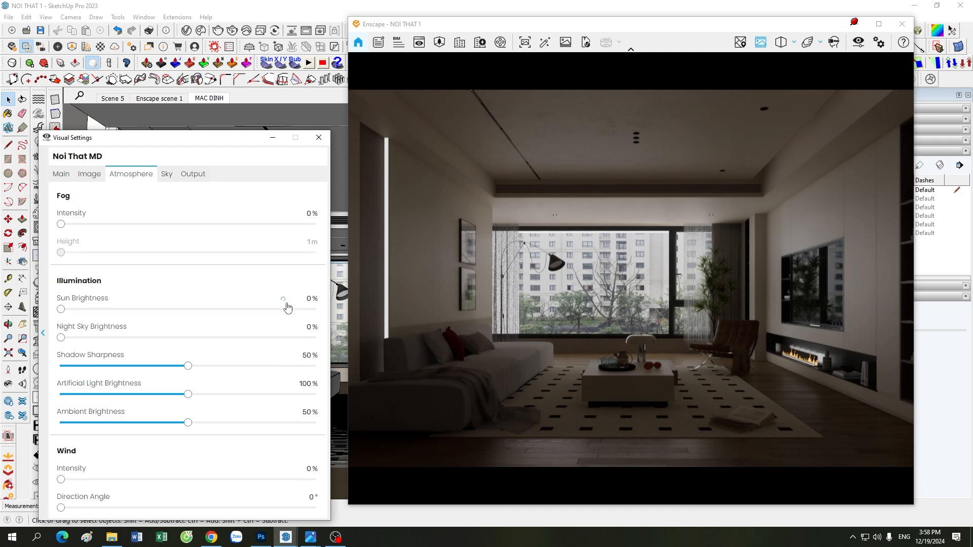
click(282, 299)
click(166, 173)
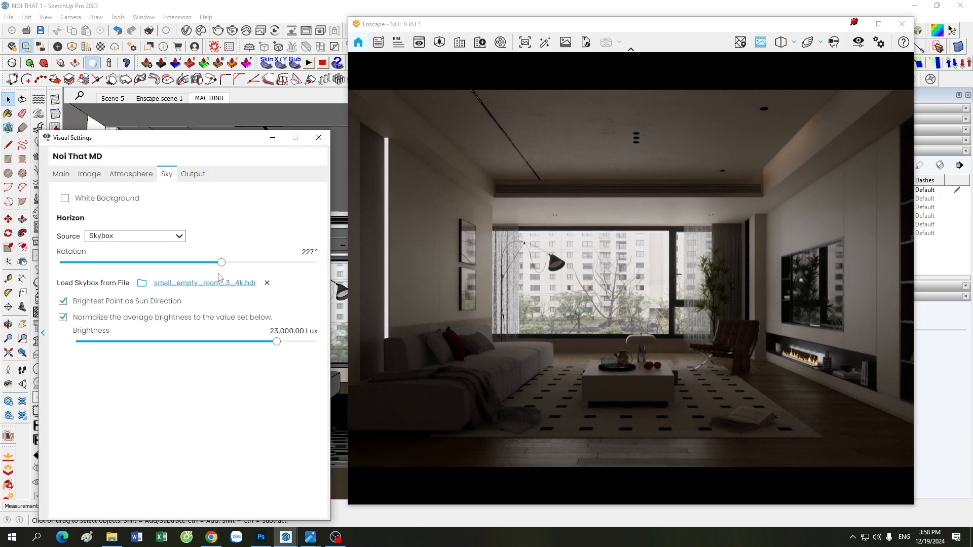
drag(222, 263, 120, 266)
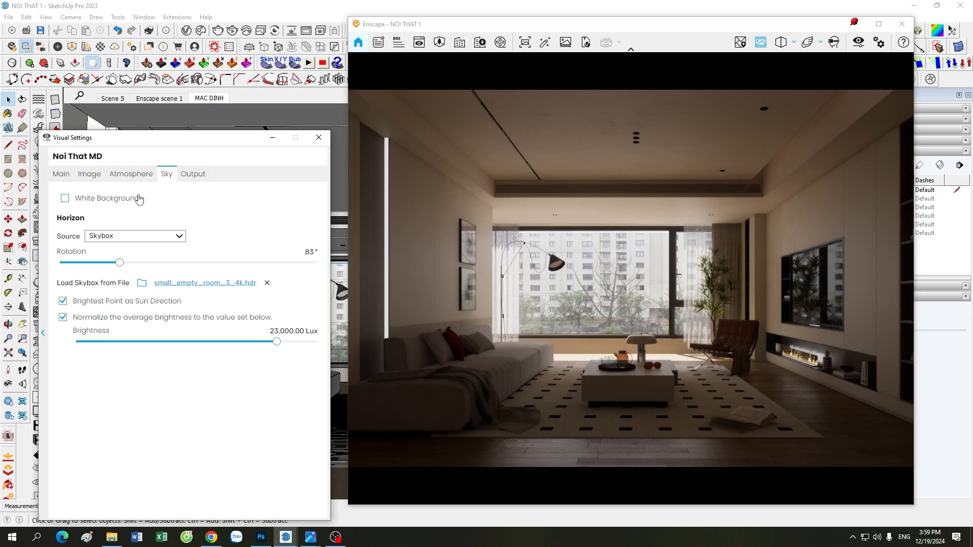
Set the sun brightness to 0% and the skybox rotation to 225°
click(131, 174)
drag(102, 309, 59, 309)
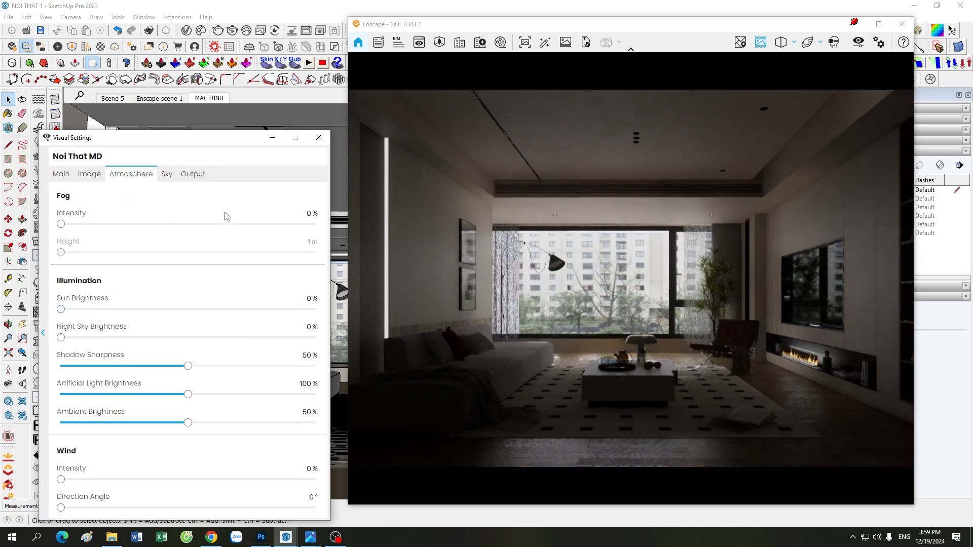
click(166, 175)
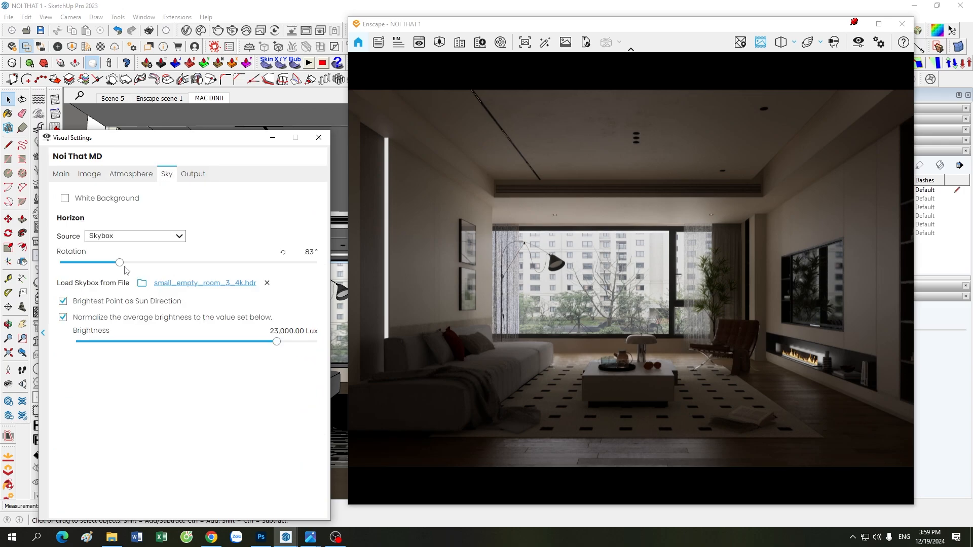
drag(187, 262, 219, 263)
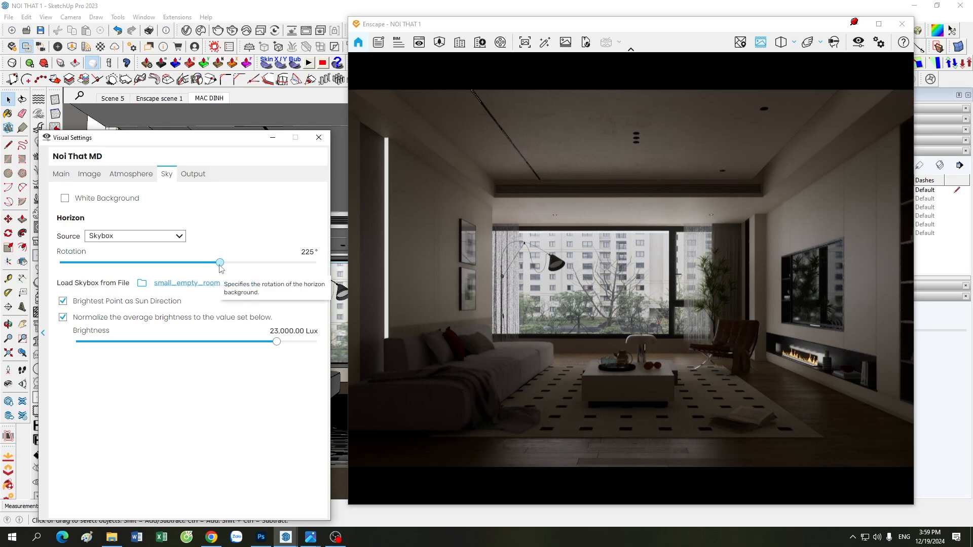
drag(220, 262, 140, 263)
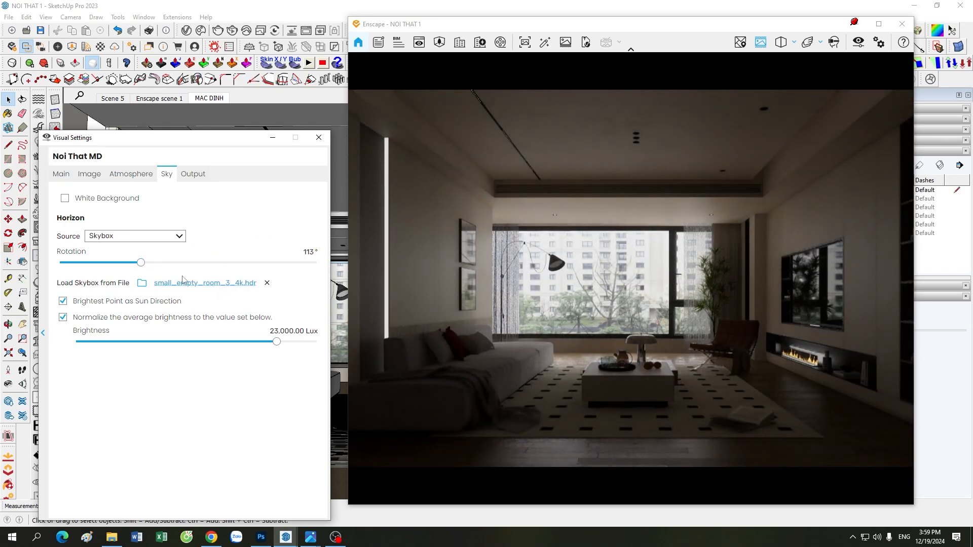
click(307, 252)
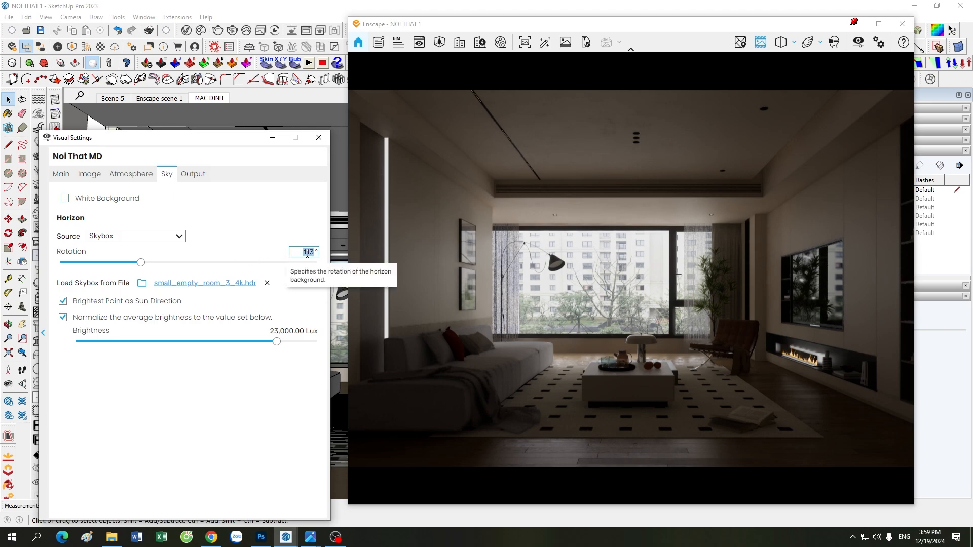
text(225)
key(Return)
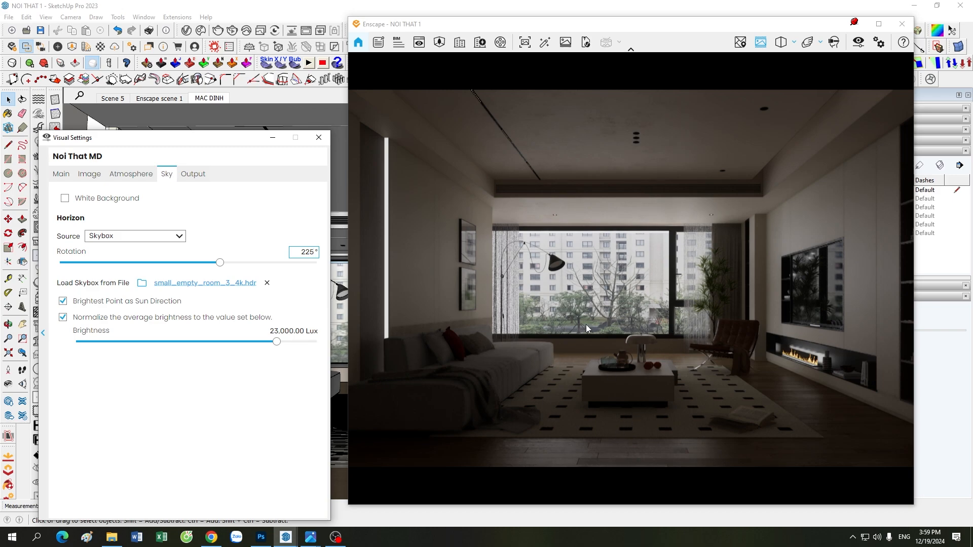
Set the camera exposure to 52% after trying 51% and 53%
click(62, 176)
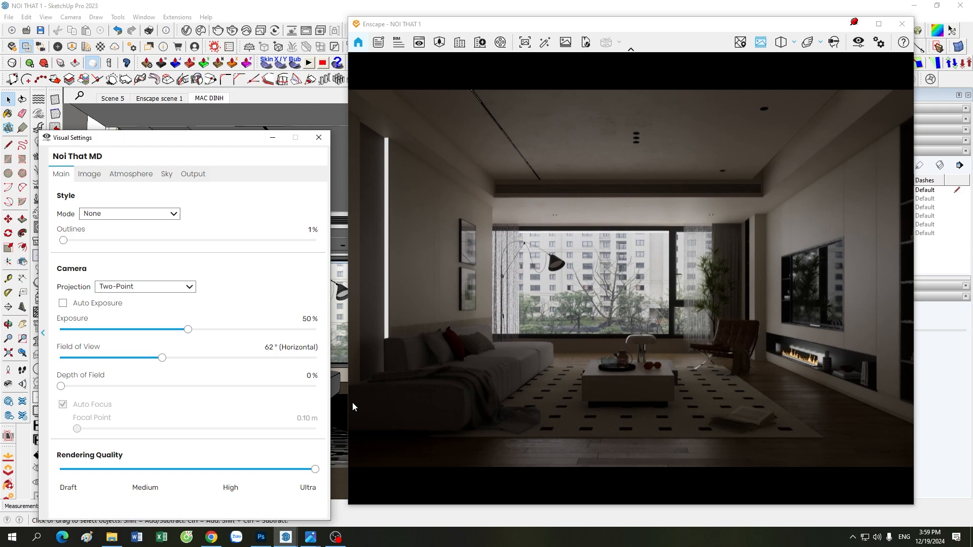
click(310, 319)
text(51)
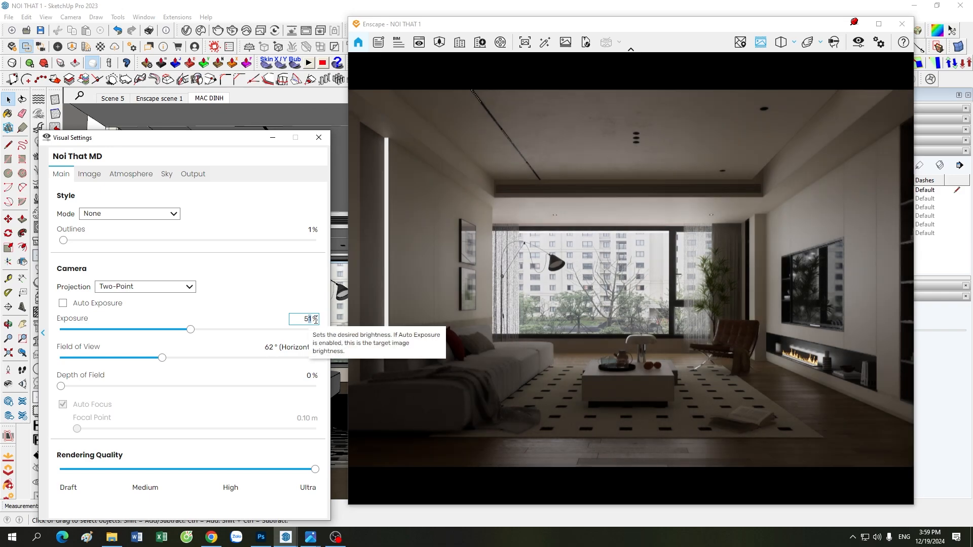
scroll(316, 323, up, 1)
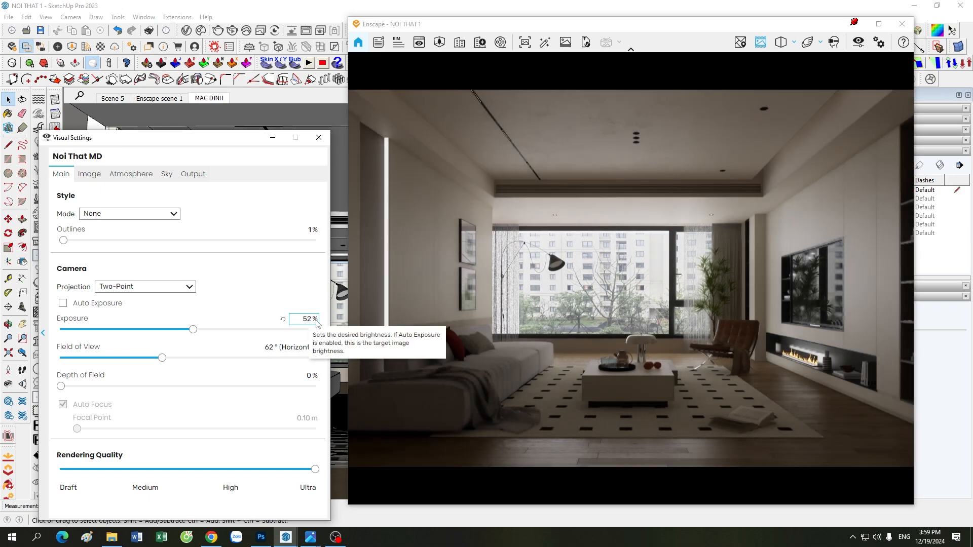
drag(318, 319, 314, 325)
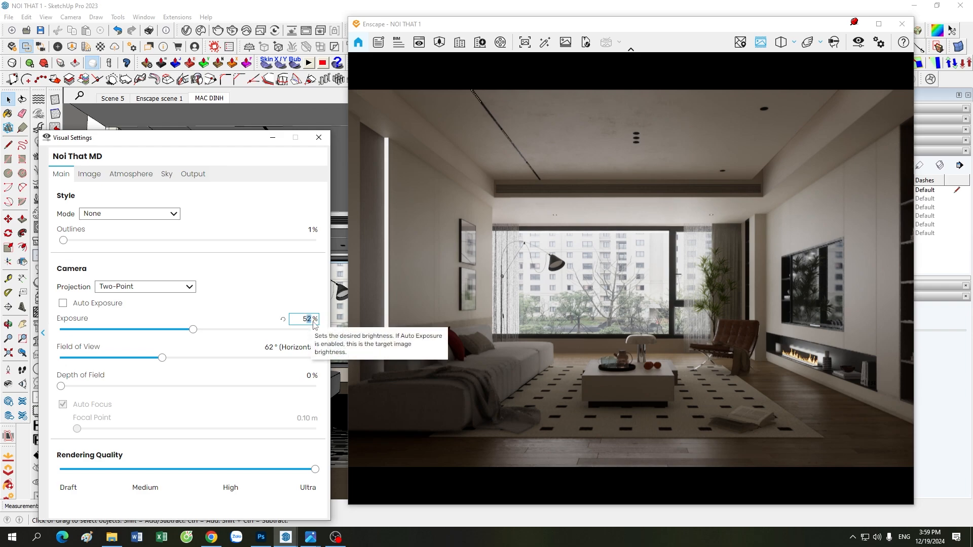
text(3)
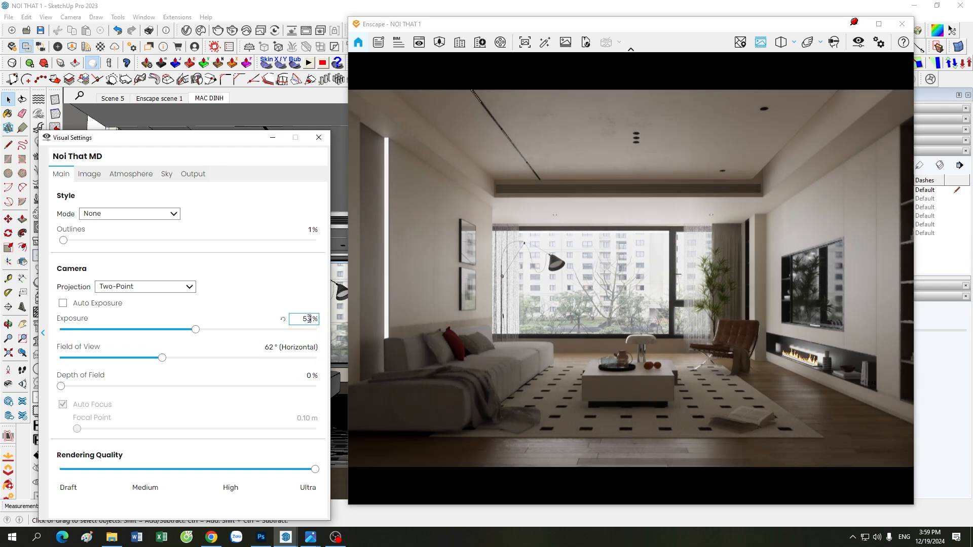
drag(309, 318, 318, 323)
text(2)
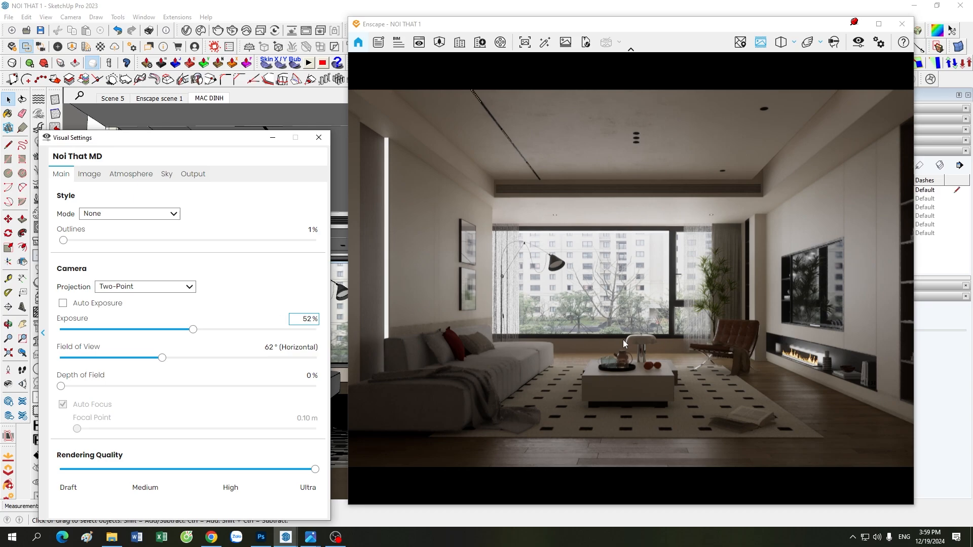
Try a skybox rotation of 85° and examine its light on the floor and window up close
scroll(639, 378, up, 5)
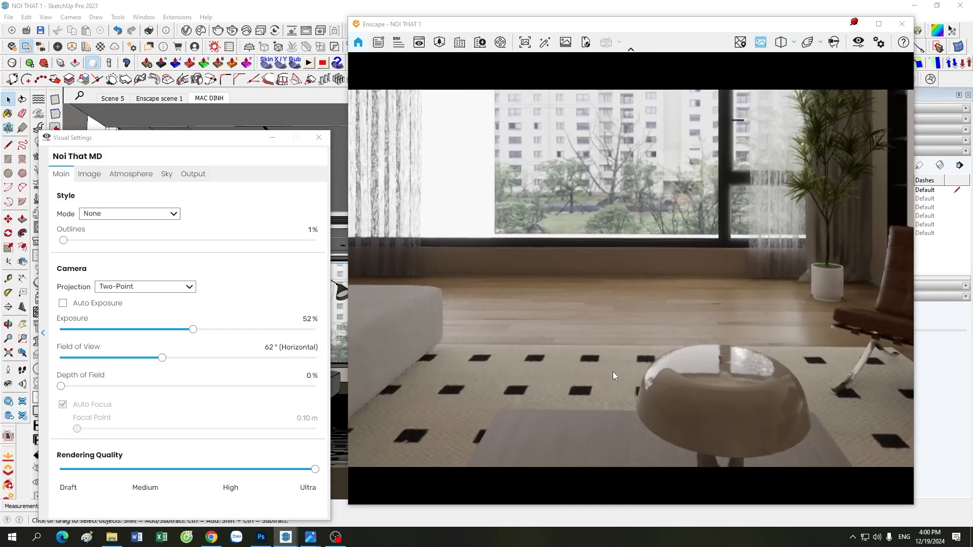
click(167, 174)
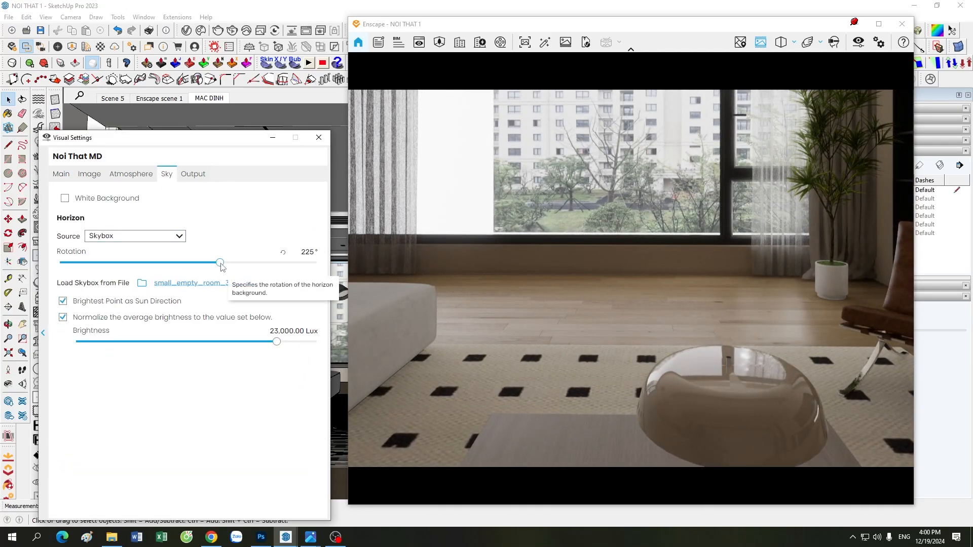
drag(219, 263, 121, 263)
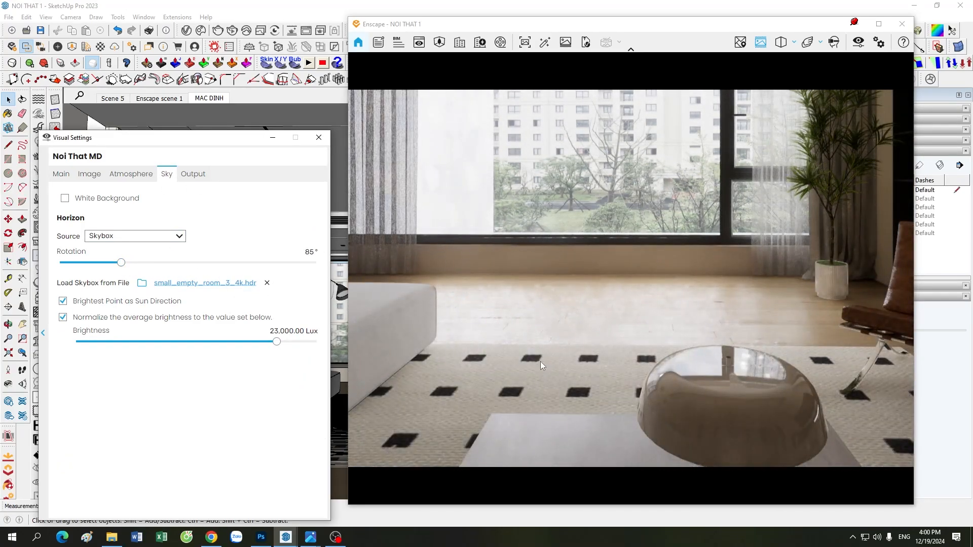
drag(589, 366, 603, 364)
scroll(603, 363, down, 5)
drag(601, 398, 578, 427)
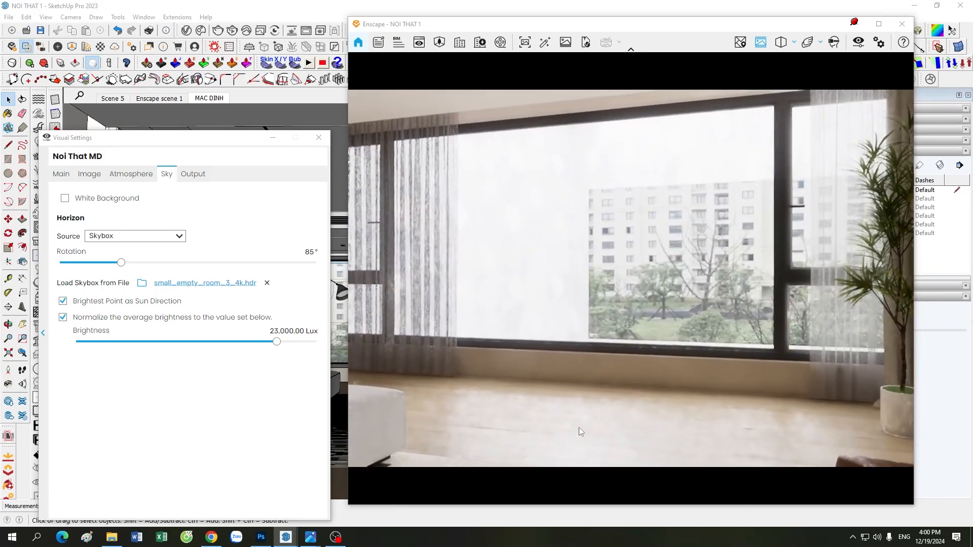
Set the skybox rotation back to 225°, recall the MAC DINH scene and inspect the floor by the window
click(307, 252)
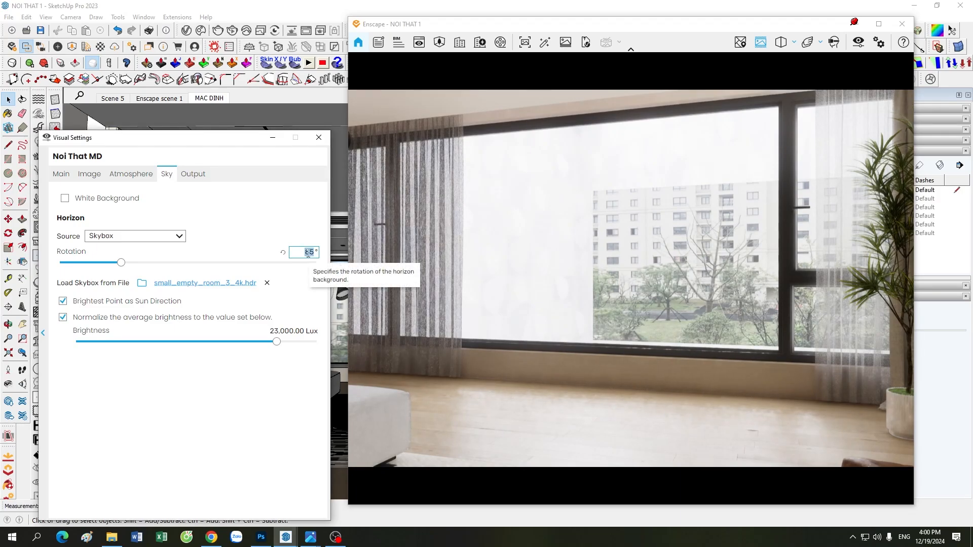
text(220)
key(Return)
click(217, 100)
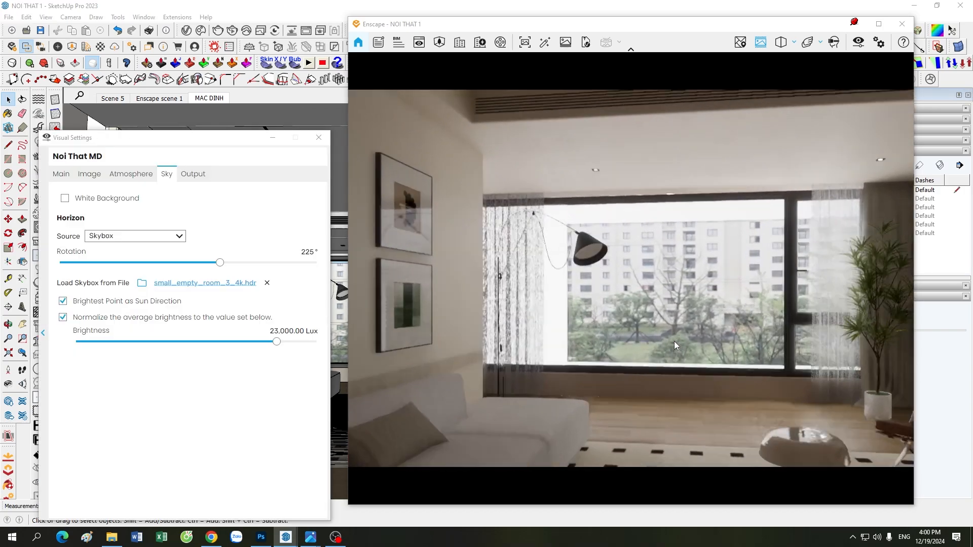
key(w)
mouse_move(674, 341)
mouse_down()
mouse_move(682, 342)
mouse_move(629, 350)
mouse_up()
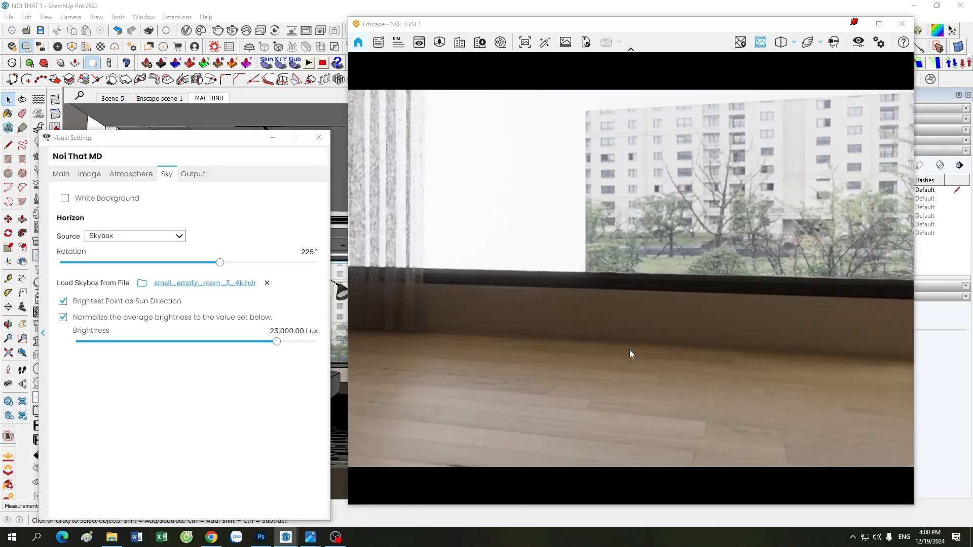
Review the camera, skybox and atmosphere settings of the render against the MAC DINH view
click(318, 137)
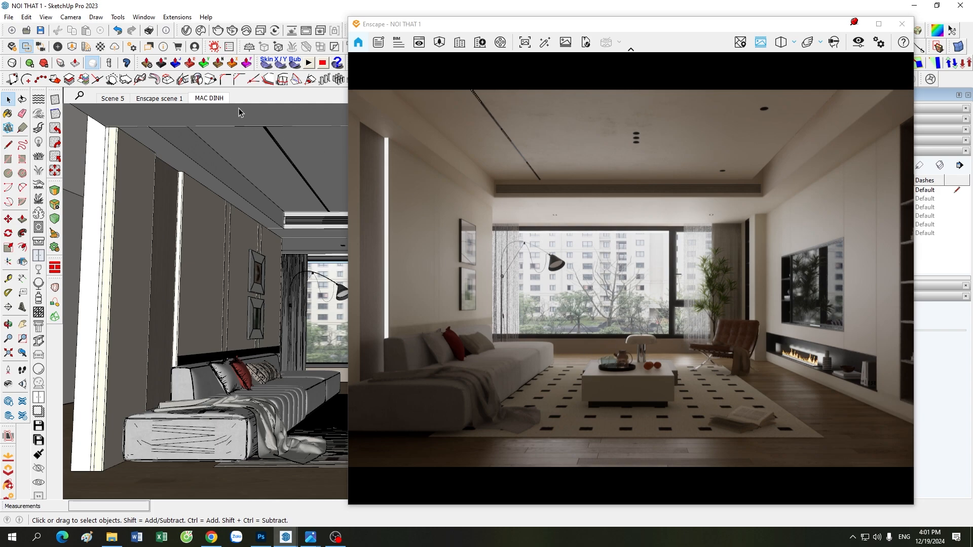
click(879, 42)
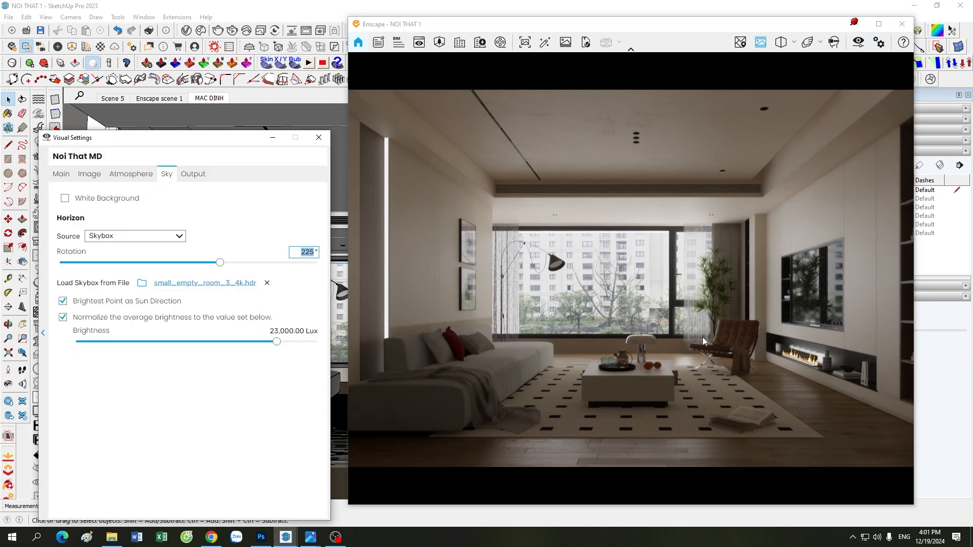
click(60, 176)
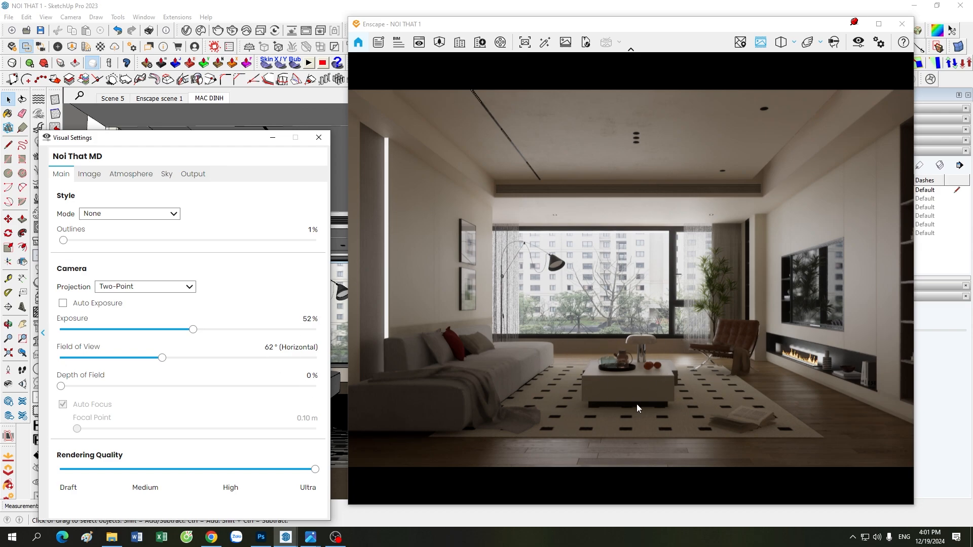
click(167, 176)
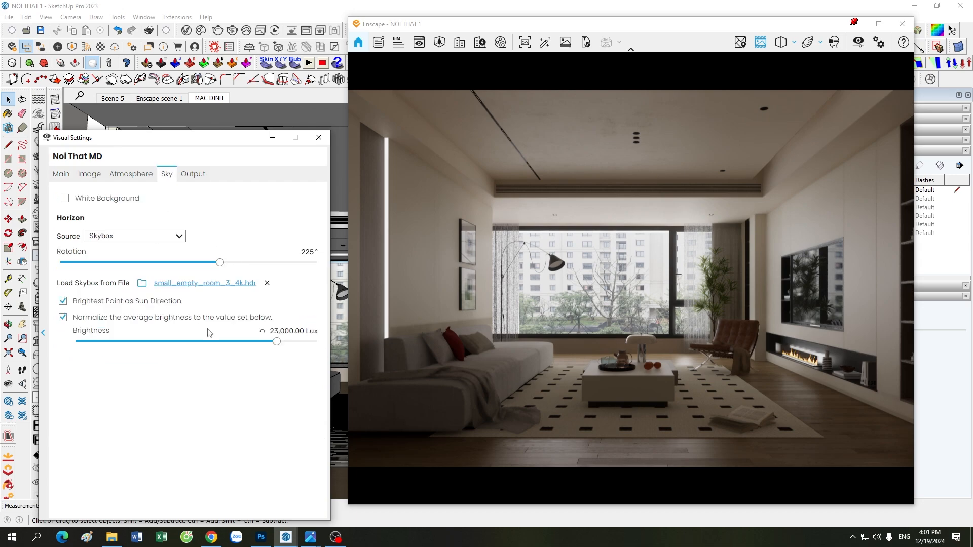
click(116, 174)
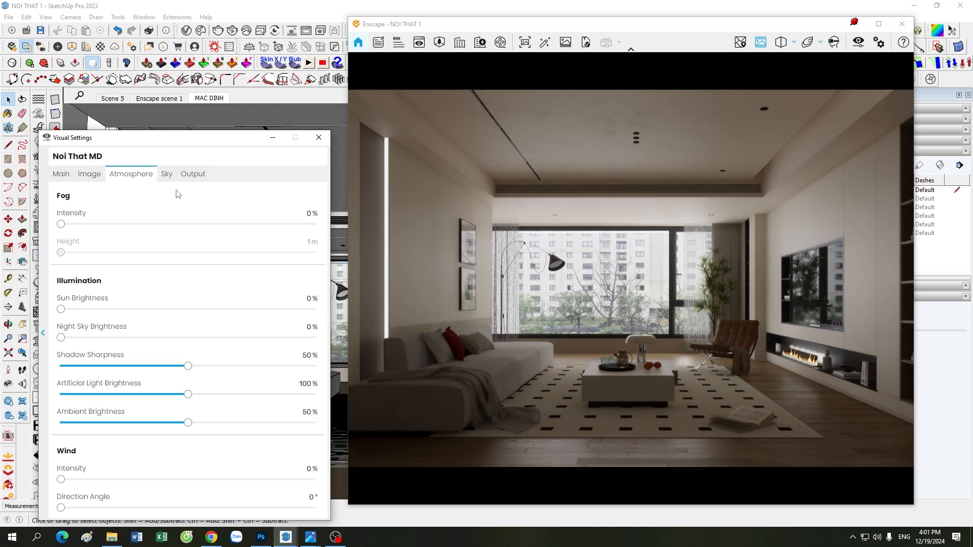
click(172, 175)
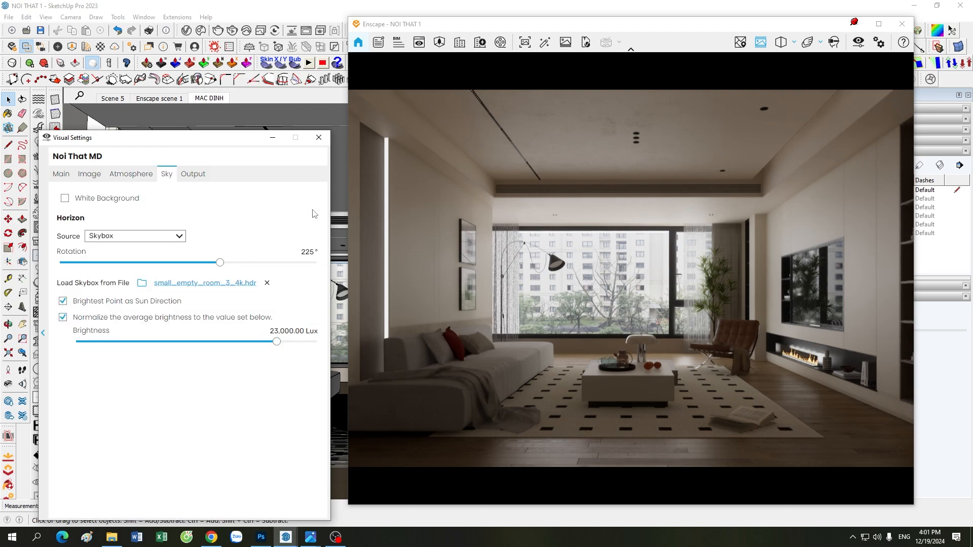
click(62, 175)
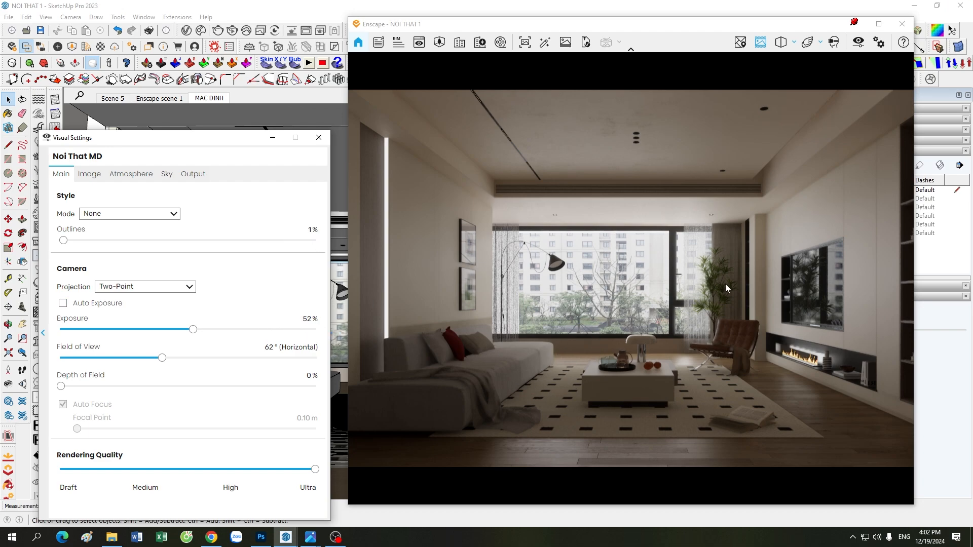
click(166, 175)
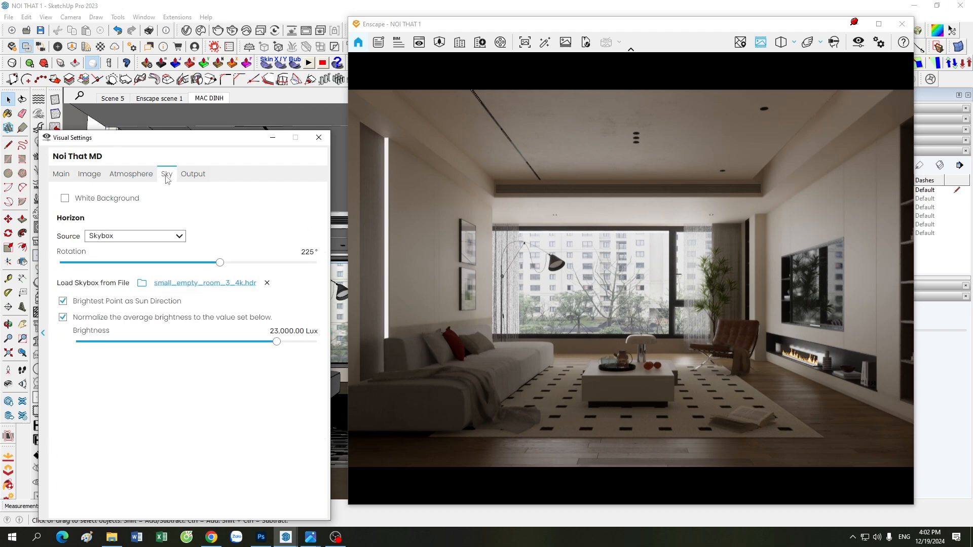
Minimize the visual settings and examine the living room model from outside the building
click(273, 139)
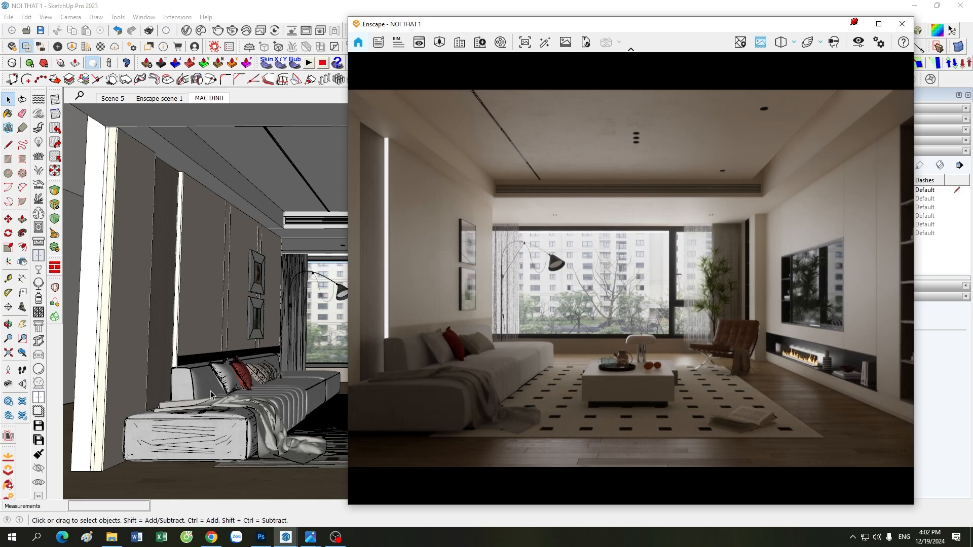
scroll(300, 286, down, 6)
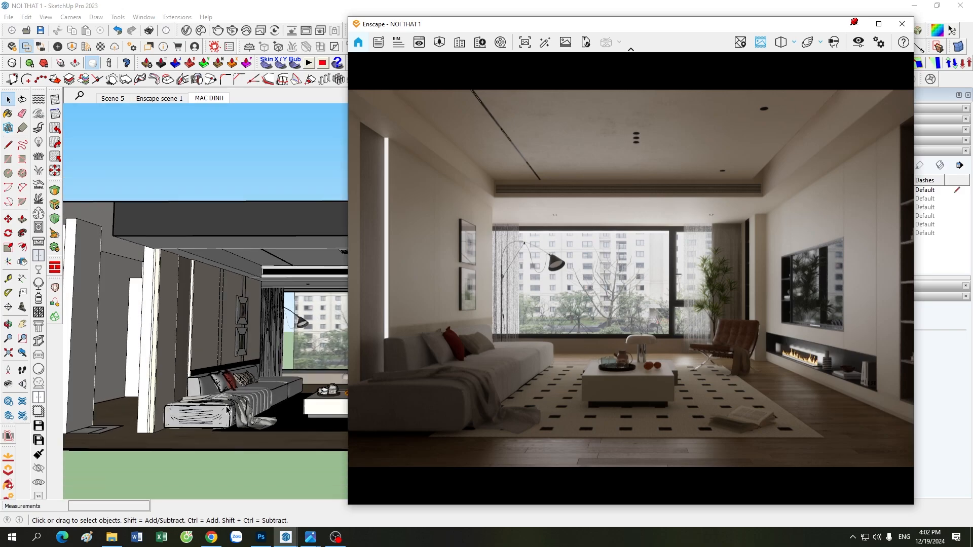
click(239, 471)
middle_drag(239, 471, 218, 494)
scroll(135, 340, down, 3)
scroll(242, 321, up, 2)
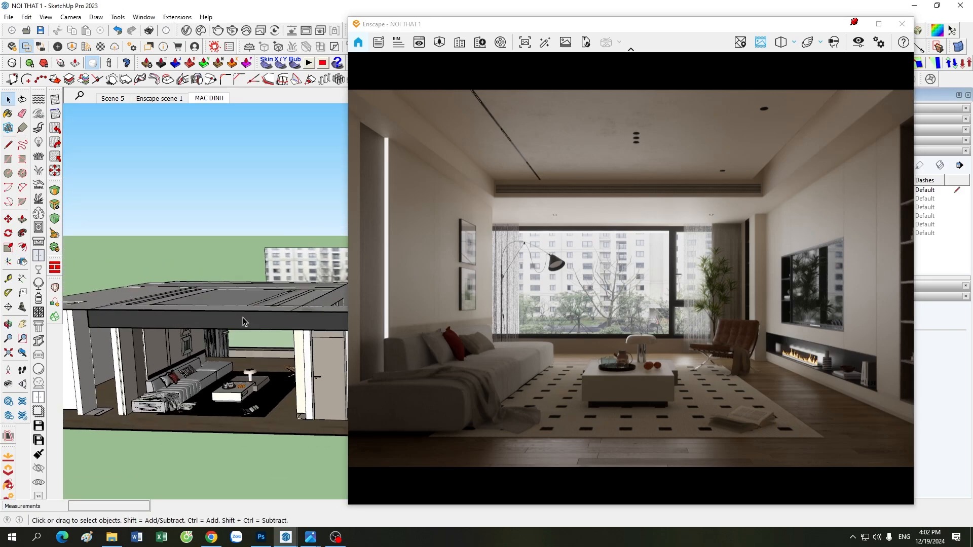
scroll(170, 331, down, 2)
scroll(170, 334, up, 1)
middle_drag(170, 334, 317, 305)
scroll(318, 305, up, 2)
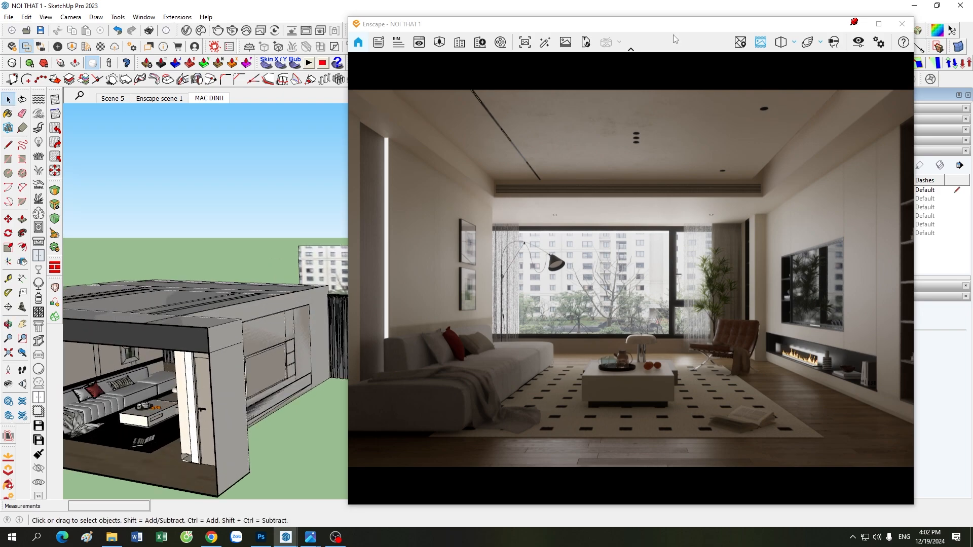
Make the 01. DEN SPOT tag visible in the model
drag(674, 39, 552, 48)
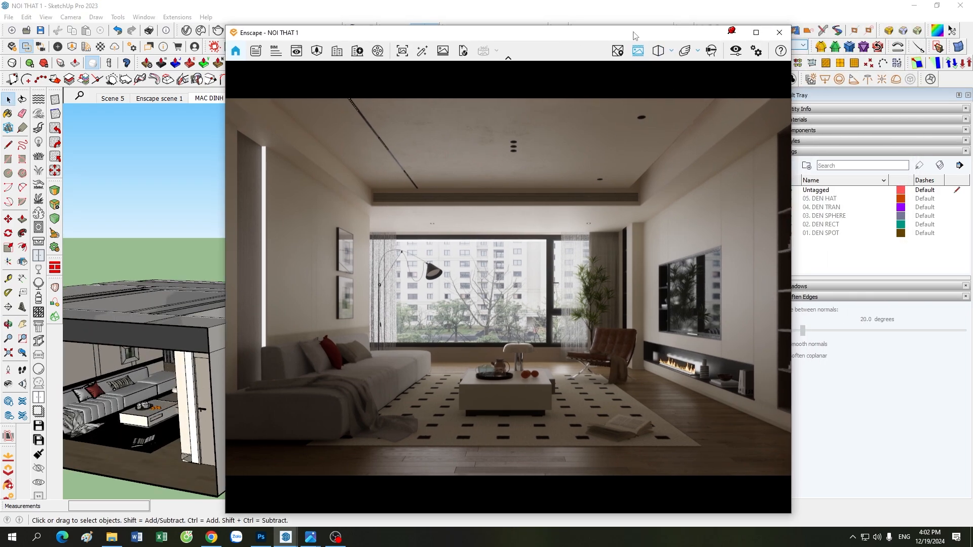
drag(634, 35, 529, 36)
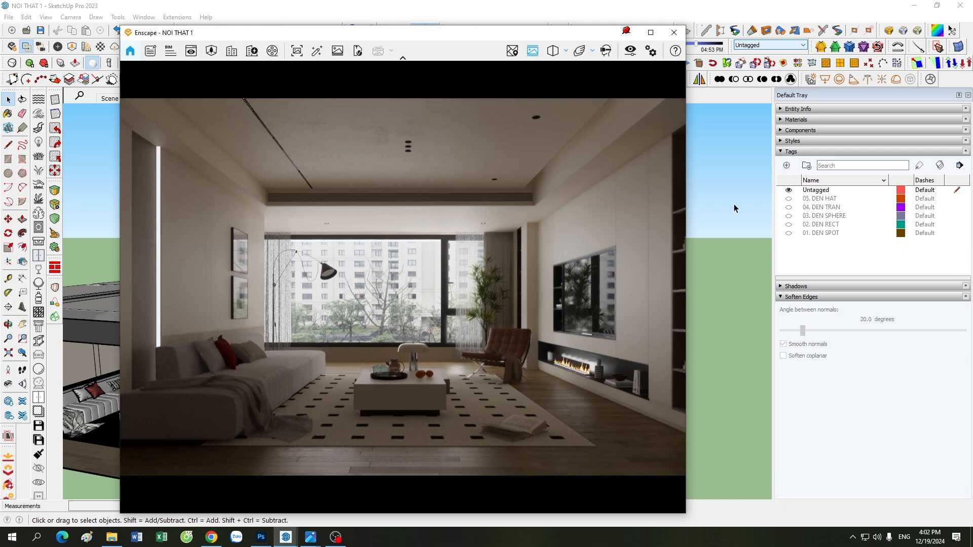
click(789, 234)
mouse_move(451, 37)
mouse_down()
mouse_move(576, 40)
mouse_move(690, 25)
mouse_up()
Examine the spot light outside the window and the direction it aims into the living room
mouse_move(213, 354)
middle_down()
mouse_move(172, 387)
mouse_move(304, 284)
middle_up()
scroll(312, 276, up, 8)
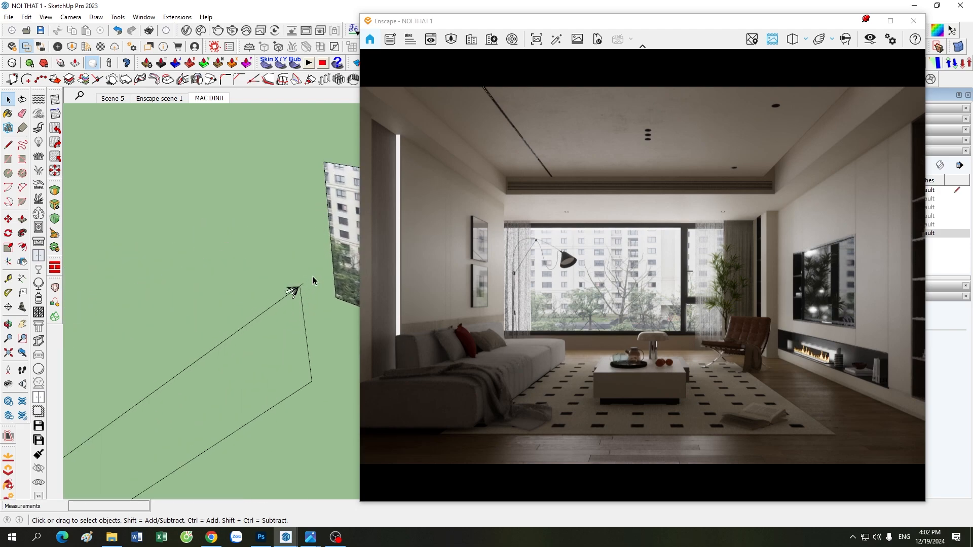
scroll(312, 310, up, 5)
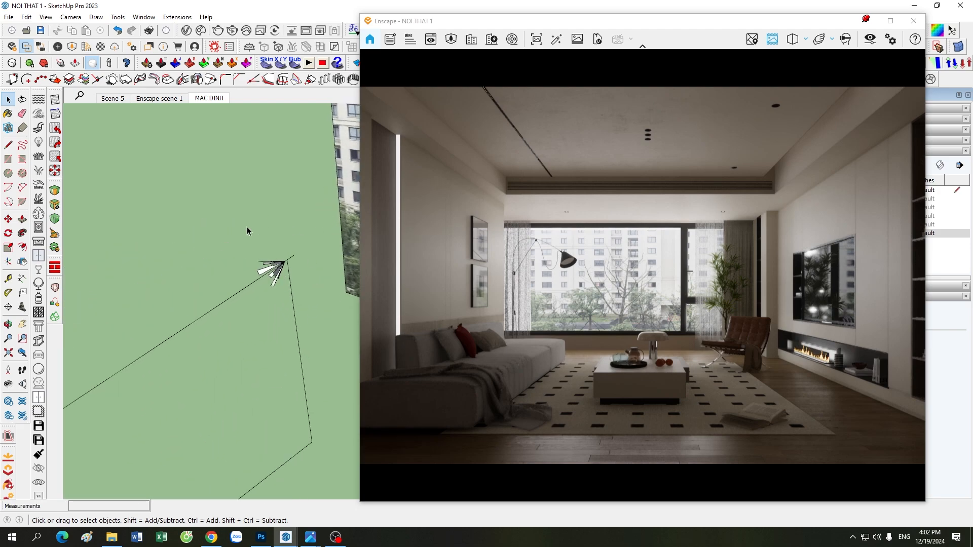
mouse_move(272, 272)
middle_down()
mouse_move(282, 260)
mouse_move(224, 380)
mouse_move(283, 412)
mouse_move(272, 310)
mouse_move(163, 330)
mouse_move(277, 310)
mouse_move(227, 352)
mouse_move(231, 371)
mouse_move(271, 374)
mouse_move(179, 427)
mouse_move(192, 464)
mouse_move(206, 460)
mouse_move(172, 402)
middle_up()
scroll(173, 402, up, 3)
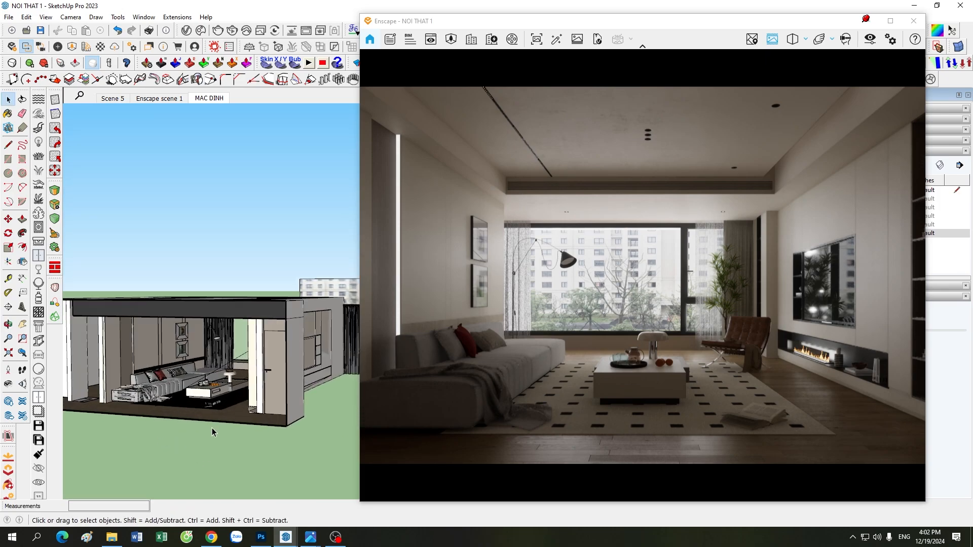
scroll(169, 414, up, 2)
scroll(213, 324, up, 6)
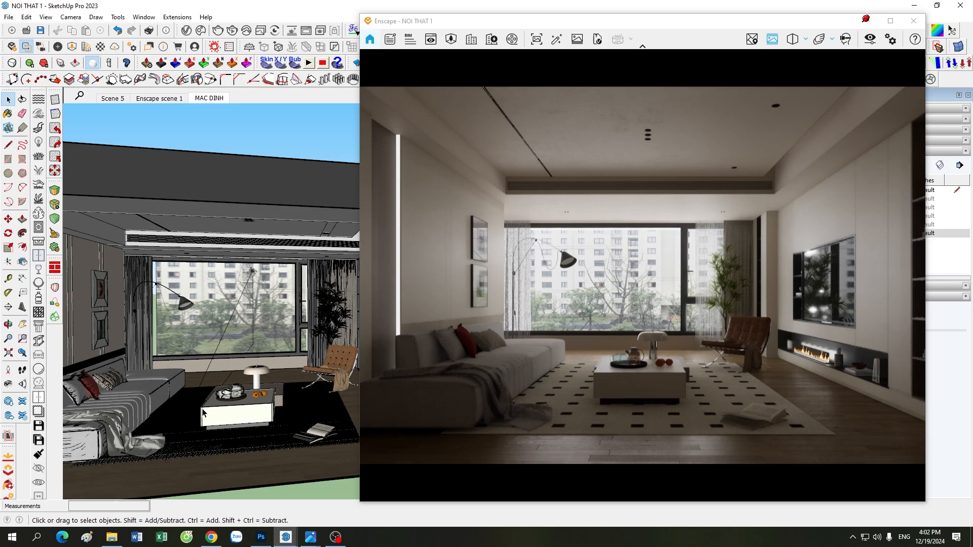
scroll(203, 418, down, 4)
mouse_move(304, 302)
middle_down()
mouse_move(294, 341)
mouse_move(208, 424)
middle_up()
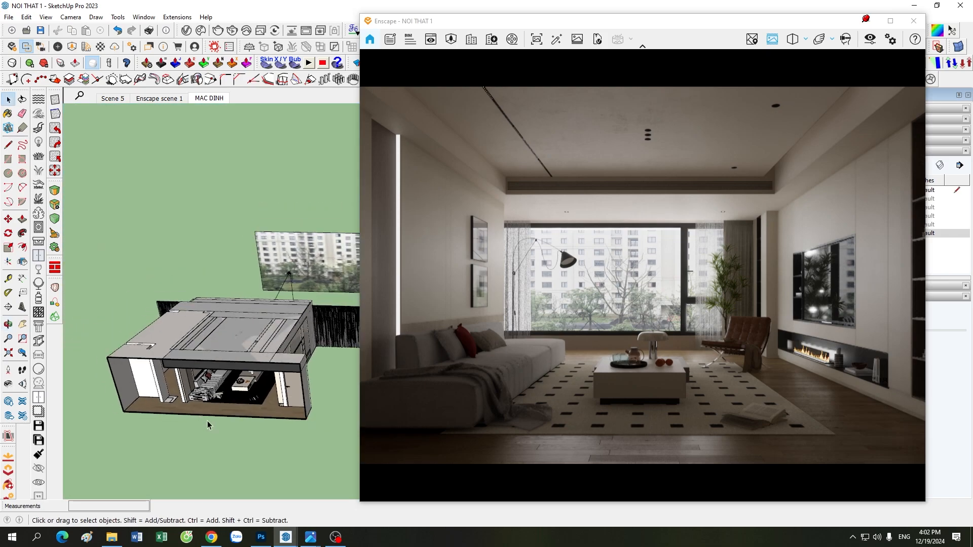
Inspect the spot light's source and beam lines up close in front of the building backdrop image
scroll(310, 249, up, 3)
scroll(310, 250, up, 2)
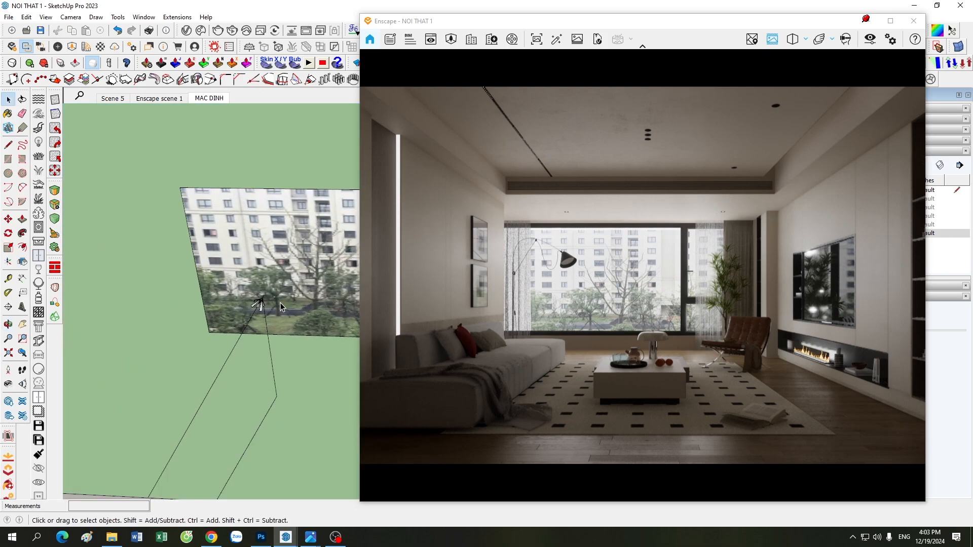
scroll(280, 303, up, 4)
scroll(217, 259, up, 3)
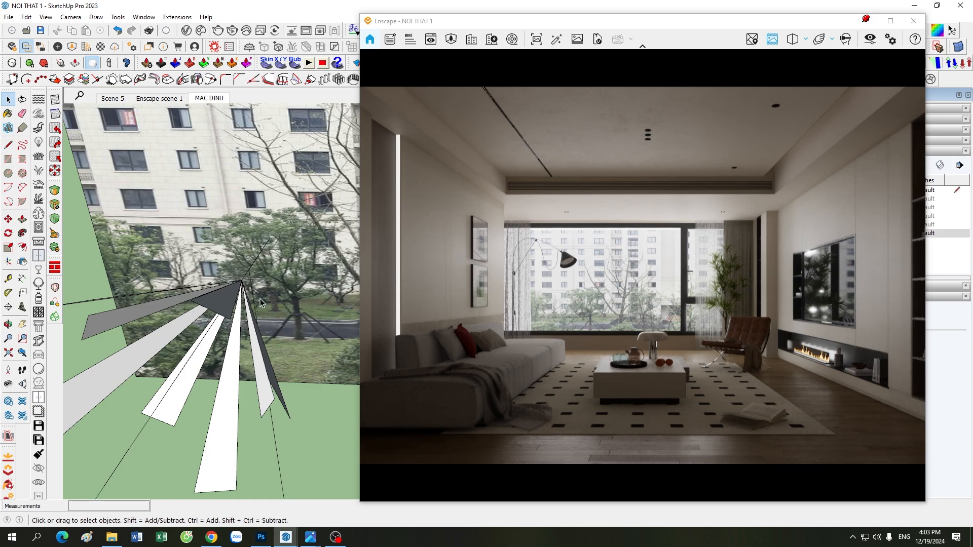
scroll(259, 298, down, 5)
scroll(261, 299, up, 3)
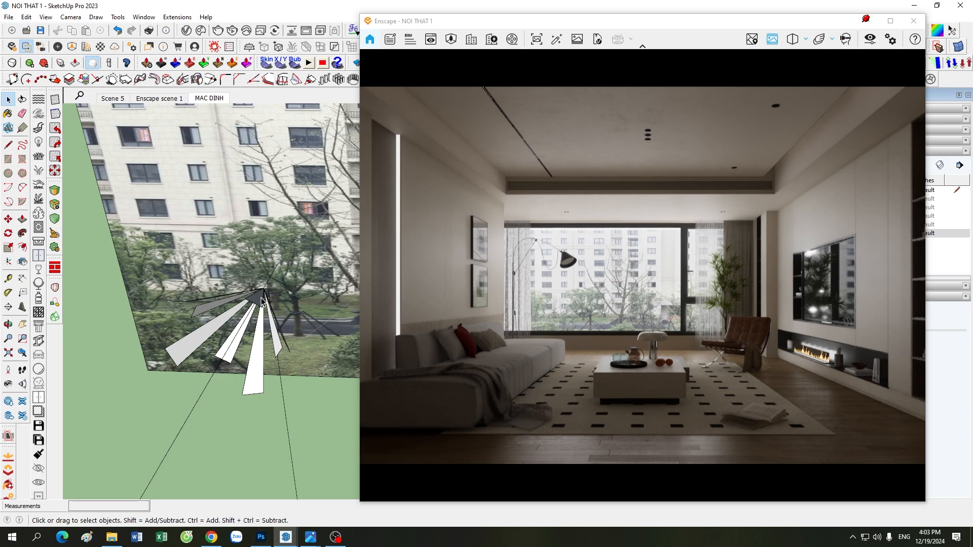
scroll(262, 301, up, 1)
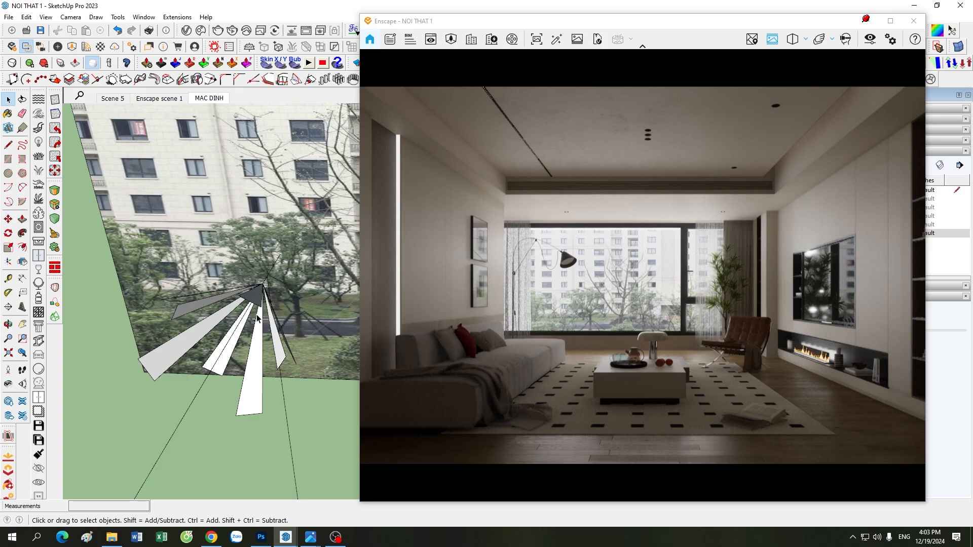
scroll(257, 317, down, 5)
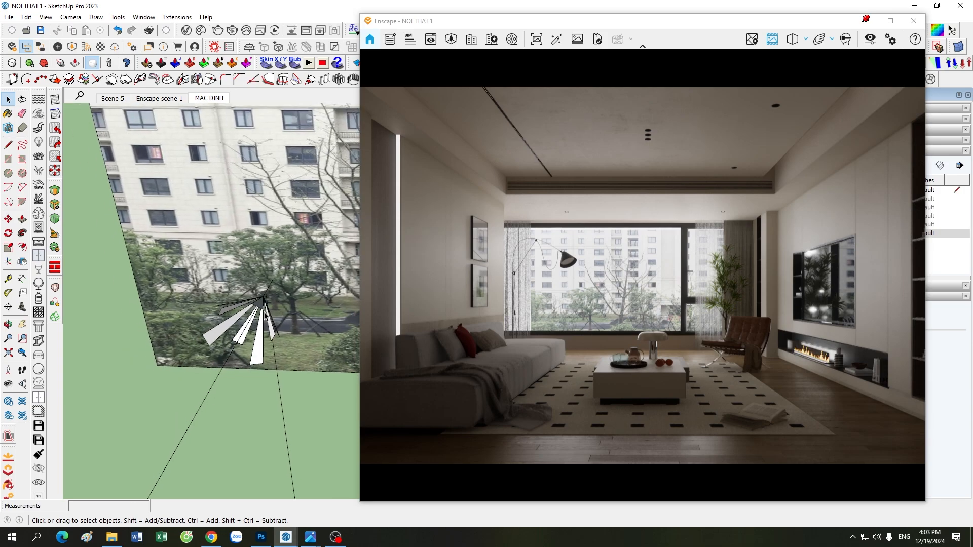
scroll(260, 303, up, 1)
scroll(222, 314, up, 1)
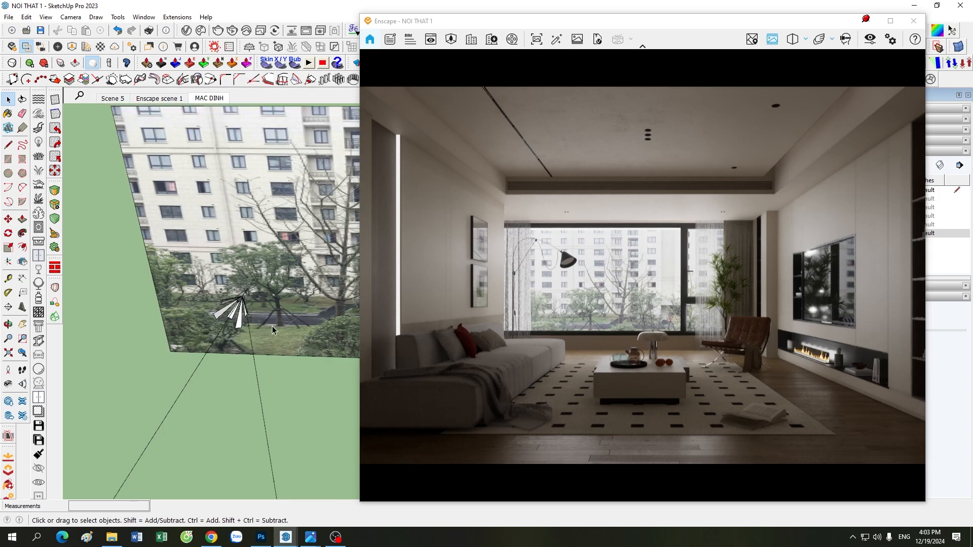
scroll(223, 293, up, 1)
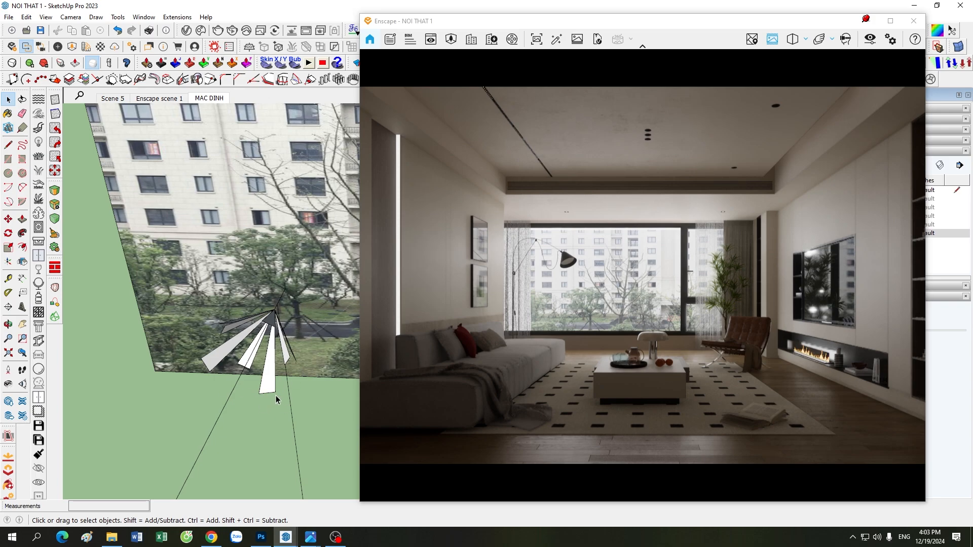
middle_drag(261, 394, 251, 250)
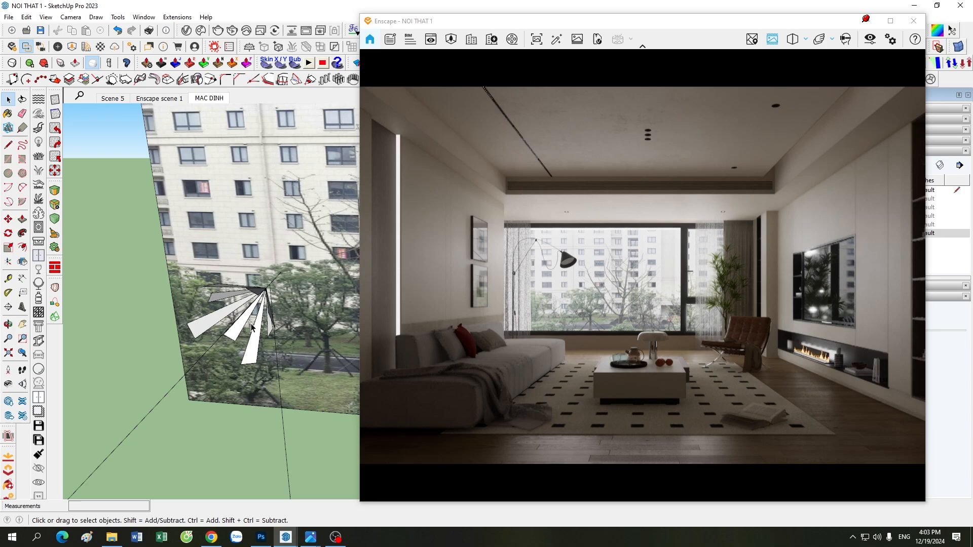
Compare the spot light's placement with the whole building and the backdrop from outside
scroll(258, 309, down, 5)
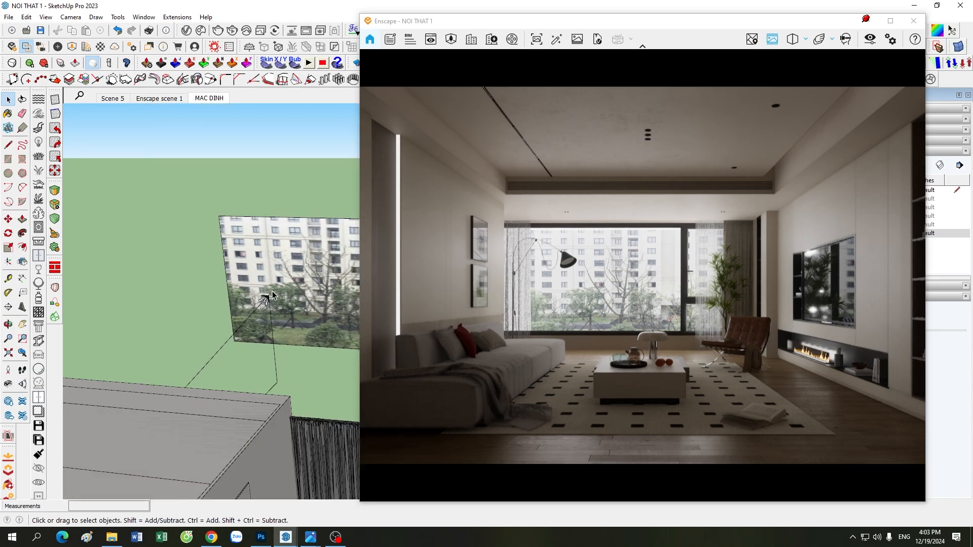
scroll(267, 296, down, 8)
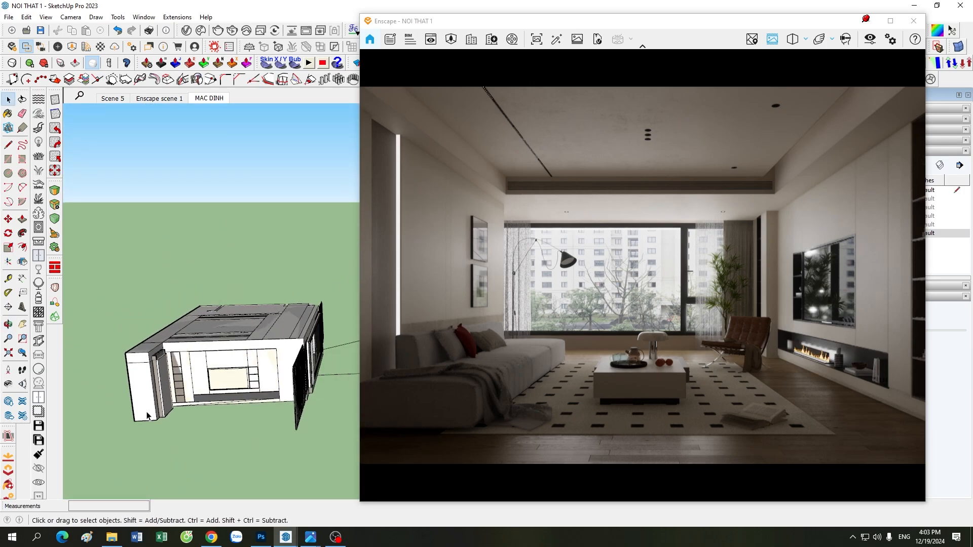
mouse_move(258, 418)
middle_down()
mouse_move(321, 348)
mouse_move(264, 355)
mouse_move(213, 296)
middle_up()
mouse_move(127, 342)
middle_down()
mouse_move(291, 343)
mouse_move(163, 397)
mouse_move(253, 383)
middle_up()
scroll(253, 382, up, 3)
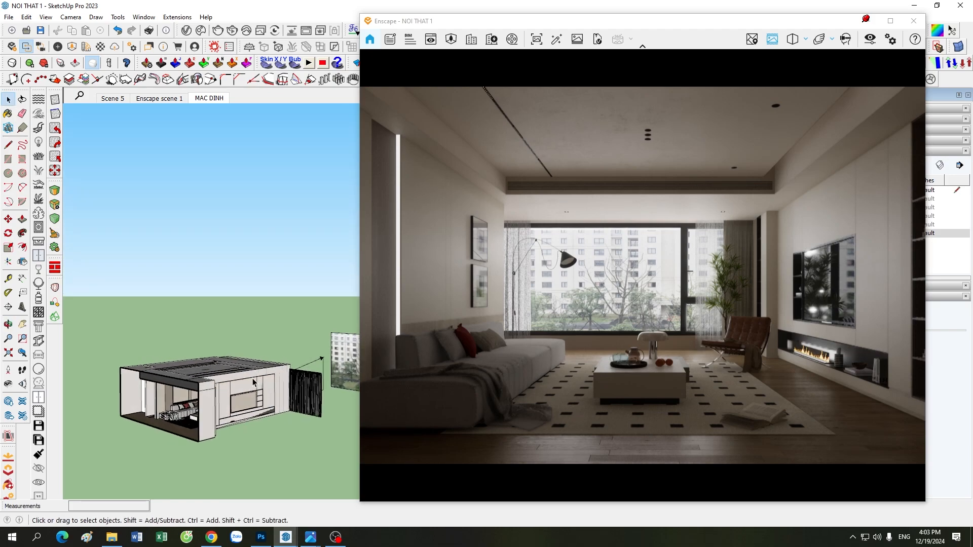
Examine the spot light outside the living room window and its aim toward the interior
middle_drag(327, 379, 239, 426)
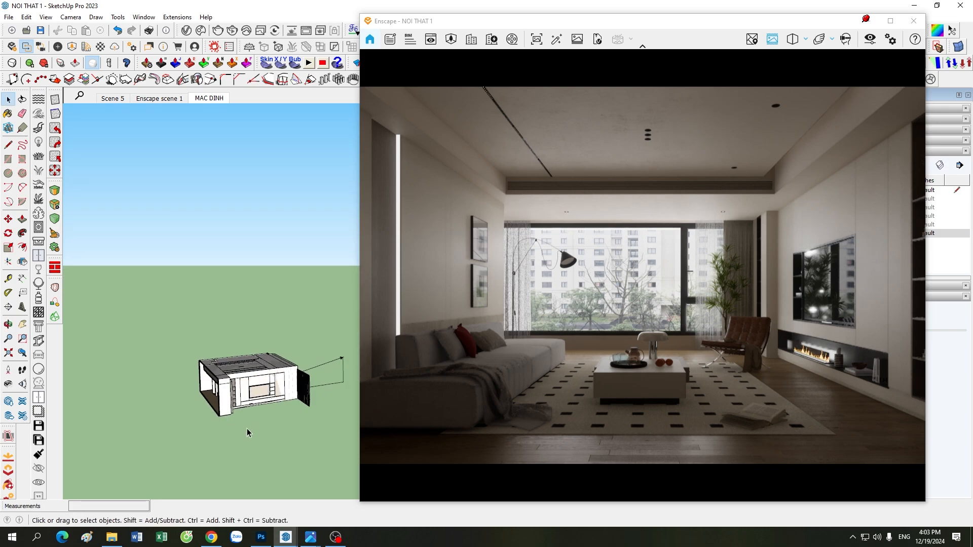
scroll(151, 462, down, 1)
scroll(333, 373, up, 5)
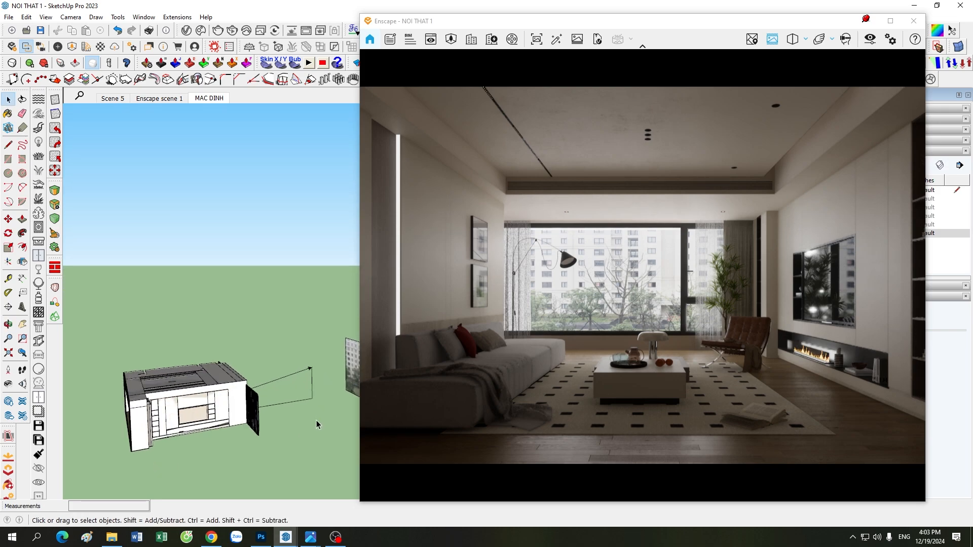
middle_drag(331, 412, 334, 390)
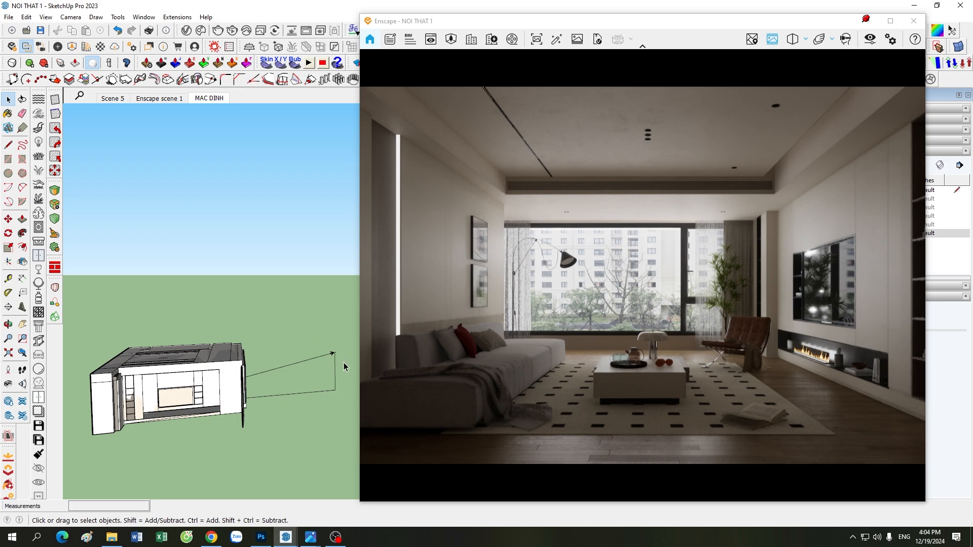
mouse_move(343, 365)
middle_down()
mouse_move(154, 419)
mouse_move(212, 429)
mouse_move(184, 431)
middle_up()
scroll(318, 372, up, 3)
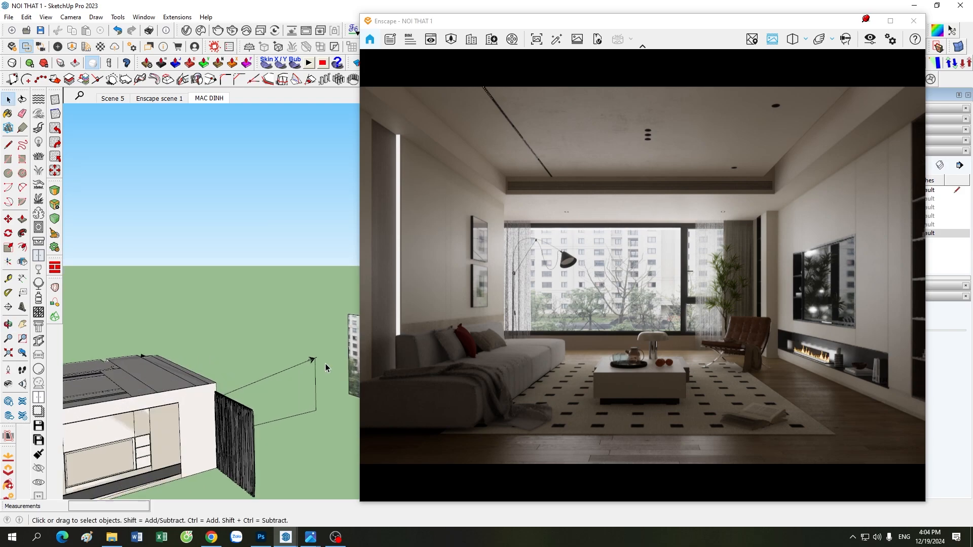
scroll(306, 354, down, 2)
mouse_move(299, 355)
middle_down()
mouse_move(192, 398)
mouse_move(201, 459)
middle_up()
scroll(328, 343, up, 5)
mouse_move(328, 343)
middle_down()
mouse_move(217, 370)
mouse_move(228, 373)
mouse_move(236, 358)
middle_up()
scroll(203, 365, down, 6)
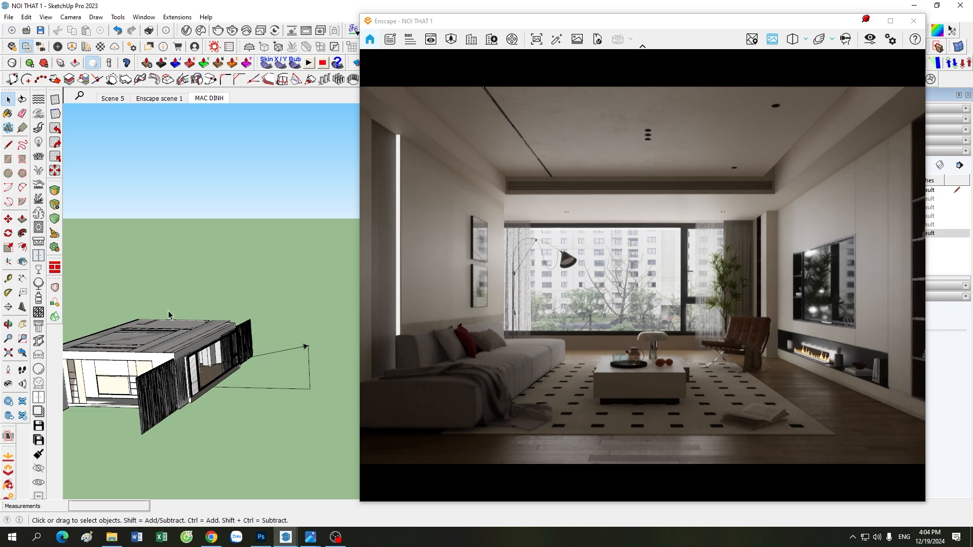
scroll(315, 357, up, 3)
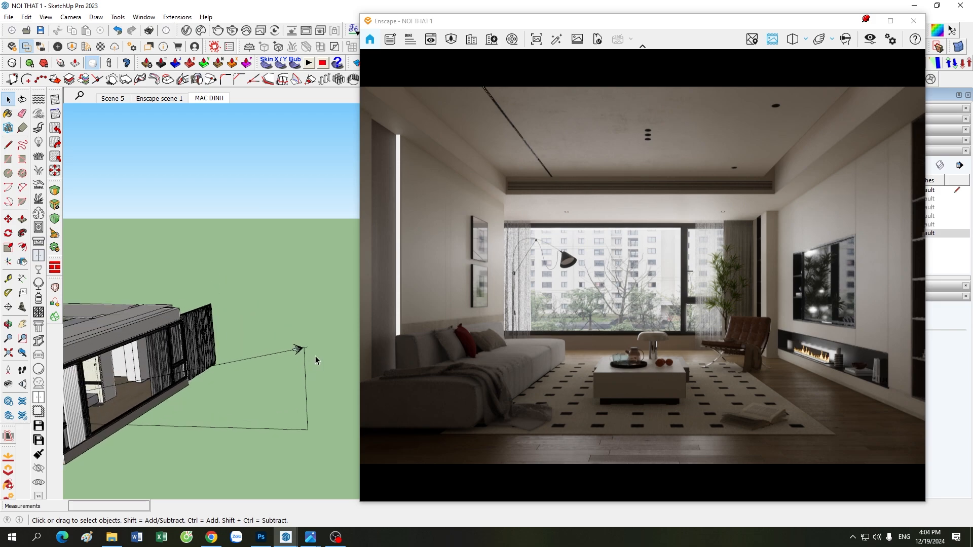
Inspect the IES file and luminous intensity of the spot light outside the window in Enscape Objects
click(58, 47)
scroll(299, 348, up, 1)
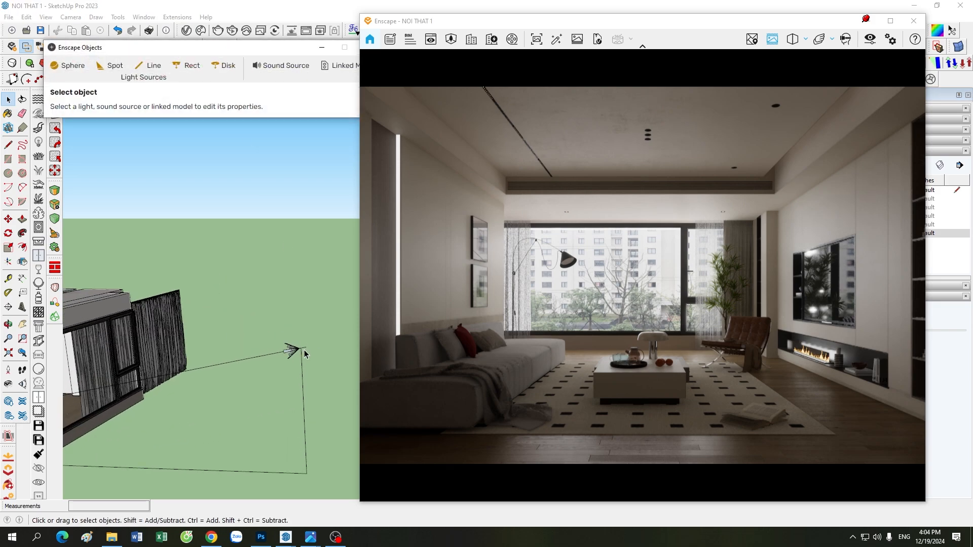
scroll(304, 348, up, 1)
scroll(304, 347, up, 2)
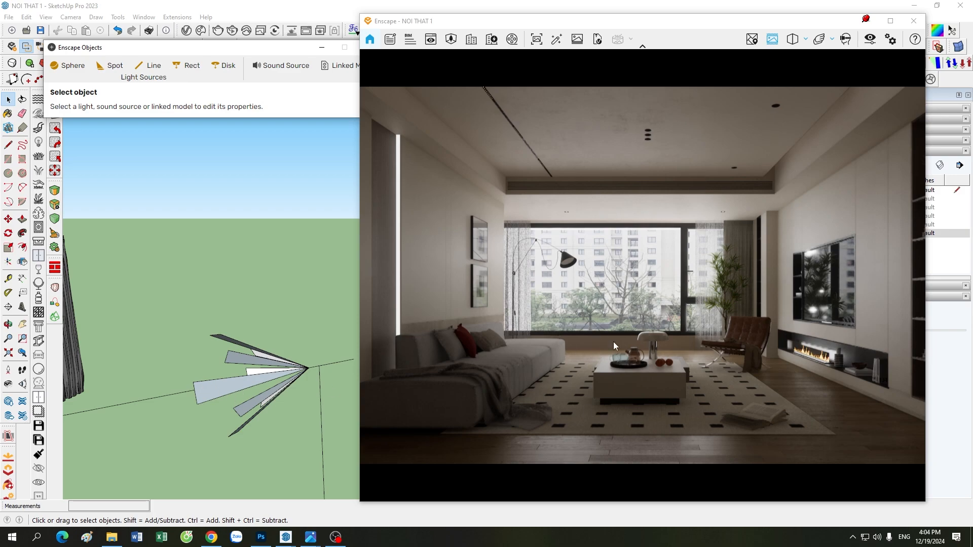
click(257, 368)
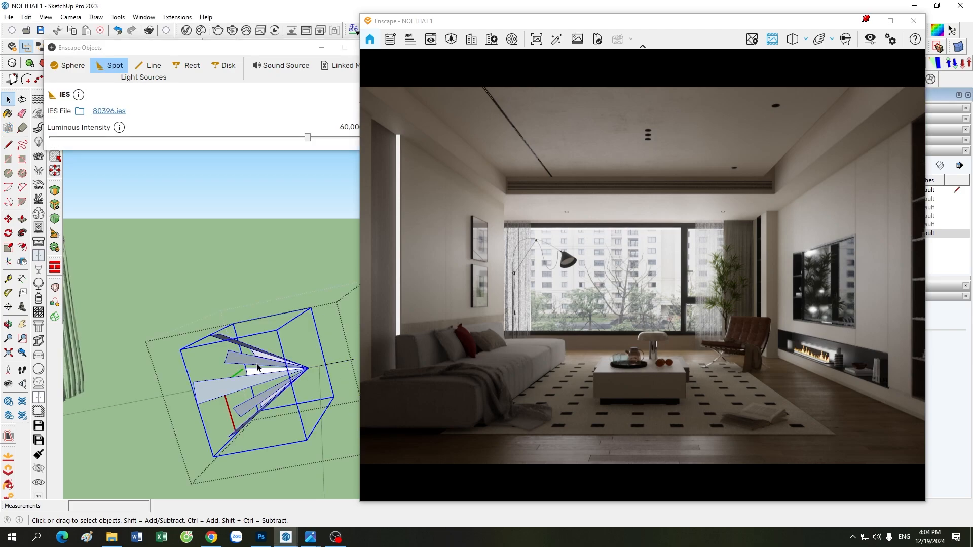
drag(278, 52, 260, 53)
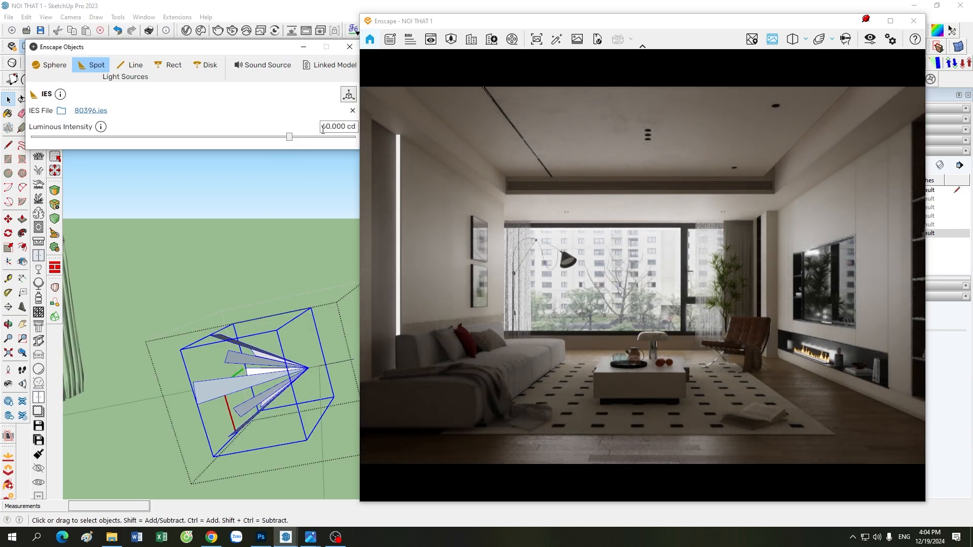
scroll(297, 232, down, 3)
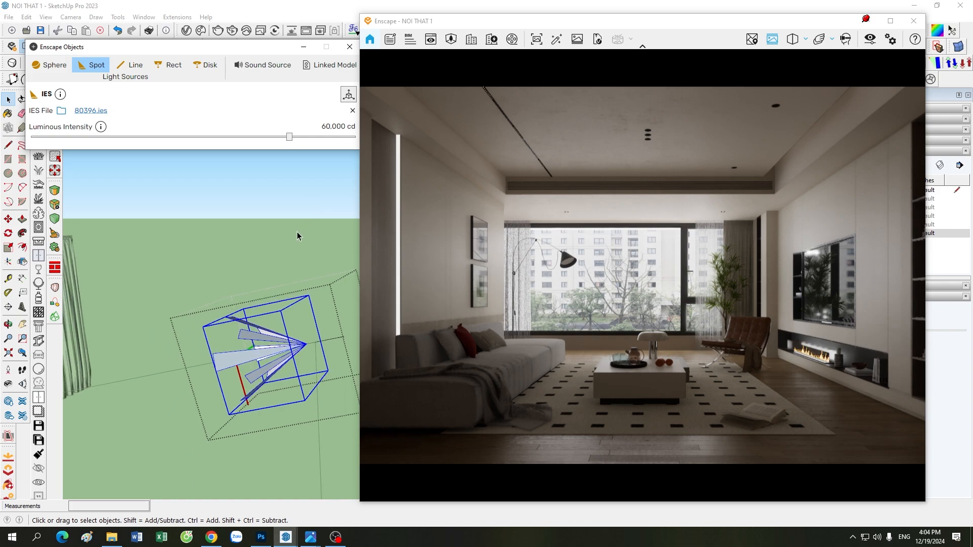
click(297, 234)
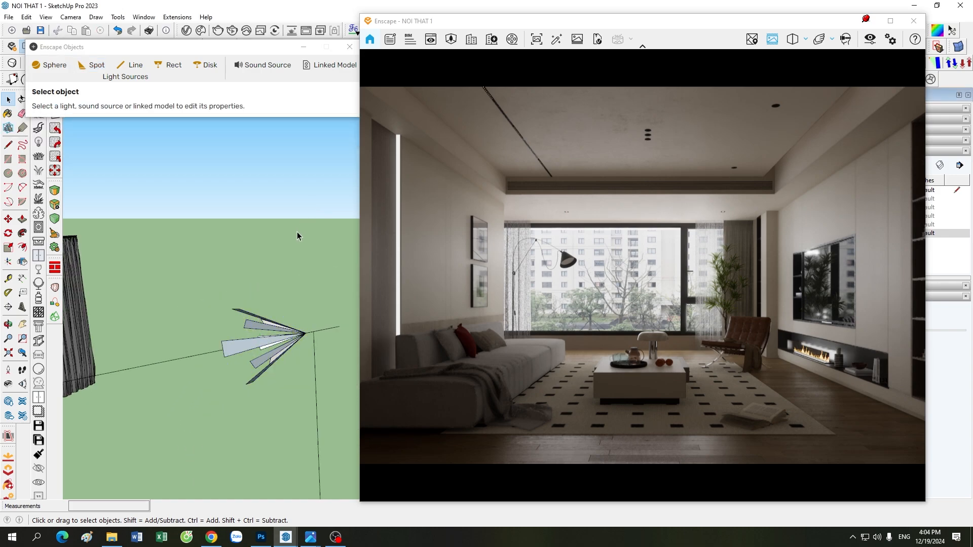
Examine in the live render how the outdoor spot light falls on the TV wall panels and shelves
scroll(297, 232, down, 3)
scroll(216, 362, down, 3)
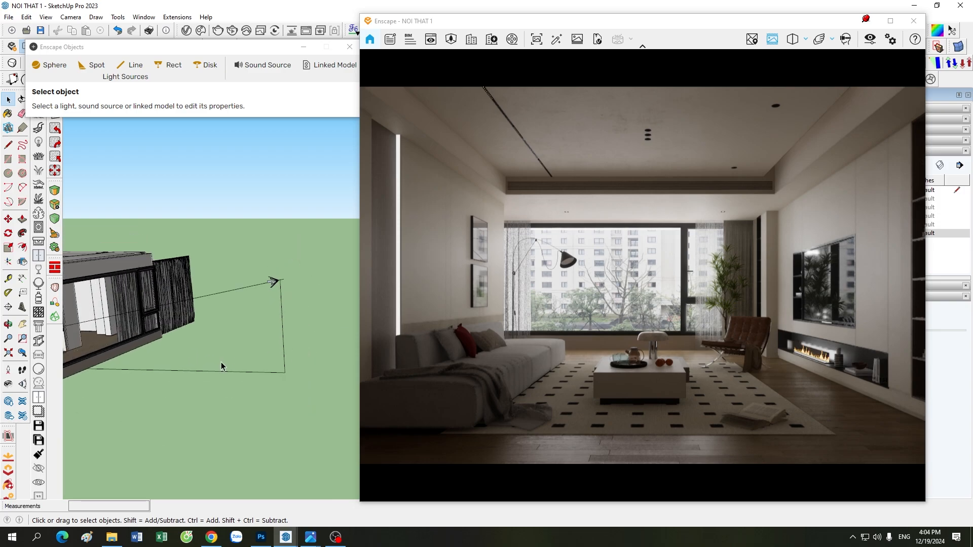
mouse_move(563, 320)
mouse_down()
mouse_move(635, 320)
mouse_move(637, 346)
mouse_up()
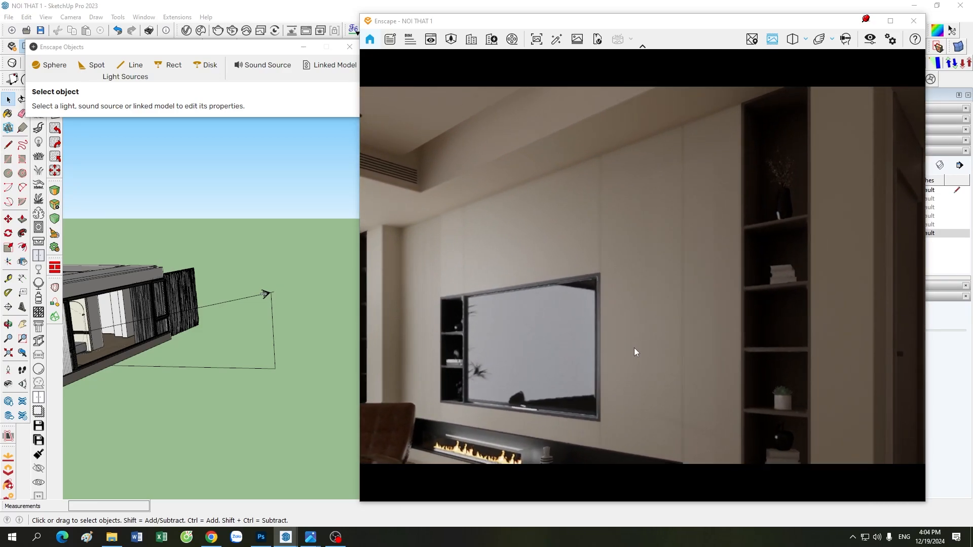
scroll(636, 351, down, 3)
drag(641, 230, 724, 203)
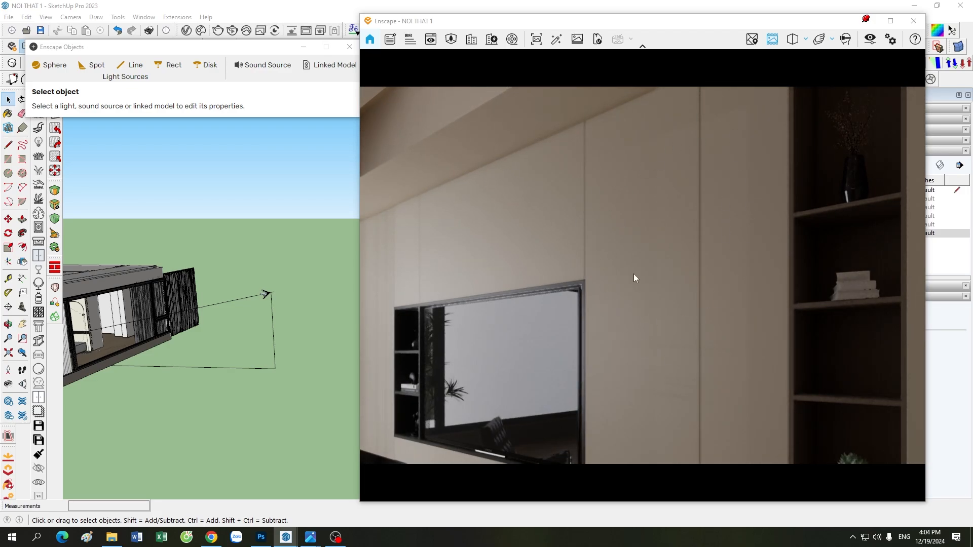
scroll(637, 279, up, 4)
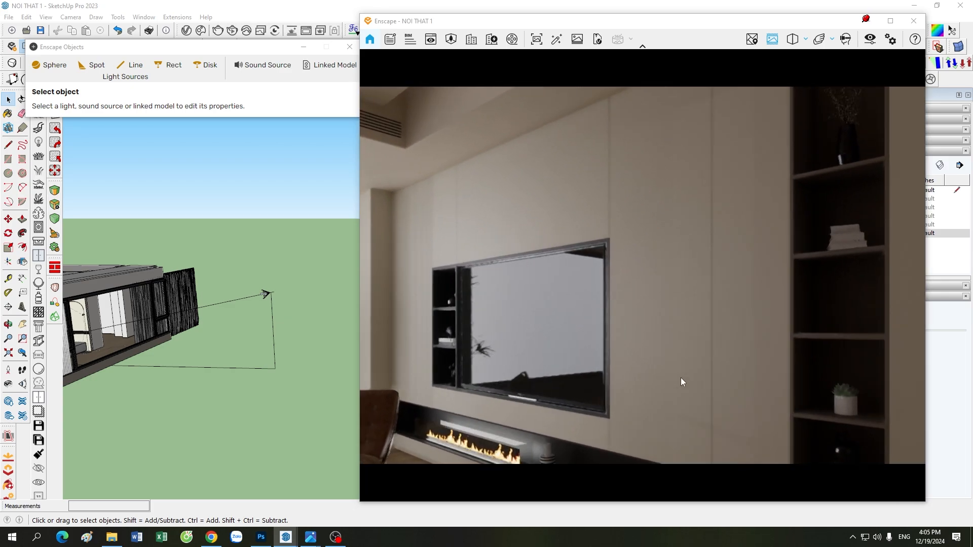
scroll(680, 378, down, 3)
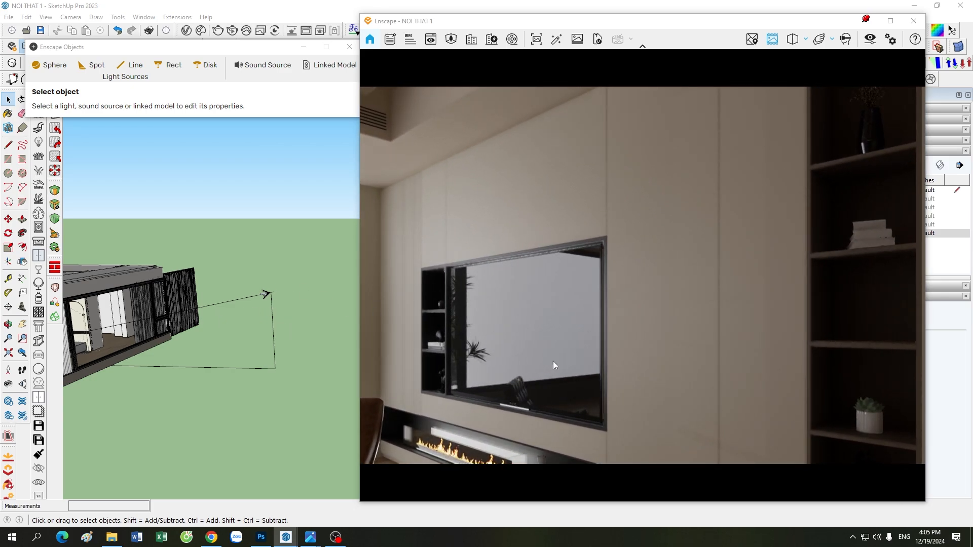
scroll(645, 328, down, 3)
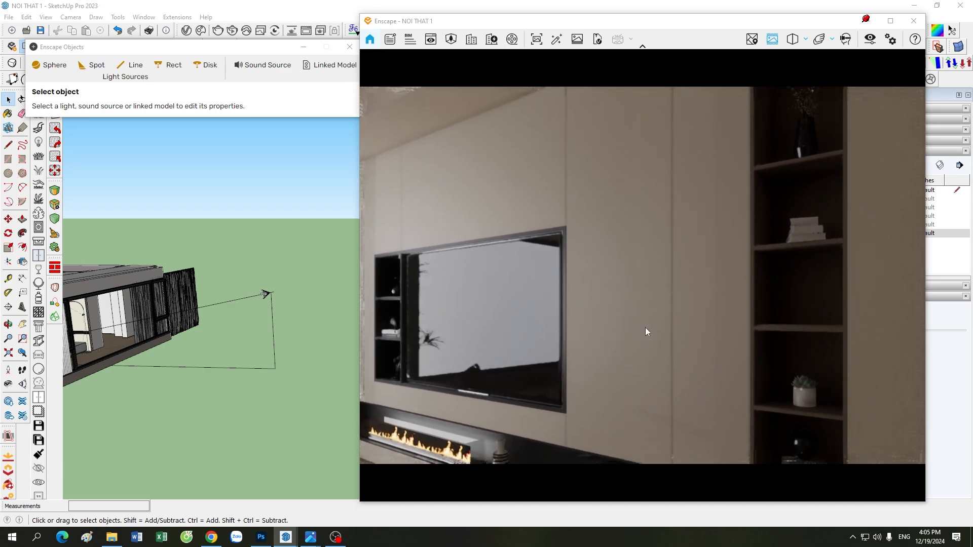
scroll(645, 327, up, 3)
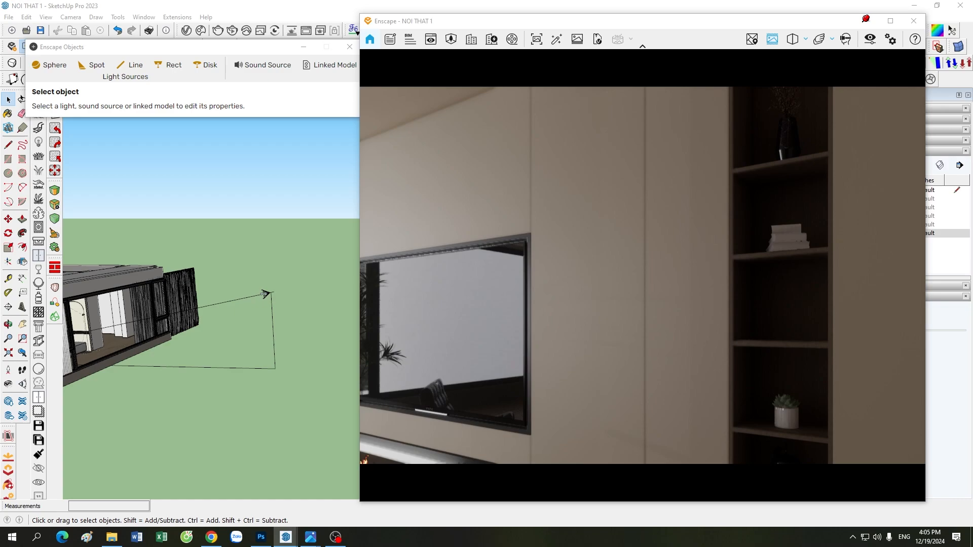
drag(597, 152, 613, 105)
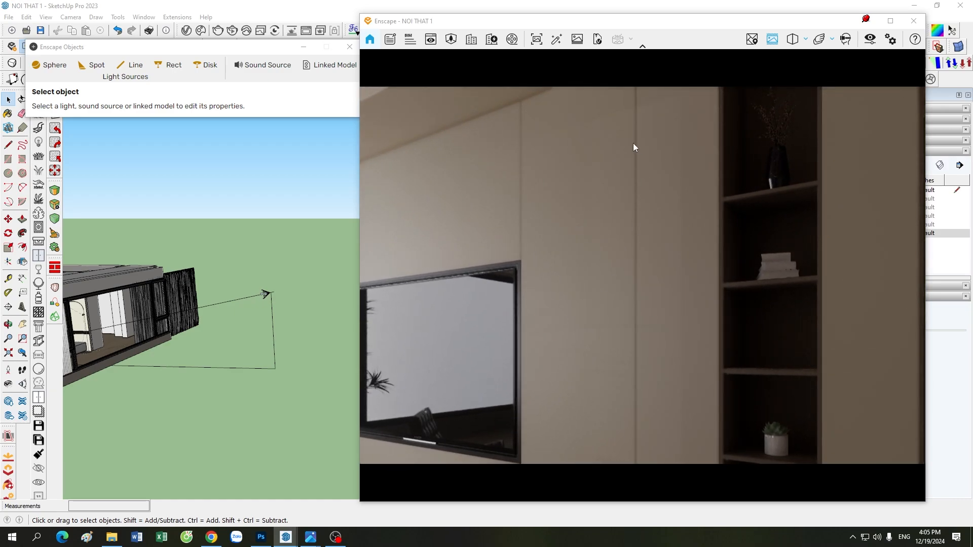
drag(648, 151, 603, 271)
scroll(633, 217, down, 4)
scroll(643, 228, up, 4)
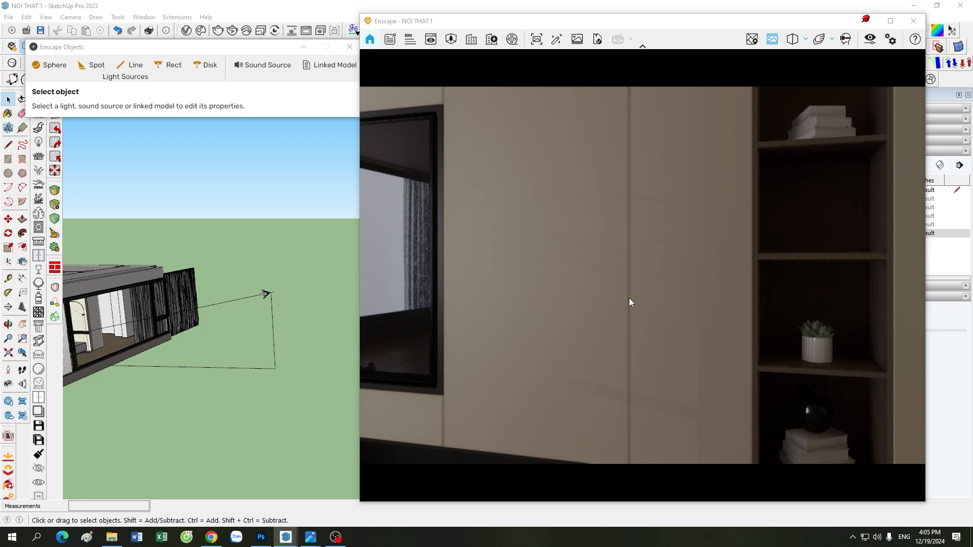
Select the outdoor spot light again and examine its light and shadows on the wall panels and framed pictures in the render
drag(274, 49, 230, 49)
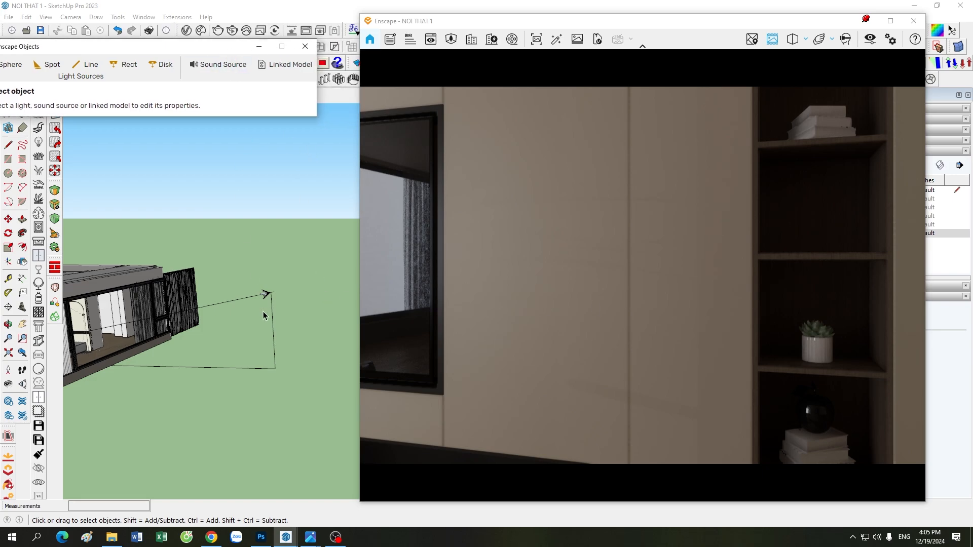
click(268, 295)
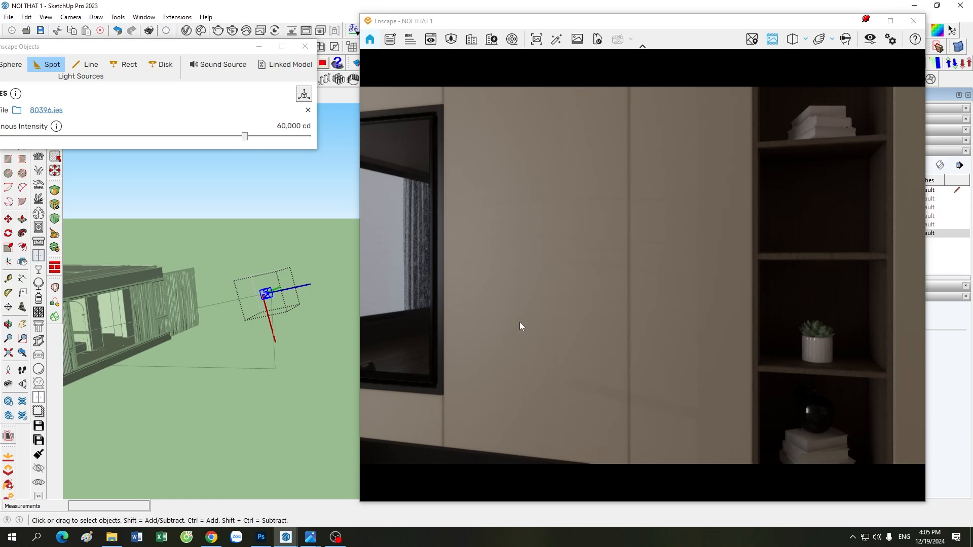
drag(614, 295, 684, 256)
scroll(600, 300, down, 5)
drag(604, 303, 613, 325)
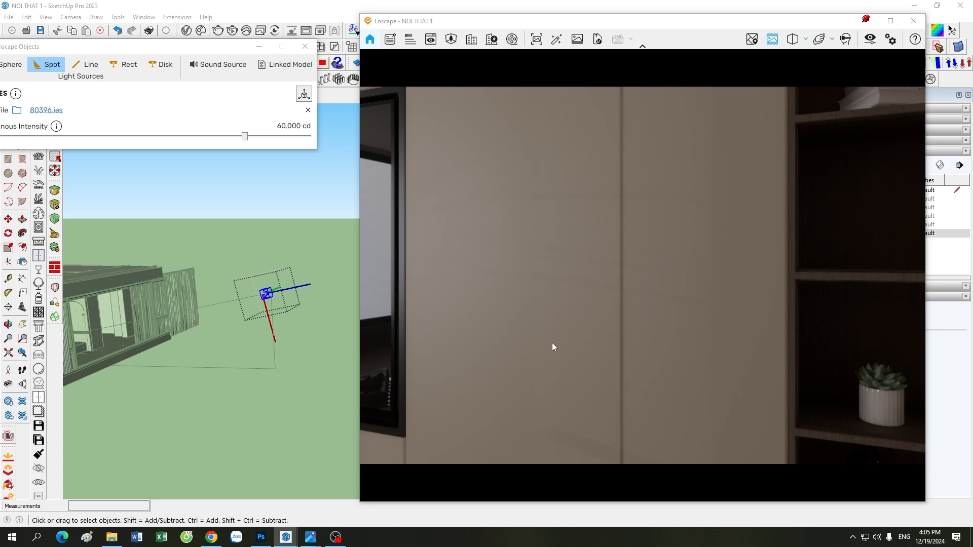
scroll(615, 271, down, 3)
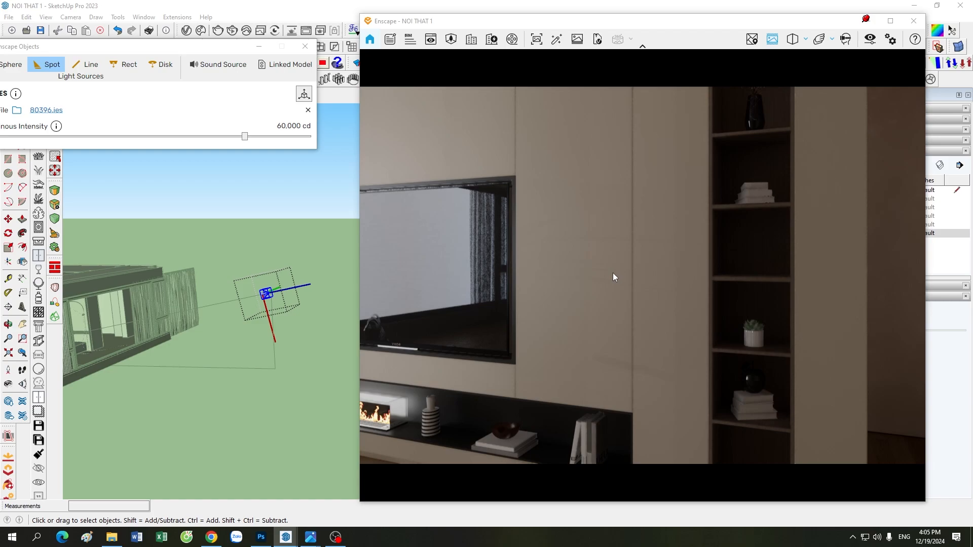
scroll(615, 276, up, 3)
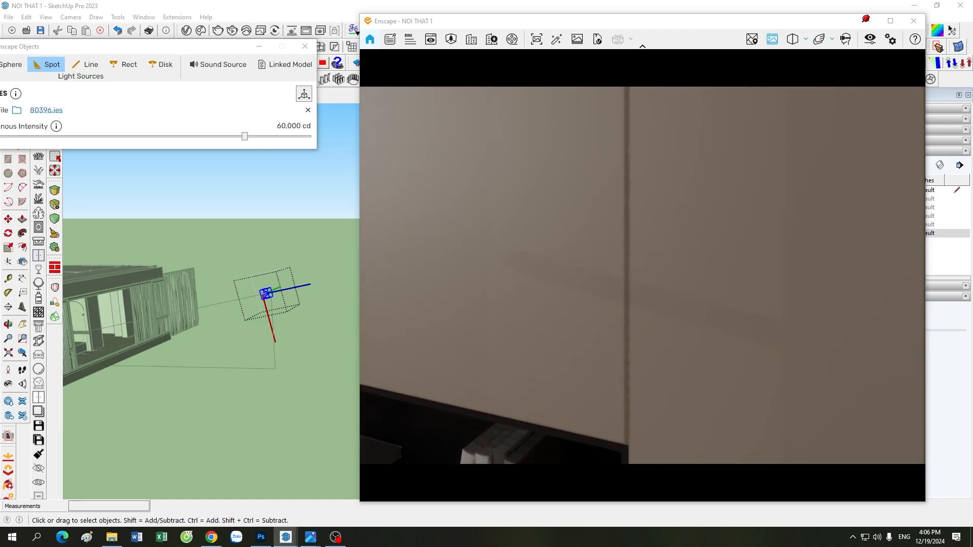
drag(588, 319, 593, 181)
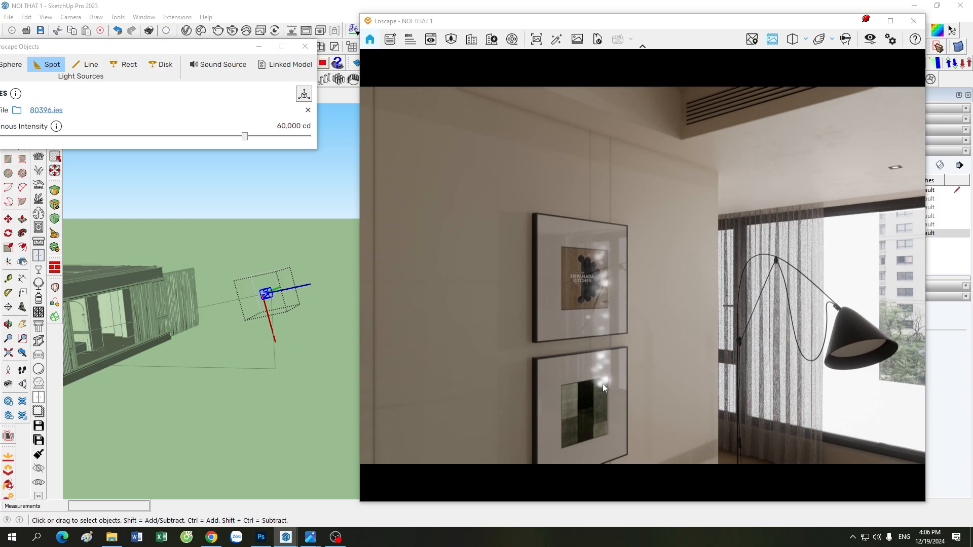
Close the light settings, then return to the MAC DINH scene with the spot light deselected
click(263, 48)
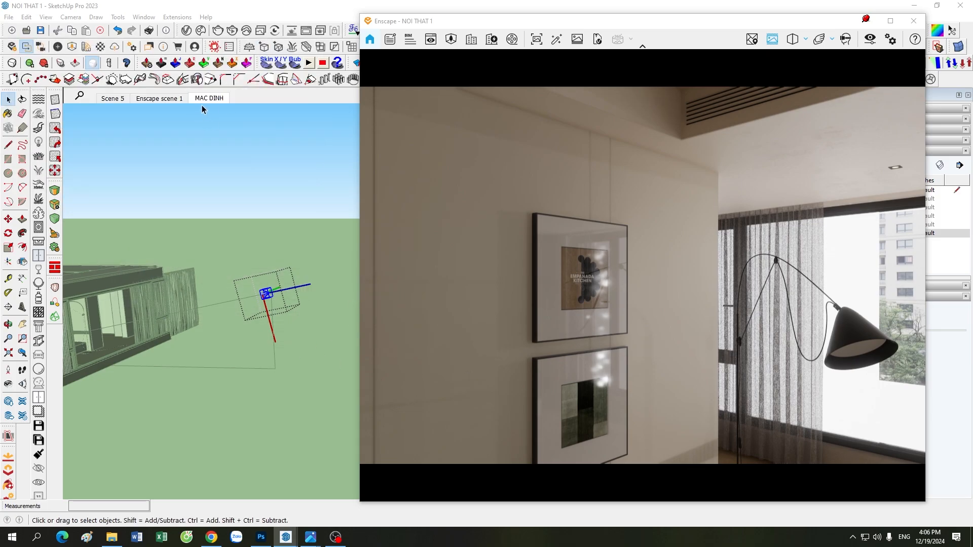
click(209, 98)
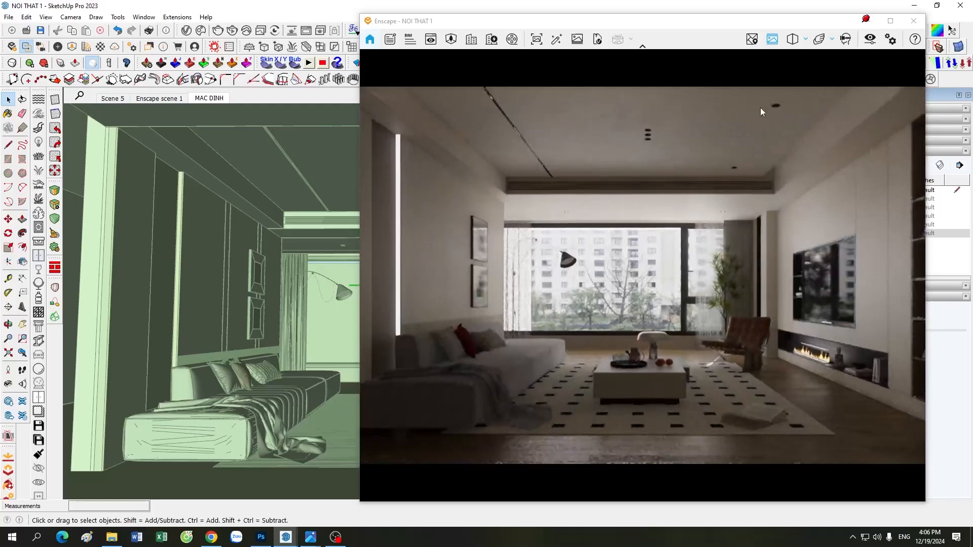
drag(700, 21, 537, 24)
click(788, 233)
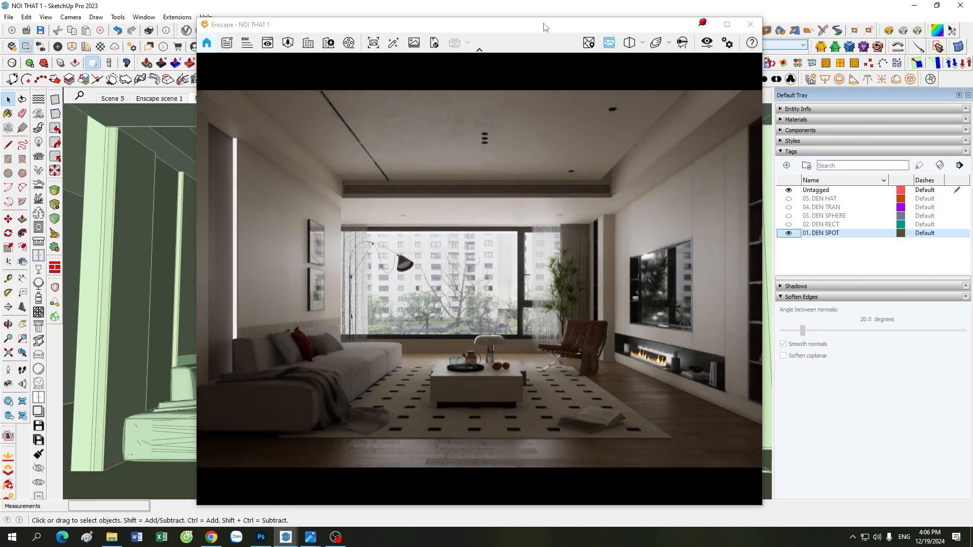
drag(546, 26, 687, 29)
click(234, 475)
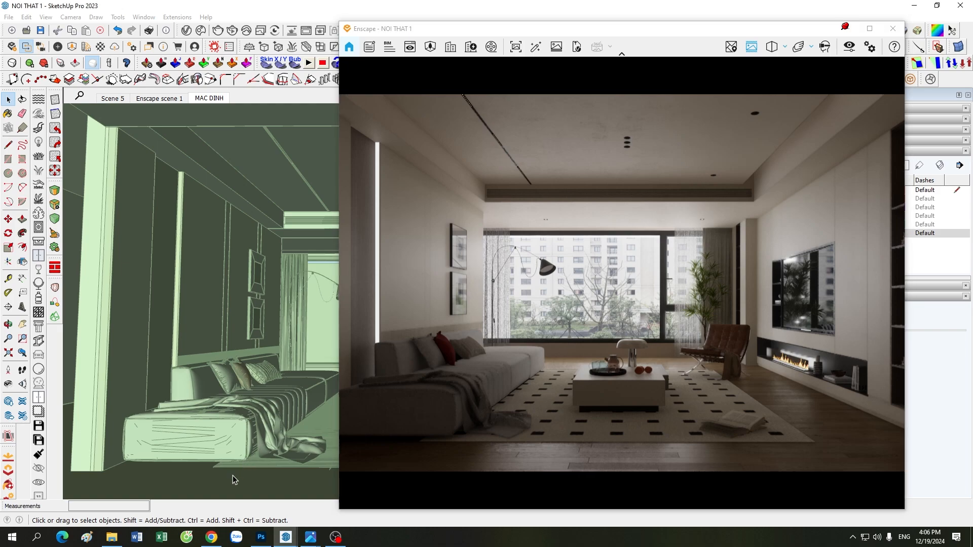
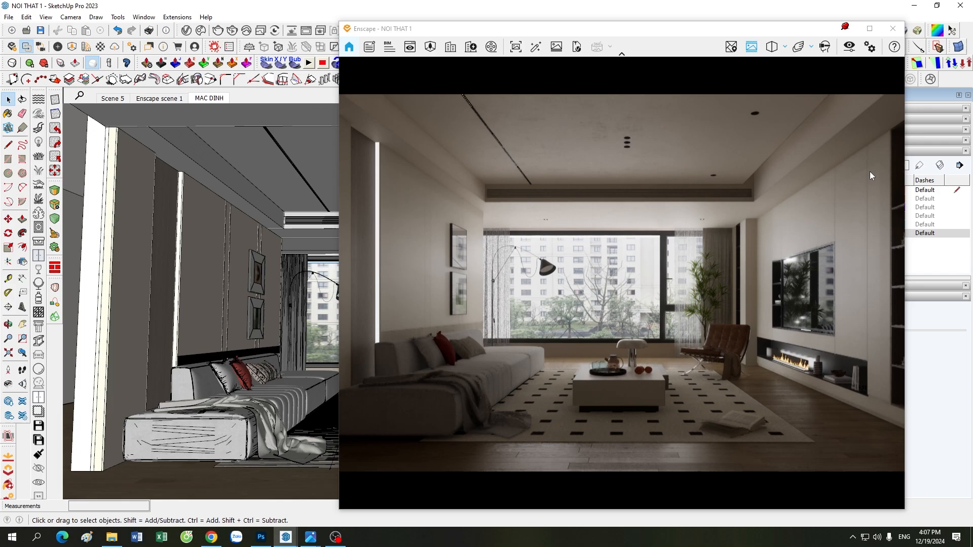
Turn on the visibility of the 02. DEN RECT tag to add the rectangular lights at the window to the render
mouse_move(673, 28)
mouse_down()
mouse_move(405, 25)
mouse_move(685, 40)
mouse_up()
click(788, 233)
click(789, 224)
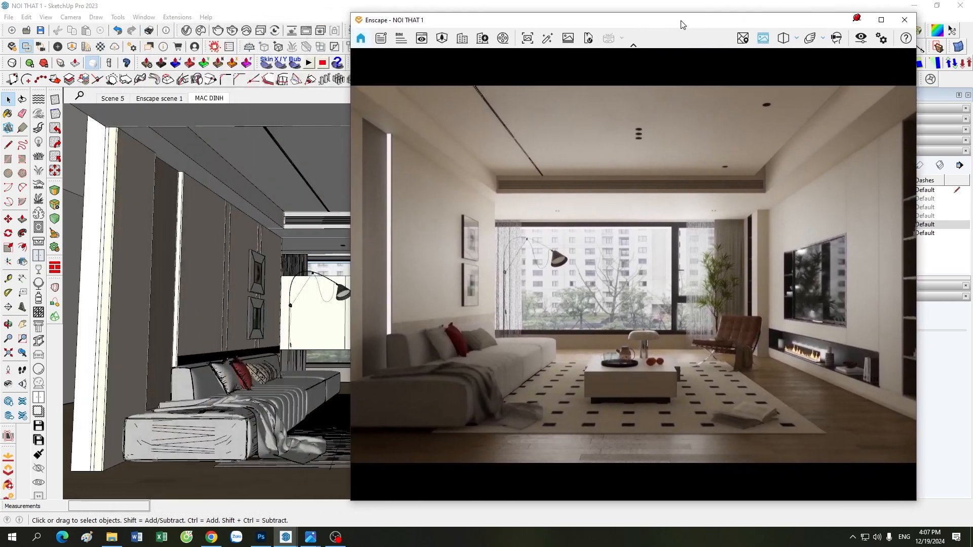
scroll(197, 319, down, 5)
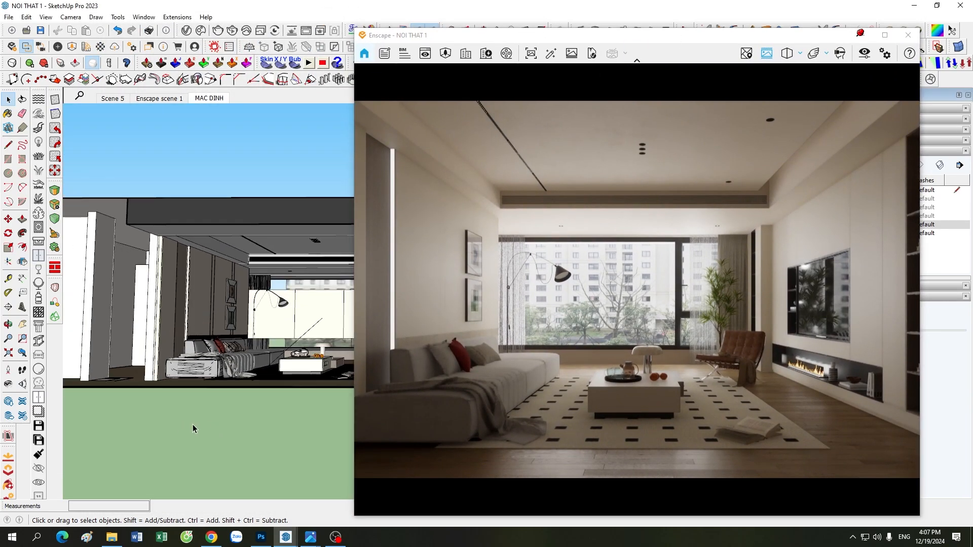
scroll(193, 426, up, 3)
scroll(242, 329, up, 6)
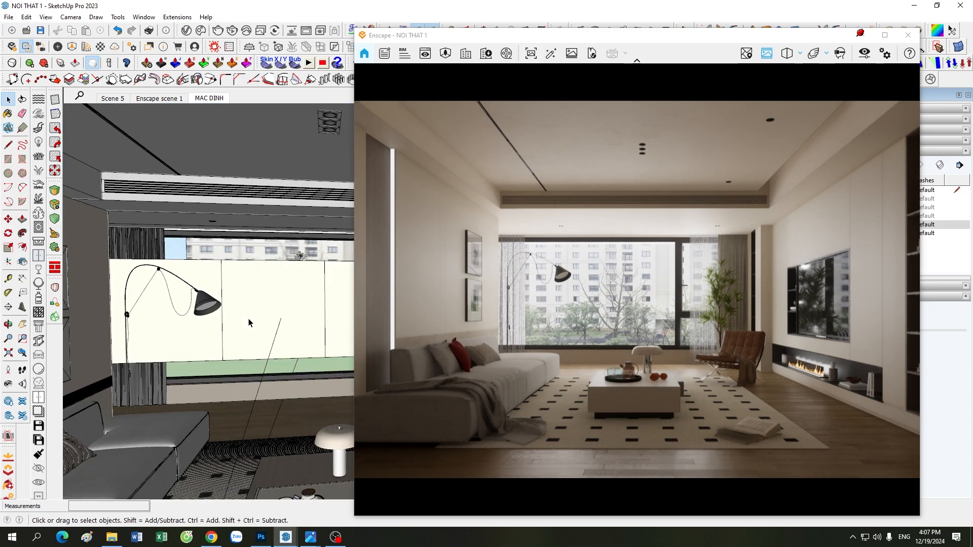
Open the rectangular light group at the window for editing and bring up the light's settings
scroll(249, 322, up, 2)
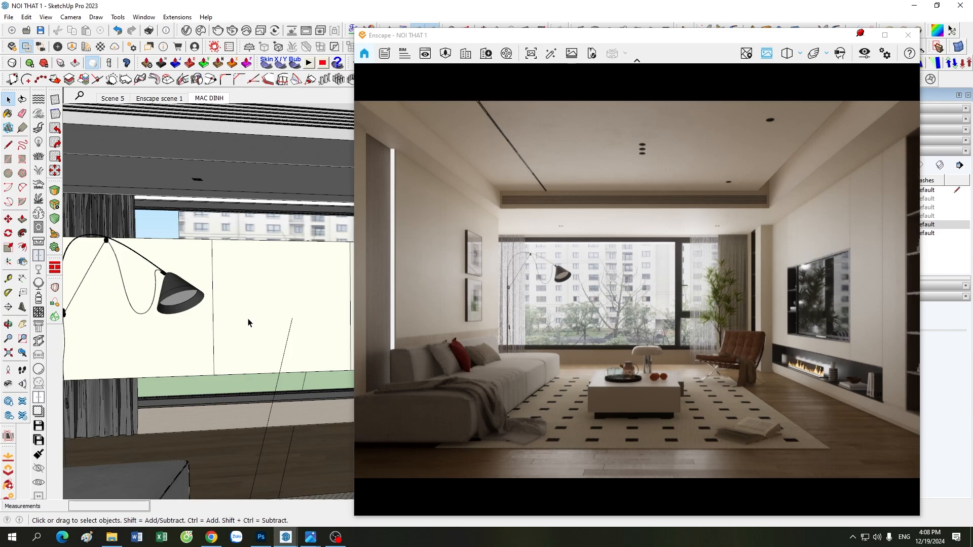
scroll(248, 322, down, 3)
mouse_move(249, 321)
middle_down()
mouse_move(229, 318)
mouse_move(256, 317)
middle_up()
scroll(248, 324, down, 4)
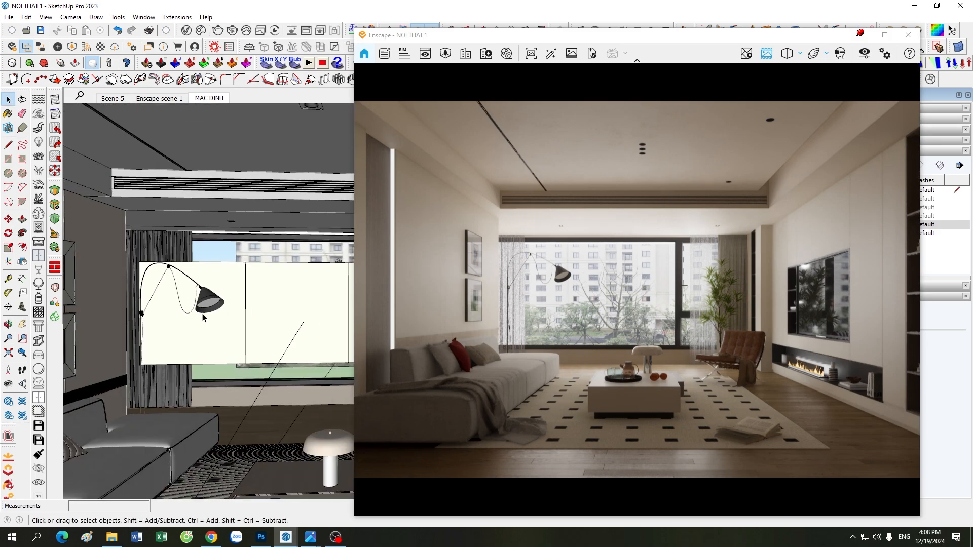
scroll(244, 330, up, 3)
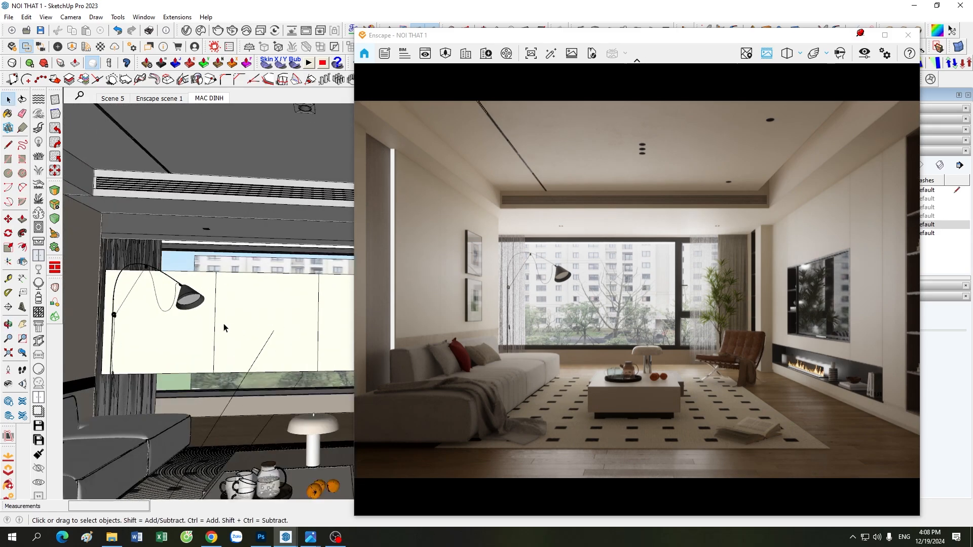
double_click(253, 321)
scroll(252, 319, down, 3)
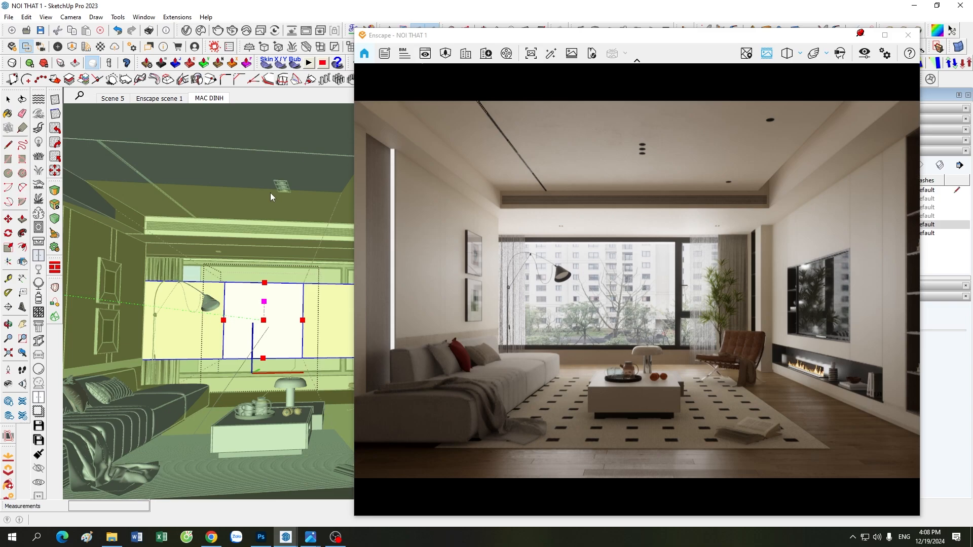
scroll(270, 193, up, 1)
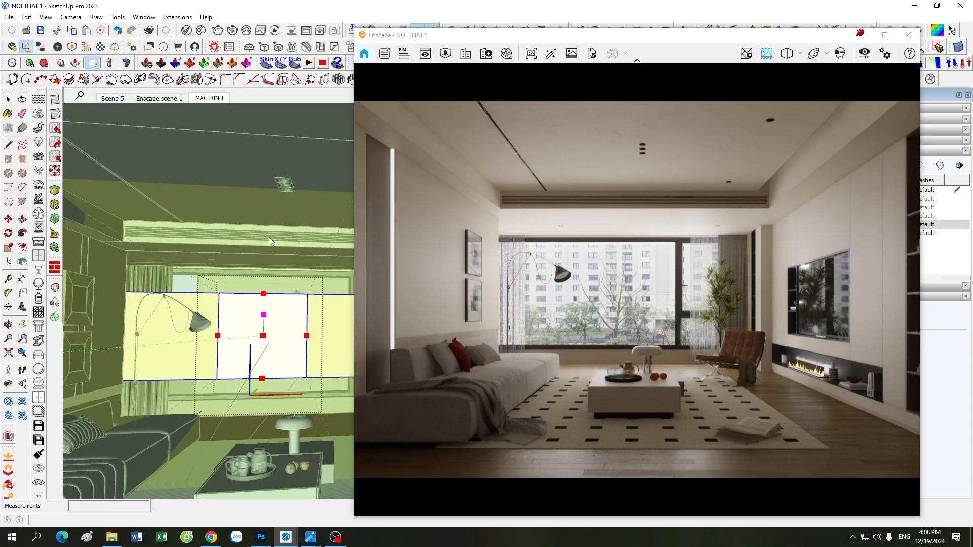
scroll(269, 236, up, 2)
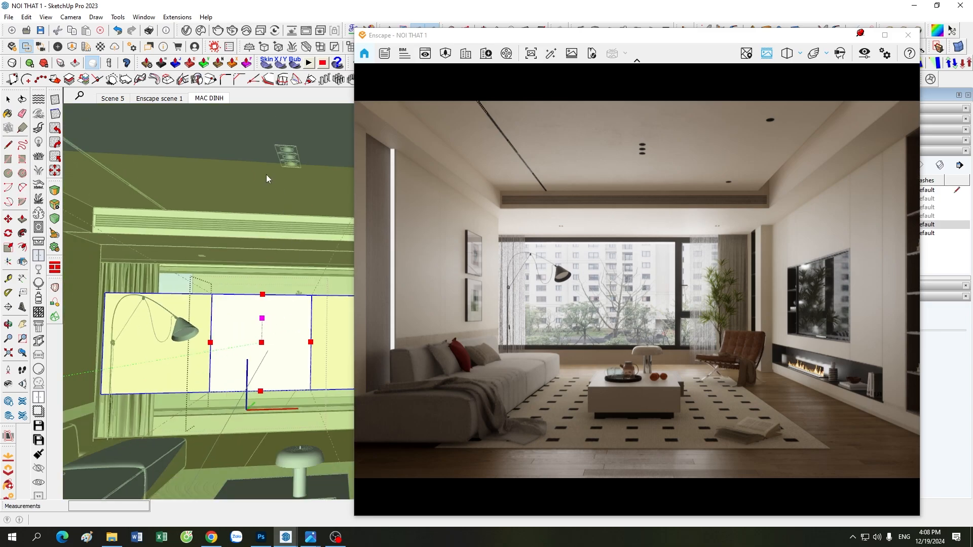
middle_drag(283, 260, 301, 233)
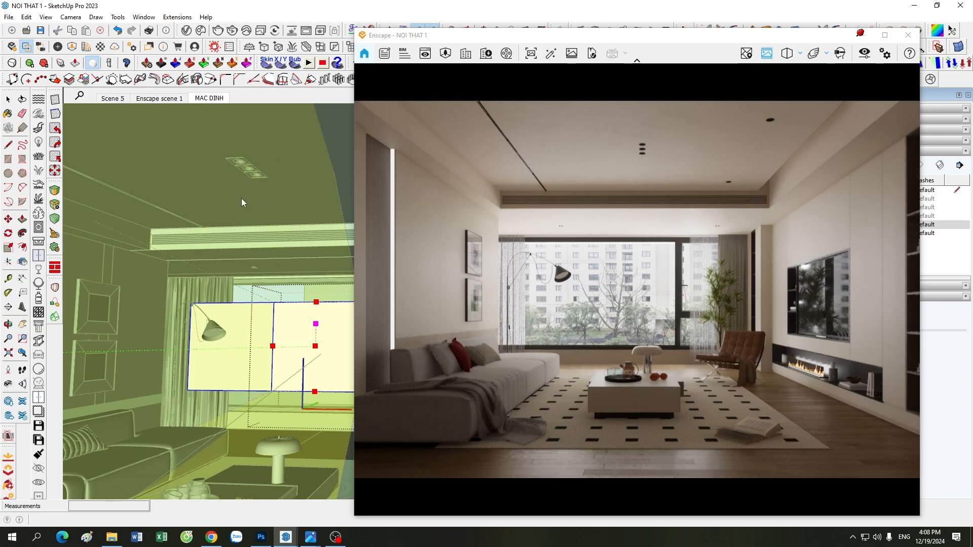
click(57, 46)
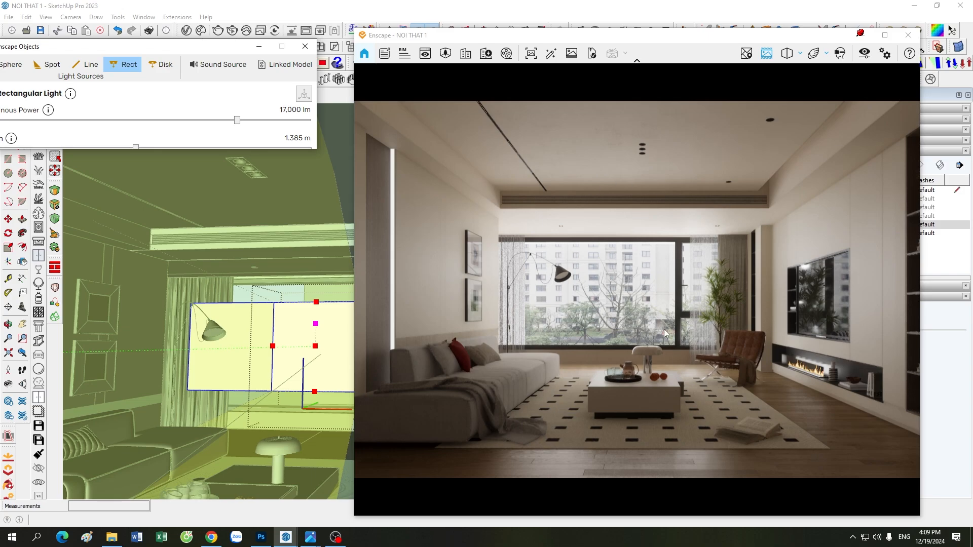
Examine in the live render how the rectangular lights illuminate the window, floor and seating area, then put away the light settings
click(667, 311)
scroll(668, 312, up, 3)
scroll(667, 311, up, 5)
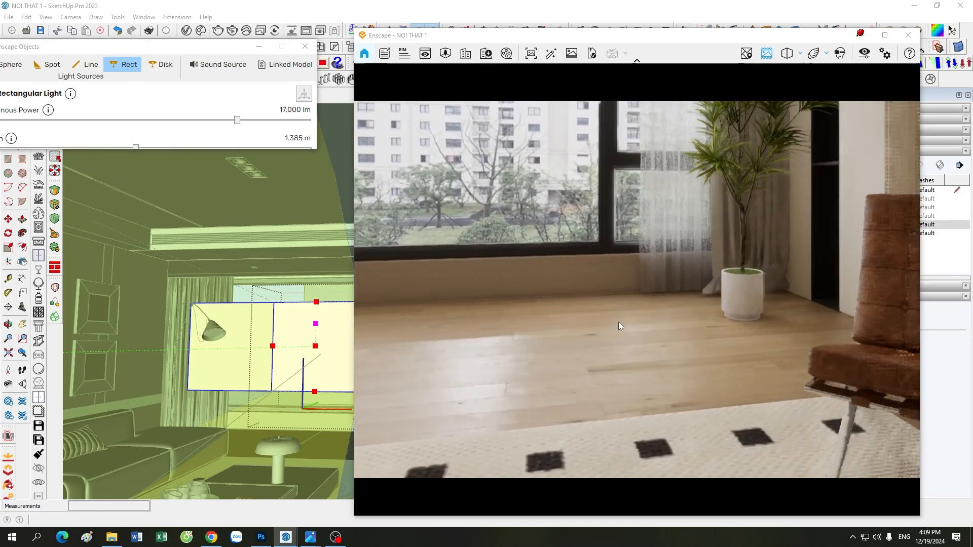
scroll(615, 322, down, 3)
drag(613, 322, 607, 345)
scroll(607, 346, down, 8)
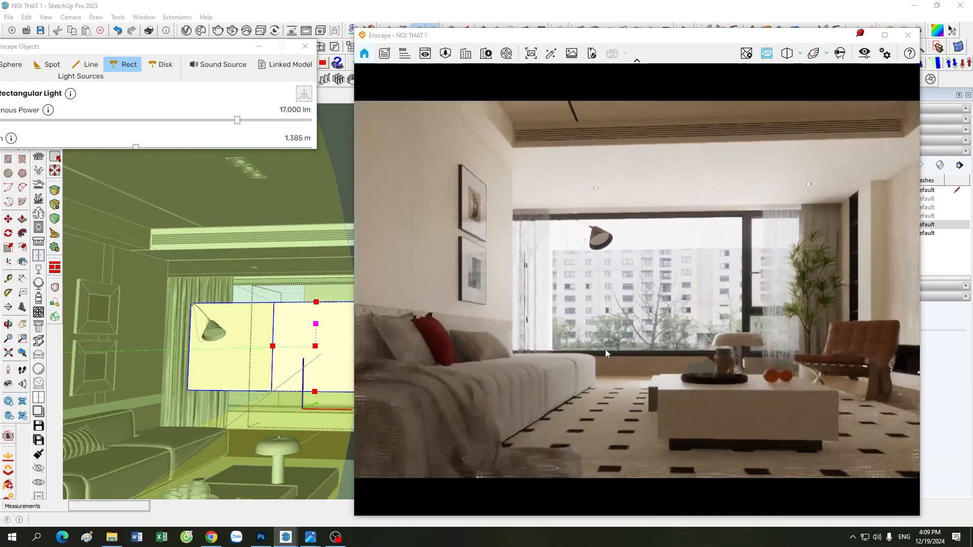
scroll(614, 360, down, 4)
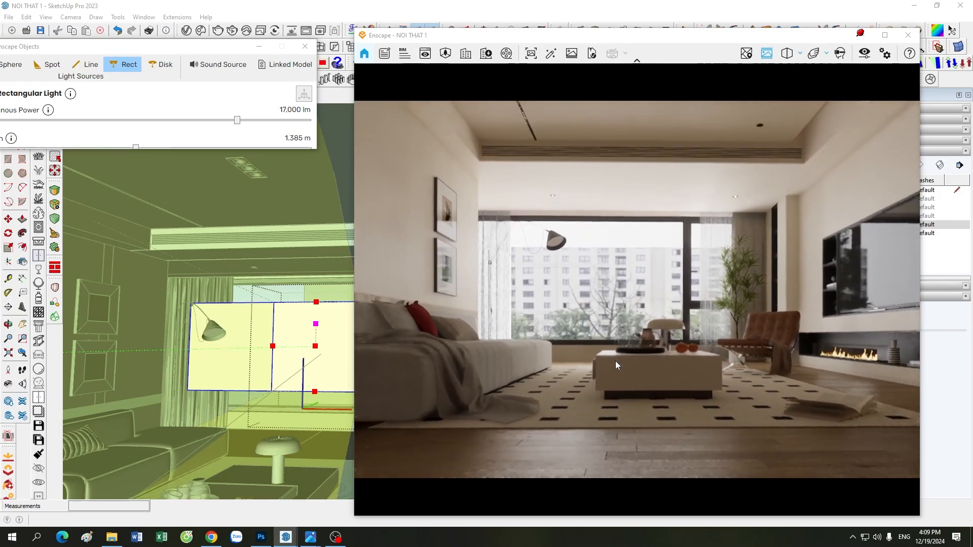
click(259, 47)
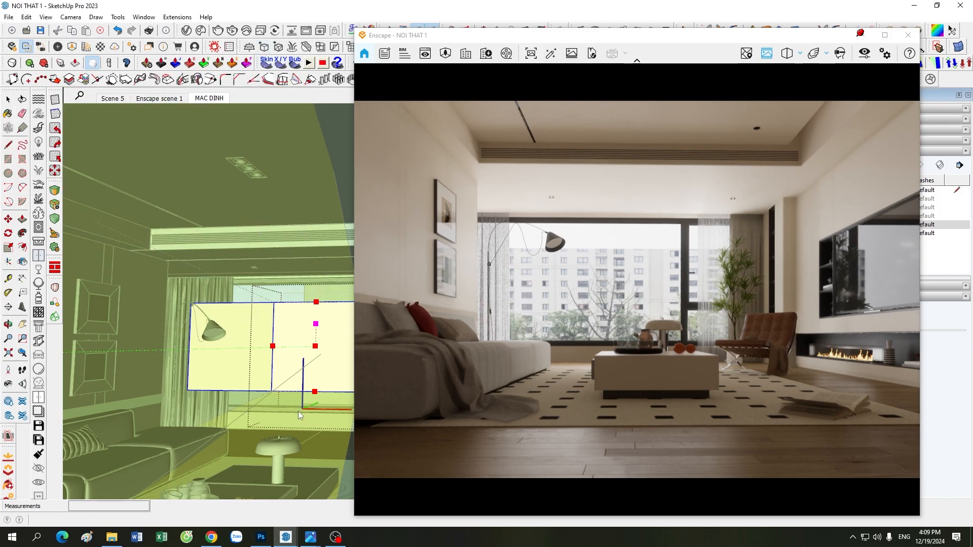
middle_drag(222, 109, 274, 235)
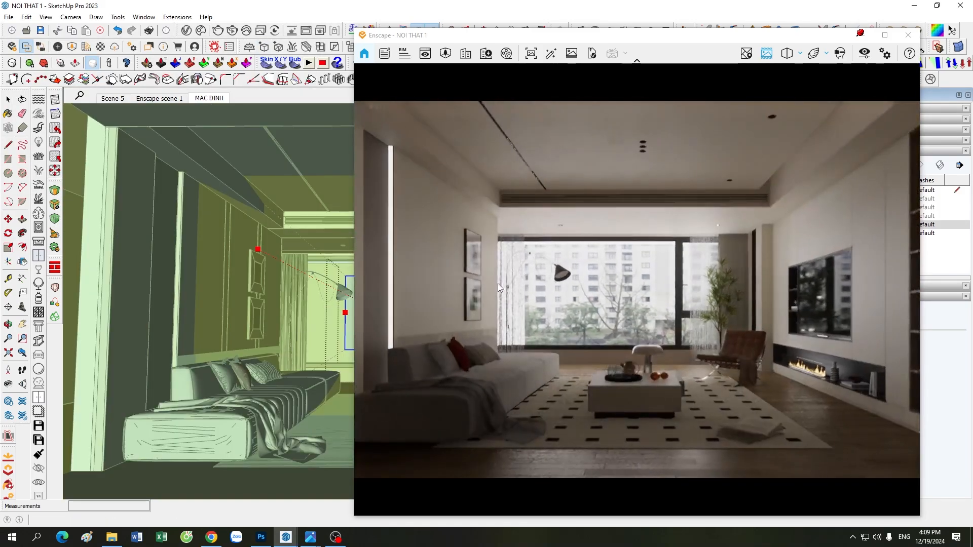
Hide and show the 02. DEN RECT tag again to compare the render without and with the rectangular lights
drag(684, 42, 653, 34)
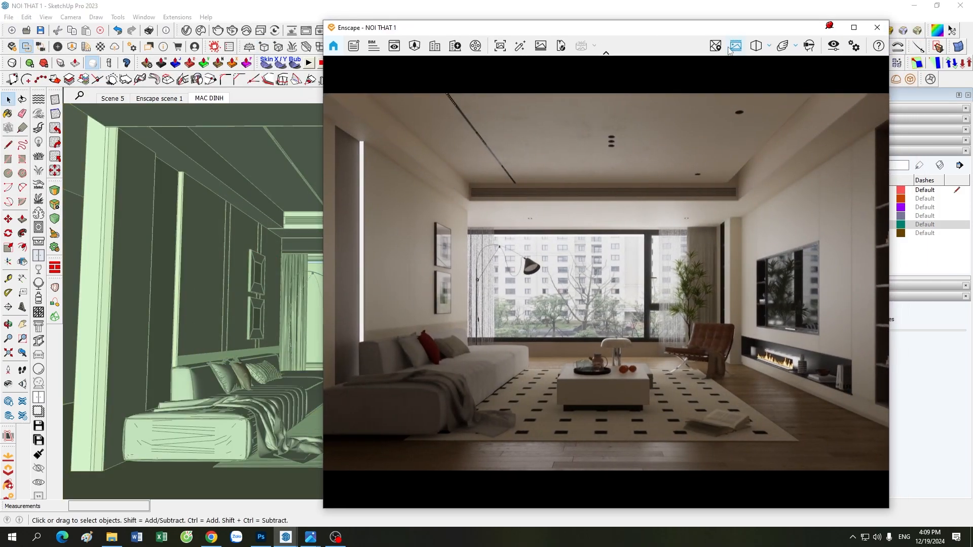
drag(735, 33, 518, 27)
click(788, 233)
click(788, 224)
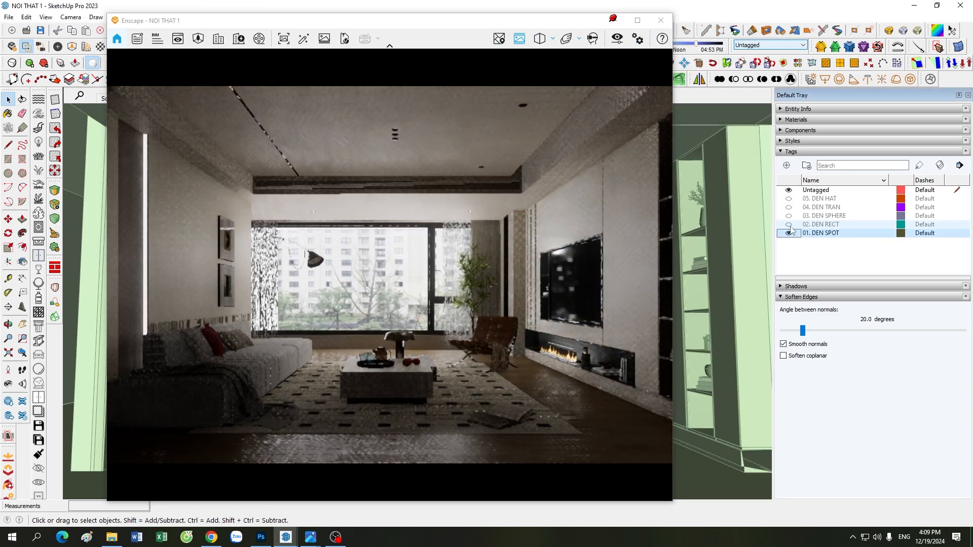
mouse_move(451, 26)
mouse_down()
mouse_move(601, 23)
mouse_move(683, 26)
mouse_move(559, 34)
mouse_move(726, 36)
mouse_up()
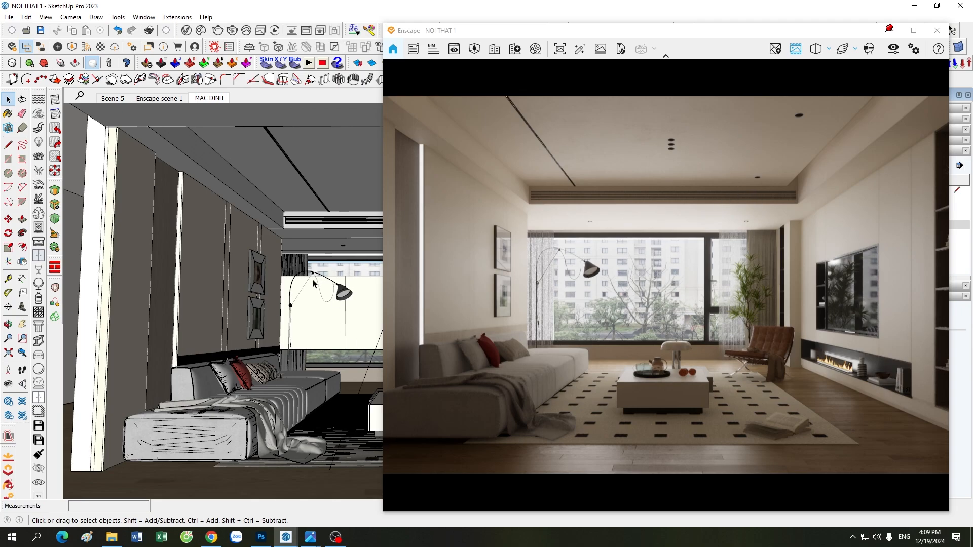
drag(635, 32, 595, 35)
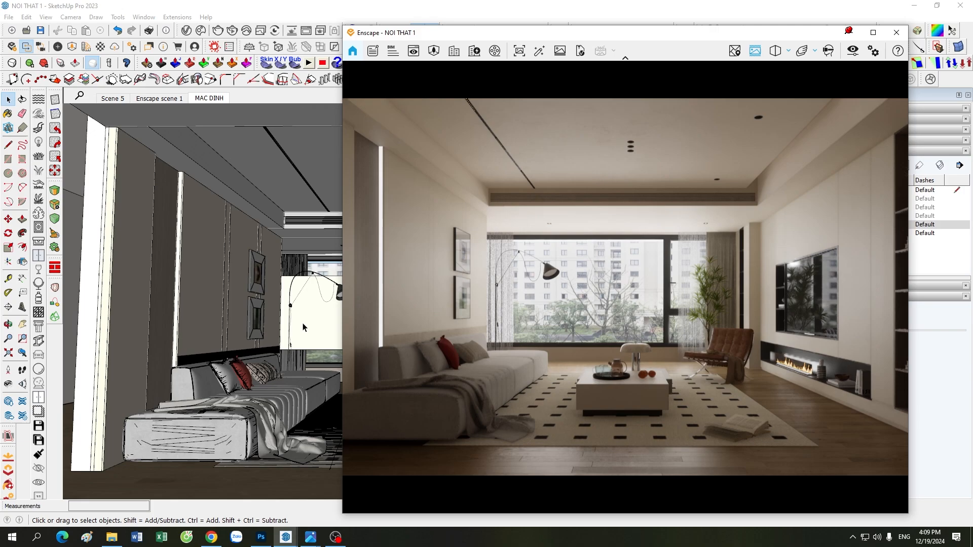
View the room model from outside its open side, then bring the Enscape render back and put away the visual settings
scroll(238, 313, down, 6)
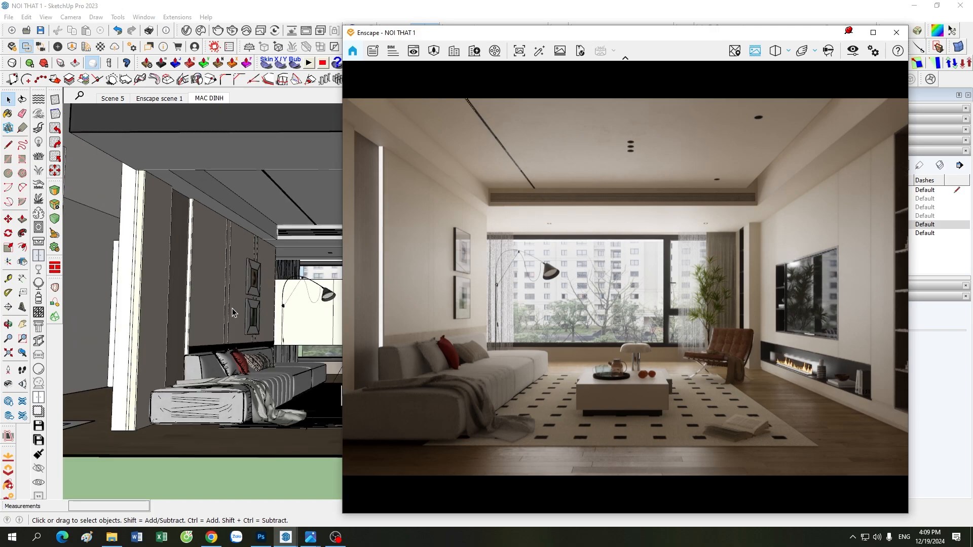
mouse_move(264, 412)
middle_down()
mouse_move(249, 409)
mouse_move(261, 390)
mouse_move(164, 381)
middle_up()
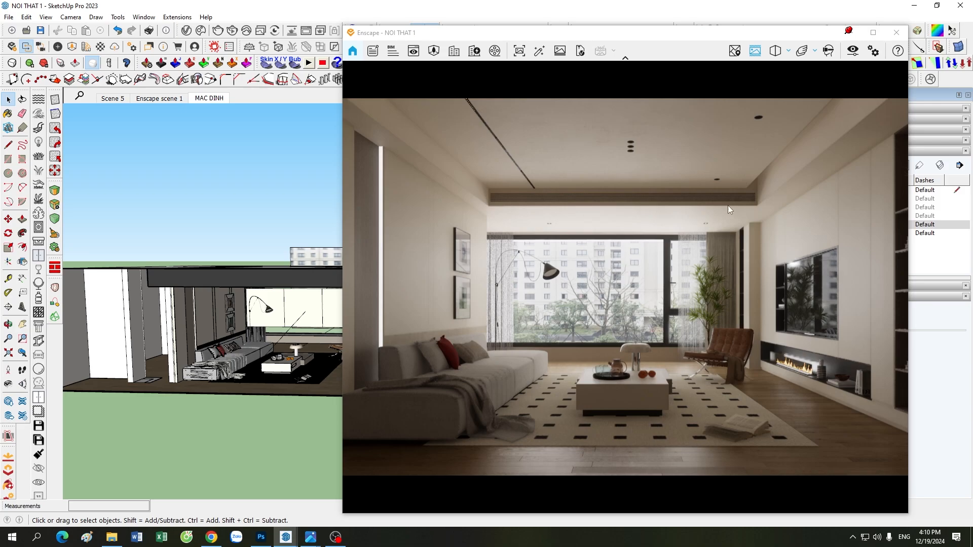
click(849, 32)
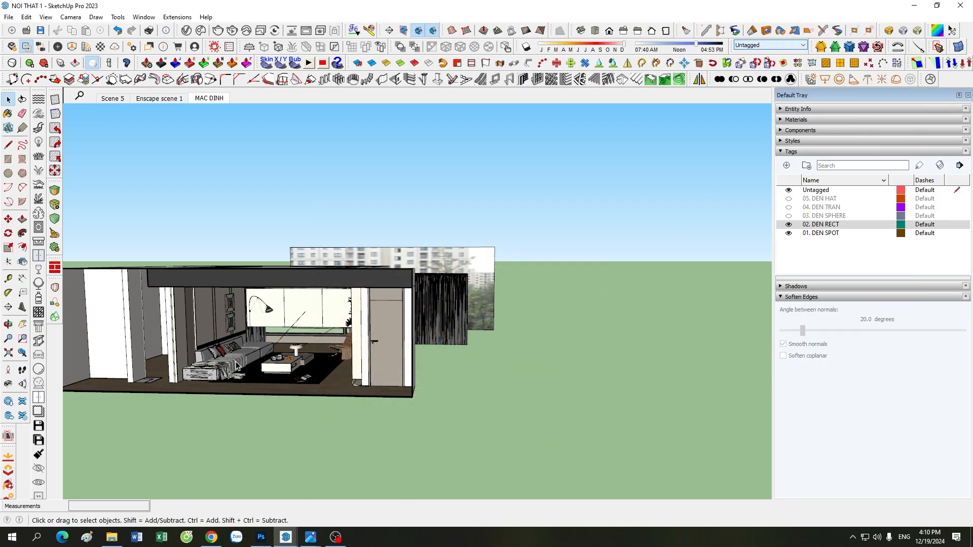
scroll(236, 365, up, 5)
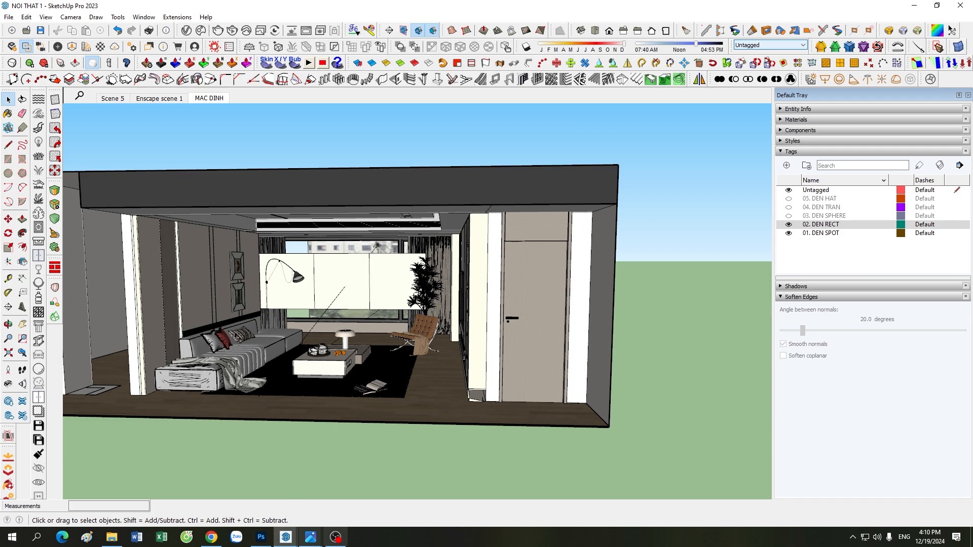
mouse_move(286, 537)
click(287, 491)
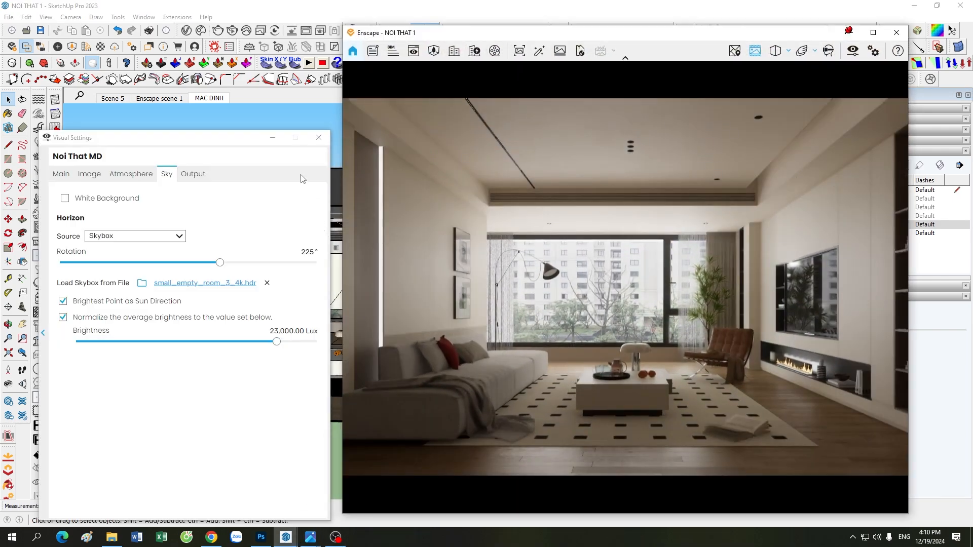
click(273, 137)
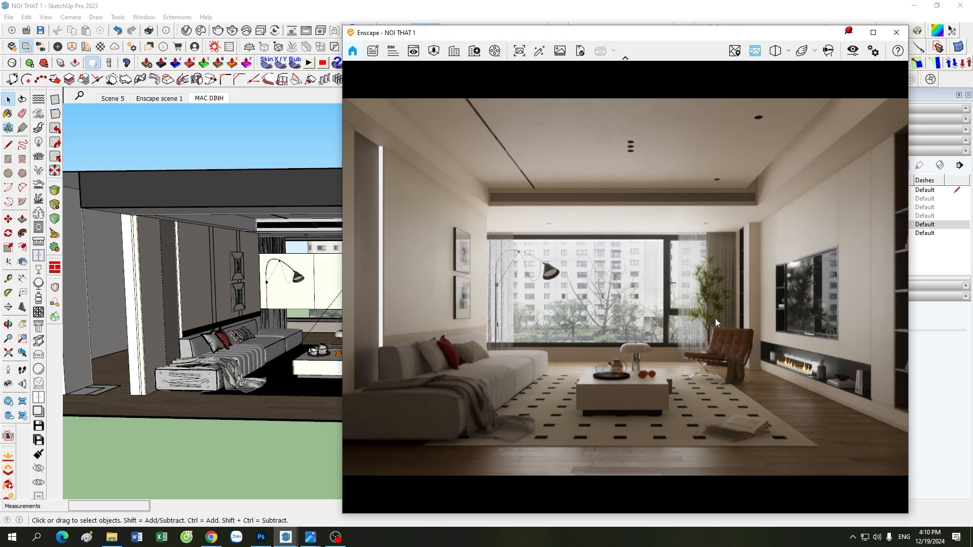
click(251, 456)
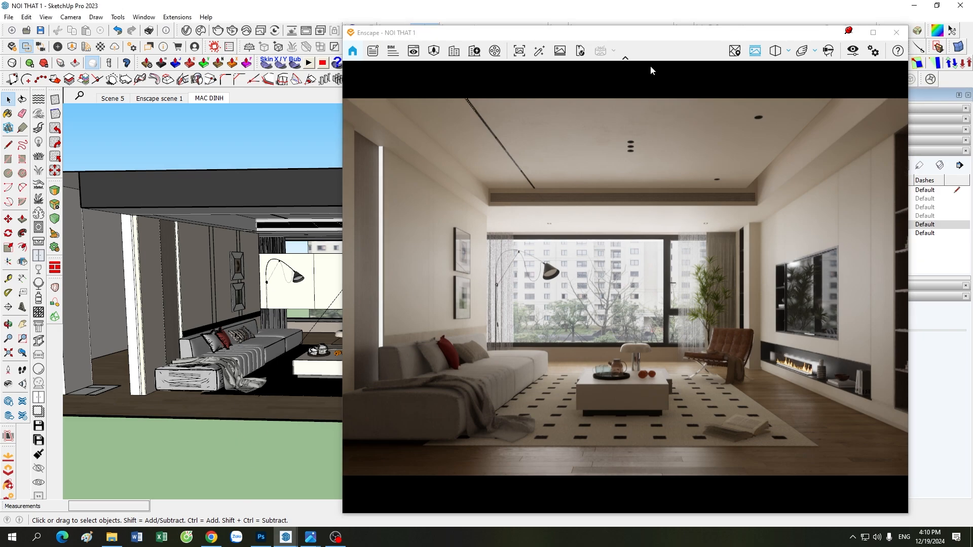
Turn on the visibility of the 03. DEN SPHERE tag to add the sphere light to the render
drag(660, 41, 493, 35)
click(821, 216)
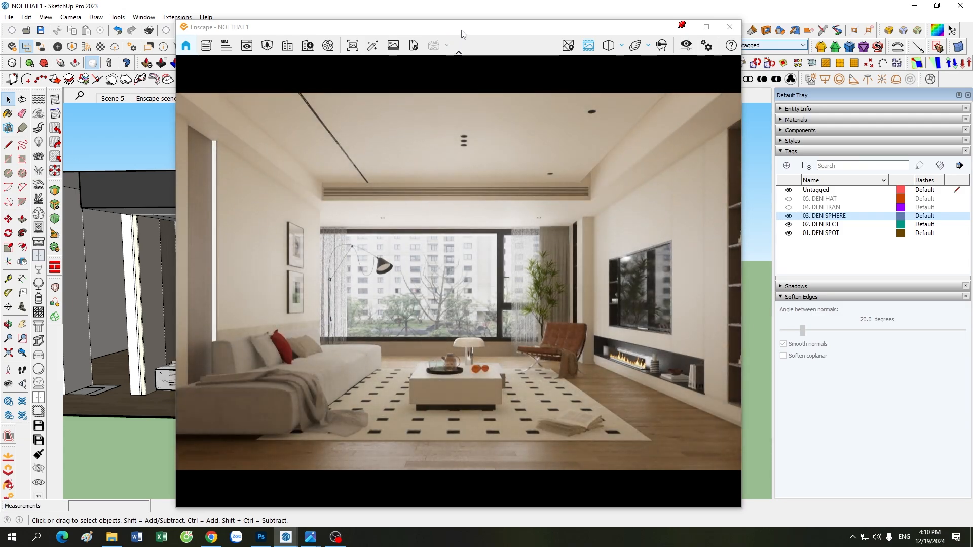
drag(471, 32, 650, 25)
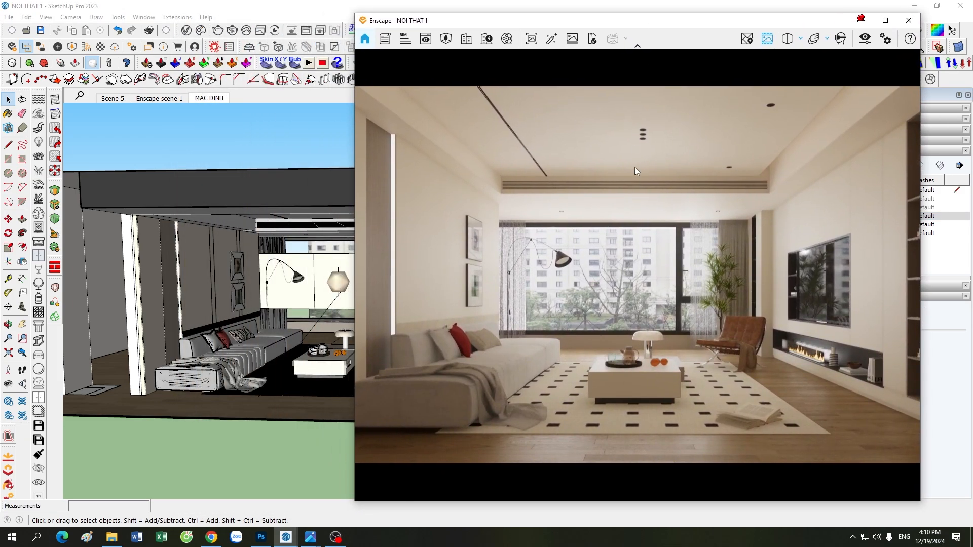
Examine in the live render how the sphere light brightens the living room from several viewpoints
right_drag(616, 249, 662, 405)
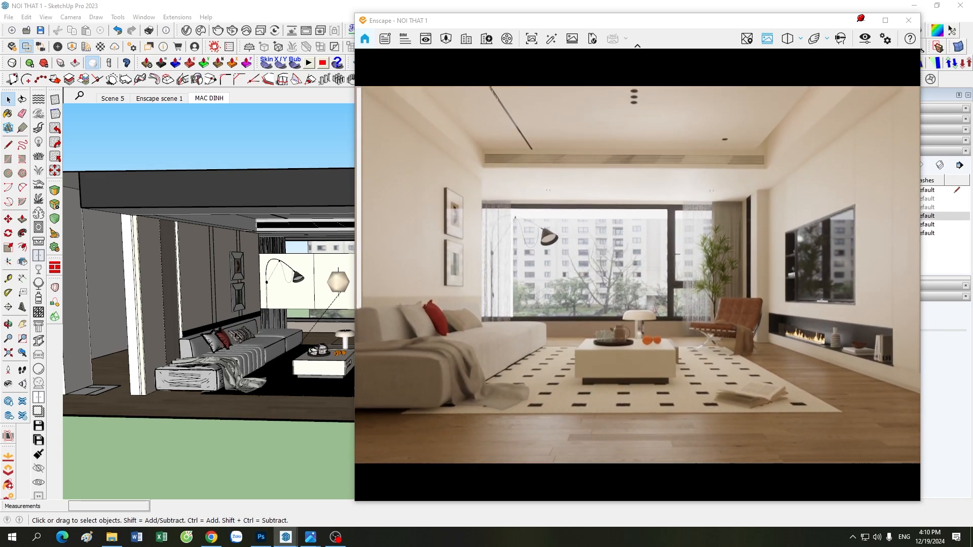
scroll(329, 318, down, 2)
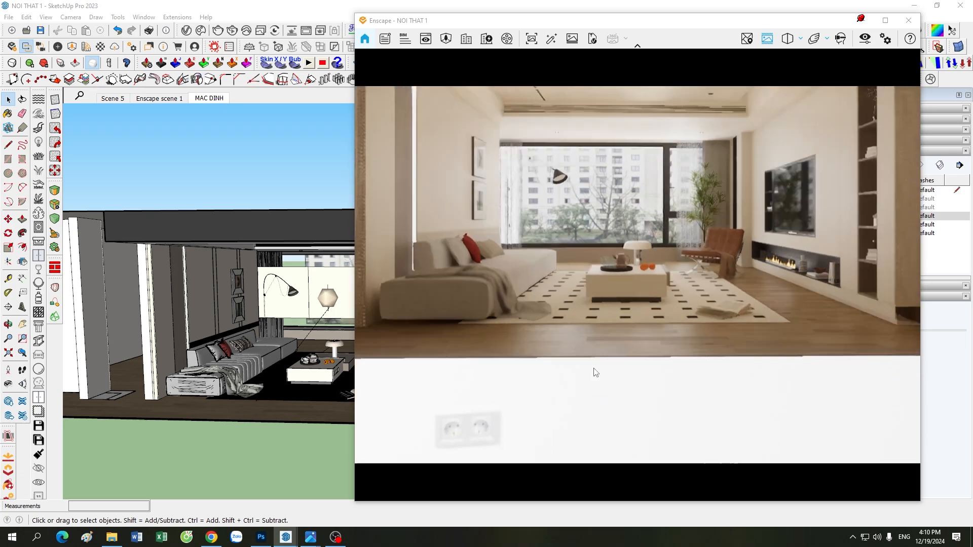
scroll(595, 373, up, 5)
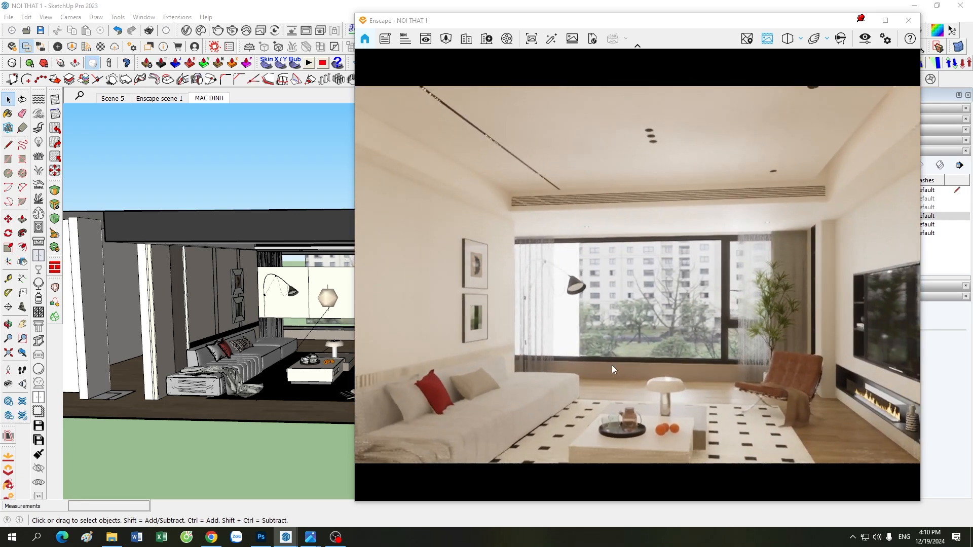
right_drag(612, 365, 617, 369)
scroll(617, 369, down, 3)
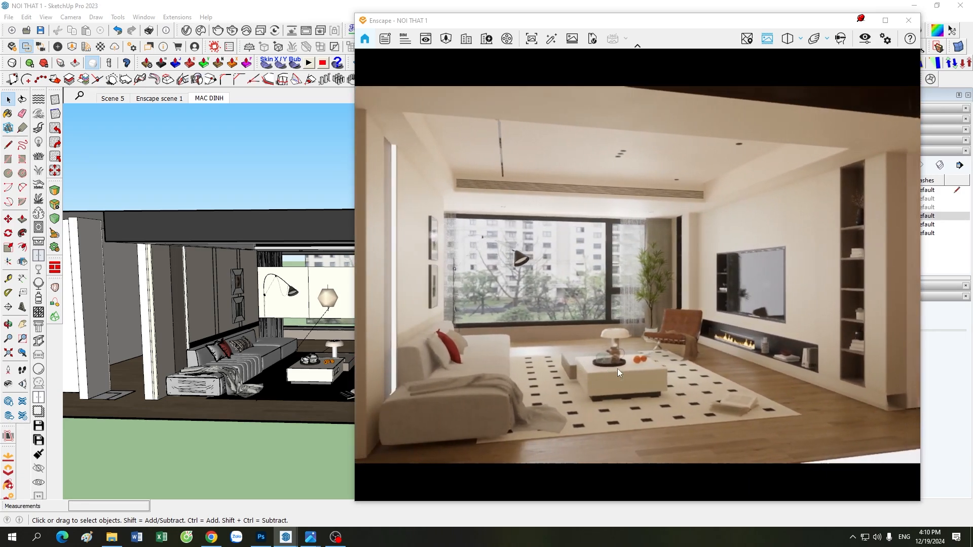
drag(617, 369, 638, 372)
Put the render away and sample the material of the sphere light in front of the window to check its colour temperature
click(239, 439)
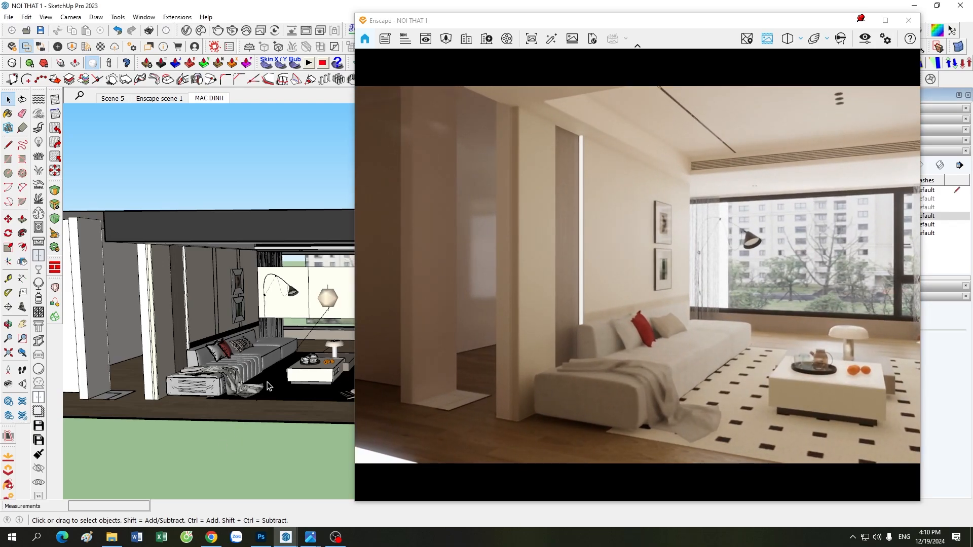
scroll(238, 438, down, 2)
scroll(304, 316, up, 5)
scroll(315, 317, up, 5)
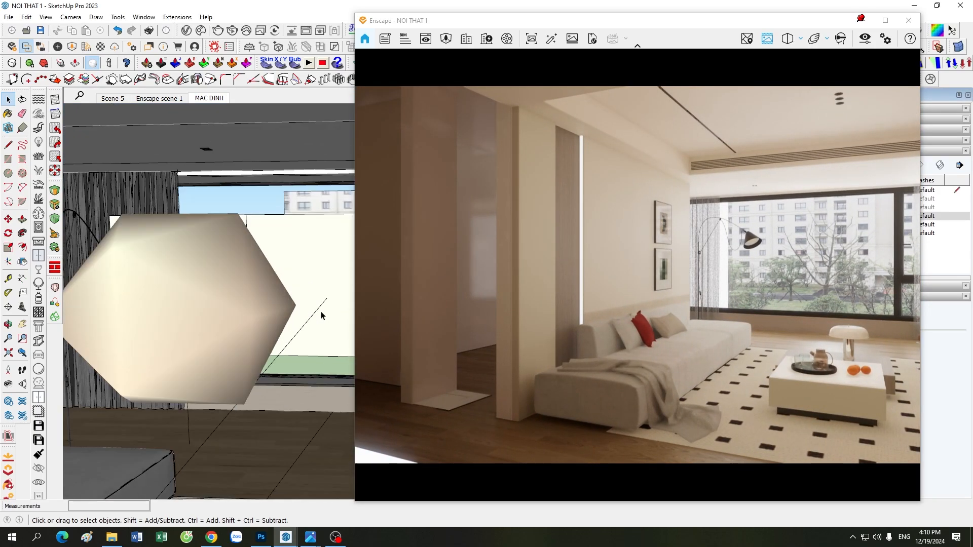
scroll(237, 304, down, 1)
click(908, 20)
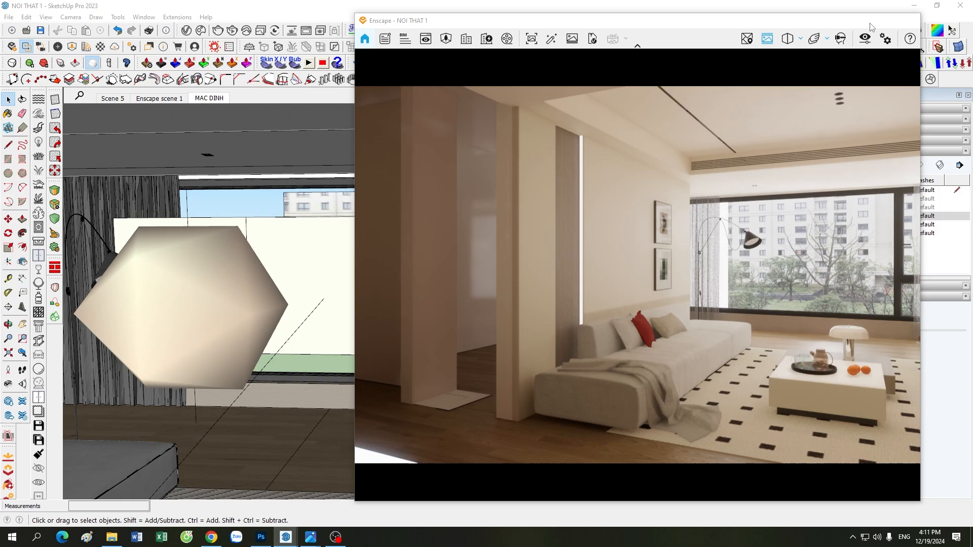
click(836, 120)
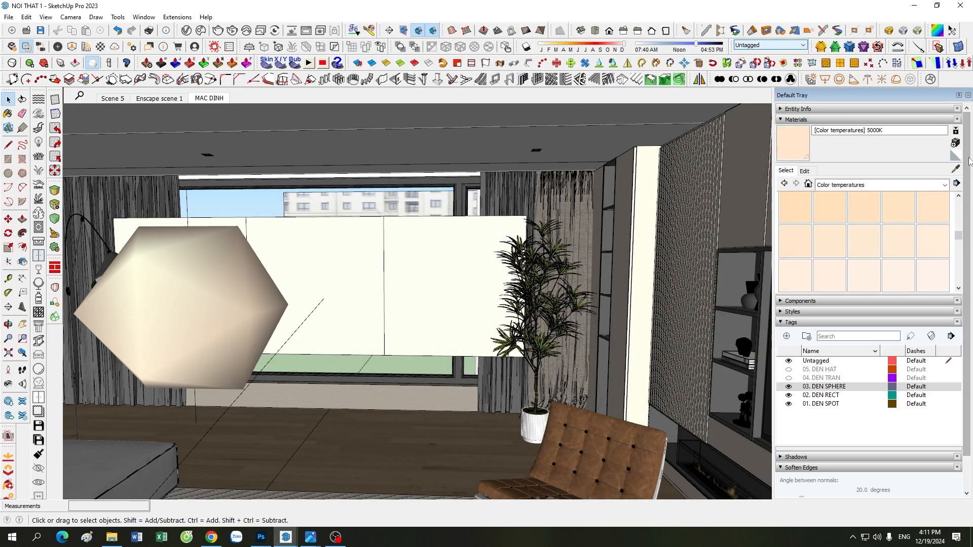
click(955, 170)
click(250, 279)
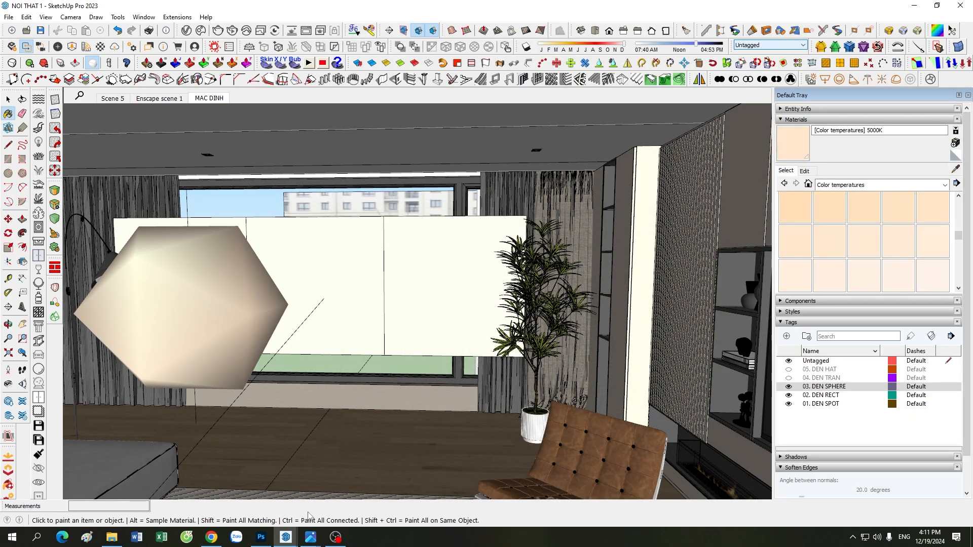
Bring the Enscape render back beside the model, put away the visual settings and return to selecting objects
click(284, 499)
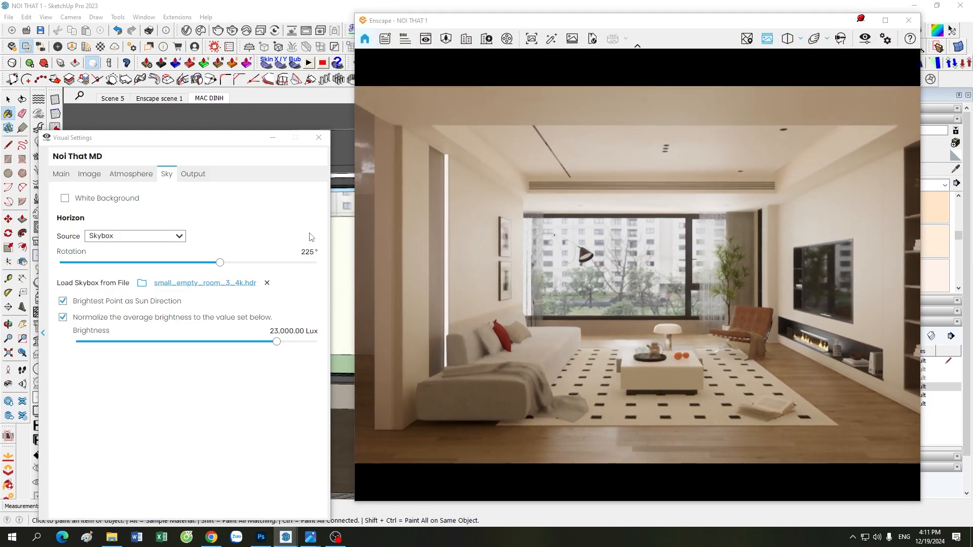
click(272, 142)
key(space)
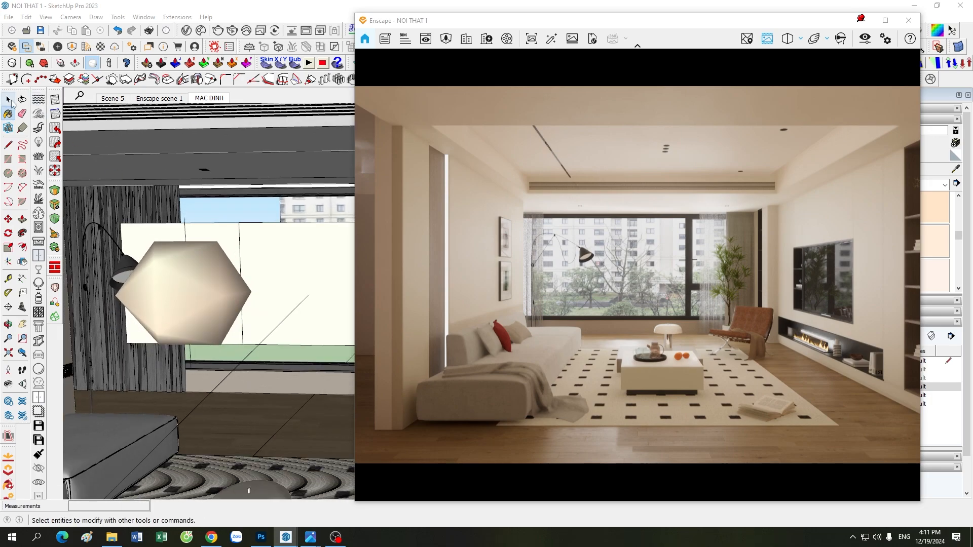
Open the Enscape light settings for the sphere light in front of the window
scroll(224, 326, down, 8)
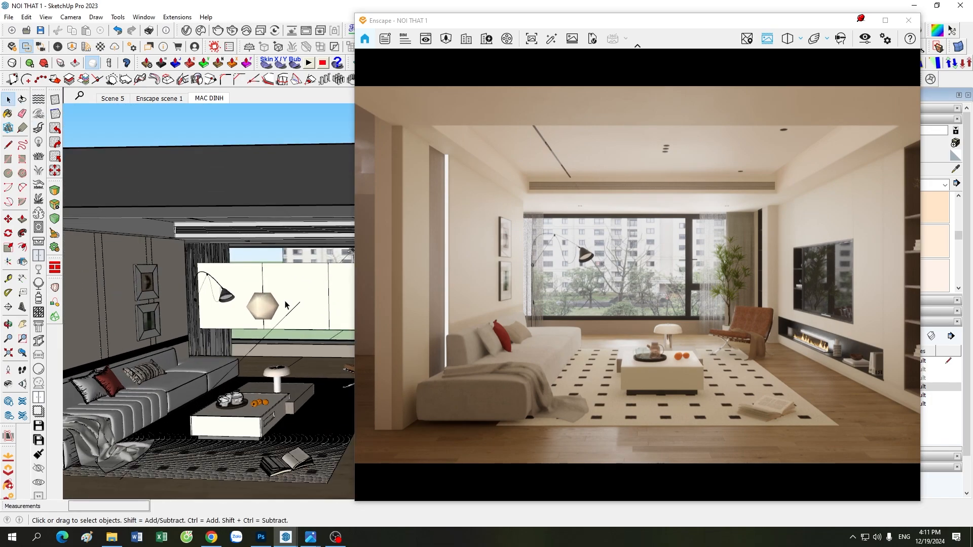
click(58, 47)
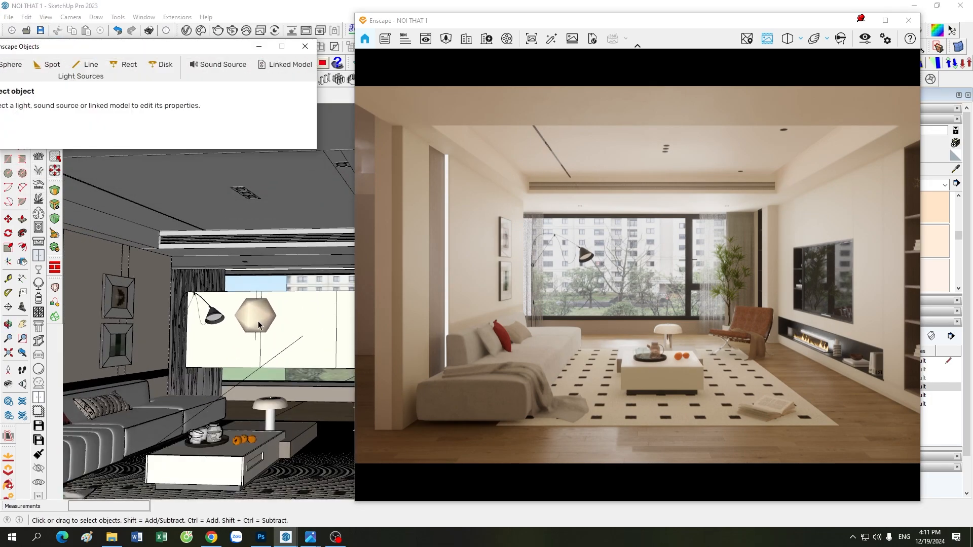
scroll(257, 320, up, 3)
double_click(257, 321)
click(257, 320)
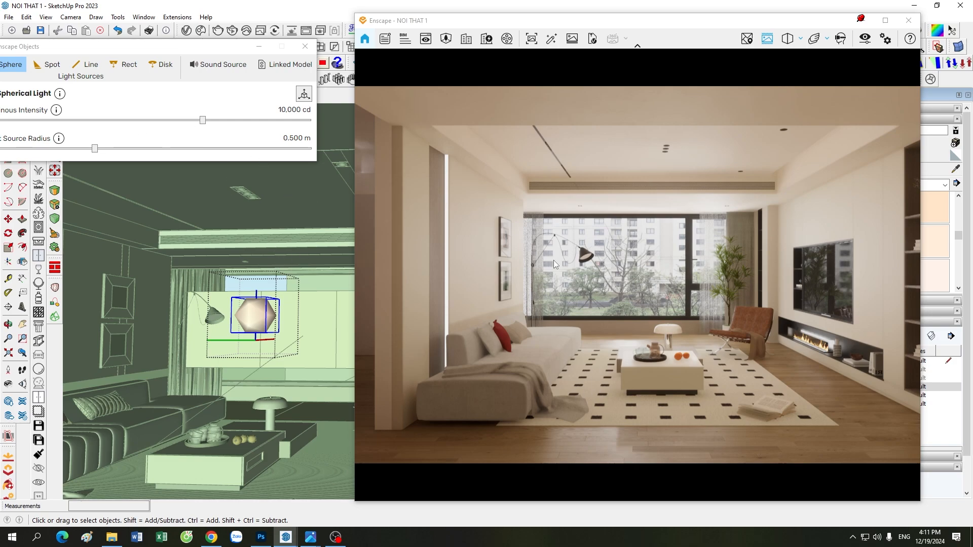
Set the sphere light's luminous intensity to 9,000 cd and view the effect in the render
click(282, 110)
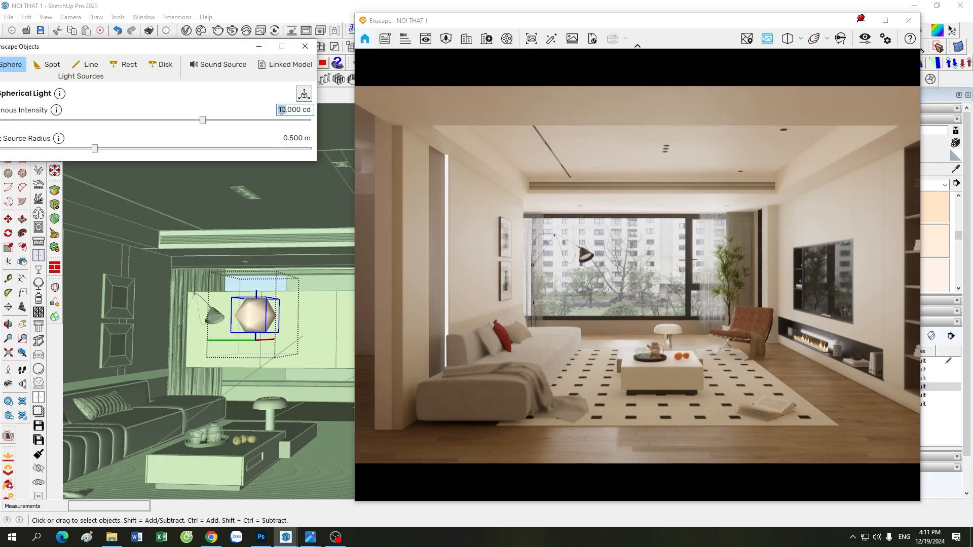
text(100)
key(Return)
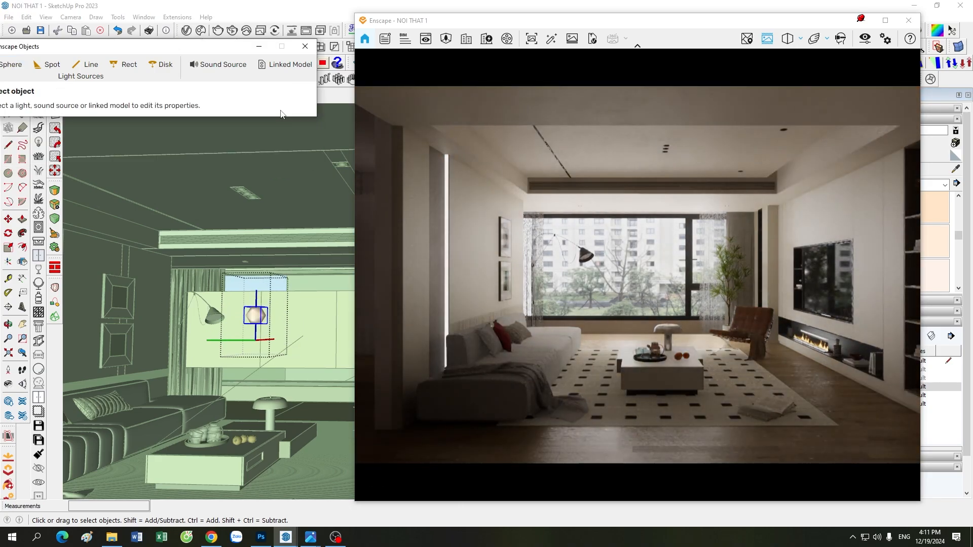
click(259, 320)
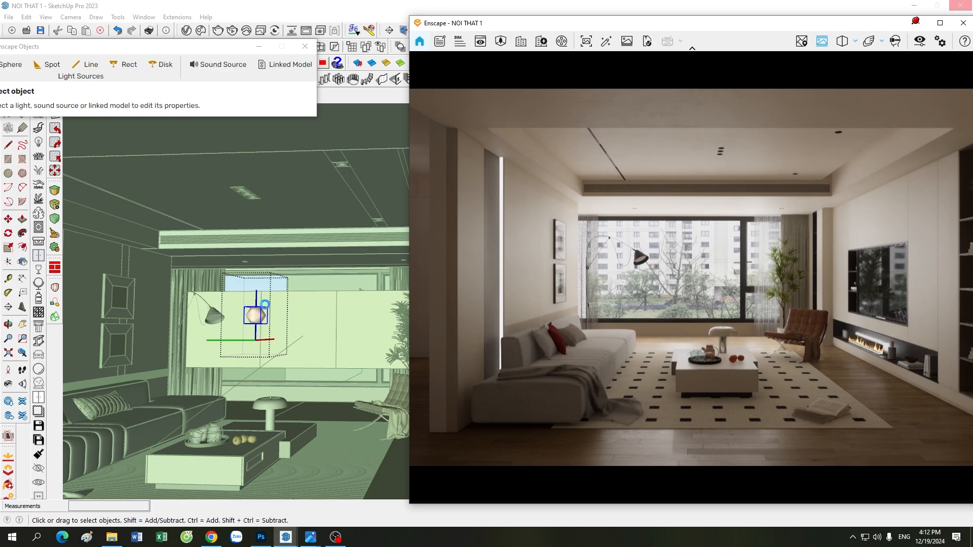
click(266, 308)
click(254, 318)
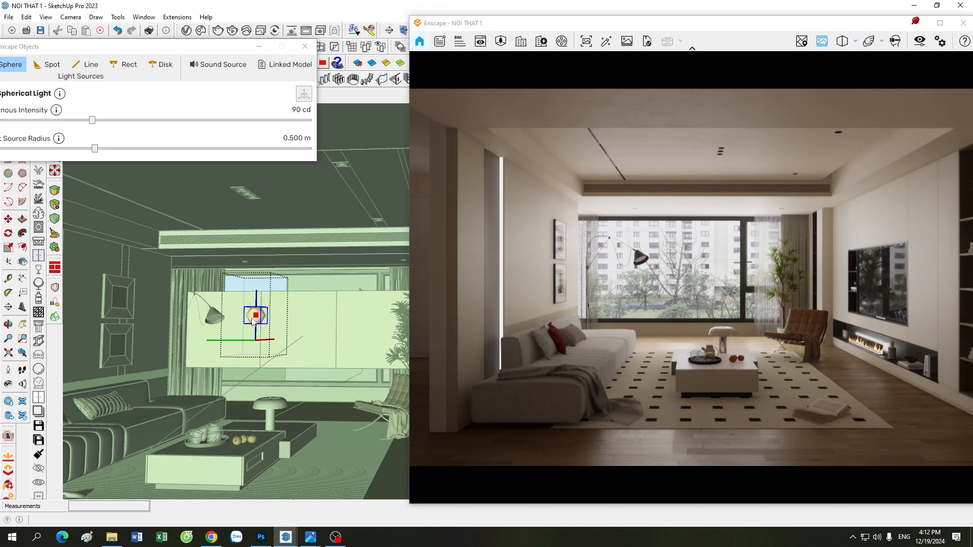
double_click(295, 110)
text(90 0)
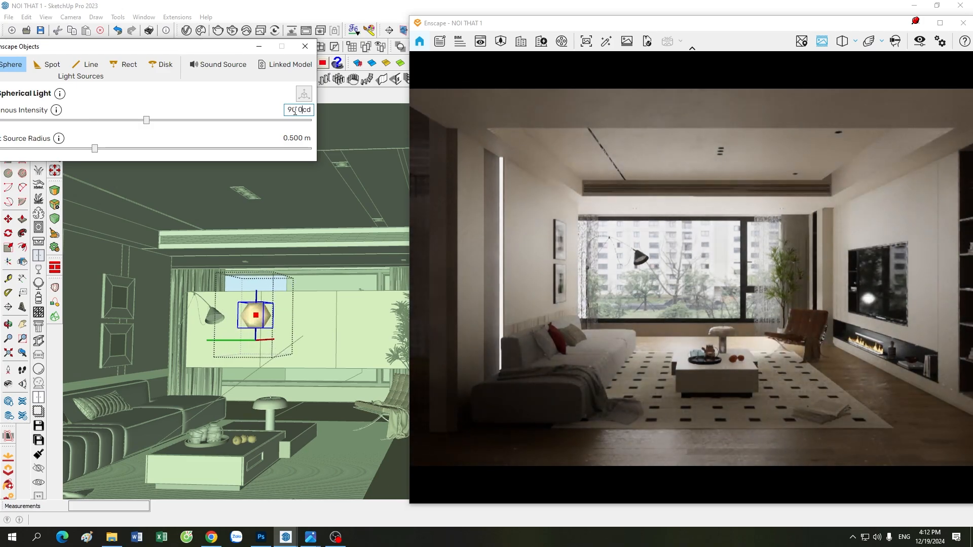
text(0)
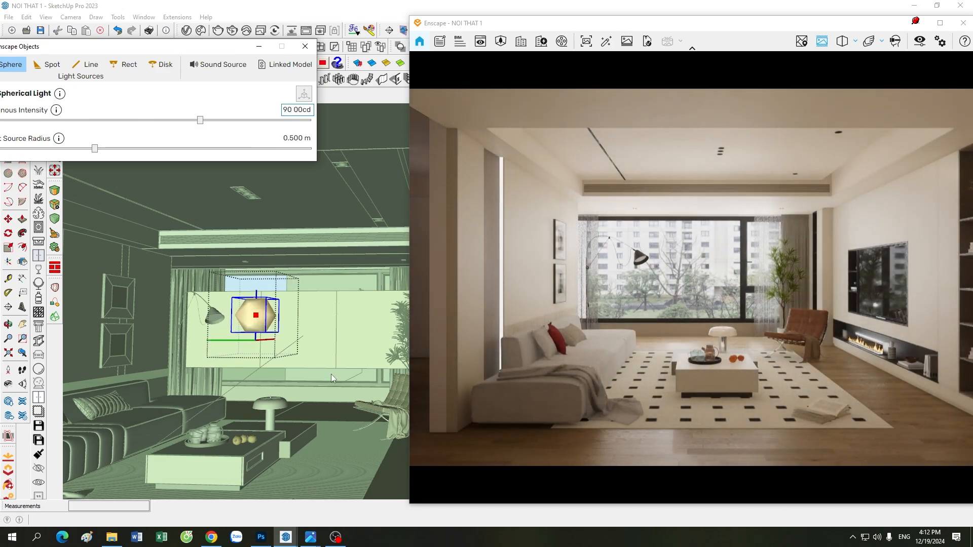
click(556, 362)
mouse_move(556, 361)
mouse_down()
mouse_move(545, 360)
mouse_move(555, 344)
mouse_move(608, 305)
mouse_move(594, 309)
mouse_up()
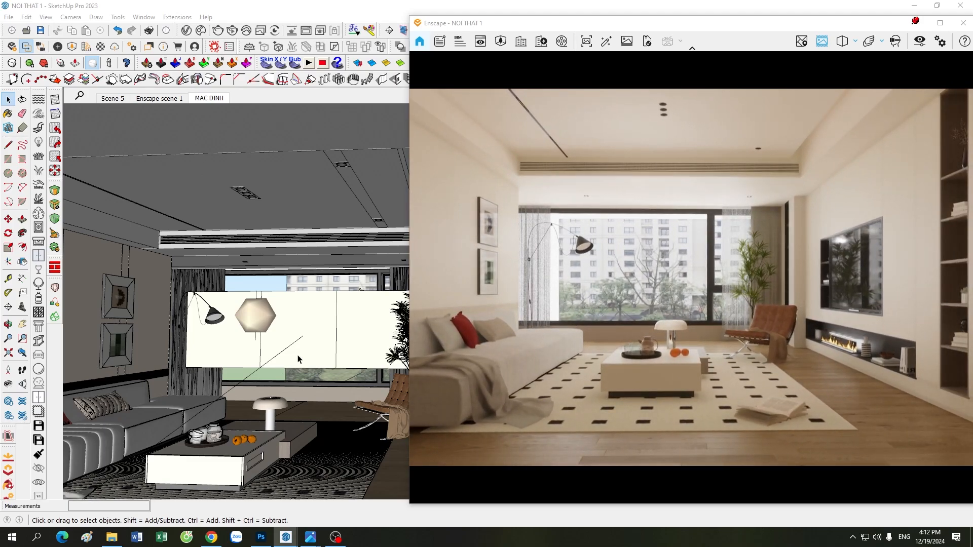
Set the luminous power of the middle rectangular light in front of the window to 16,000 lm
double_click(297, 356)
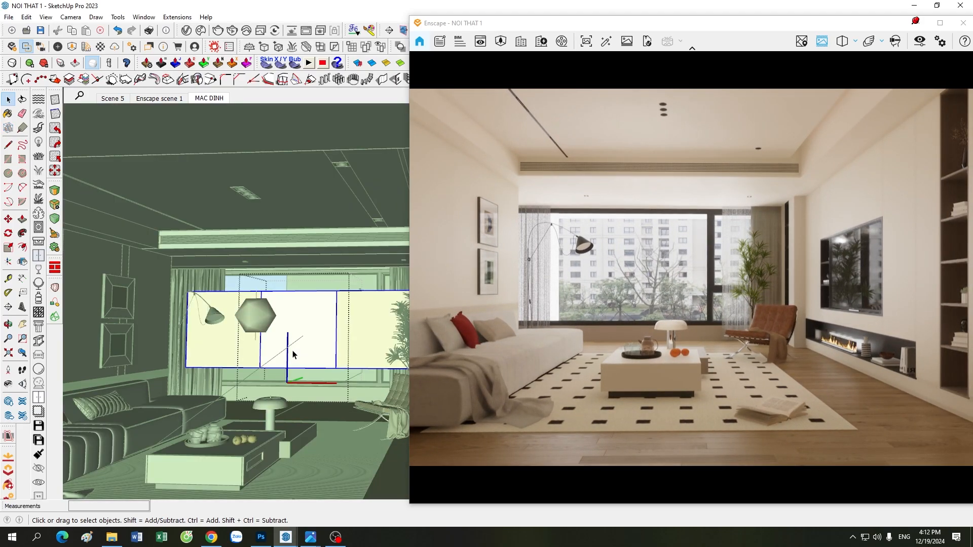
click(293, 354)
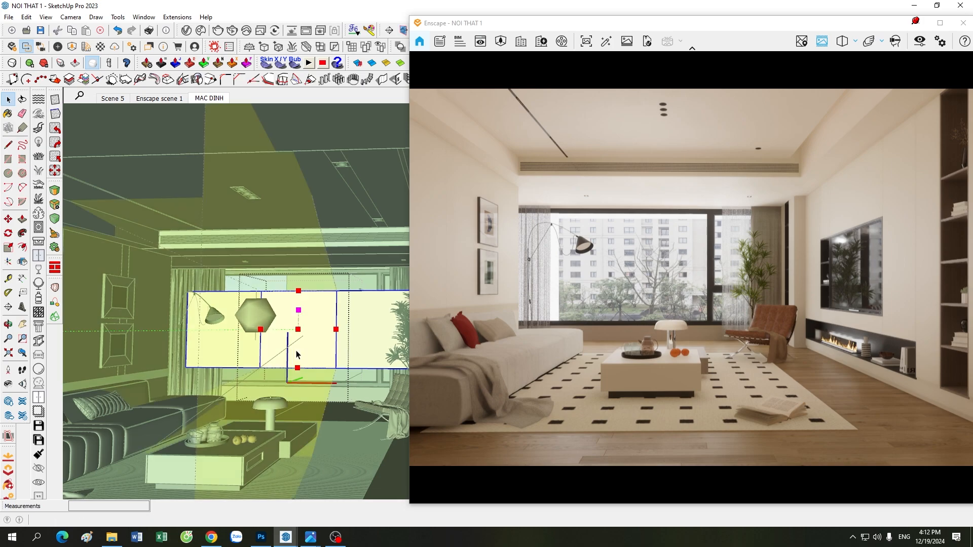
click(58, 46)
click(287, 112)
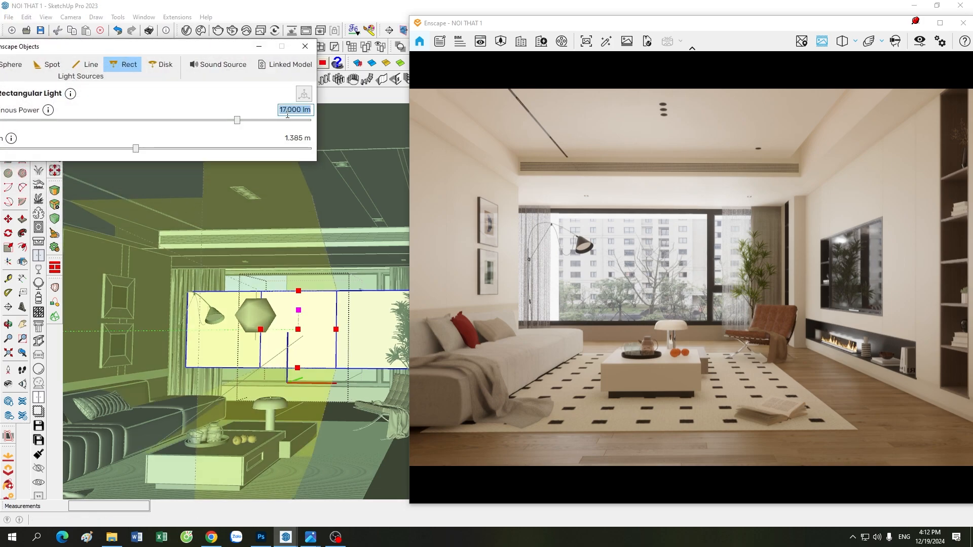
text(16,000)
key(Return)
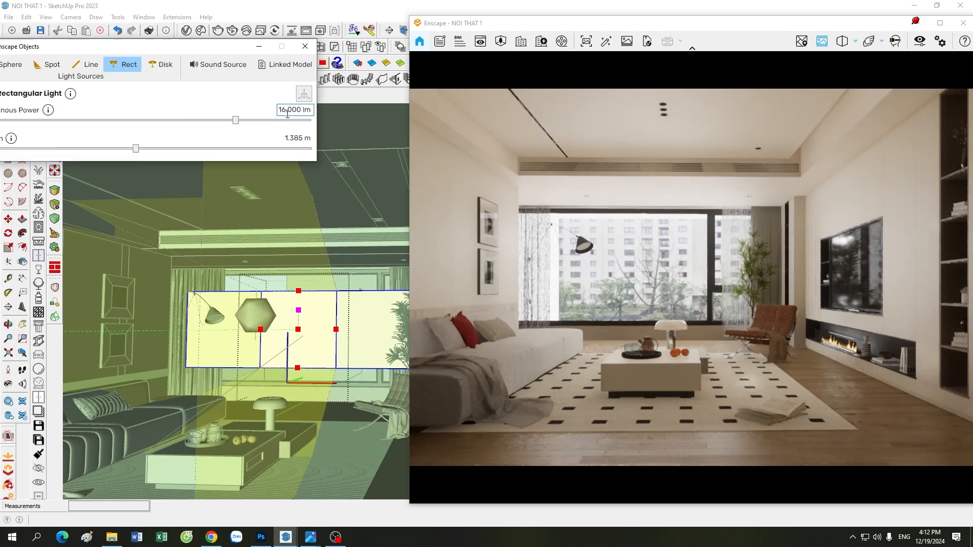
click(331, 387)
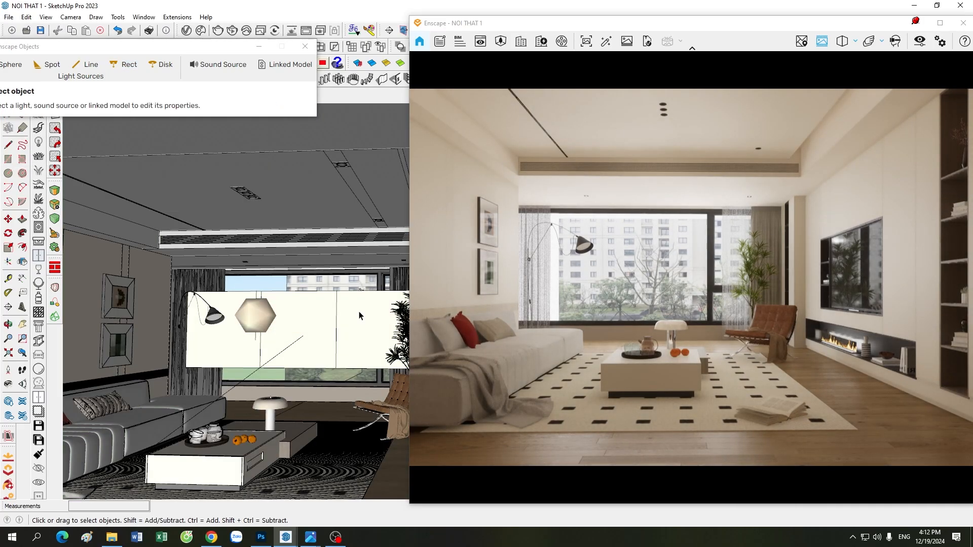
Examine the render with the adjusted lights and review the sphere light's luminous intensity
drag(591, 317, 624, 327)
scroll(624, 327, down, 3)
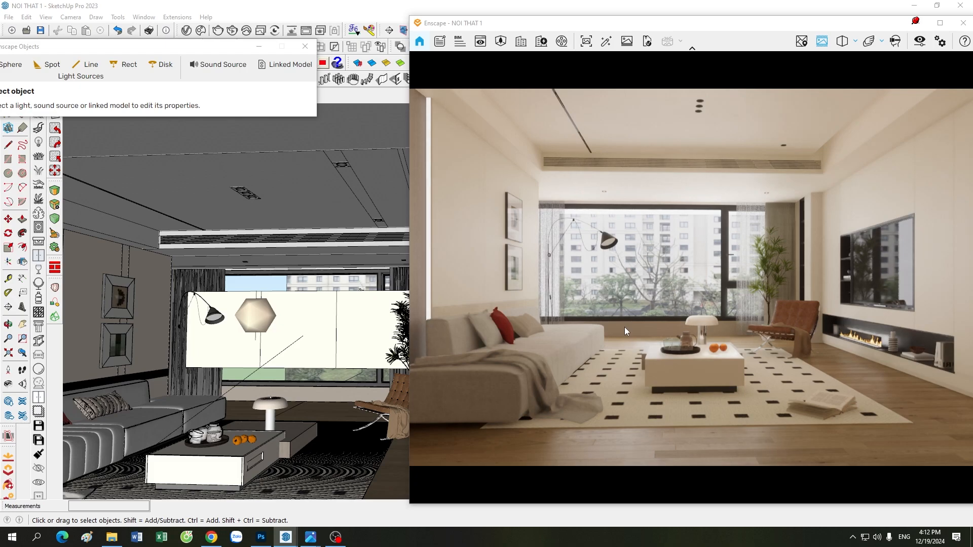
drag(574, 23, 484, 37)
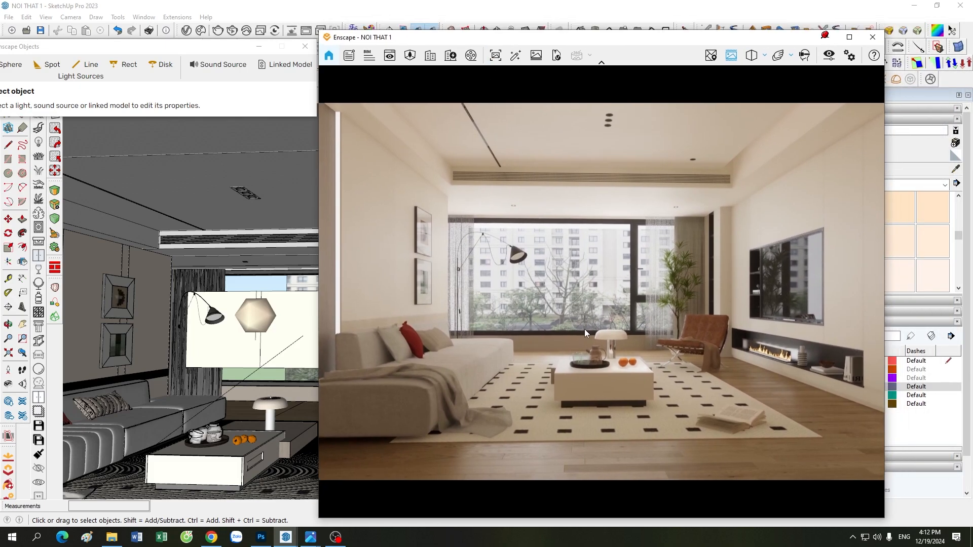
mouse_move(570, 330)
mouse_down()
mouse_move(585, 329)
mouse_move(552, 332)
mouse_up()
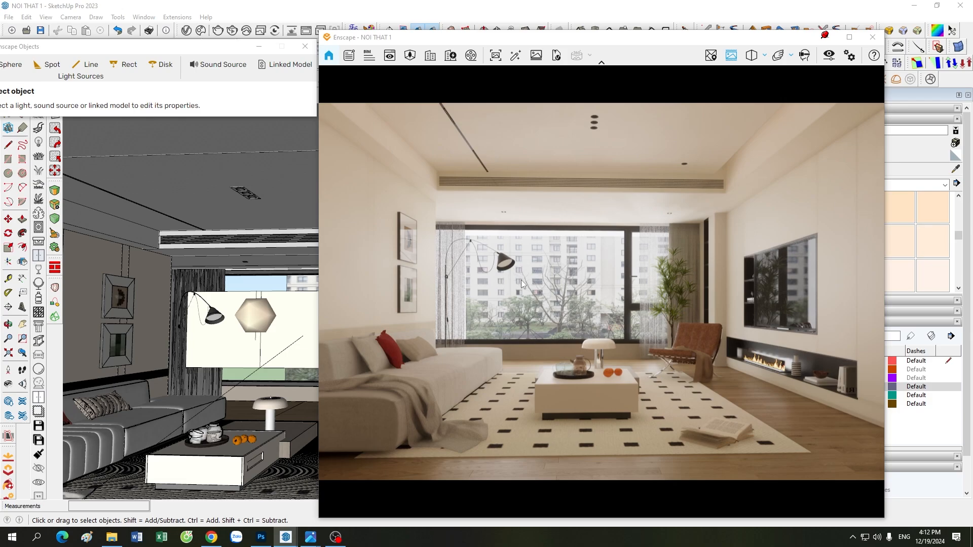
click(256, 314)
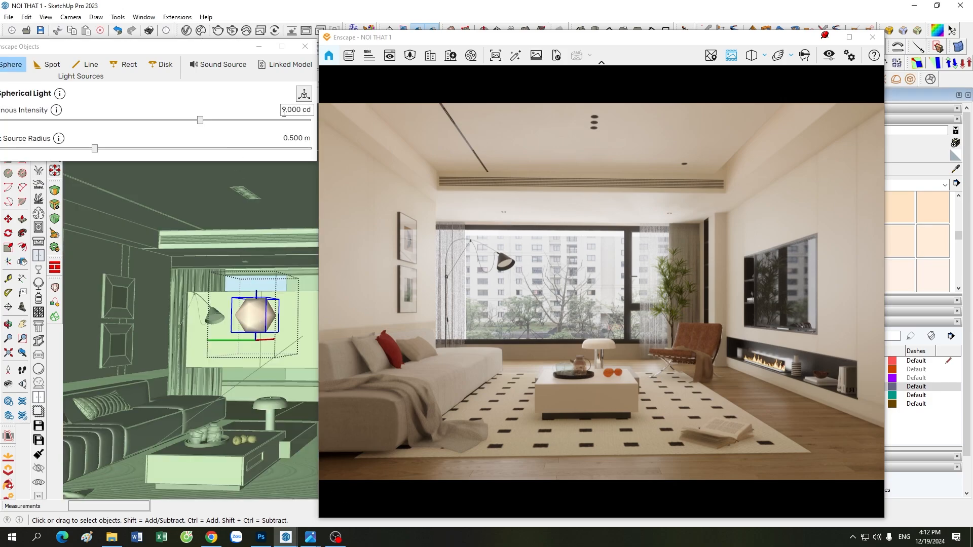
click(224, 346)
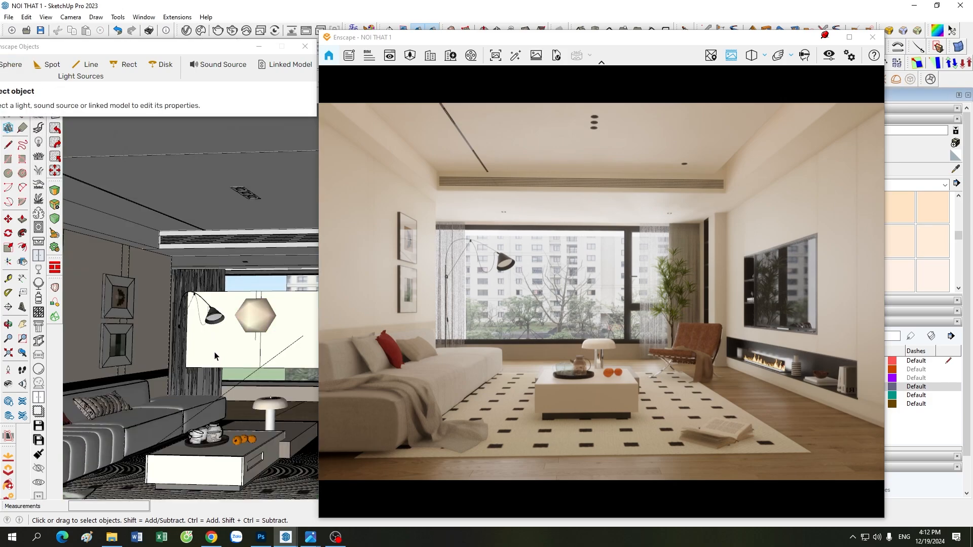
Set the luminous power of the rectangular light behind the floor lamp to 15,000 lm and check the wider render
click(214, 350)
click(297, 110)
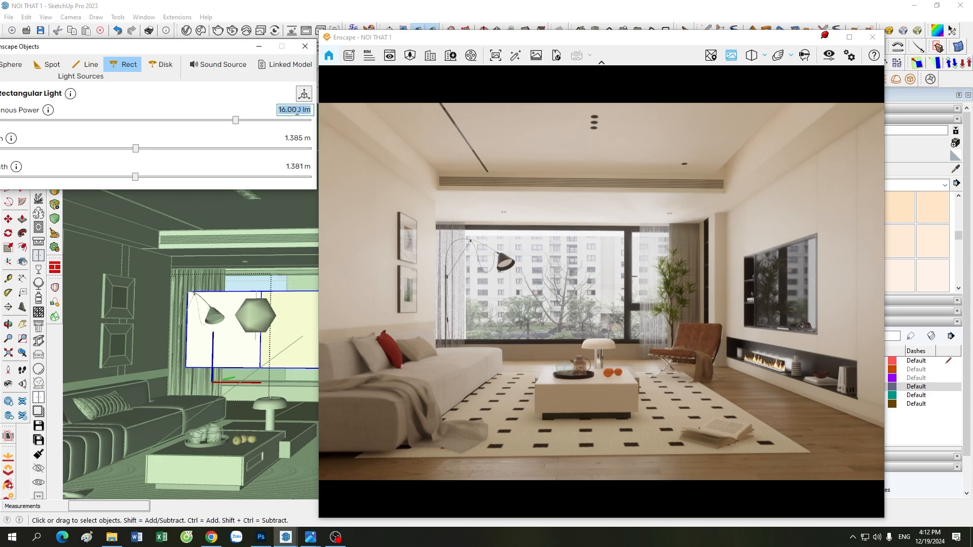
text(150000)
key(Return)
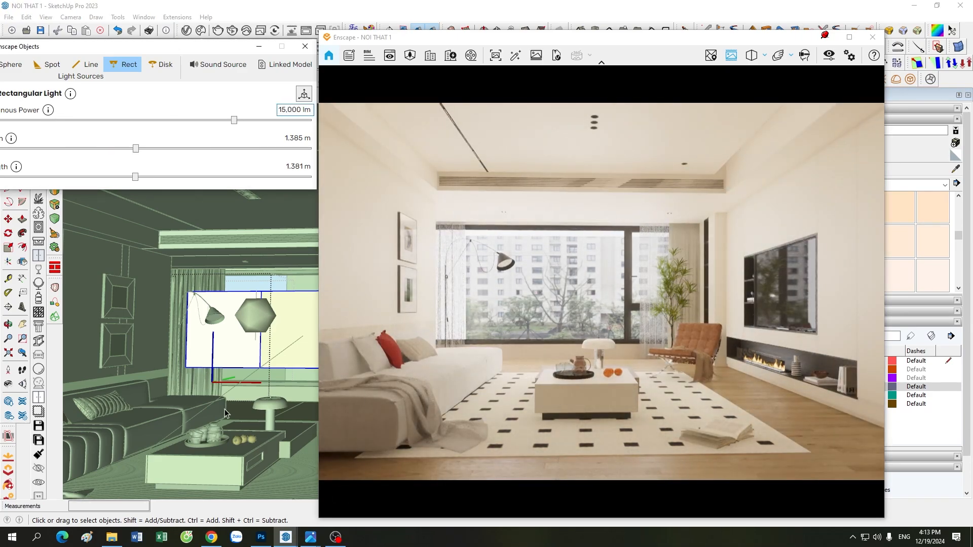
click(494, 336)
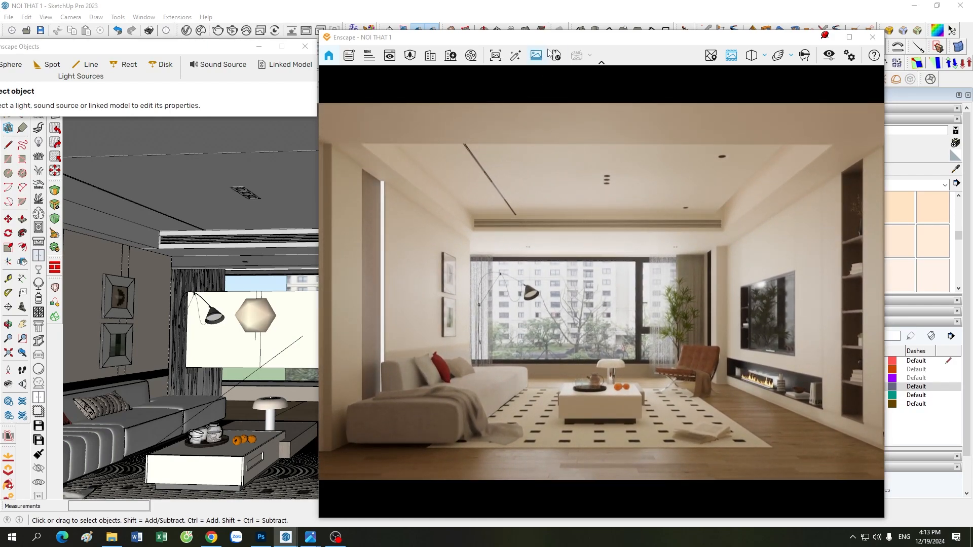
drag(552, 41, 617, 33)
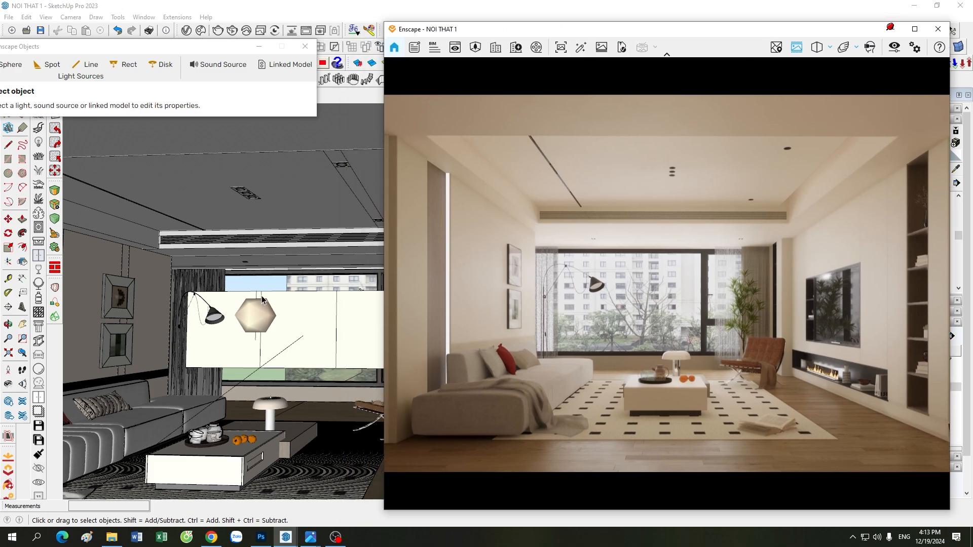
Review the sphere light's settings, put away the Enscape Objects window and return to the MAC DINH scene
click(257, 317)
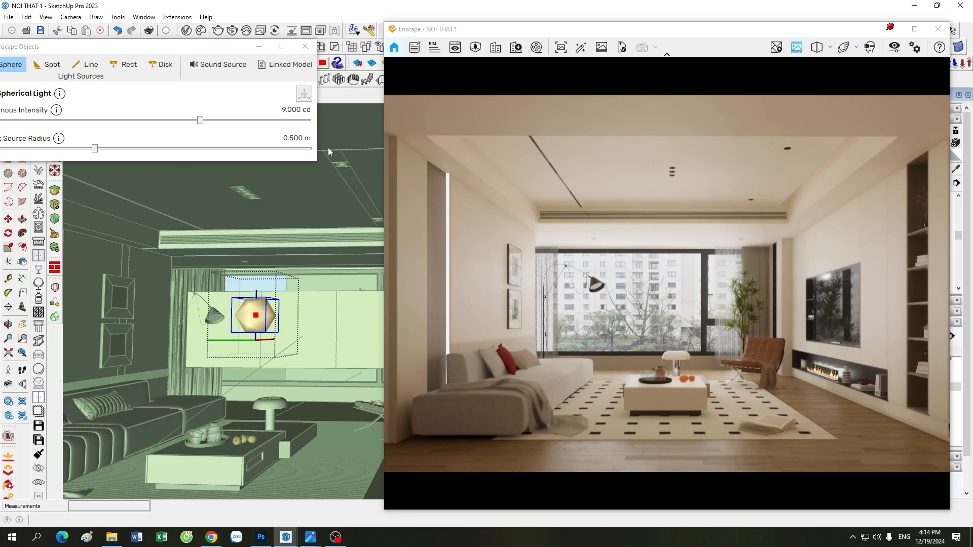
click(260, 48)
click(222, 100)
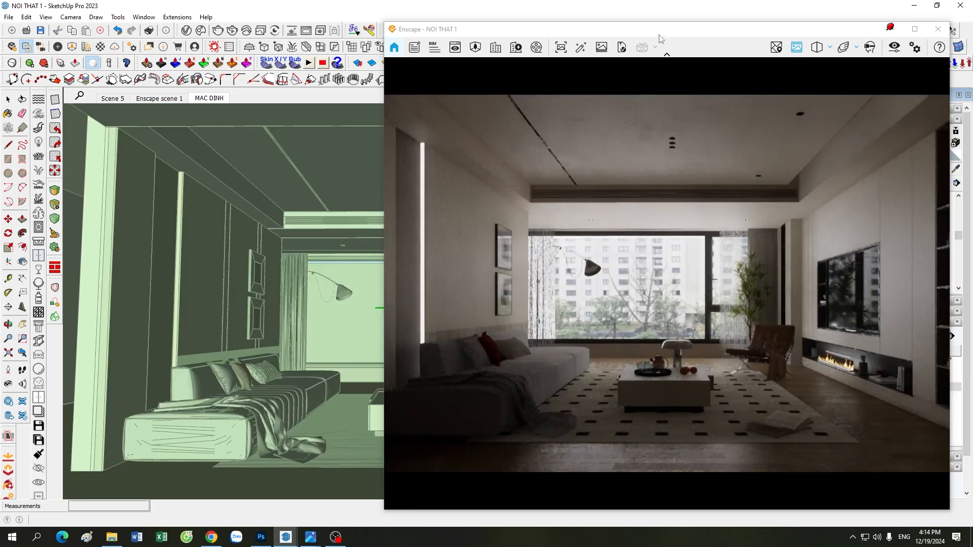
Turn on the visibility of the 01. DEN SPOT, 02. DEN RECT and 03. DEN SPHERE tags again
drag(644, 29, 469, 22)
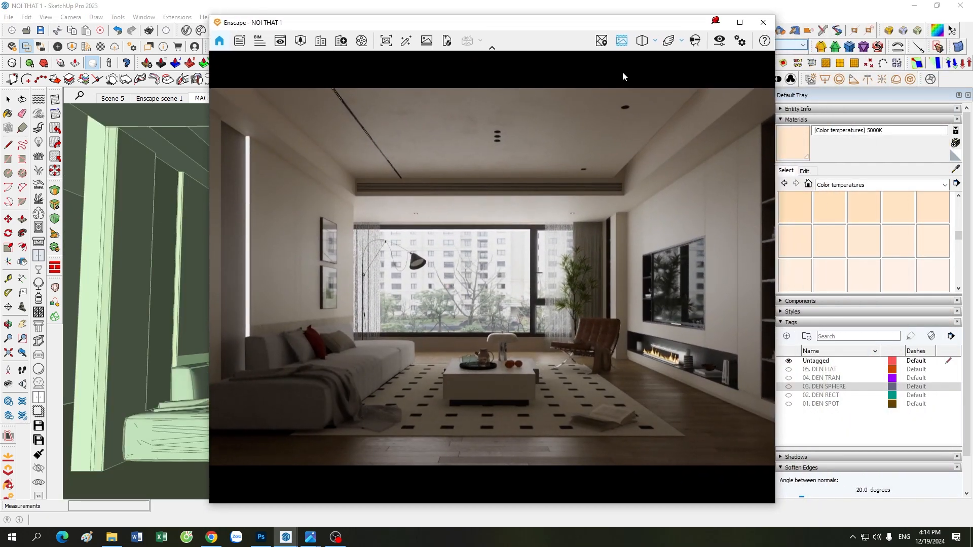
drag(617, 23, 556, 27)
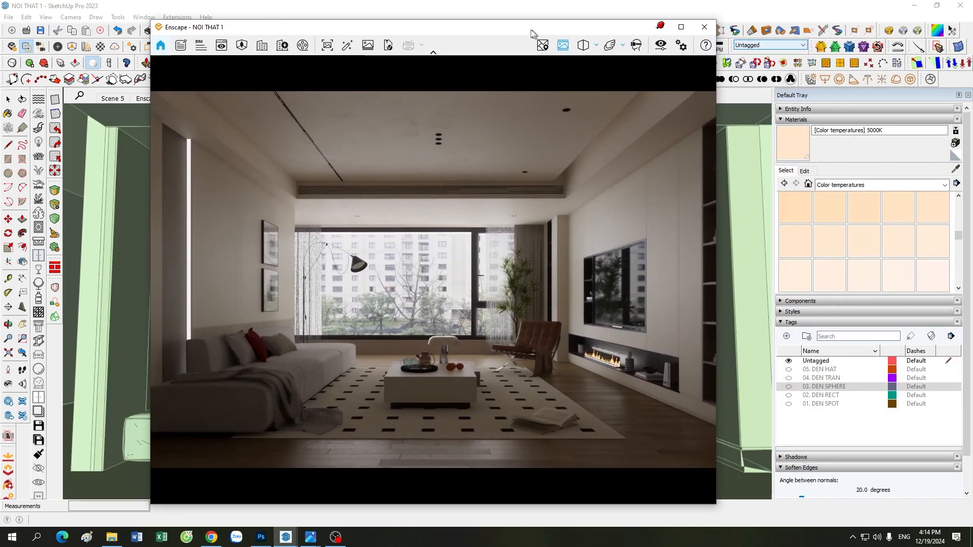
click(792, 404)
click(788, 403)
click(788, 395)
click(788, 386)
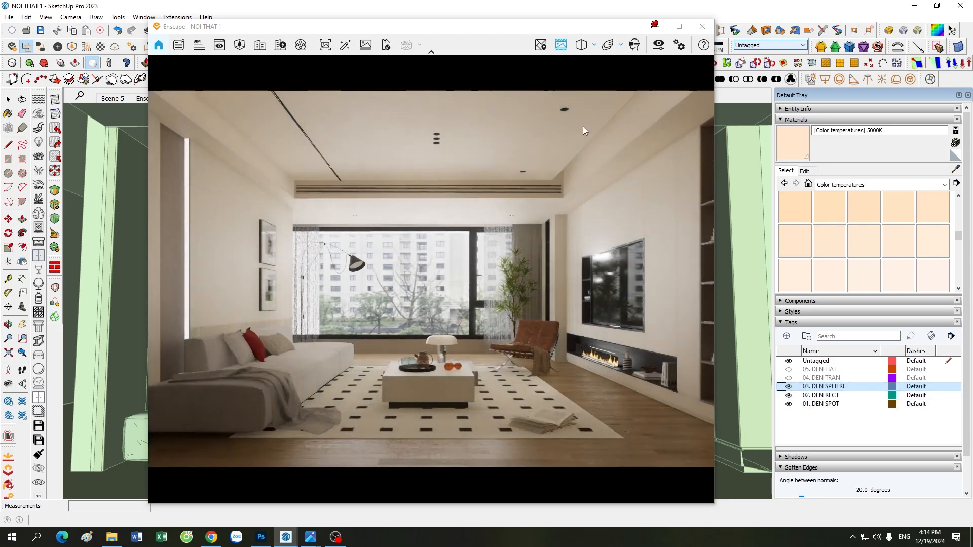
drag(480, 33, 679, 37)
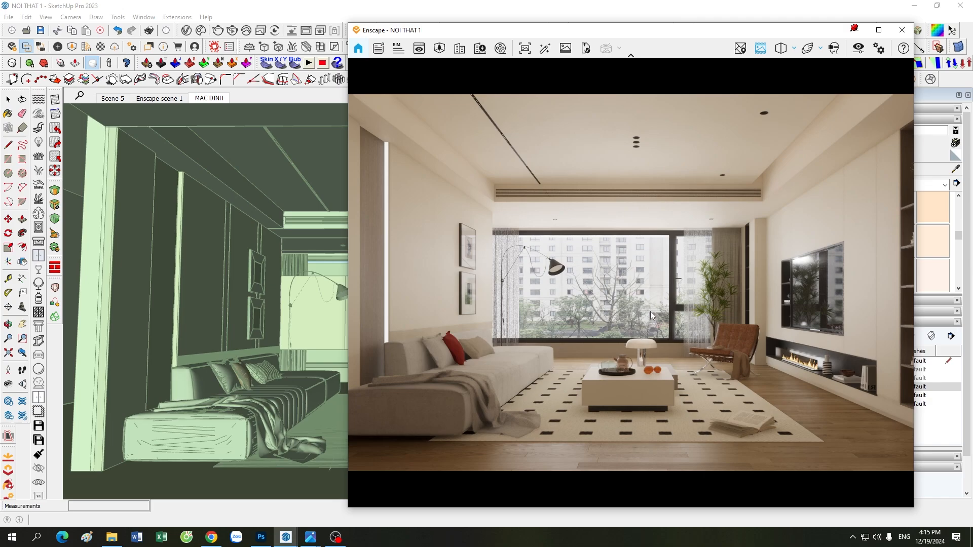
Exit the open light group and turn on the visibility of the 04. DEN TRAN tag
click(306, 472)
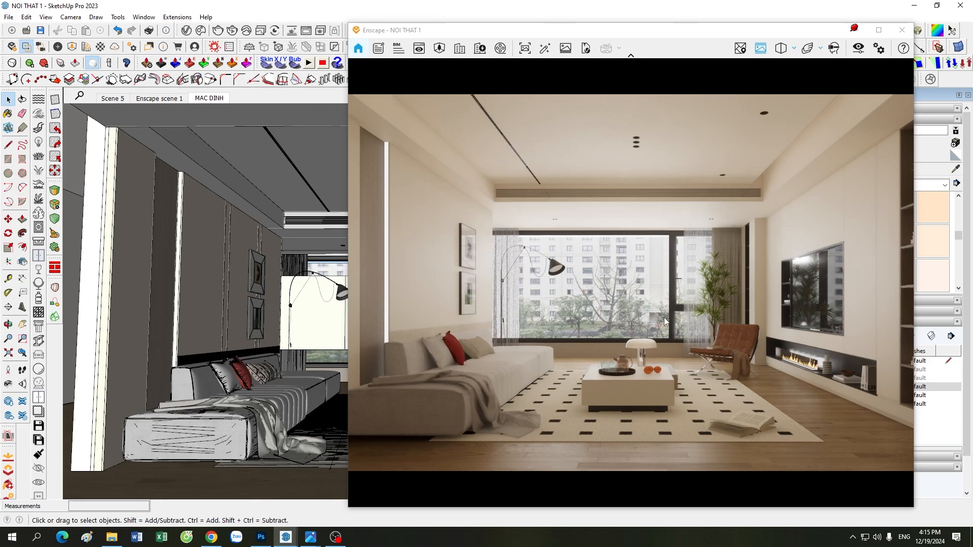
drag(684, 36, 529, 34)
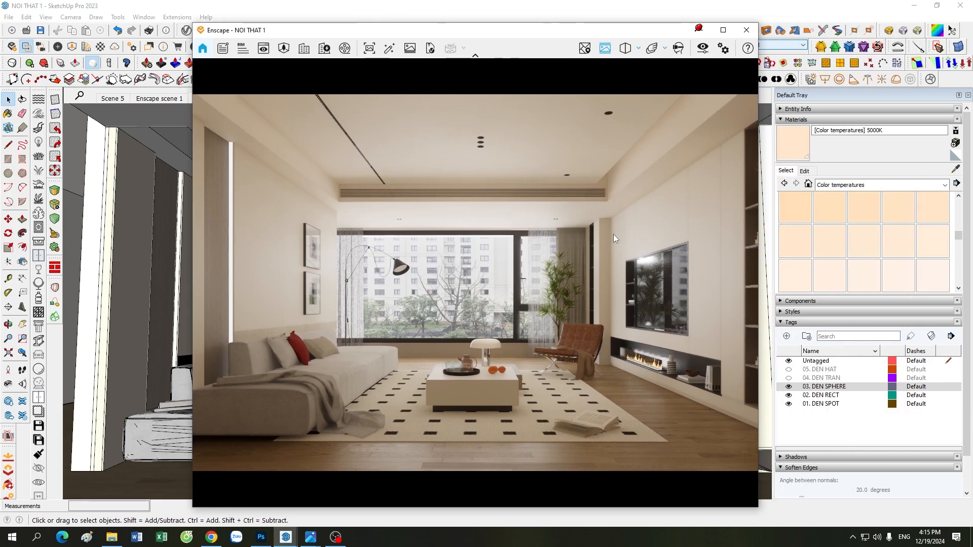
click(789, 377)
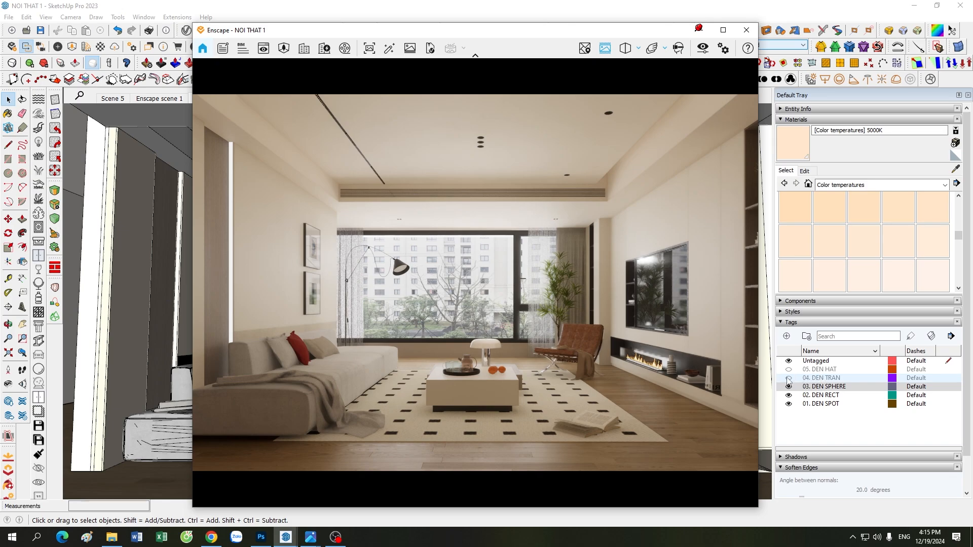
Check the render with the 04. DEN TRAN lights enabled and return to the model view
click(700, 32)
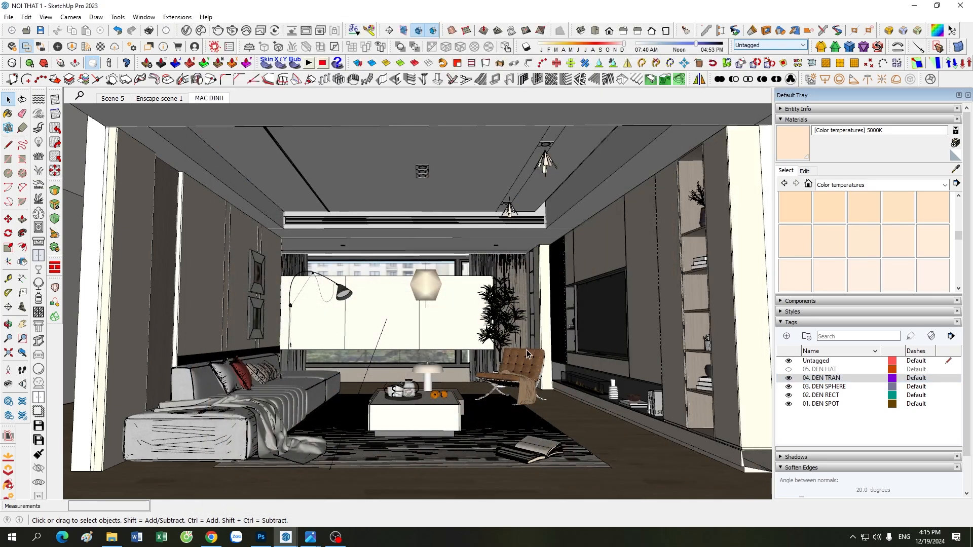
click(310, 536)
click(280, 489)
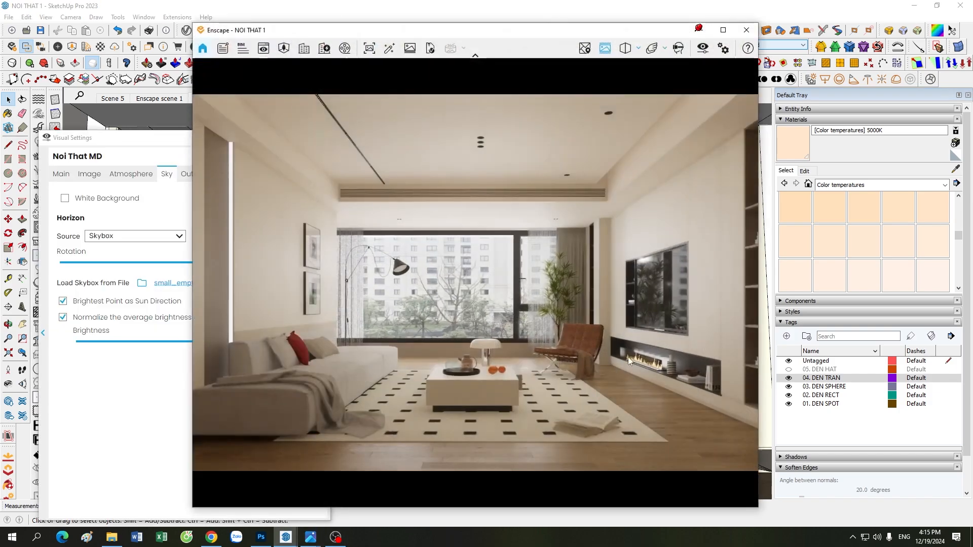
click(700, 30)
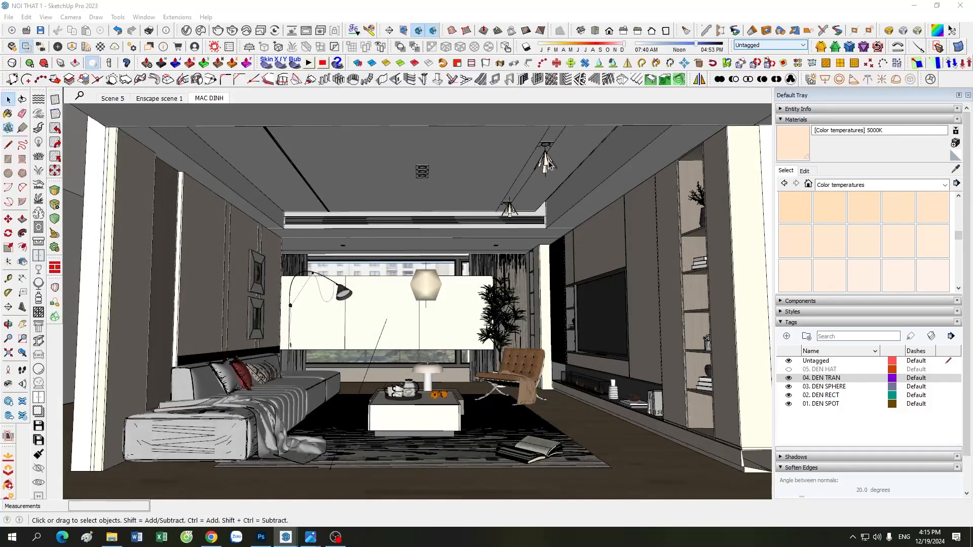
Open the ceiling spot light group, review its settings in the Enscape Objects window, and exit the group
click(546, 160)
double_click(548, 160)
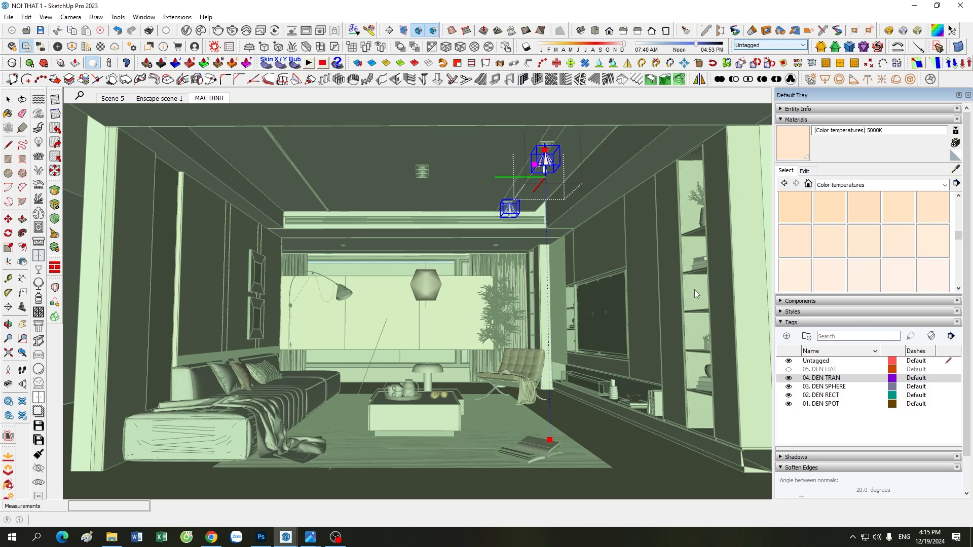
click(57, 46)
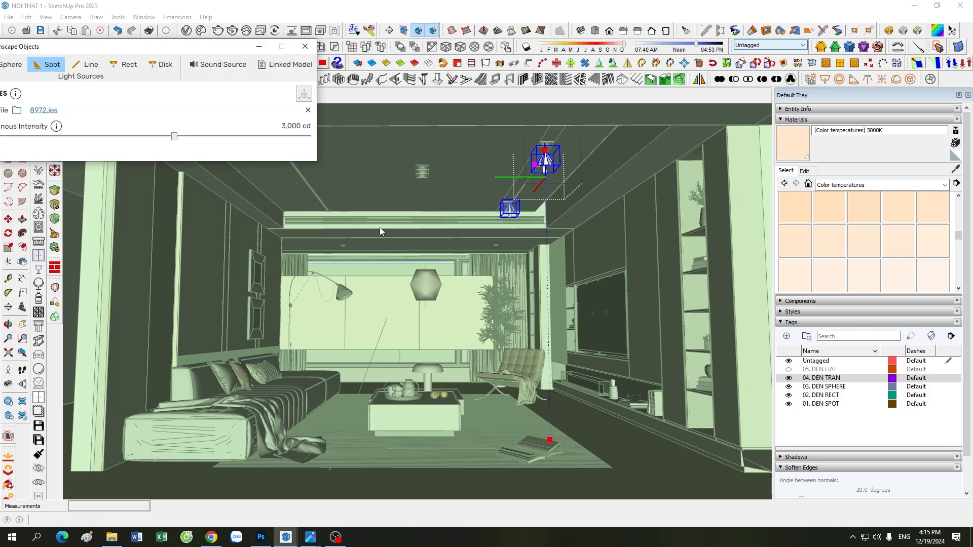
click(587, 425)
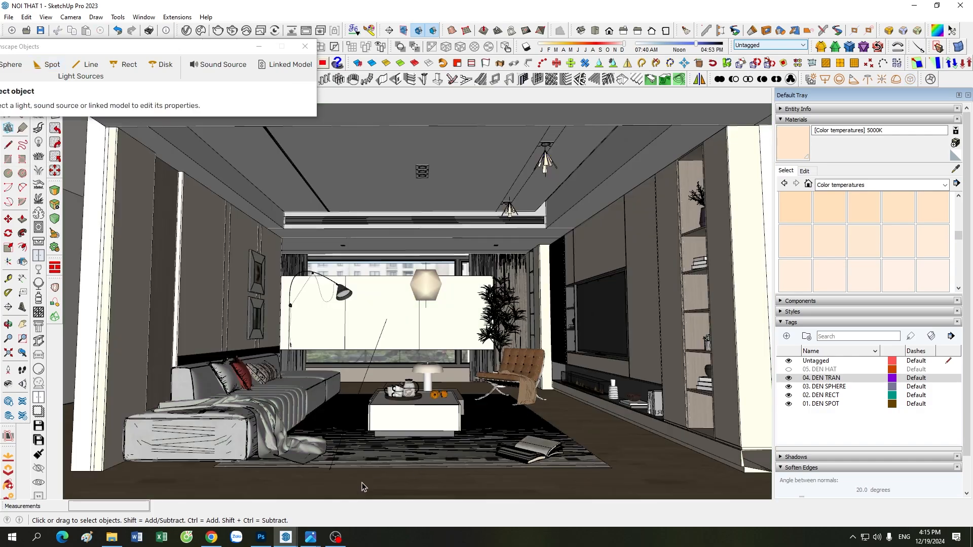
Bring the render window back, move it clear of the Visual Settings window, and examine the ceiling lighting
mouse_move(286, 537)
click(287, 502)
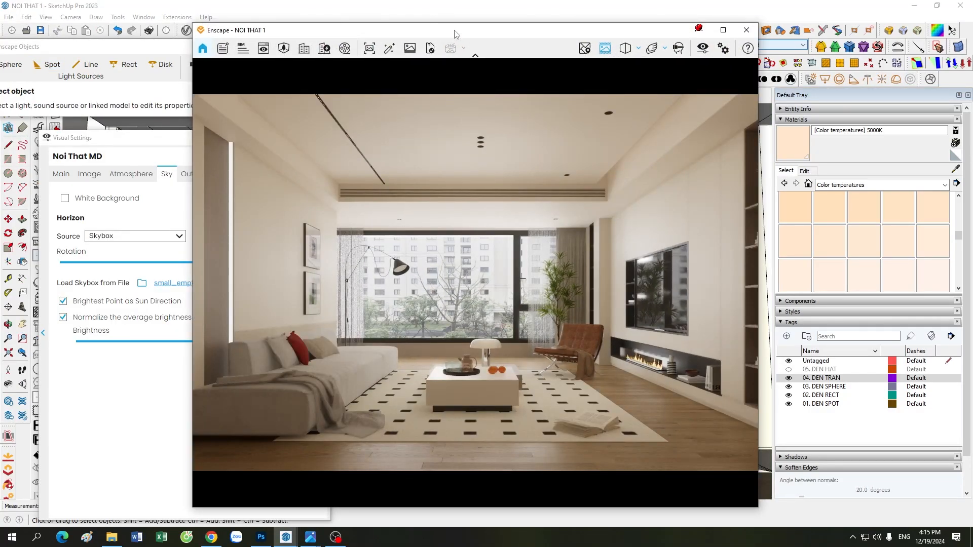
drag(455, 33, 493, 34)
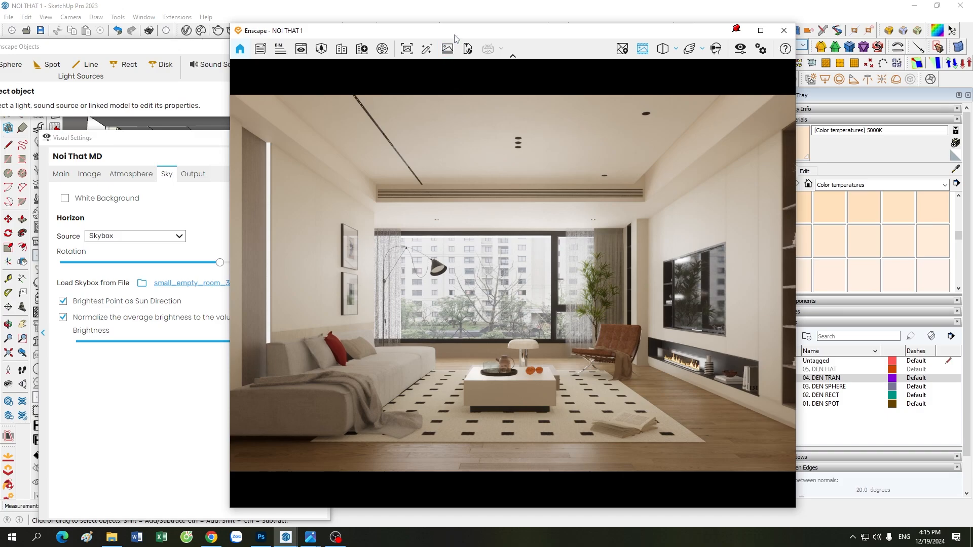
drag(458, 34, 560, 33)
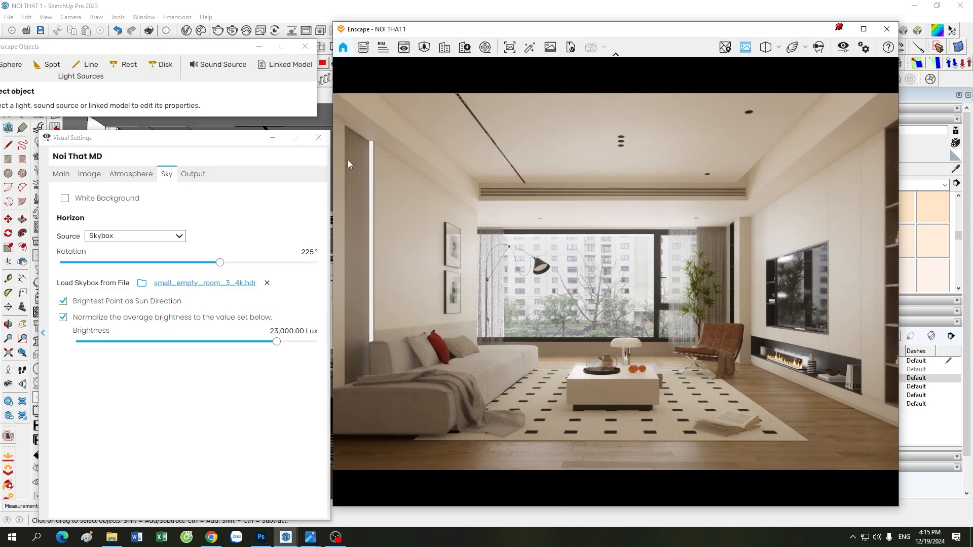
click(272, 137)
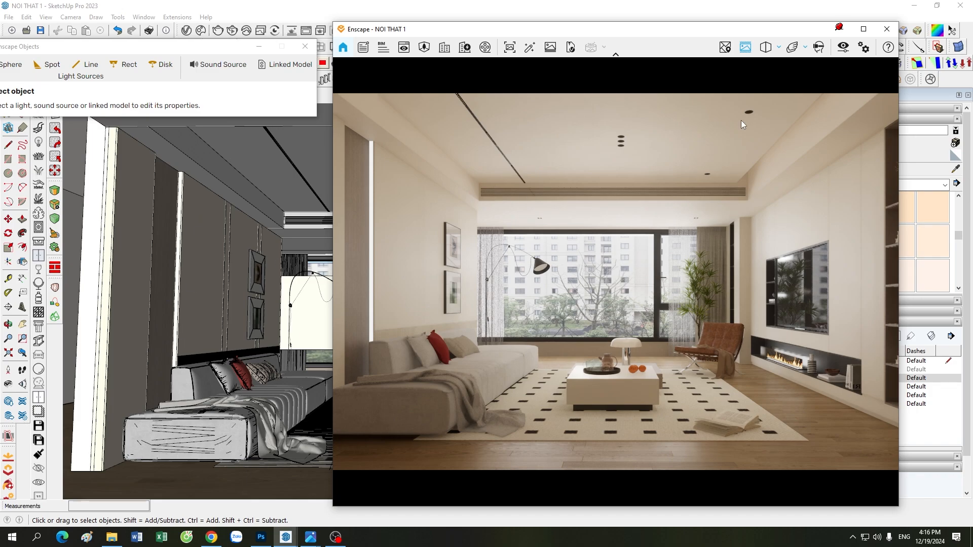
Turn on the visibility of the 05. DEN HAT tag and check the cove lighting in the render
click(841, 29)
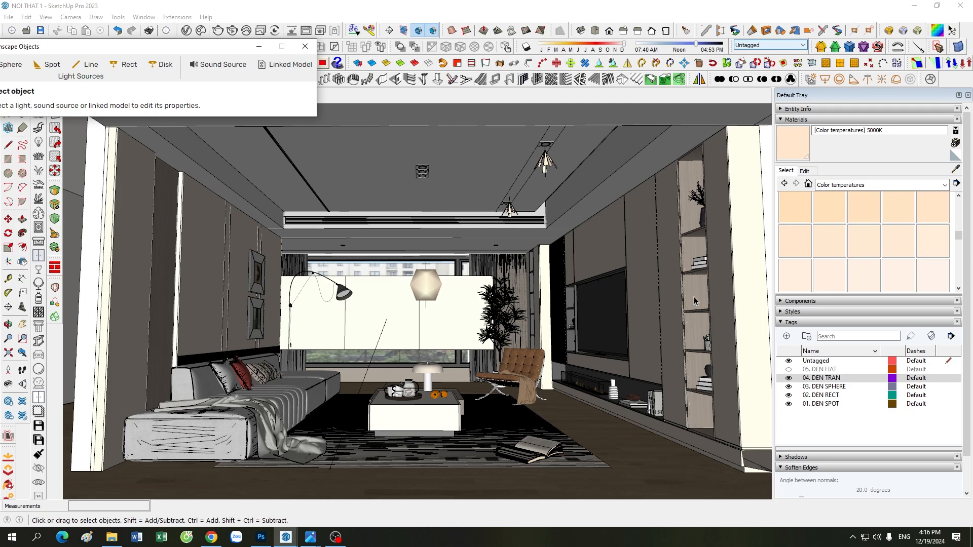
click(788, 369)
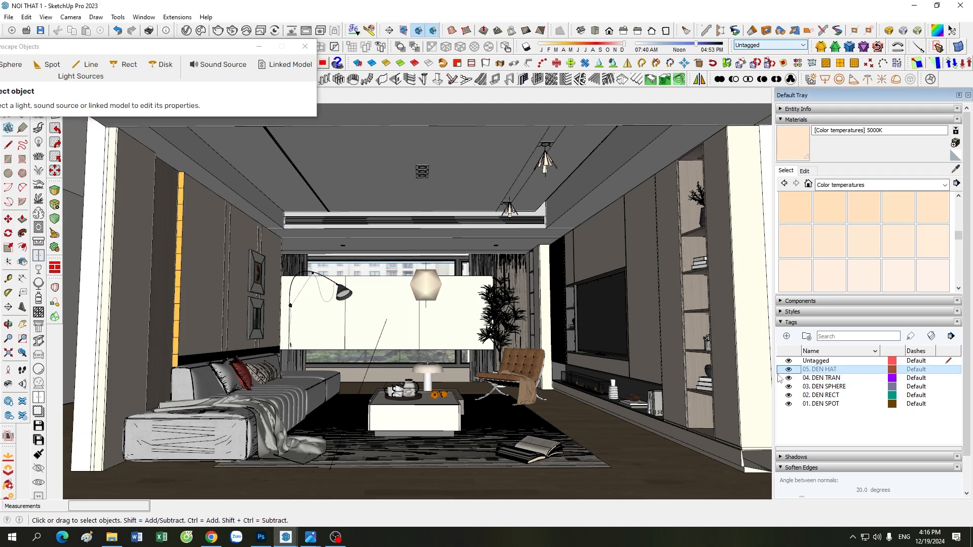
click(298, 494)
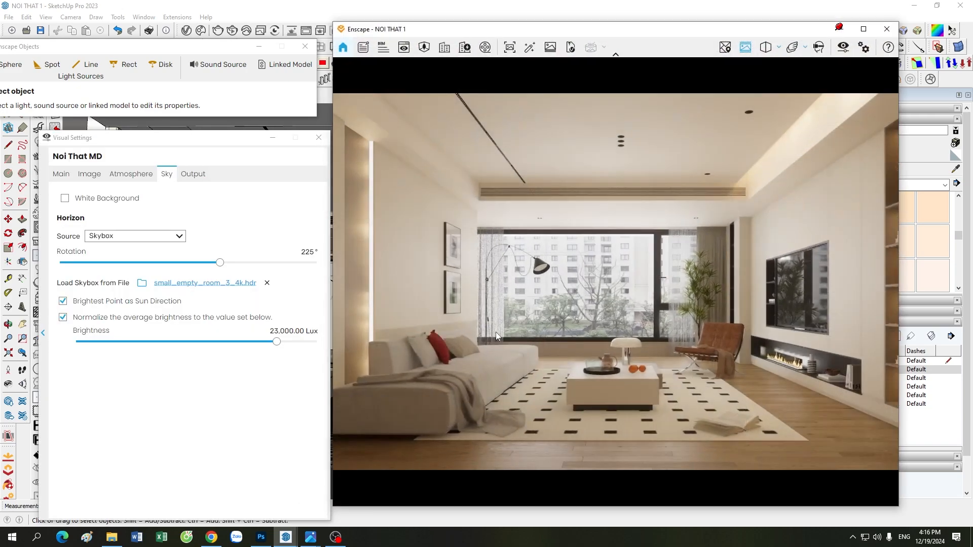
click(273, 137)
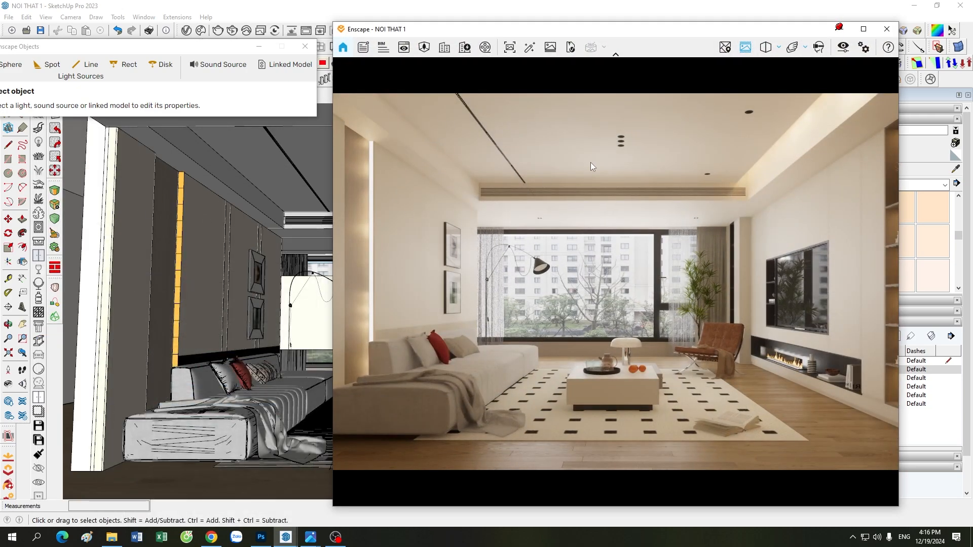
Sample the material of the light strip on the wall behind the sofa to identify its color temperature
click(840, 29)
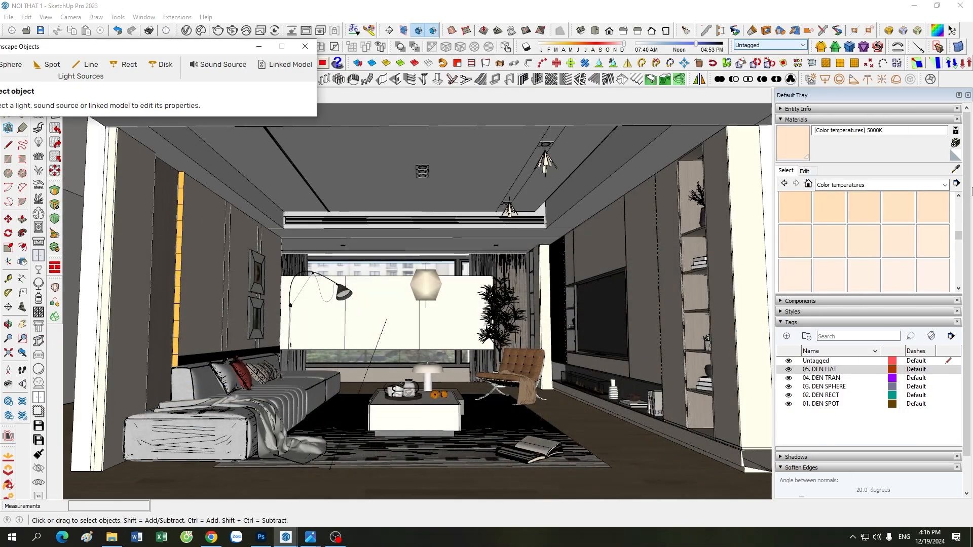
click(955, 169)
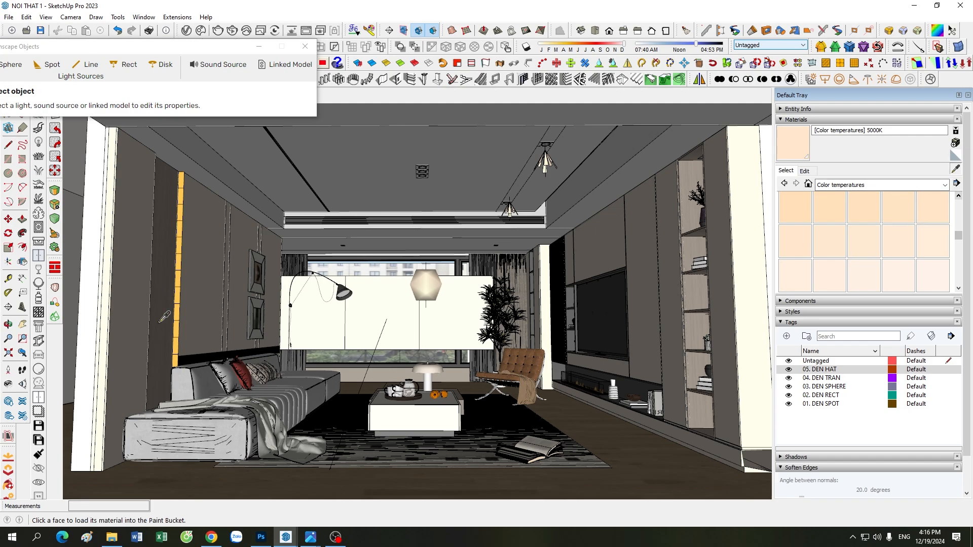
click(175, 333)
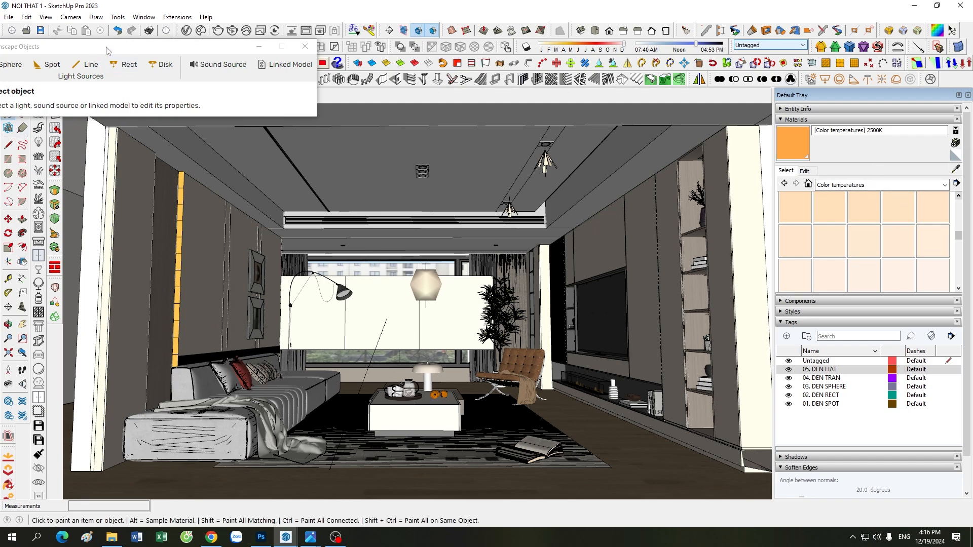
click(8, 102)
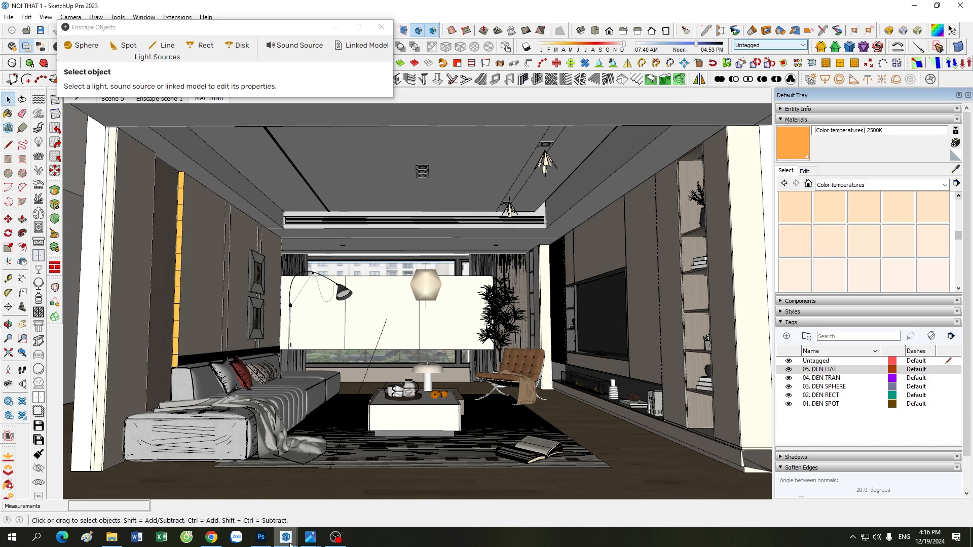
Reopen the Visual Settings window and arrange it side by side with the render window
click(284, 494)
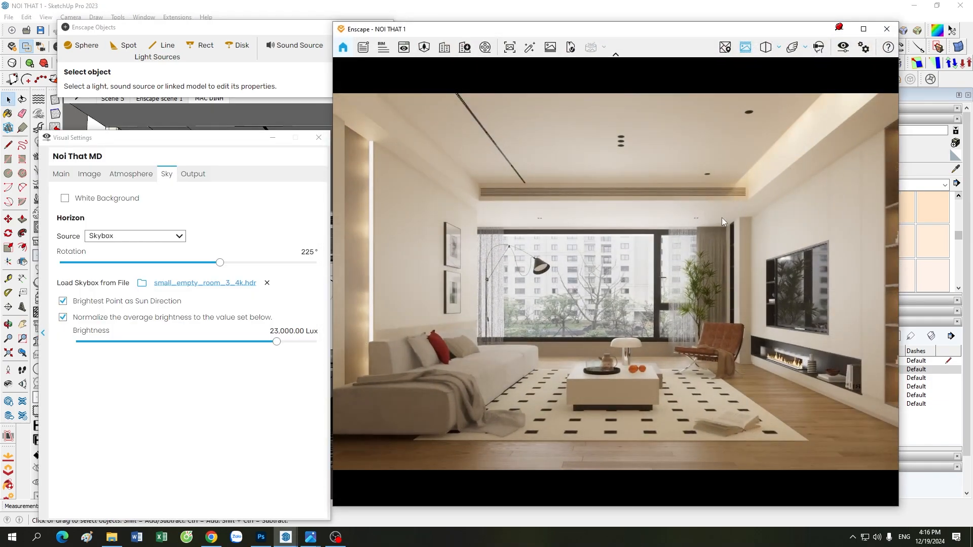
click(319, 137)
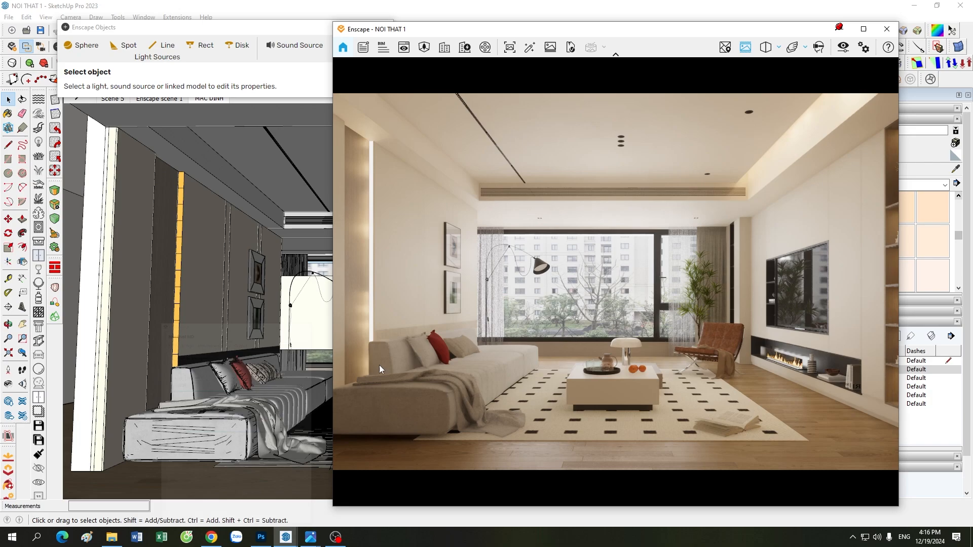
mouse_move(570, 34)
mouse_down()
mouse_move(570, 51)
mouse_move(575, 39)
mouse_up()
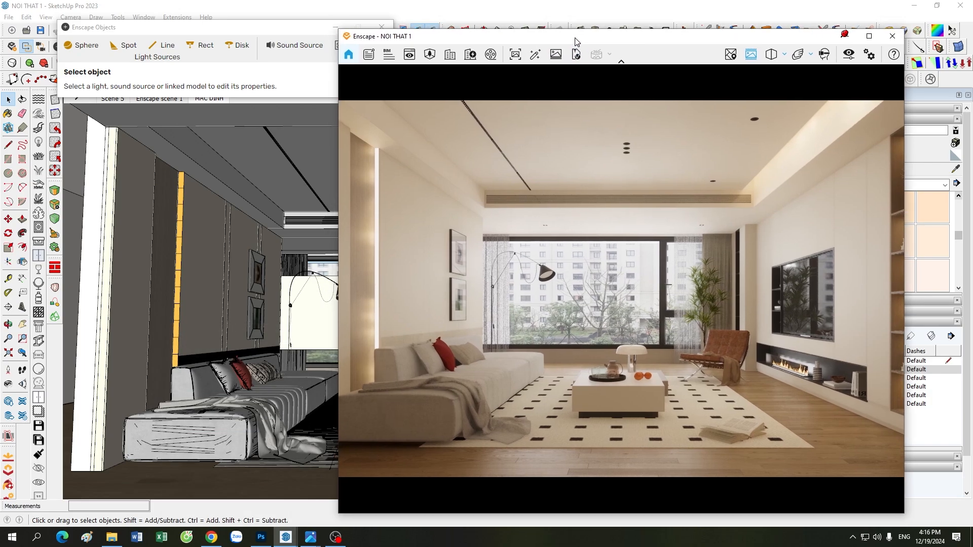
click(848, 54)
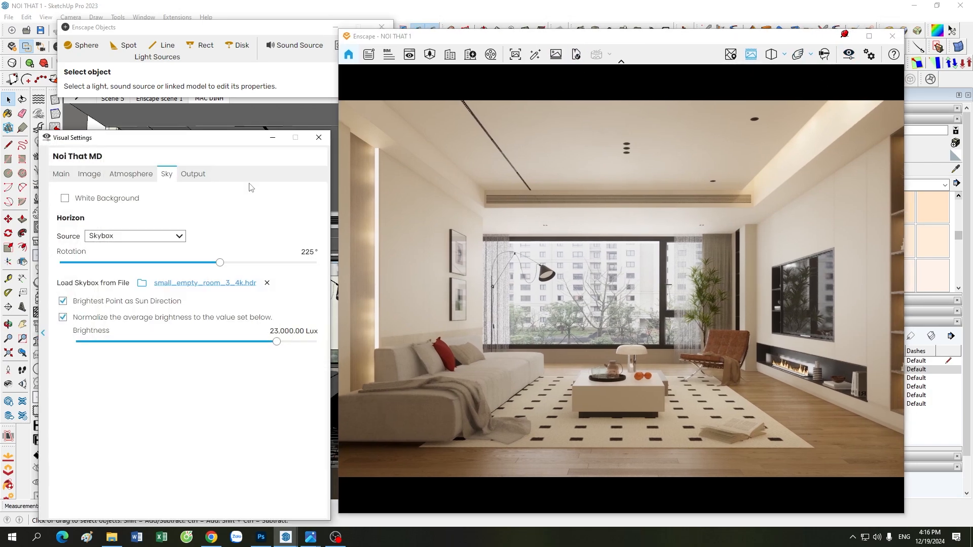
drag(200, 146, 202, 71)
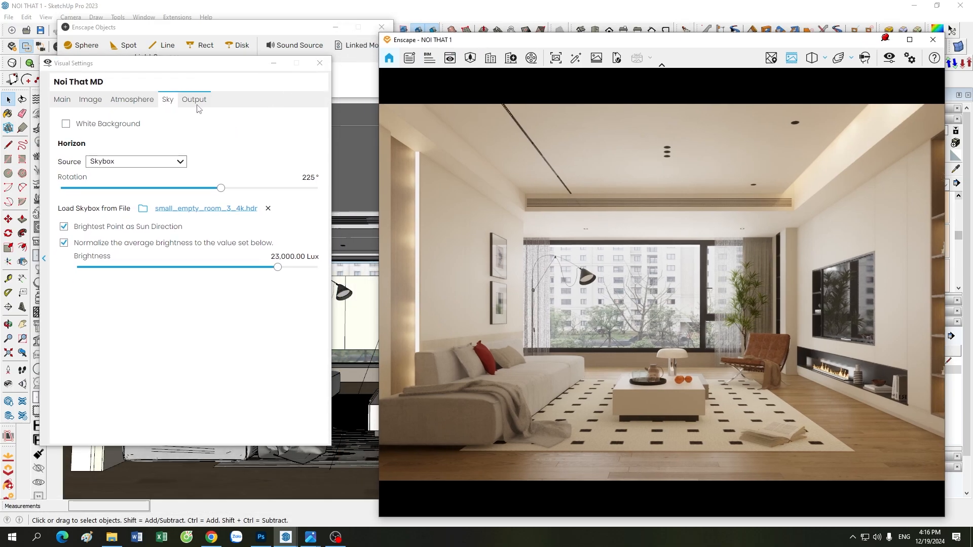
Review the Output, Sky, Main, Image and Atmosphere visual settings
click(197, 100)
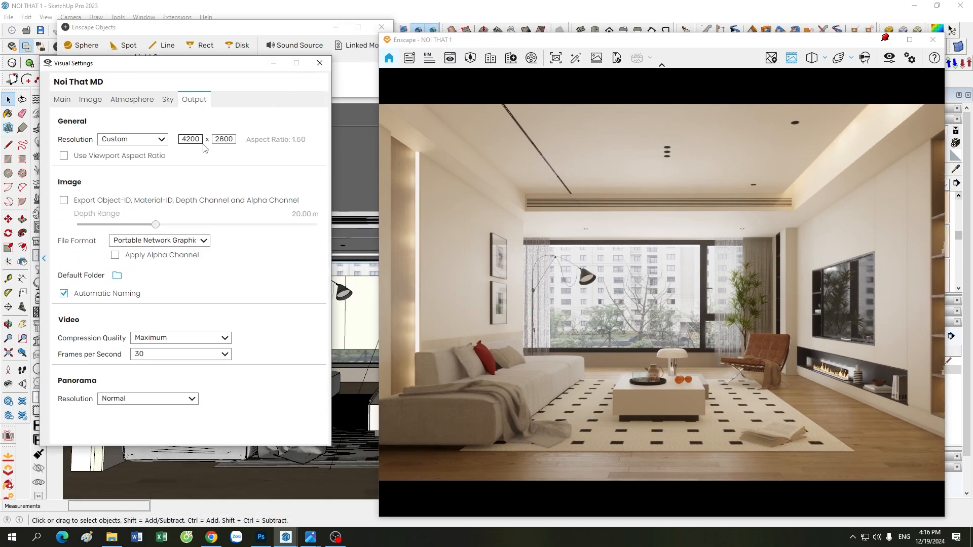
click(170, 101)
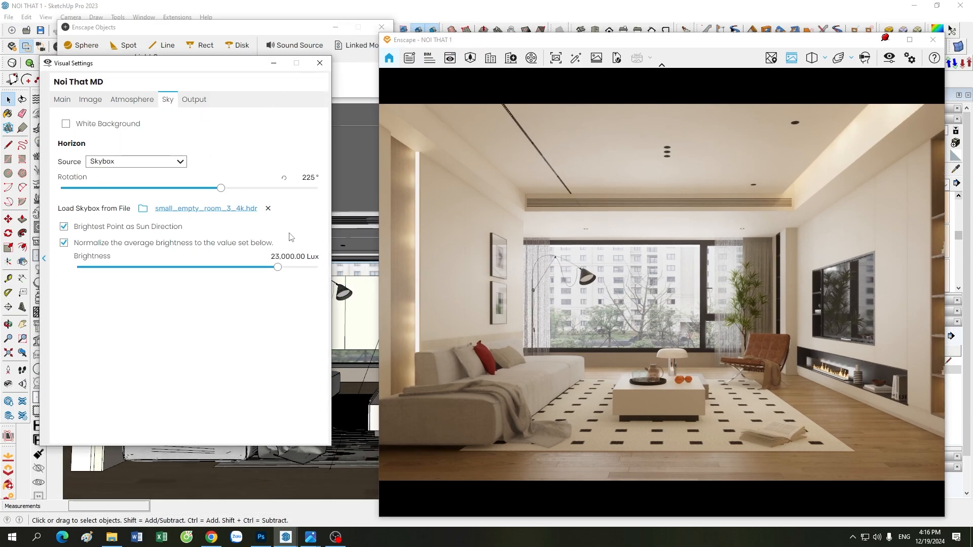
click(64, 102)
click(89, 102)
click(138, 103)
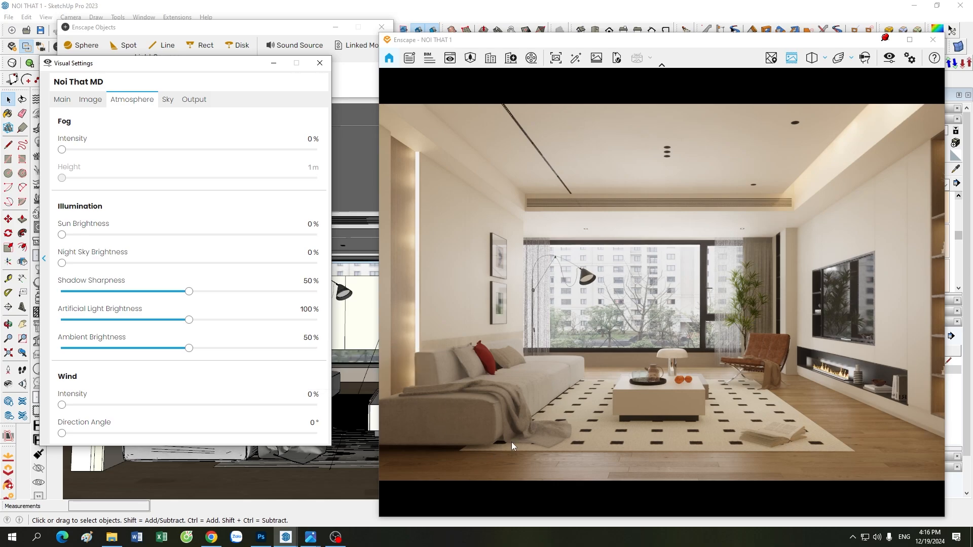
Set the image Color Temperature to 7,100 K after trying other values against the render
click(91, 99)
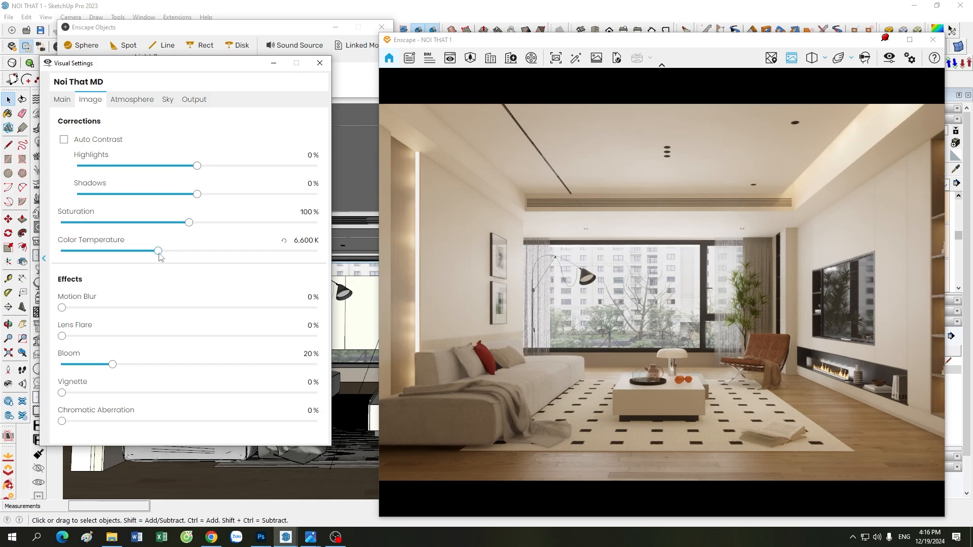
drag(159, 256, 174, 256)
click(302, 240)
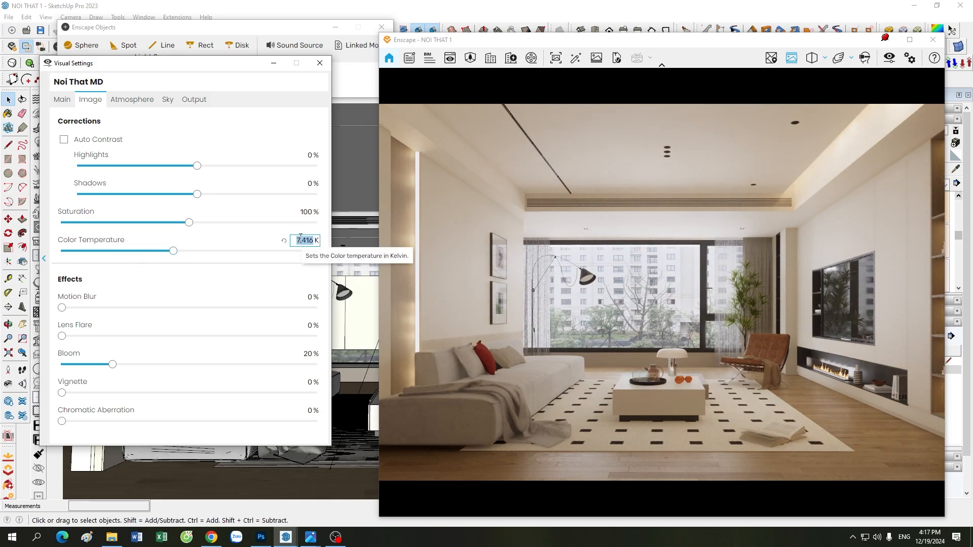
text(7300)
click(301, 244)
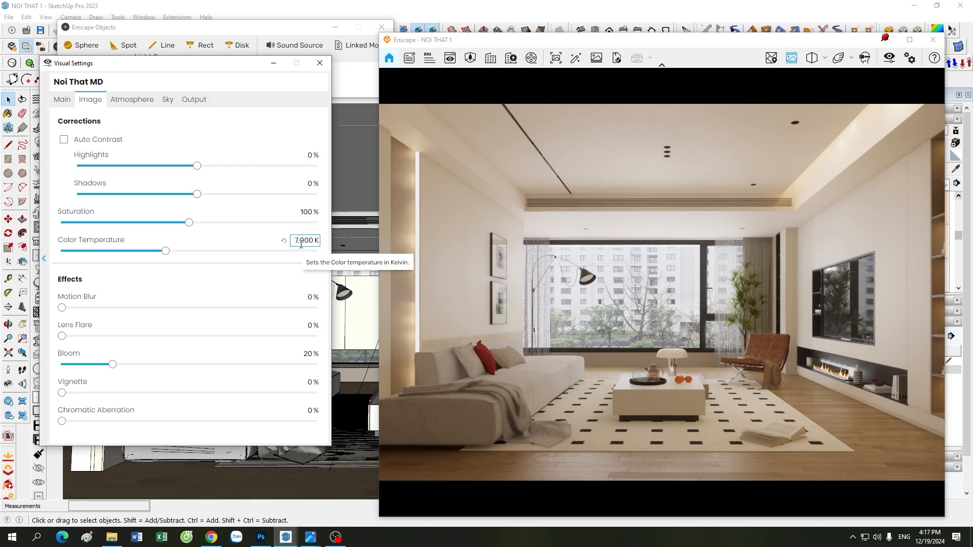
scroll(301, 244, up, 1)
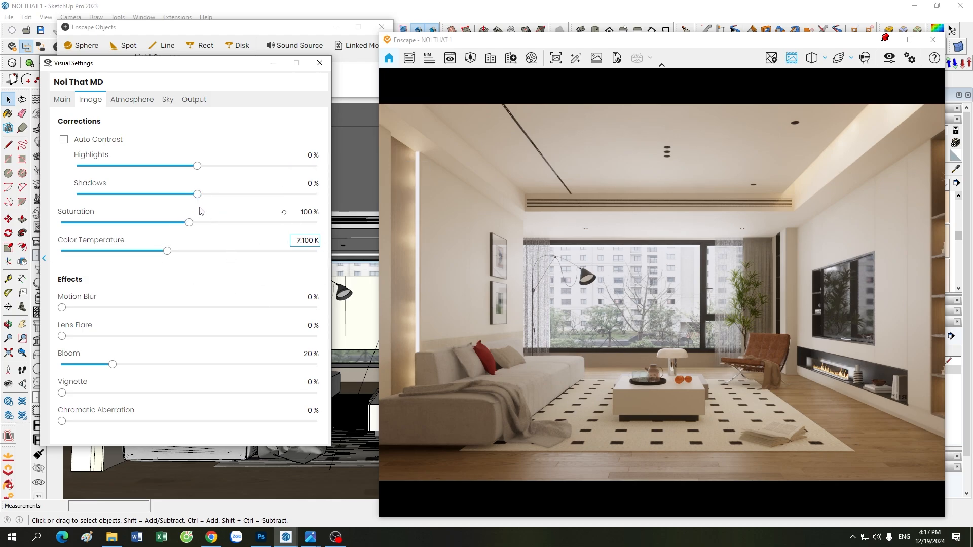
Lower the Shadows correction to -30% and try the Highlights correction at 13% and -20%
drag(197, 198, 162, 205)
mouse_move(197, 166)
mouse_down()
mouse_move(224, 166)
mouse_move(209, 167)
mouse_move(225, 175)
mouse_move(211, 178)
mouse_up()
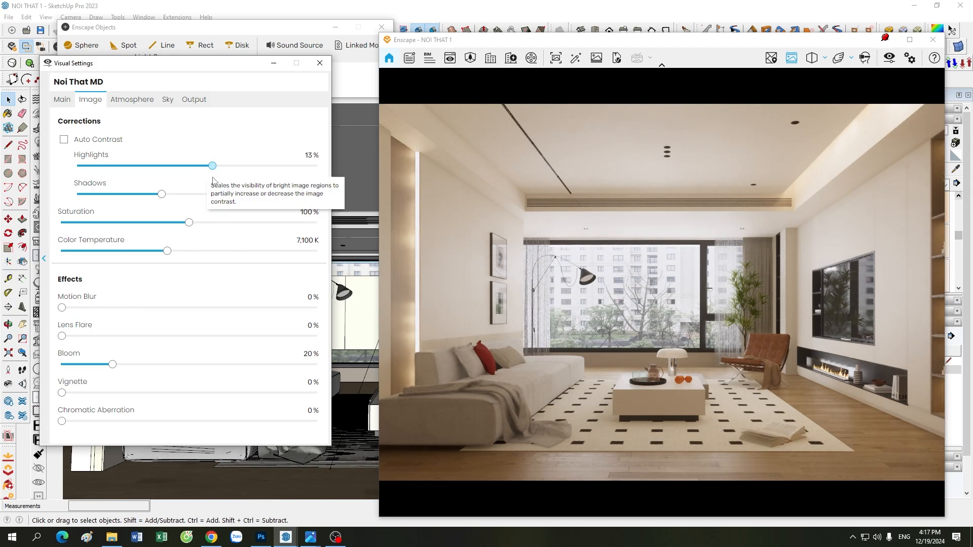
click(309, 157)
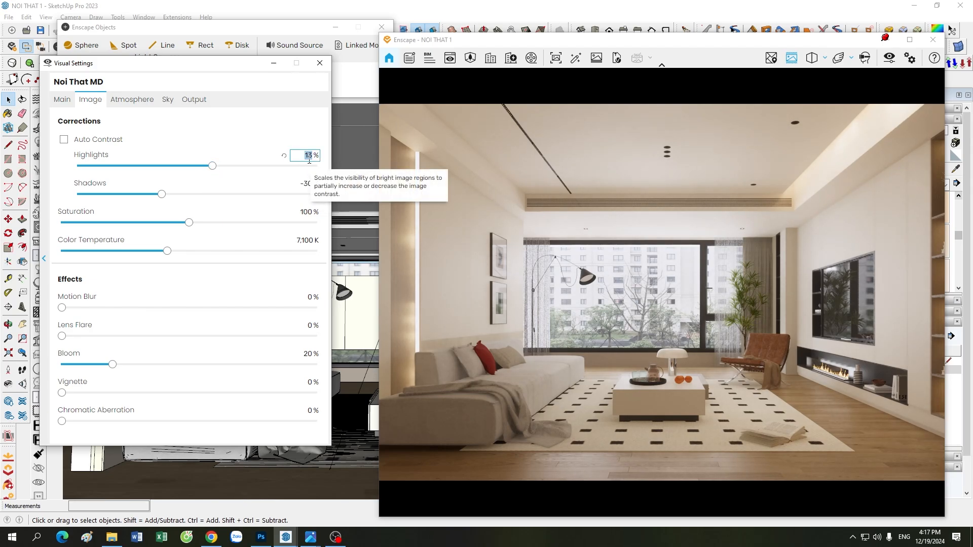
drag(212, 170, 174, 180)
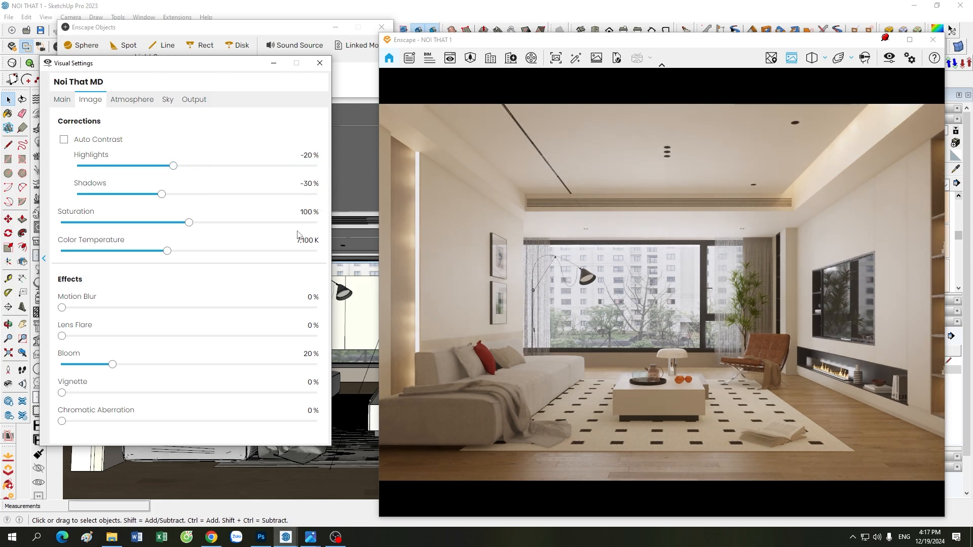
Reset the Highlights correction and set it to 5%
click(283, 155)
click(309, 156)
text(1)
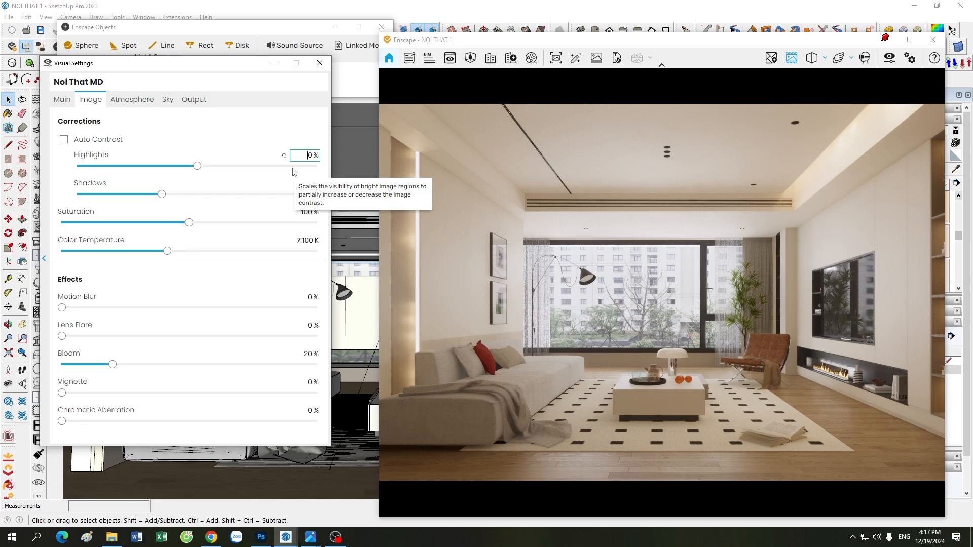
key(BackSpace)
key(BackSpace)
text(5)
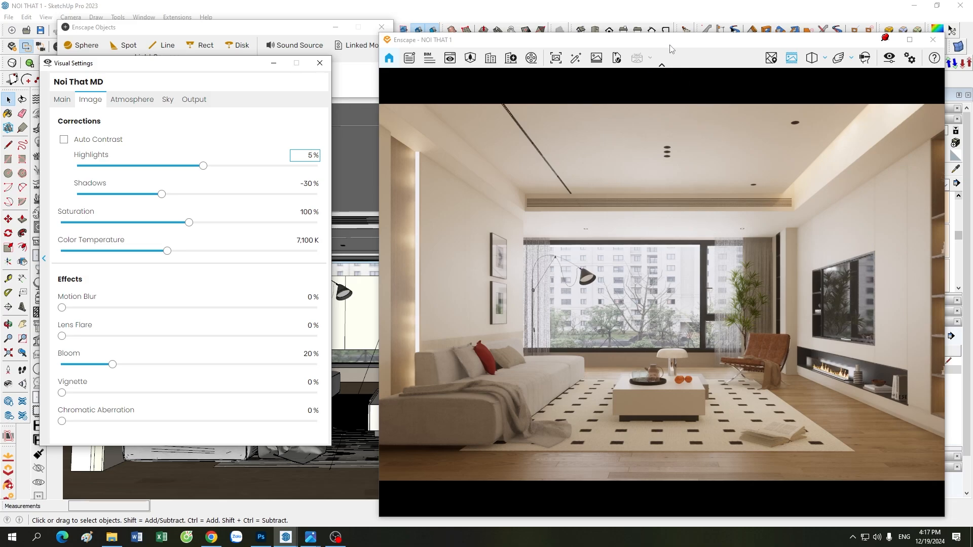
Reset the Highlights correction to 0% and move the render and Visual Settings windows apart to view the scene
drag(670, 46, 638, 34)
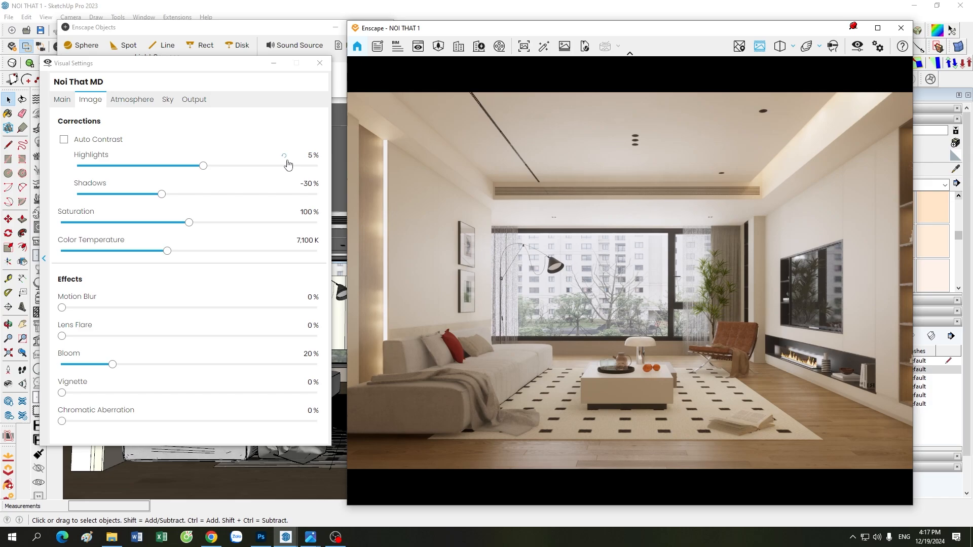
click(290, 155)
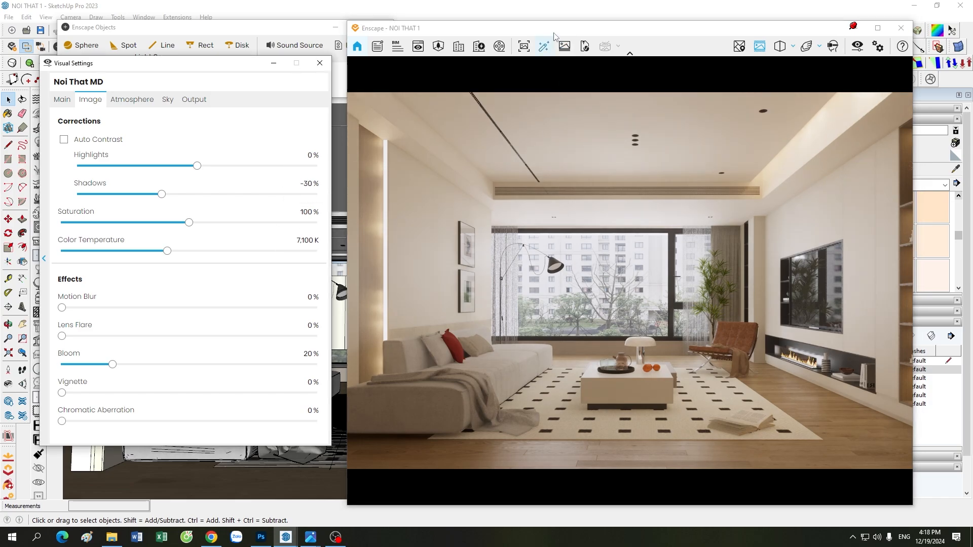
drag(555, 36, 571, 34)
drag(242, 67, 239, 137)
click(277, 126)
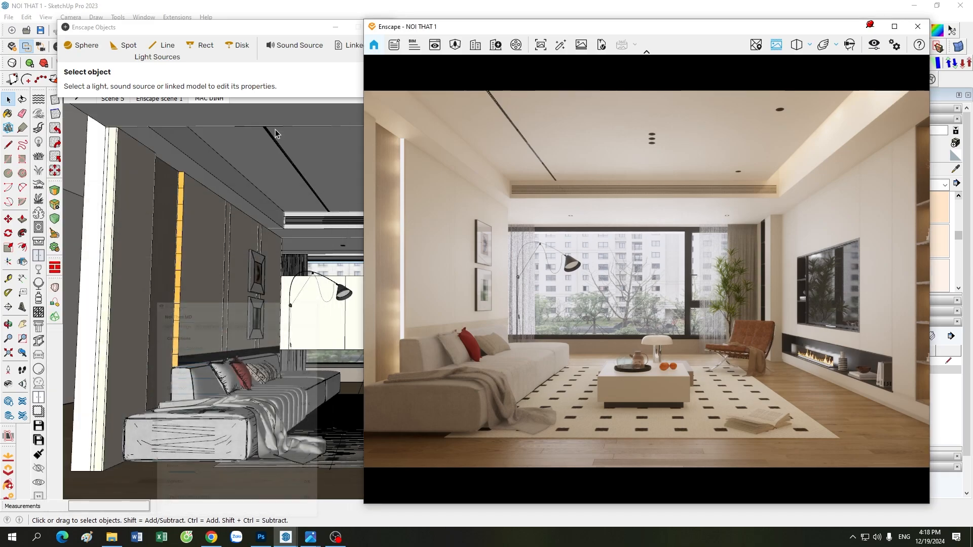
Reopen the visual settings and go through the Main, Image, Atmosphere, Sky and Output groups
click(876, 51)
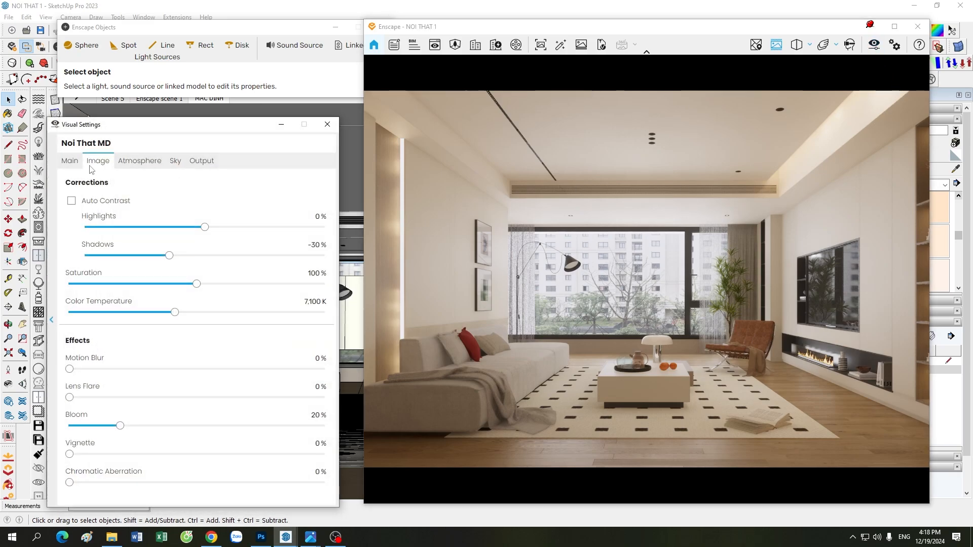
click(76, 164)
click(94, 166)
click(70, 165)
click(98, 163)
click(136, 164)
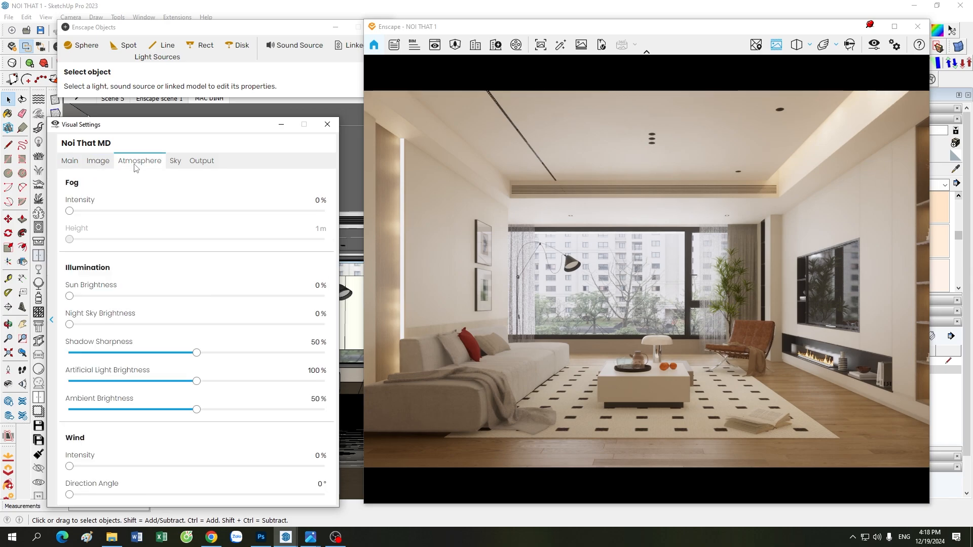
click(175, 161)
click(201, 161)
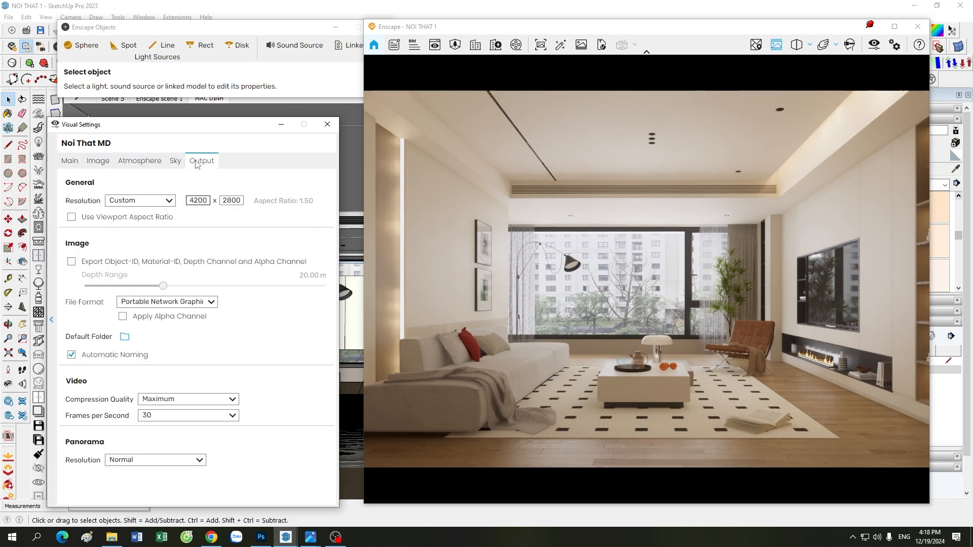
click(281, 124)
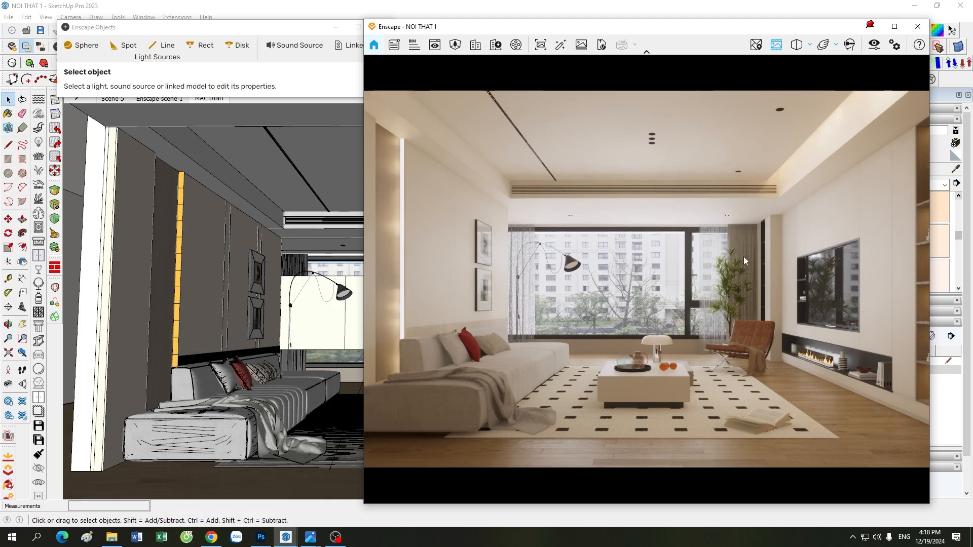
drag(647, 31, 656, 32)
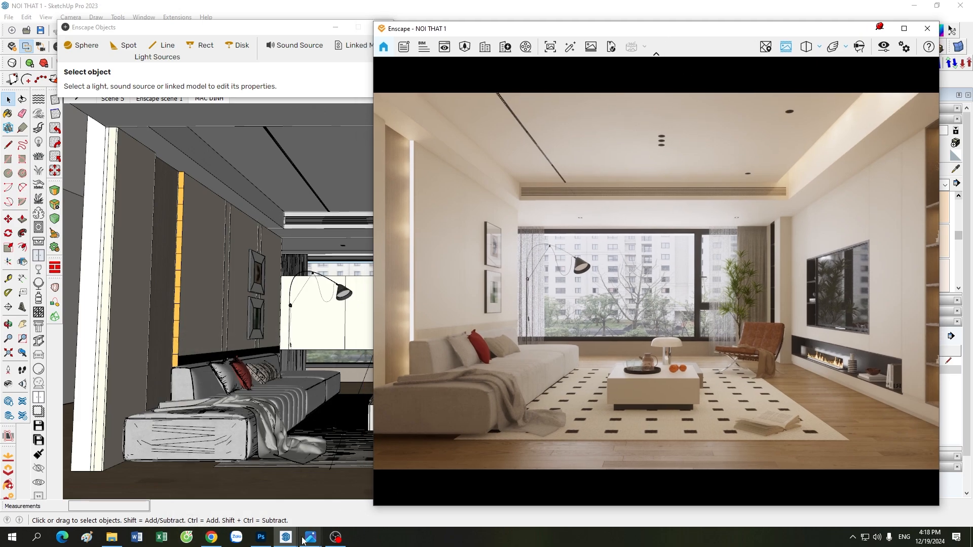
click(253, 474)
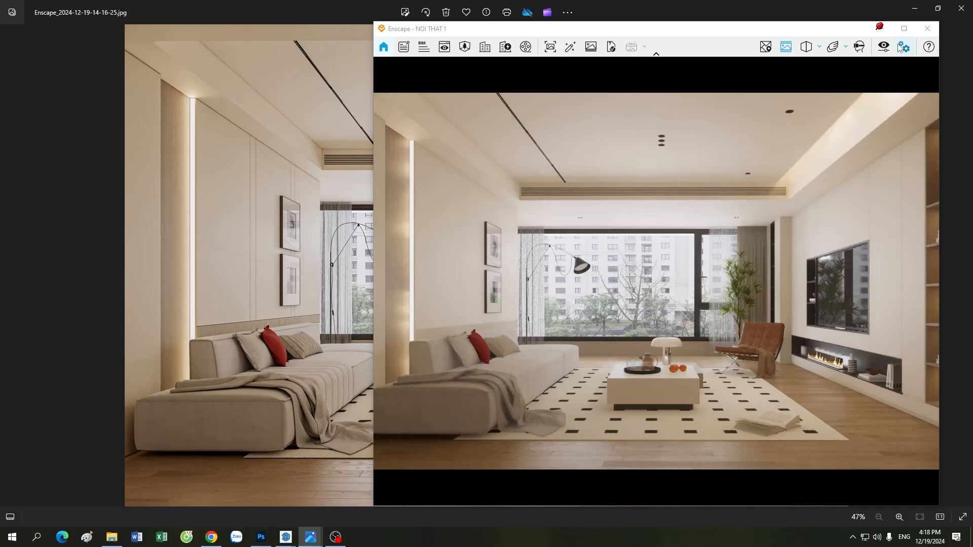
click(882, 29)
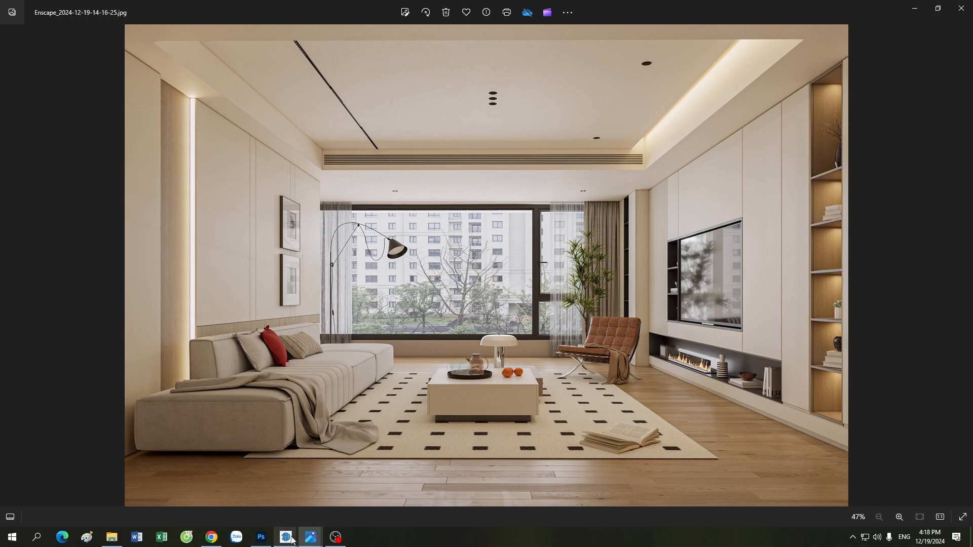
mouse_move(286, 537)
click(291, 509)
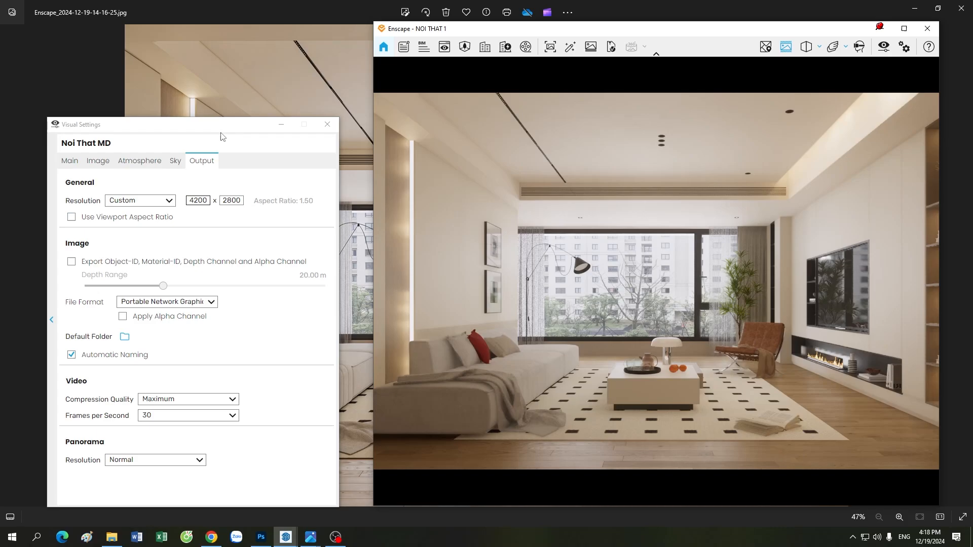
Switch back to the SketchUp model, minimise the Enscape Objects window and bring up the visual settings beside the live render
drag(219, 133, 250, 110)
mouse_move(286, 537)
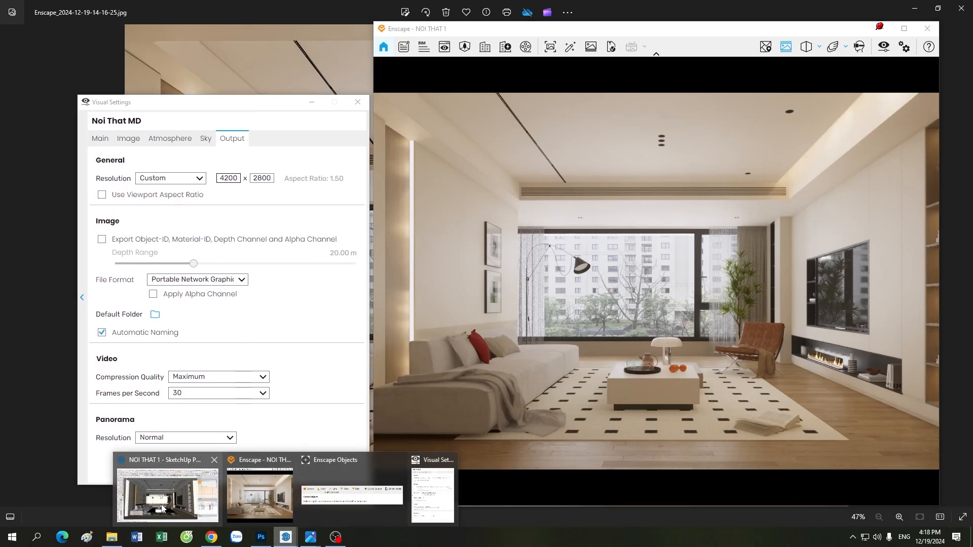
click(152, 499)
click(336, 27)
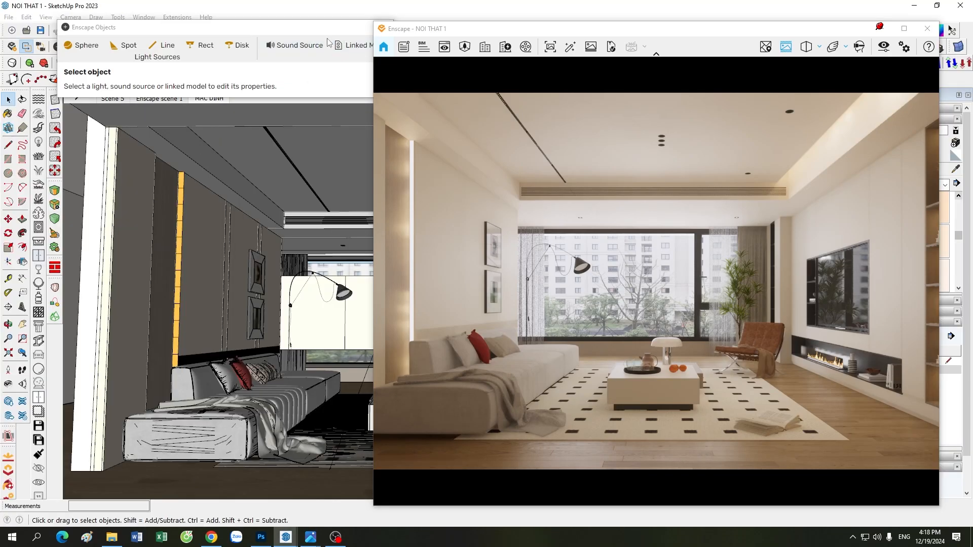
click(882, 47)
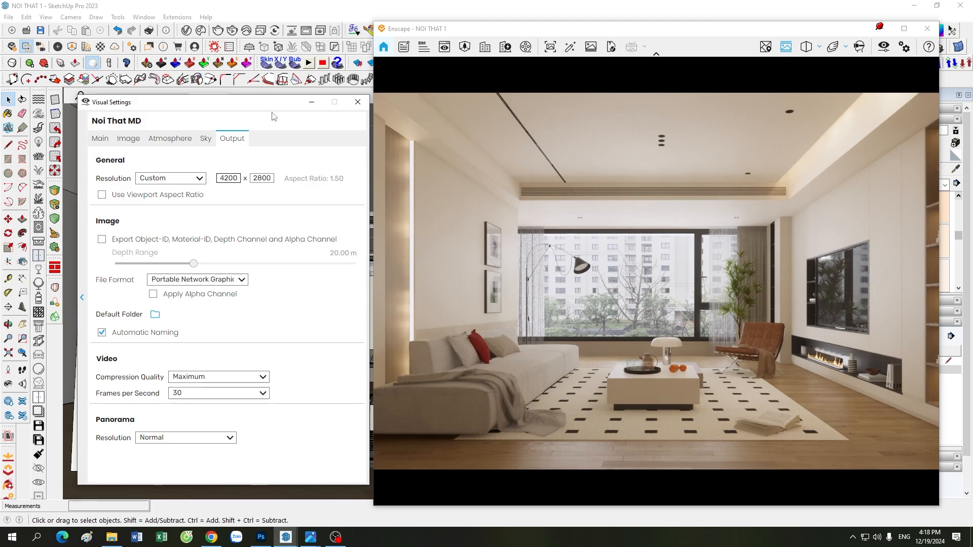
mouse_move(277, 107)
mouse_down()
mouse_move(265, 109)
mouse_move(269, 130)
mouse_move(274, 114)
mouse_up()
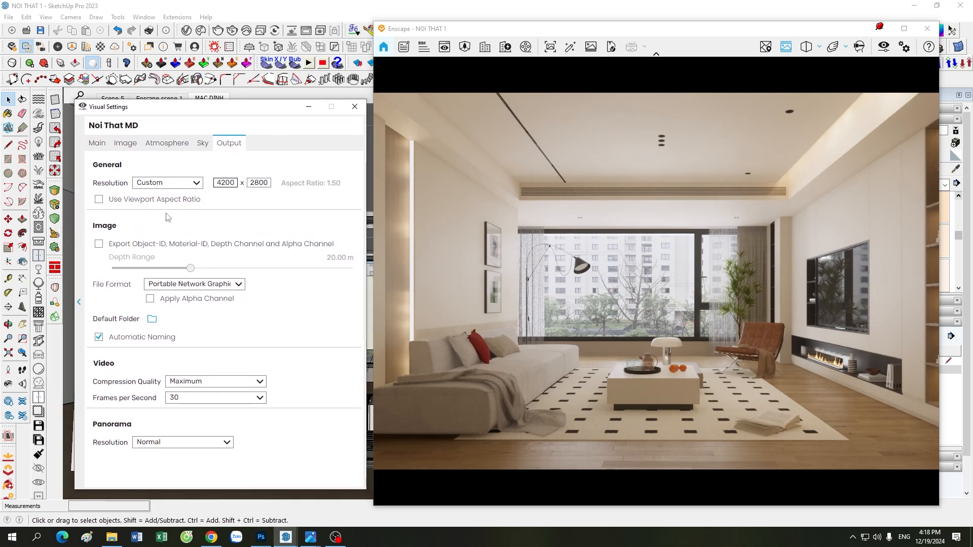
Check the Sky settings and view the skybox preview image small_empty_room_3.jpg, returning to the SketchUp model
click(202, 144)
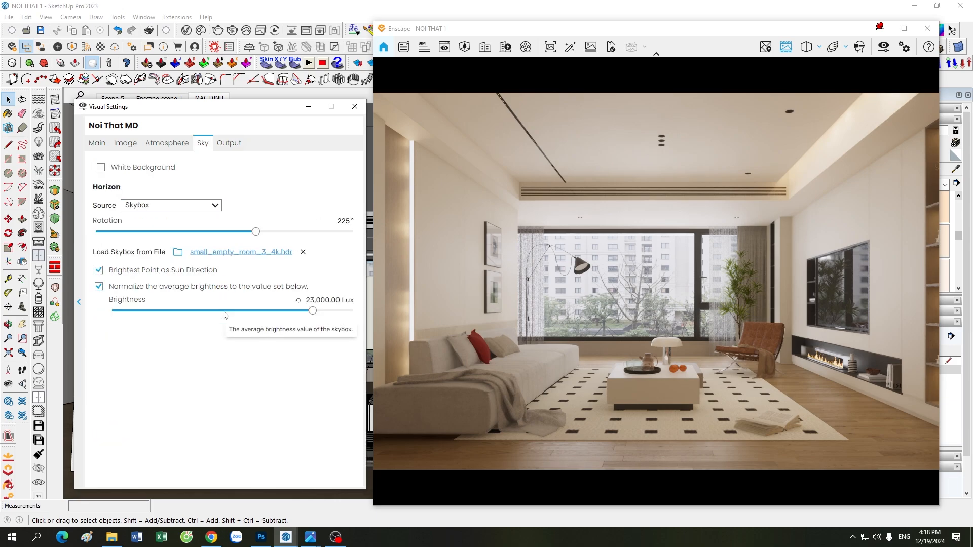
mouse_move(310, 537)
click(253, 482)
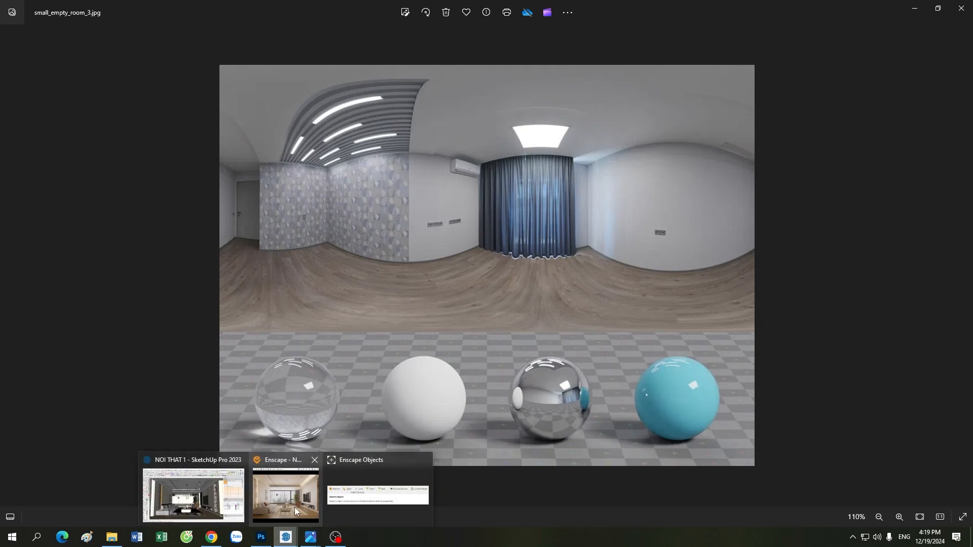
click(258, 497)
click(167, 494)
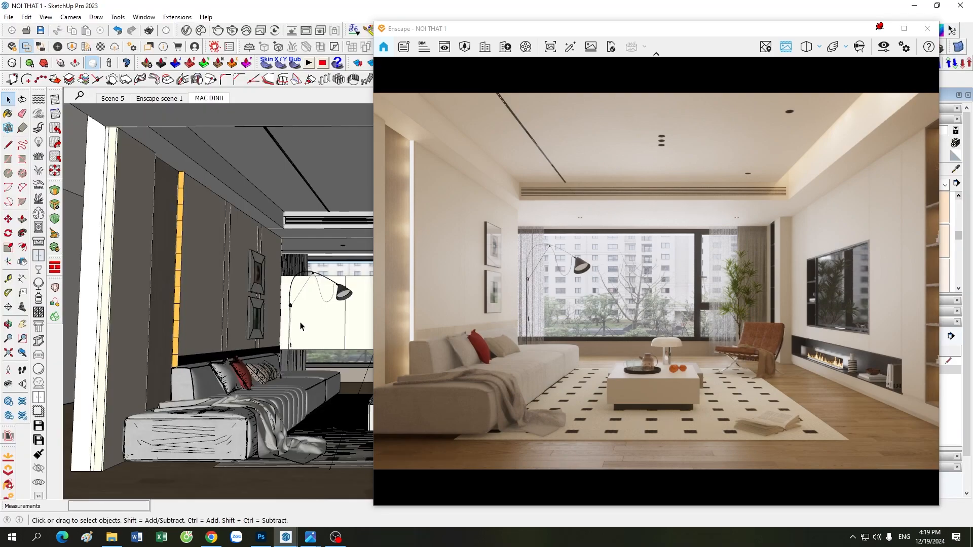
Review the Main camera, Atmosphere illumination and Sky settings against the live render
click(883, 47)
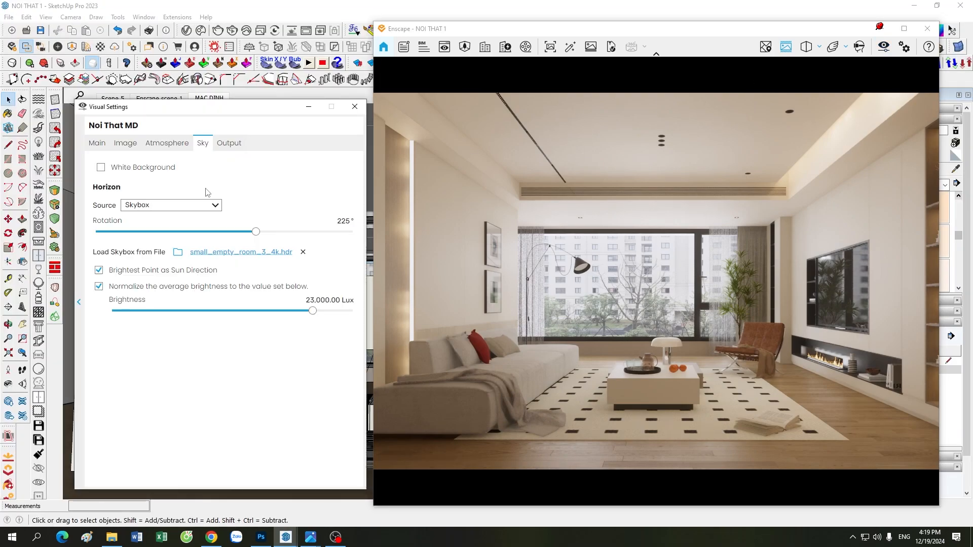
click(98, 144)
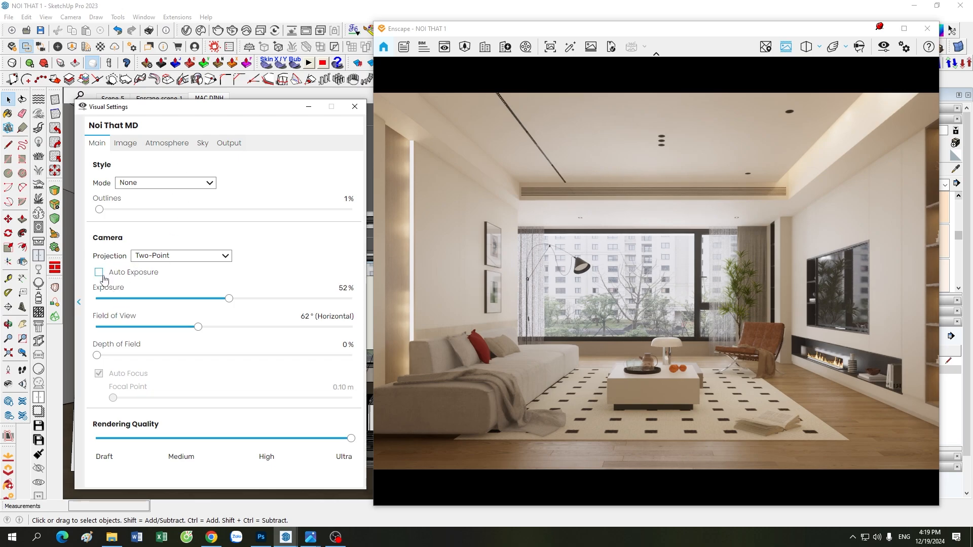
click(155, 146)
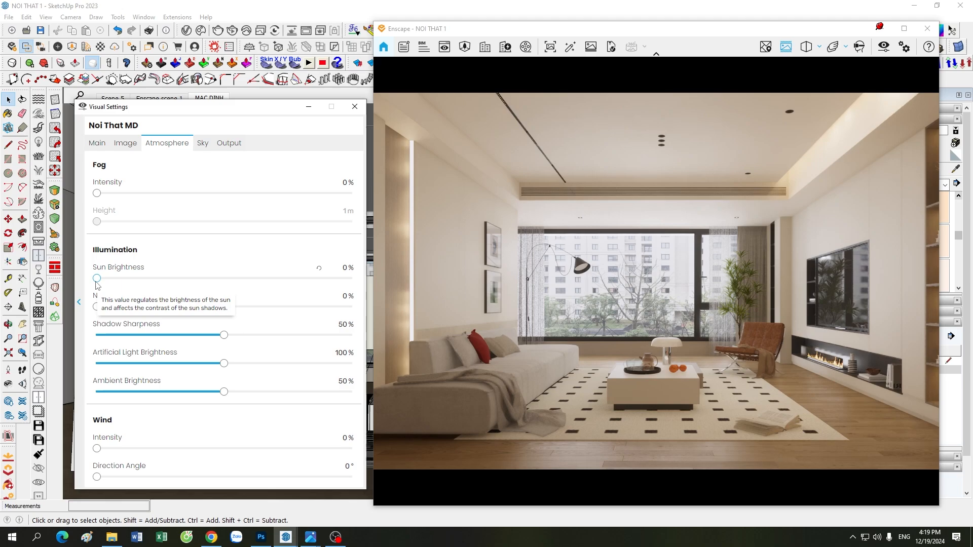
click(203, 143)
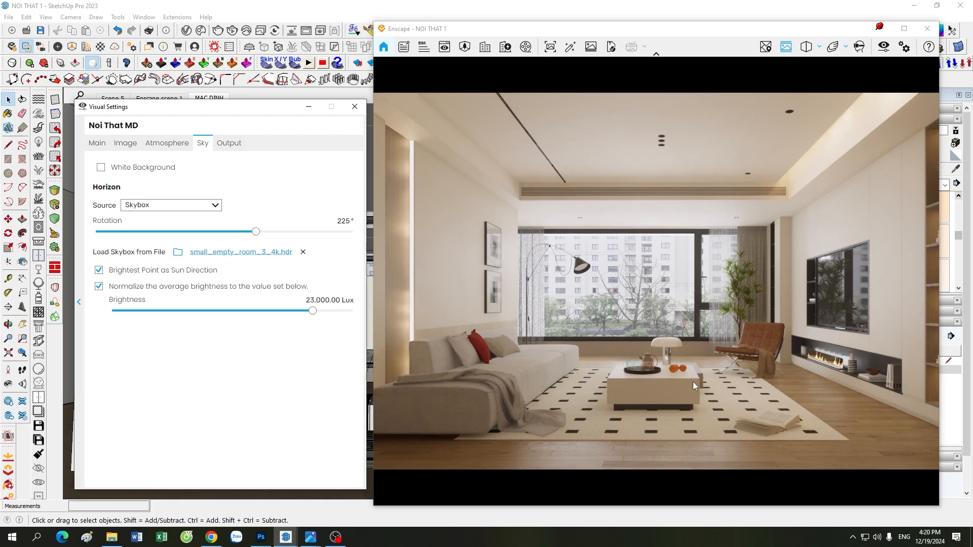
Examine the skybox light reflections on the wood floor near the window up close in the live render
scroll(650, 348, up, 5)
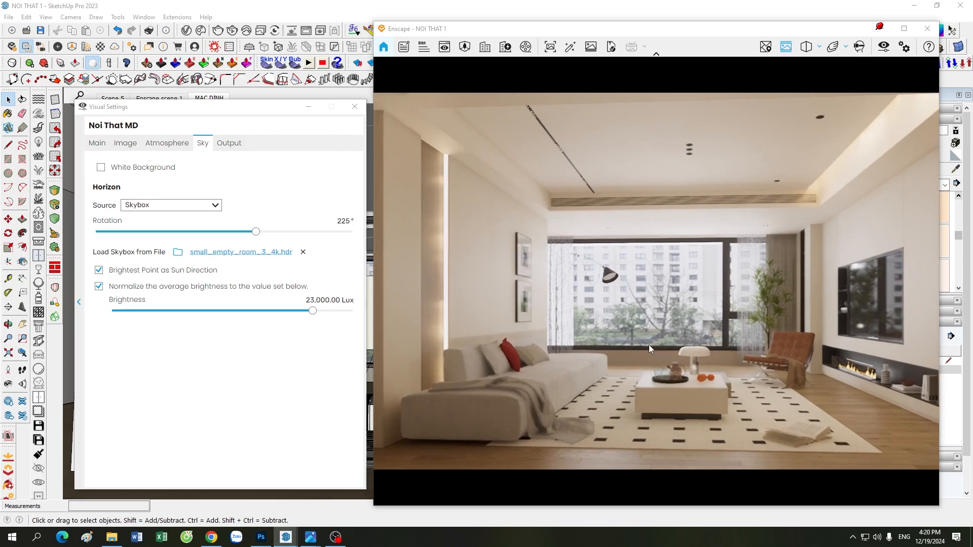
scroll(649, 346, up, 5)
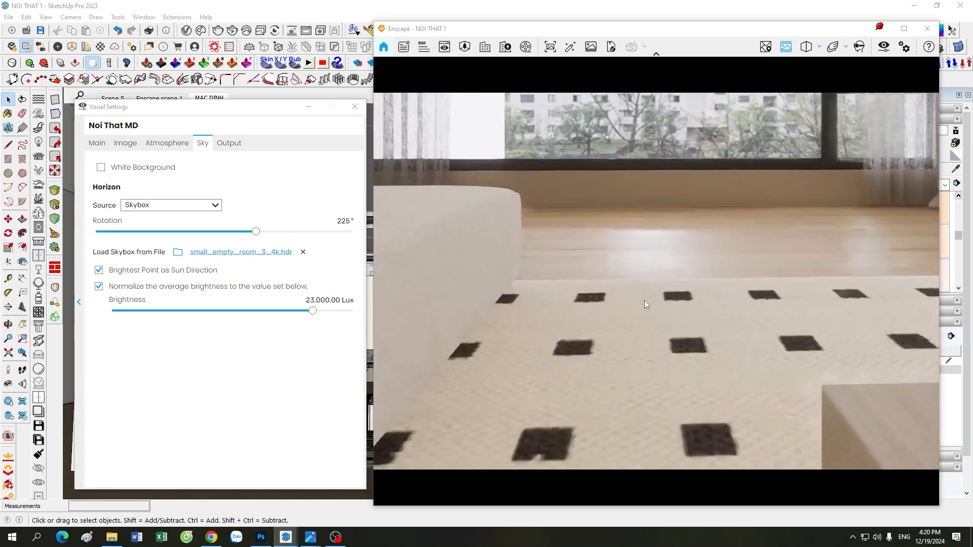
drag(643, 300, 673, 199)
scroll(644, 300, down, 3)
scroll(644, 299, up, 3)
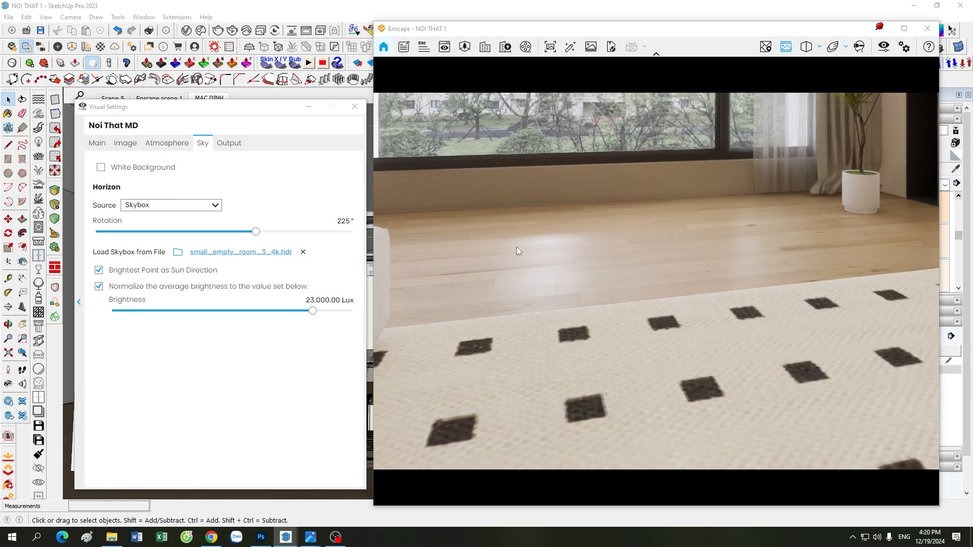
drag(516, 247, 694, 163)
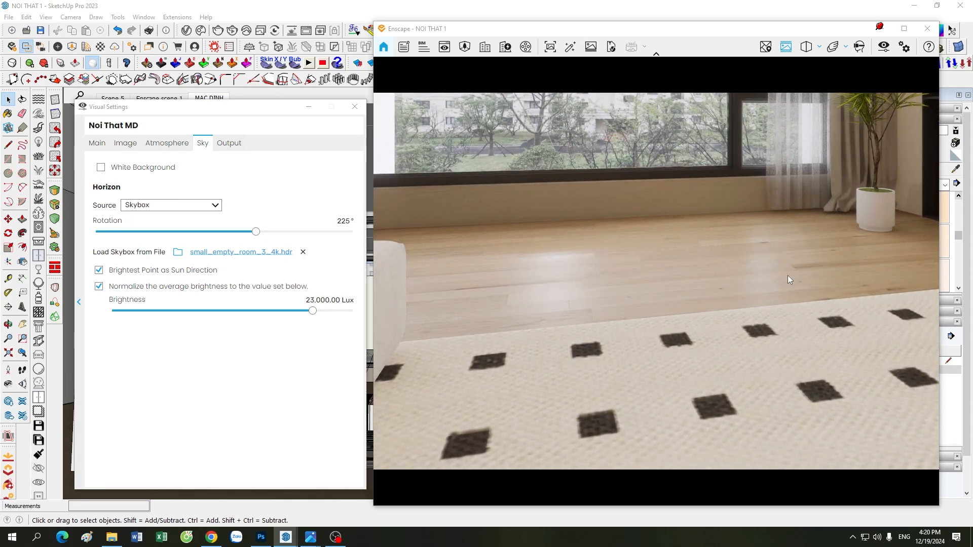
click(97, 142)
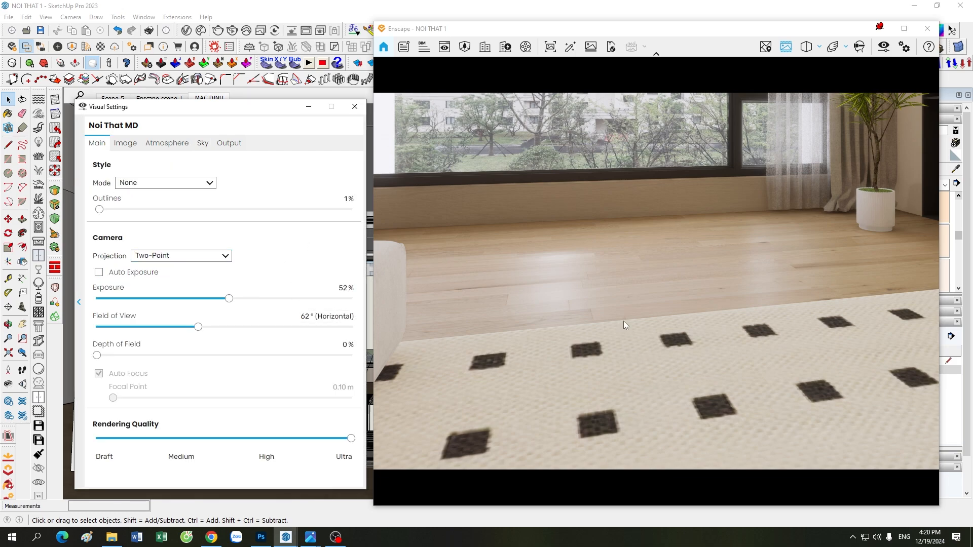
drag(623, 320, 631, 327)
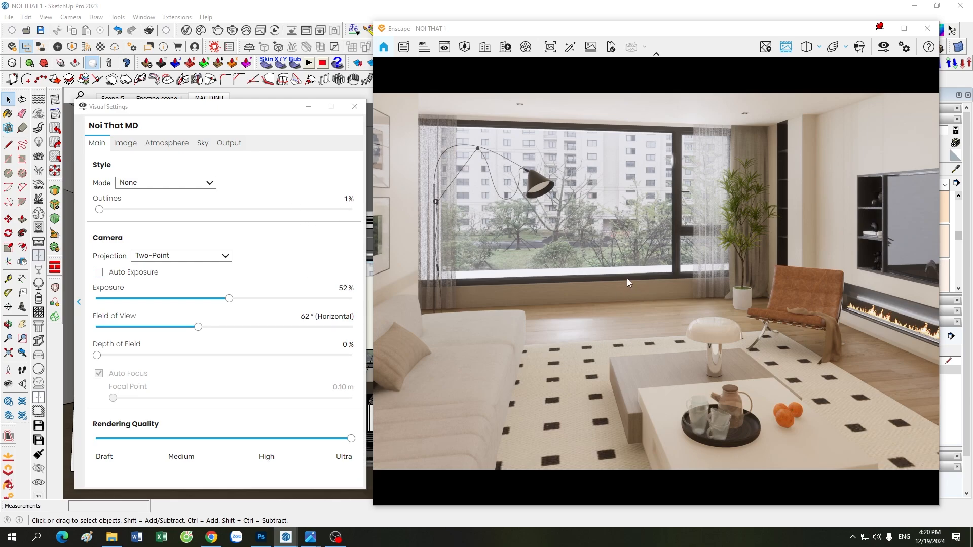
Compare the Sky settings with the small_empty_room_3.jpg skybox preview, hiding the render window to see the whole image
click(204, 144)
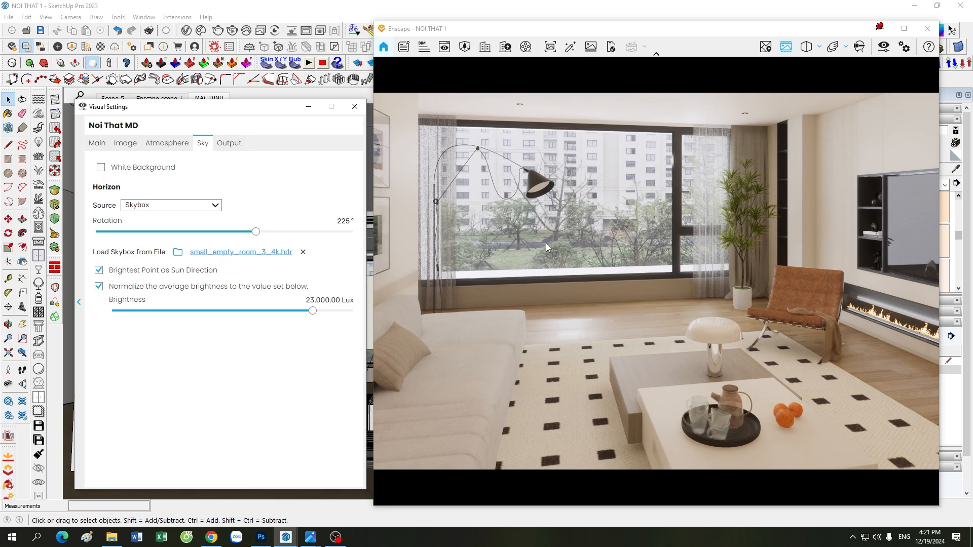
click(309, 534)
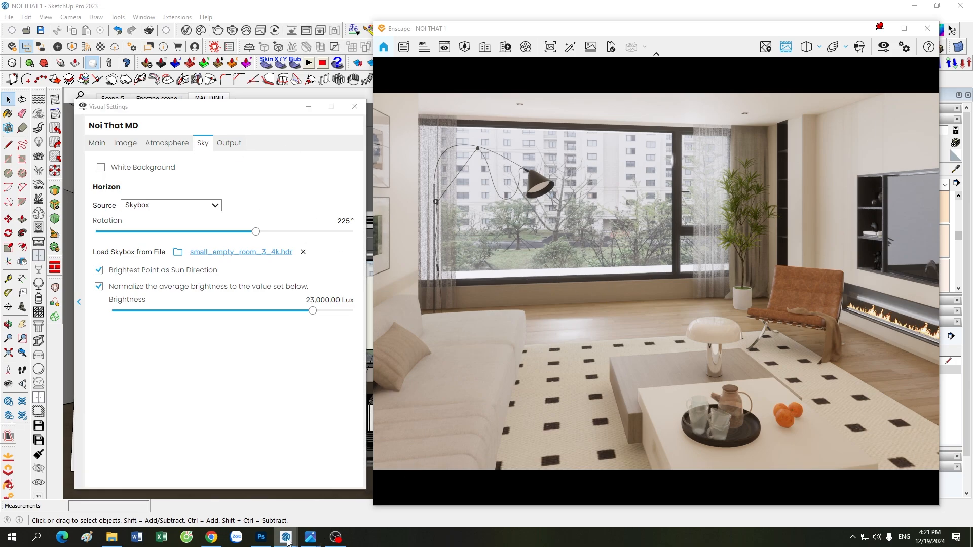
mouse_move(309, 536)
click(357, 480)
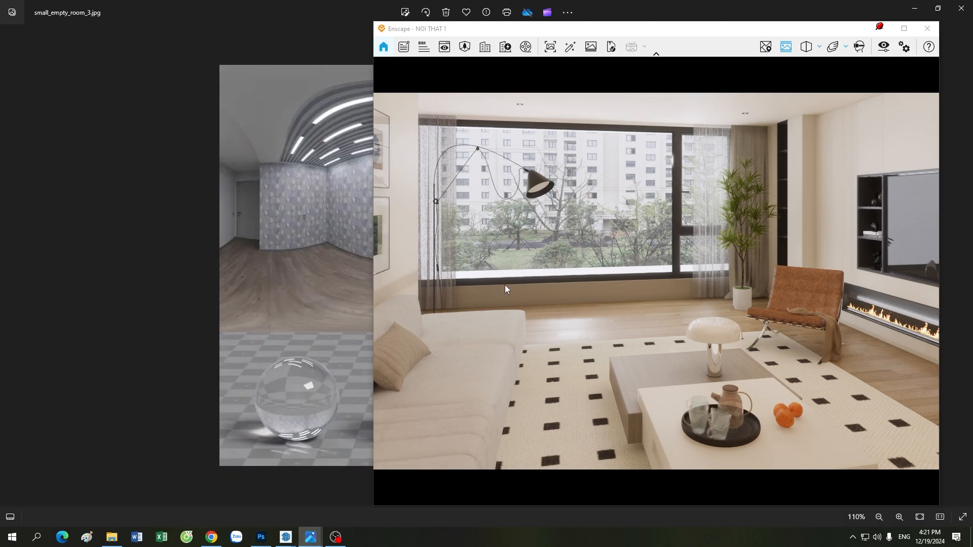
click(905, 46)
click(395, 305)
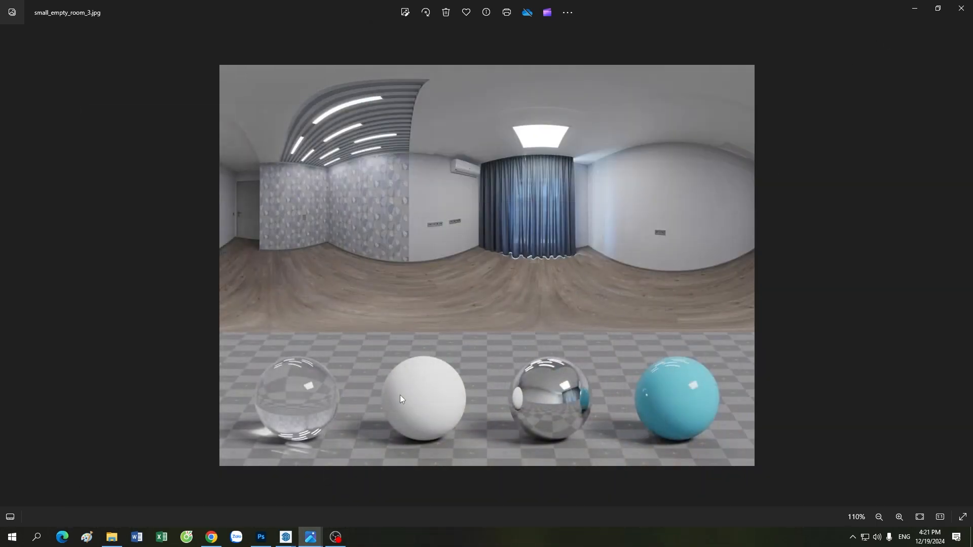
Return to the Enscape live render and pull the camera back to view more of the seating area
mouse_move(286, 536)
click(315, 500)
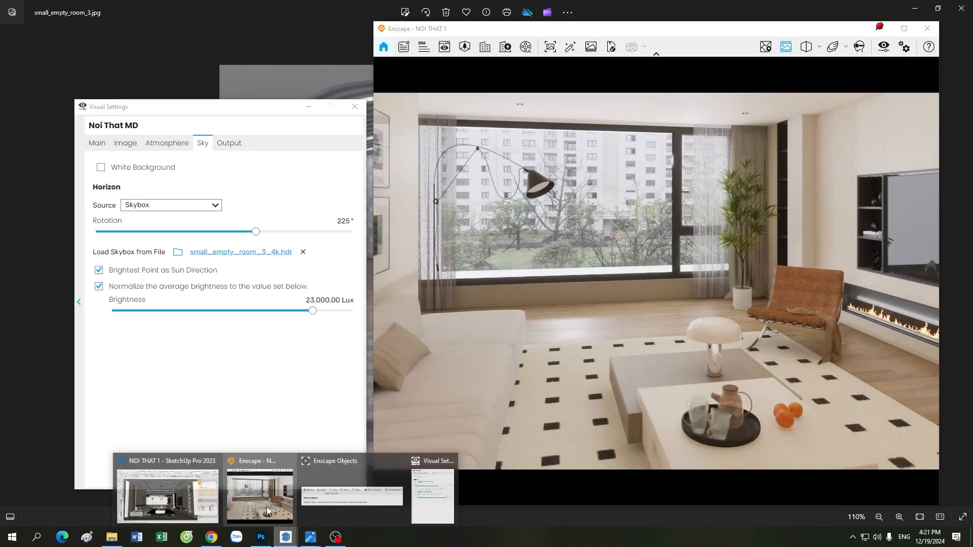
click(266, 504)
click(553, 304)
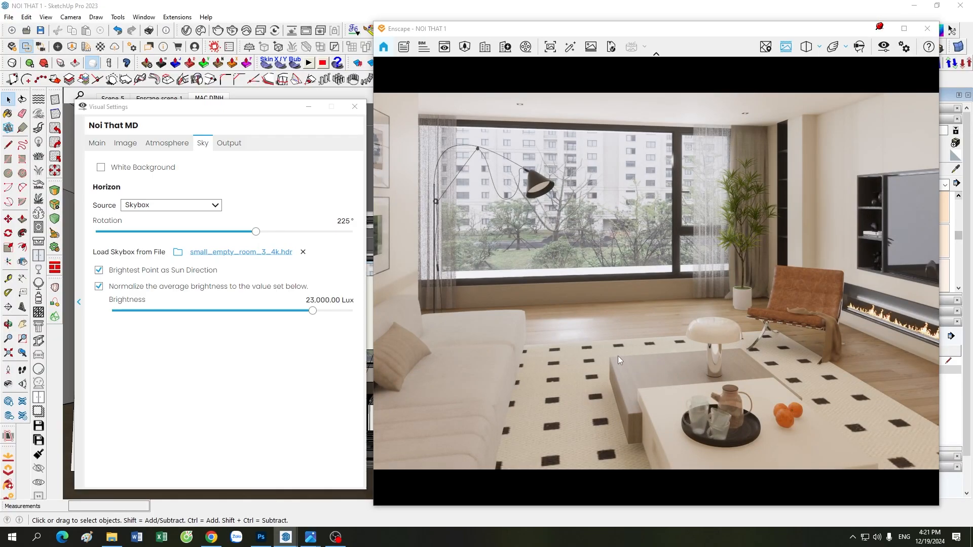
scroll(618, 355, down, 2)
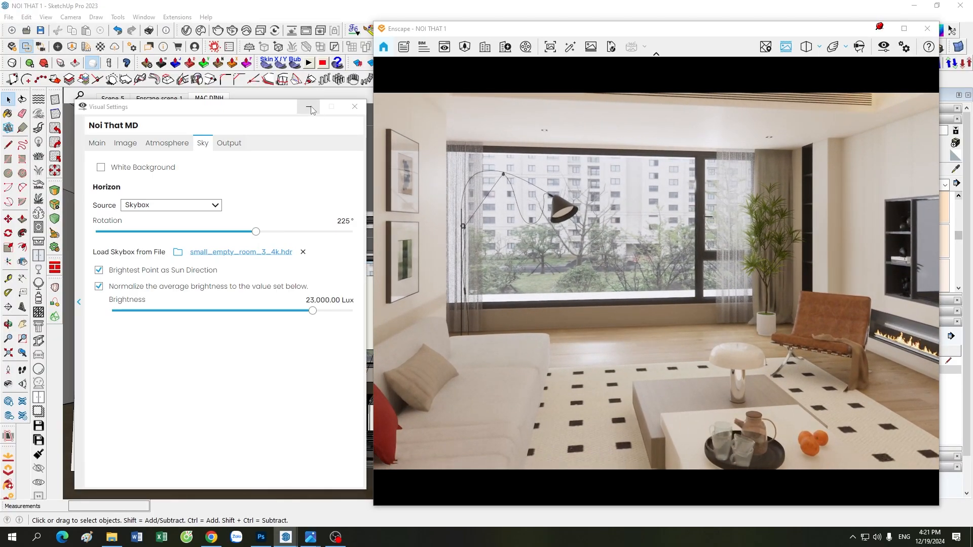
Recheck the Main camera and Sky skybox settings against the live render, and close the visual settings
click(309, 106)
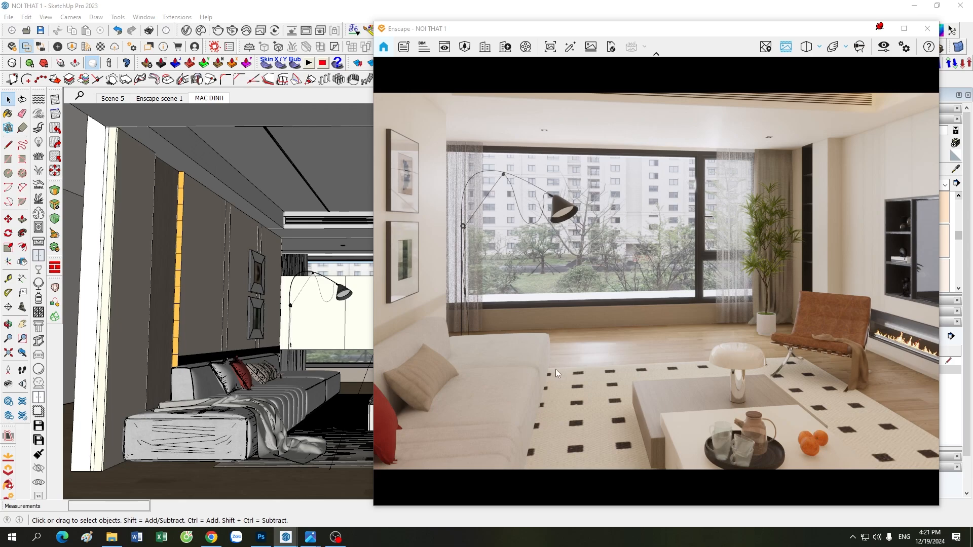
click(884, 47)
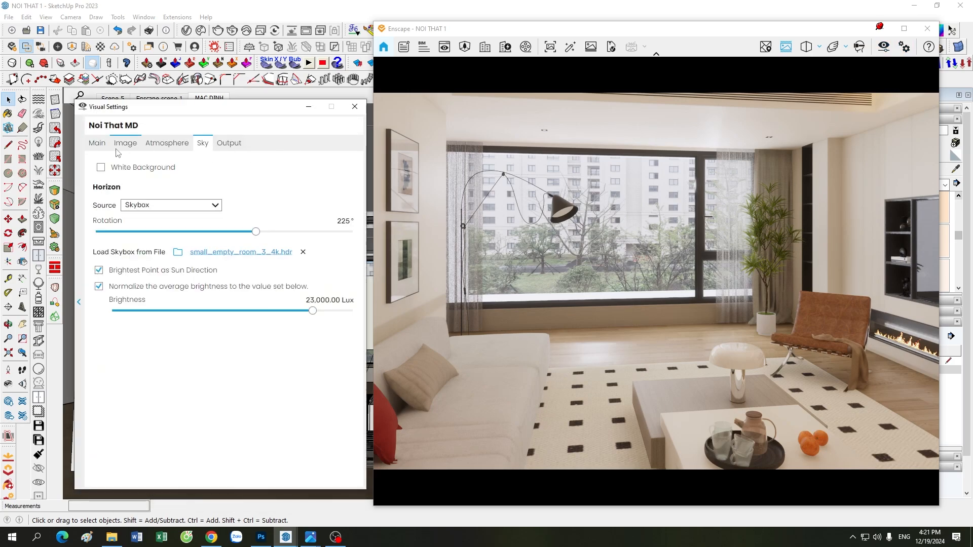
click(97, 142)
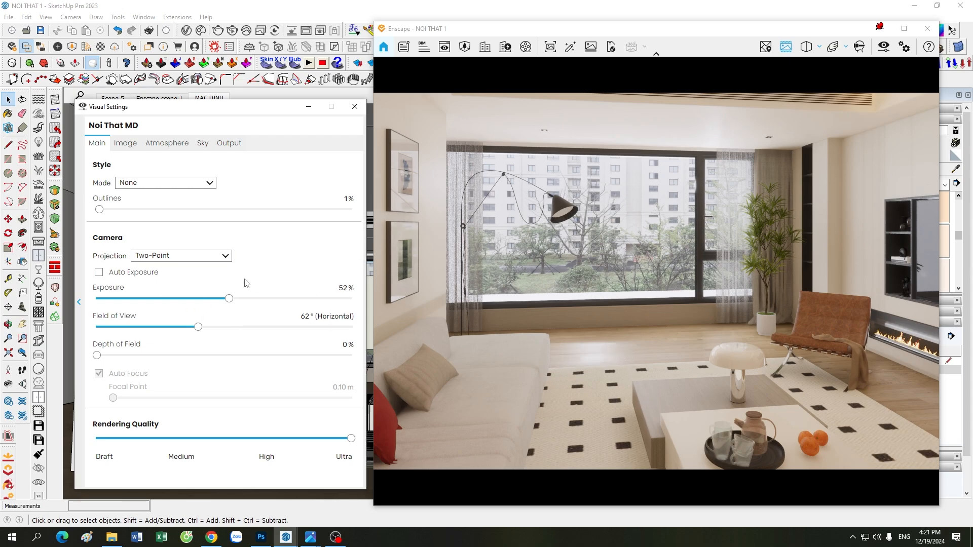
click(203, 143)
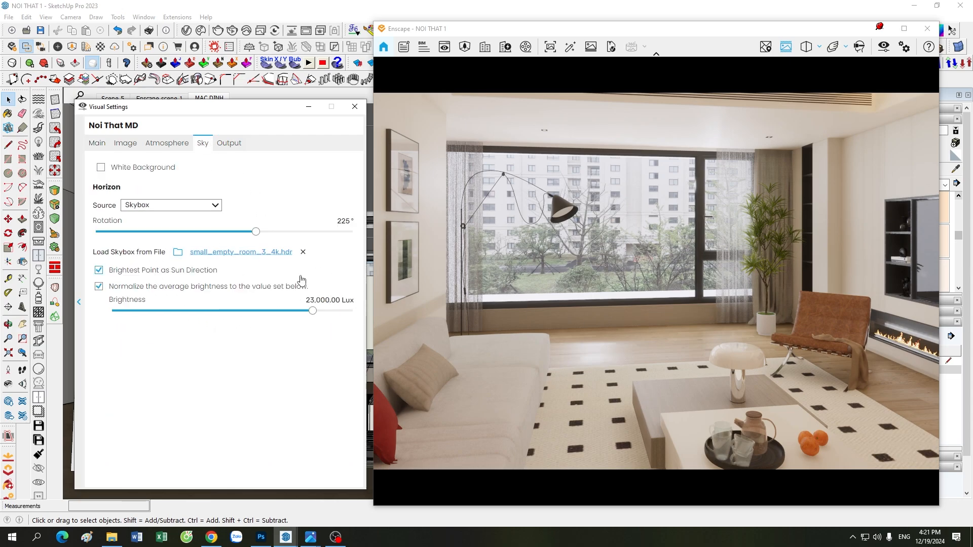
click(355, 106)
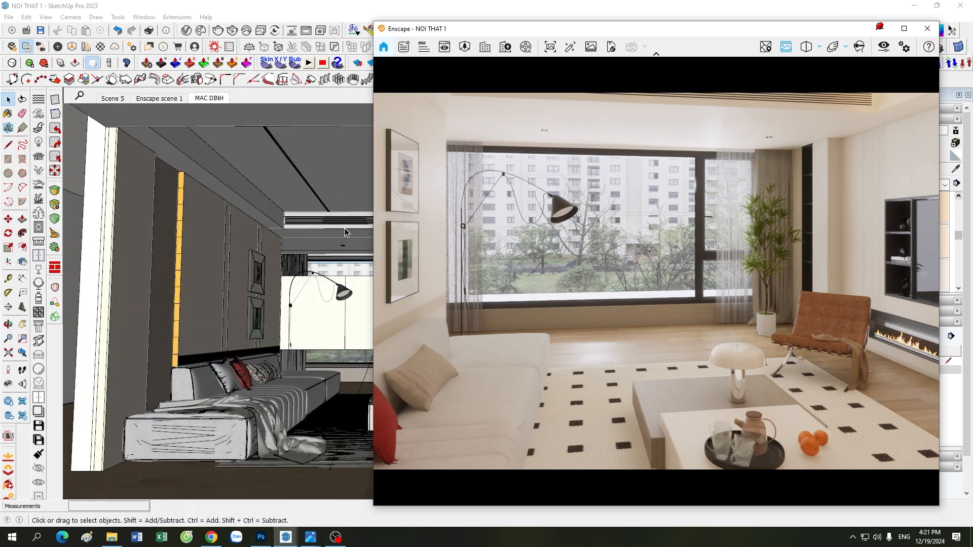
Hide the live render window and examine the whole room model from outside, including the backdrop beyond the window
mouse_move(605, 30)
mouse_down()
mouse_move(547, 33)
mouse_move(588, 35)
mouse_up()
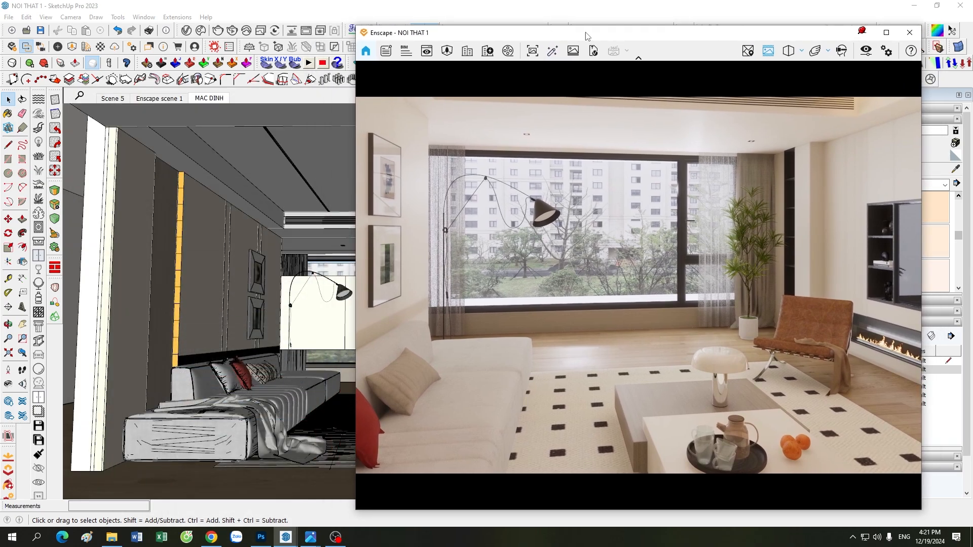
drag(737, 35, 593, 32)
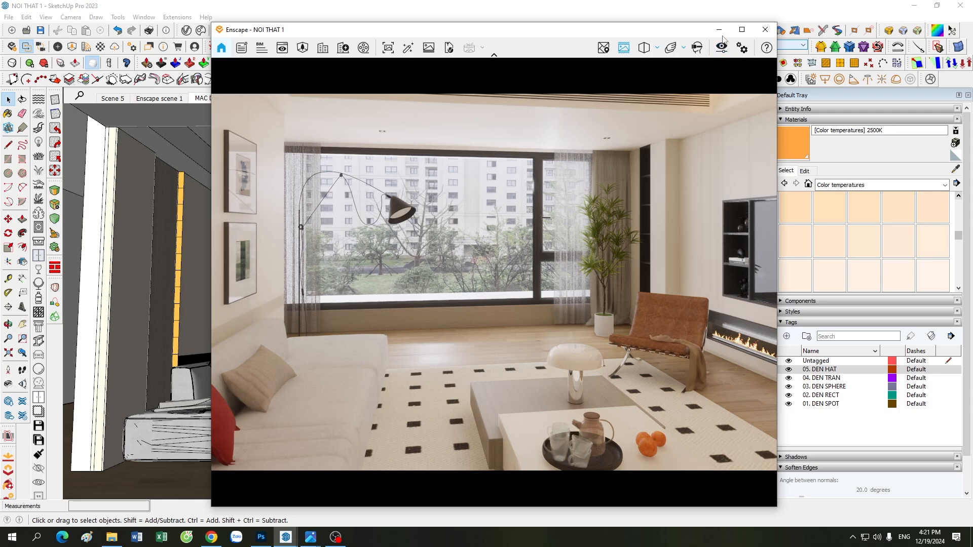
click(717, 31)
scroll(623, 238, down, 8)
mouse_move(626, 240)
middle_down()
mouse_move(541, 285)
mouse_move(364, 311)
middle_up()
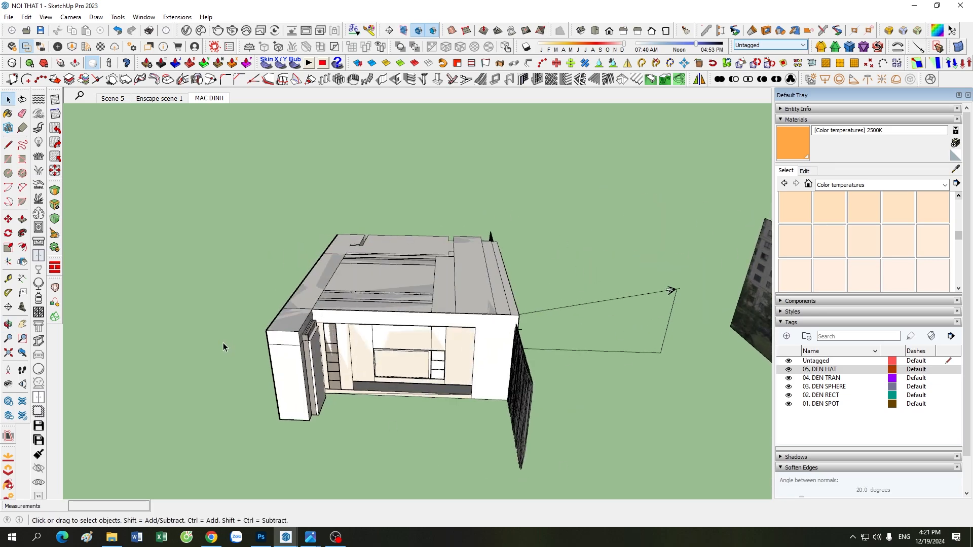
middle_drag(232, 366, 593, 368)
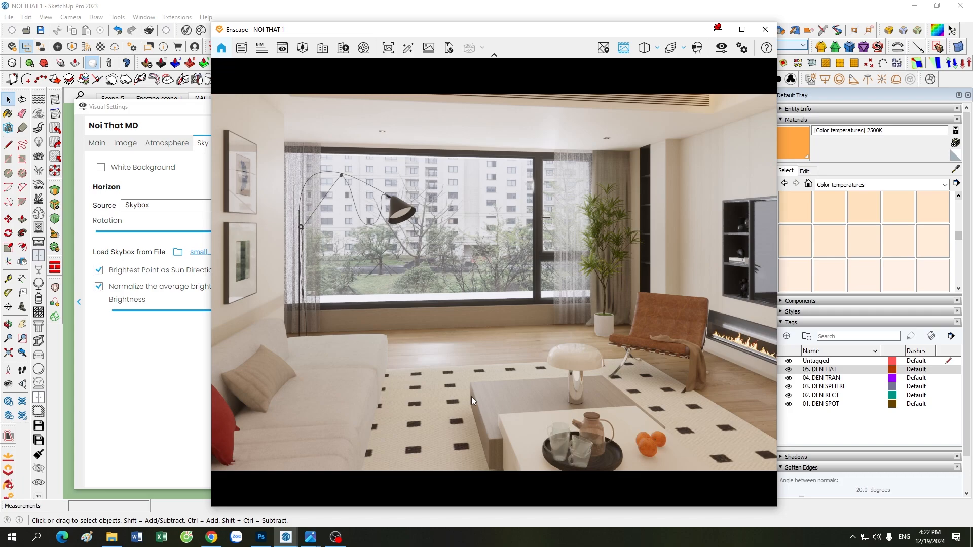
Place the live render beside the model without the visual settings, and view the room model through its open side
drag(519, 32, 659, 23)
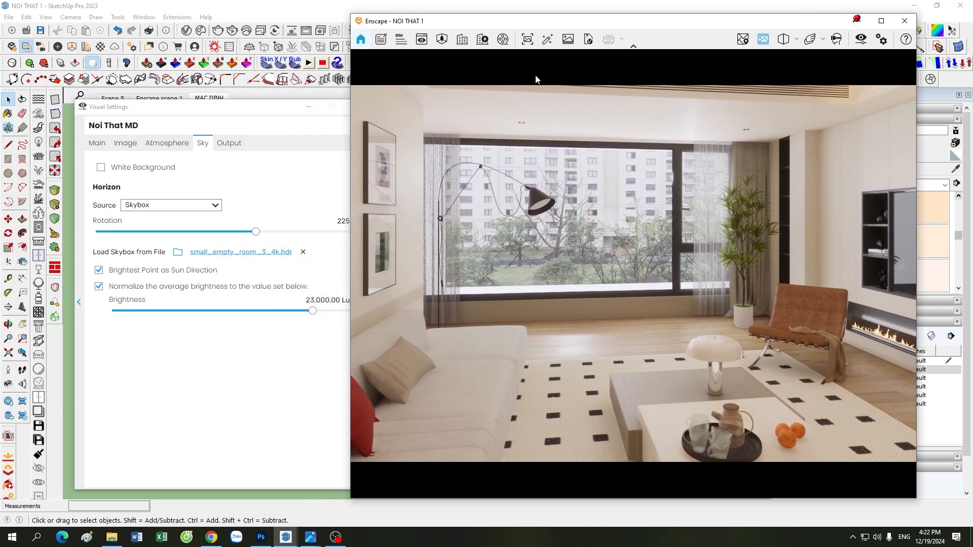
click(309, 109)
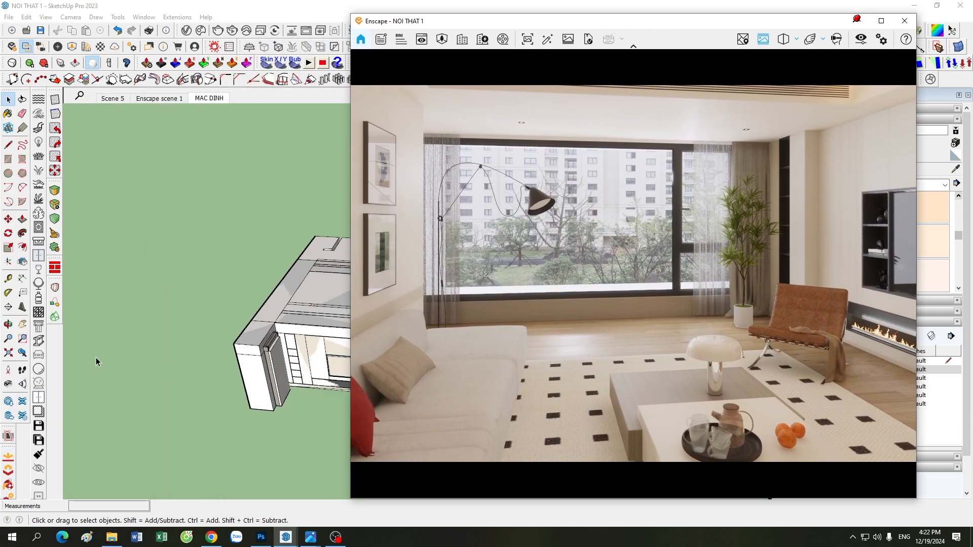
mouse_move(95, 357)
middle_down()
mouse_move(181, 352)
mouse_move(157, 421)
middle_up()
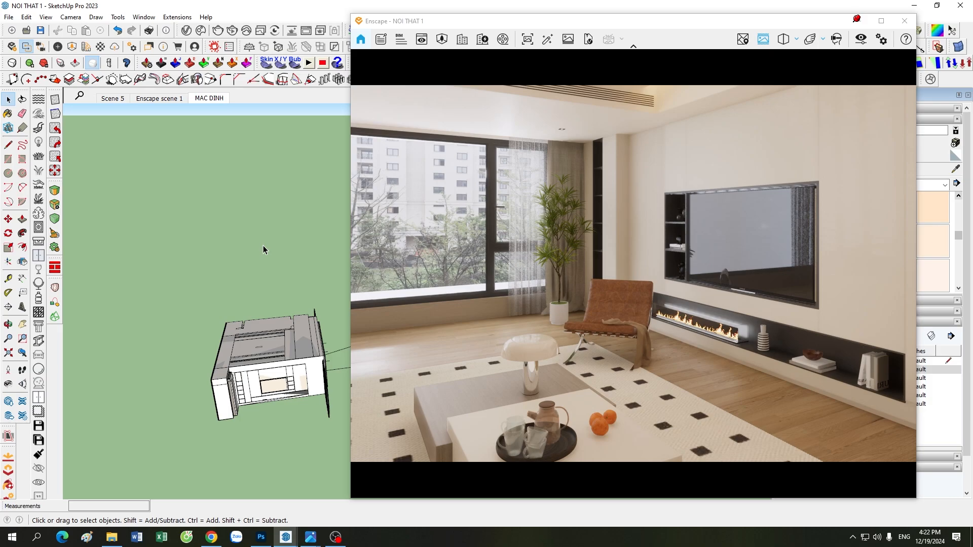
mouse_move(263, 246)
middle_down()
mouse_move(191, 397)
mouse_move(284, 343)
middle_up()
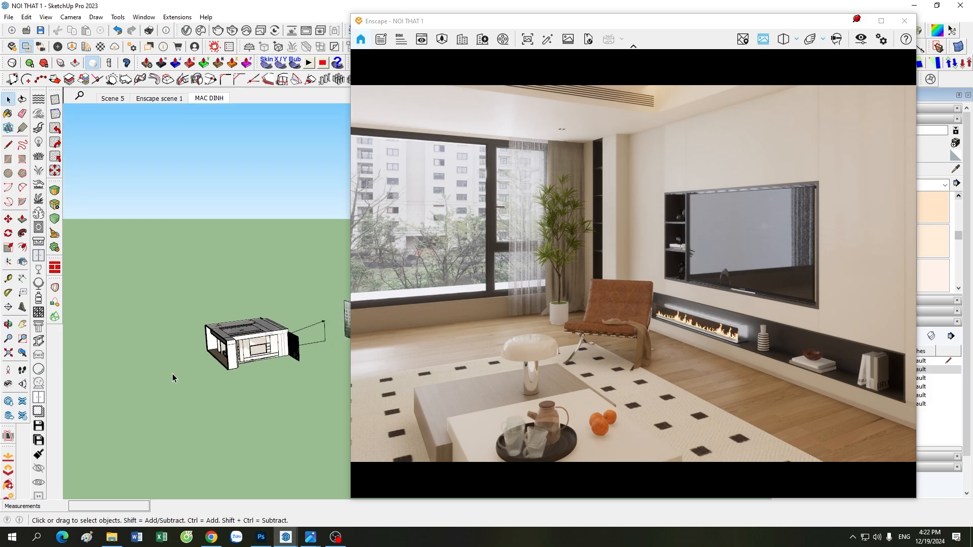
mouse_move(173, 372)
middle_down()
mouse_move(187, 413)
mouse_move(223, 377)
middle_up()
scroll(223, 378, up, 3)
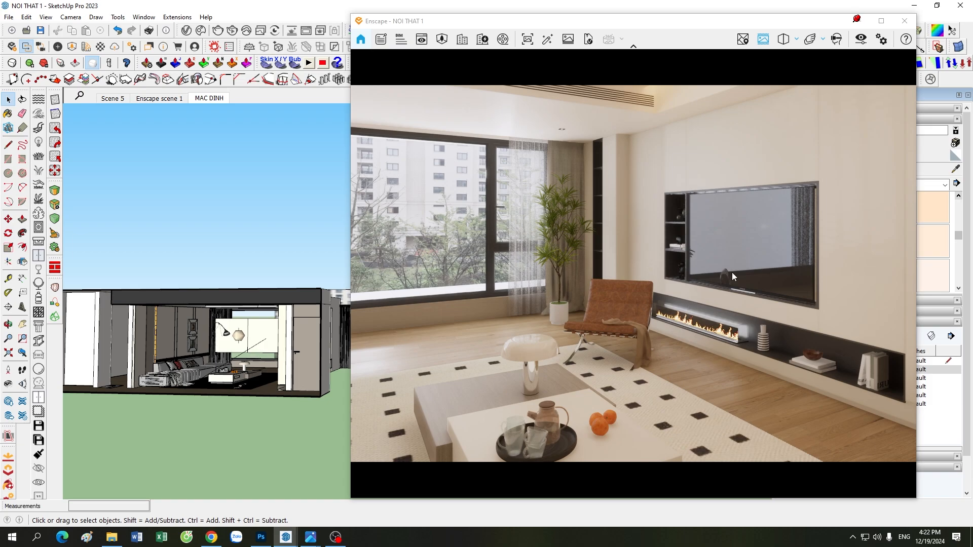
Compare the TV wall and window area in the live render with a closer view of the modelled interior
drag(731, 272, 840, 147)
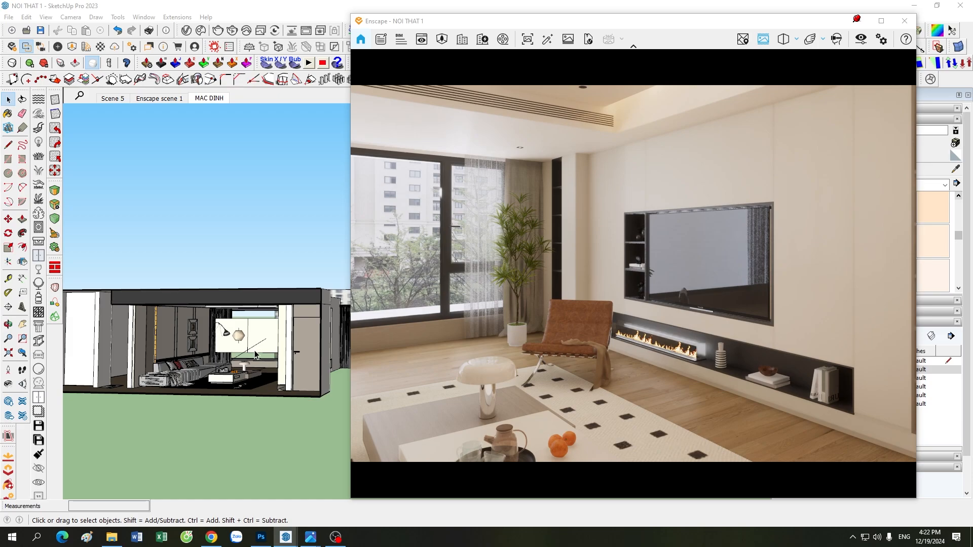
scroll(255, 355, up, 2)
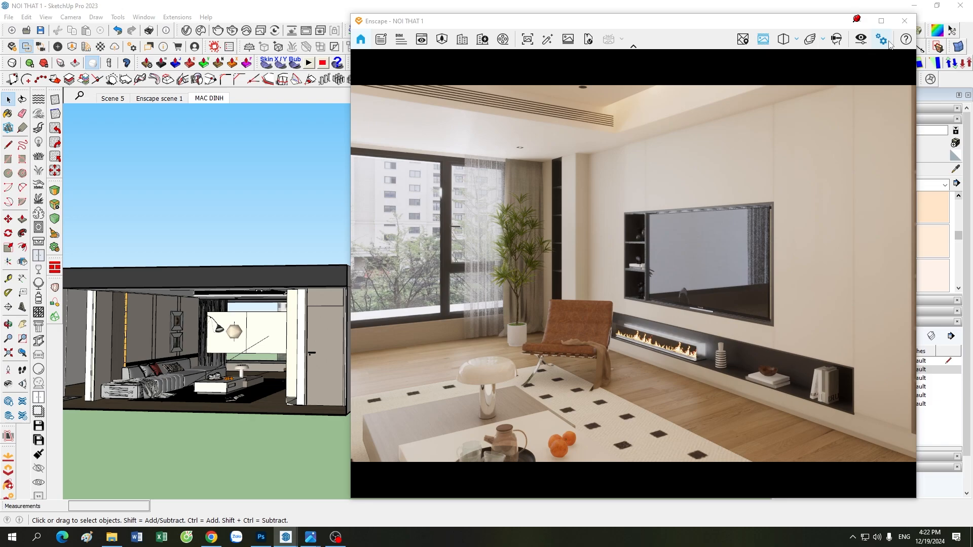
drag(780, 21, 601, 38)
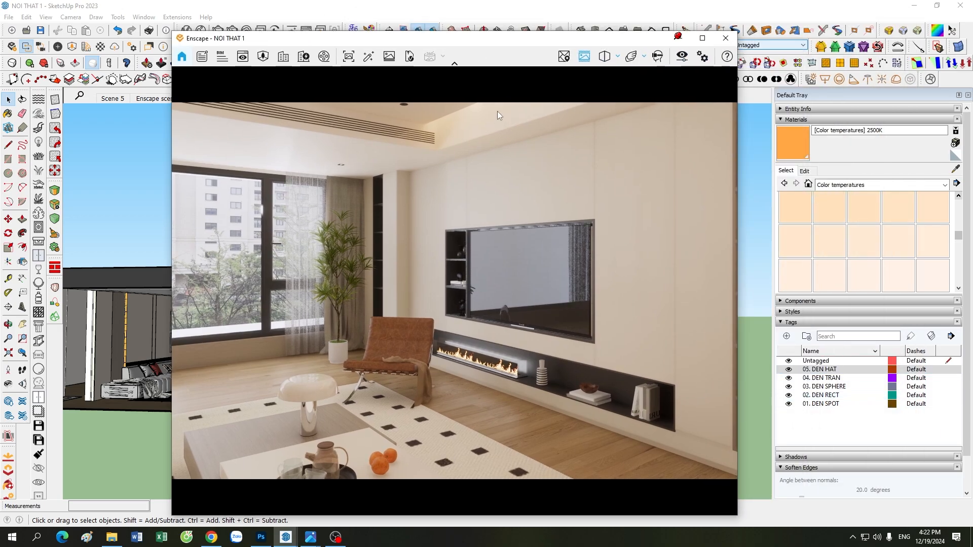
drag(500, 41, 725, 28)
scroll(324, 315, up, 5)
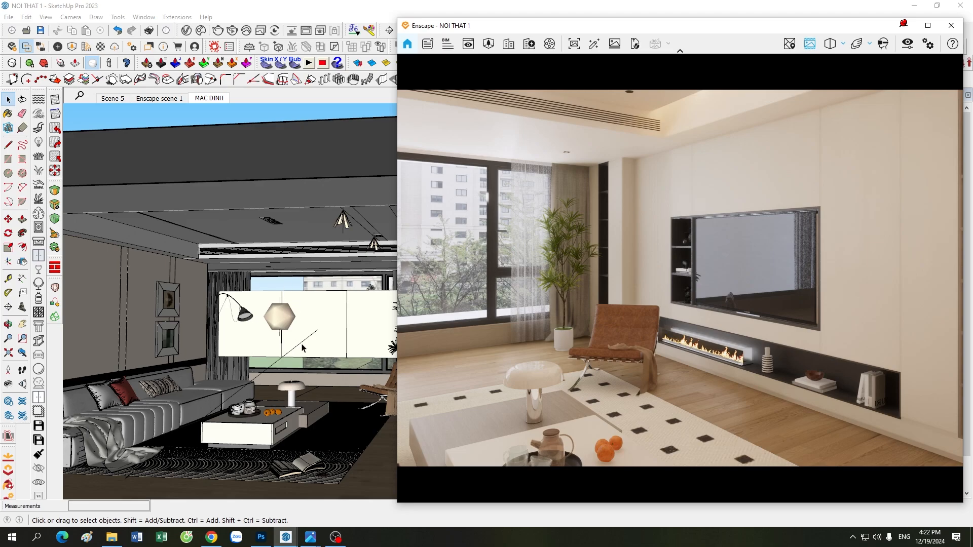
mouse_move(496, 377)
mouse_down()
mouse_move(550, 373)
mouse_move(739, 241)
mouse_up()
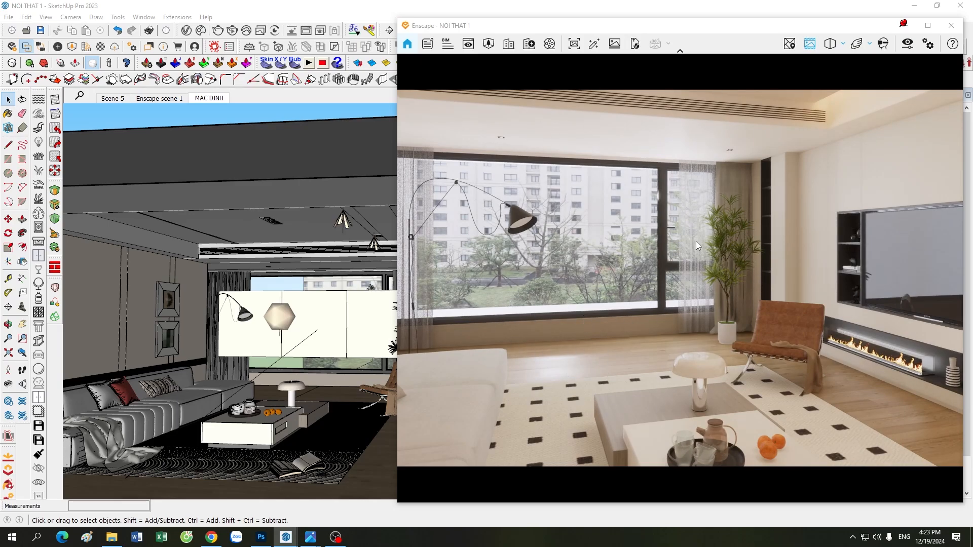
Open the spherical light in front of the window in Enscape Objects and inspect its settings against the live render
click(279, 317)
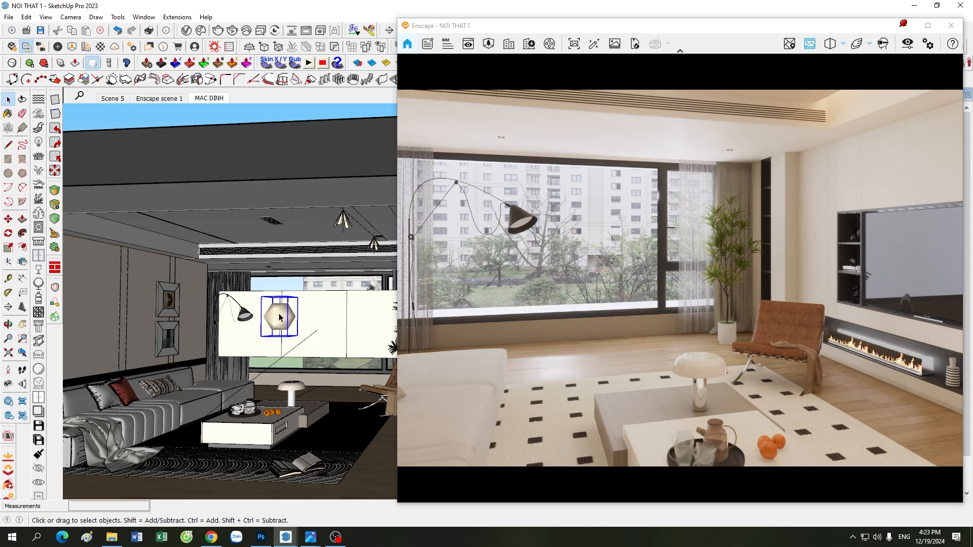
click(58, 47)
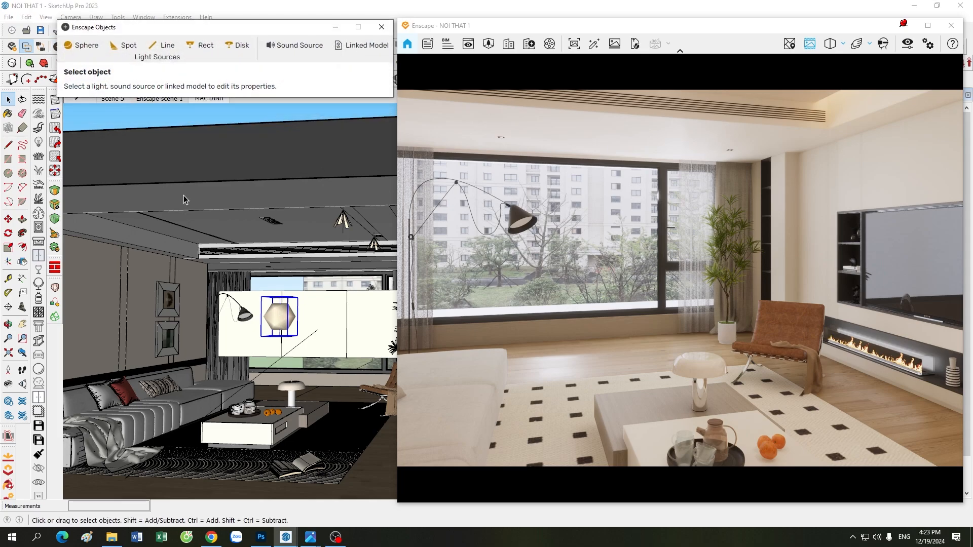
click(313, 329)
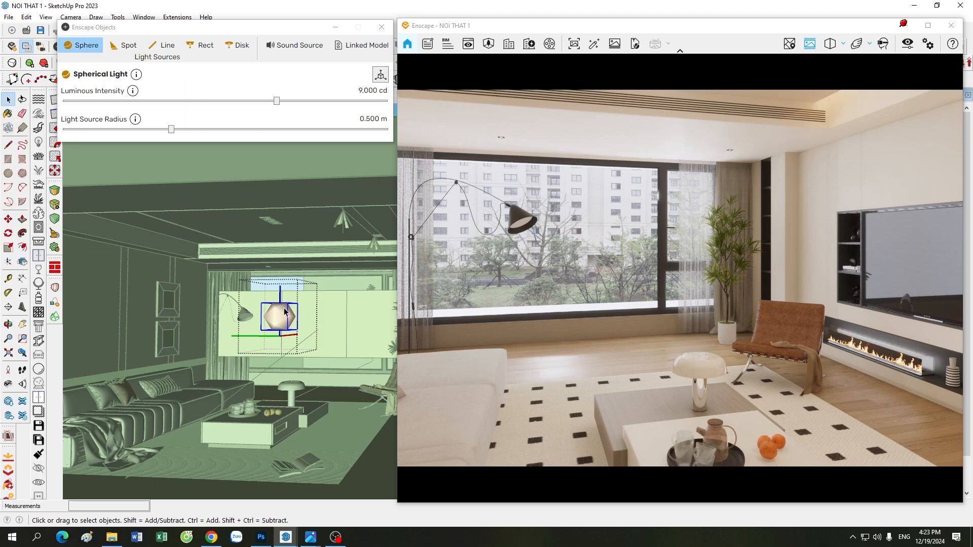
scroll(585, 344, down, 3)
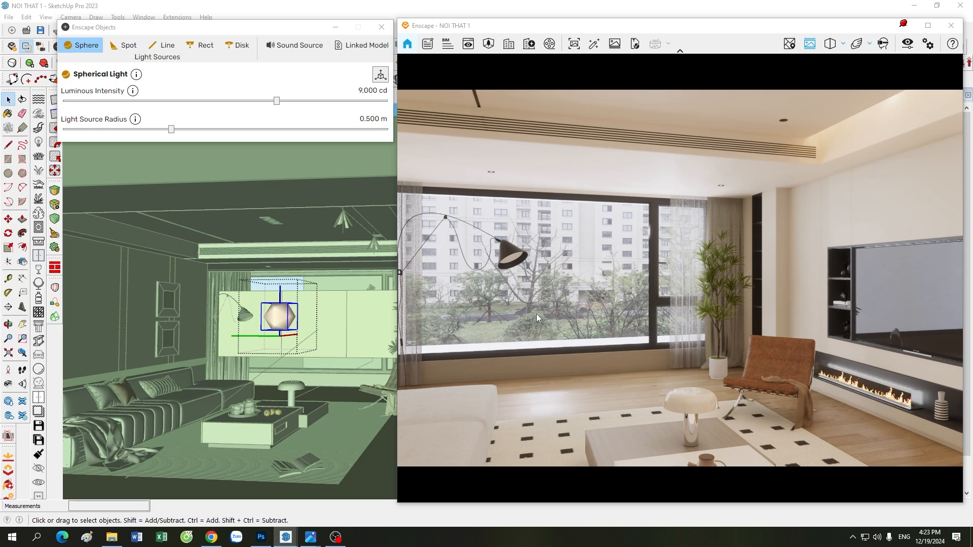
mouse_move(636, 280)
mouse_down()
mouse_move(729, 201)
mouse_move(608, 307)
mouse_move(575, 307)
mouse_move(643, 312)
mouse_up()
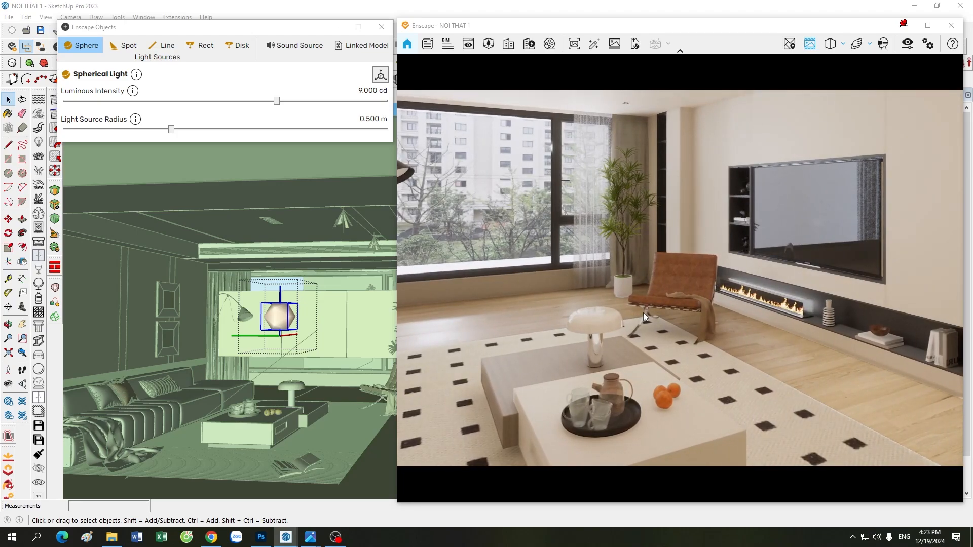
Switch to Enscape scene 1, clear the Enscape Objects dialog from the view and leave the spherical light's group
drag(238, 27, 185, 137)
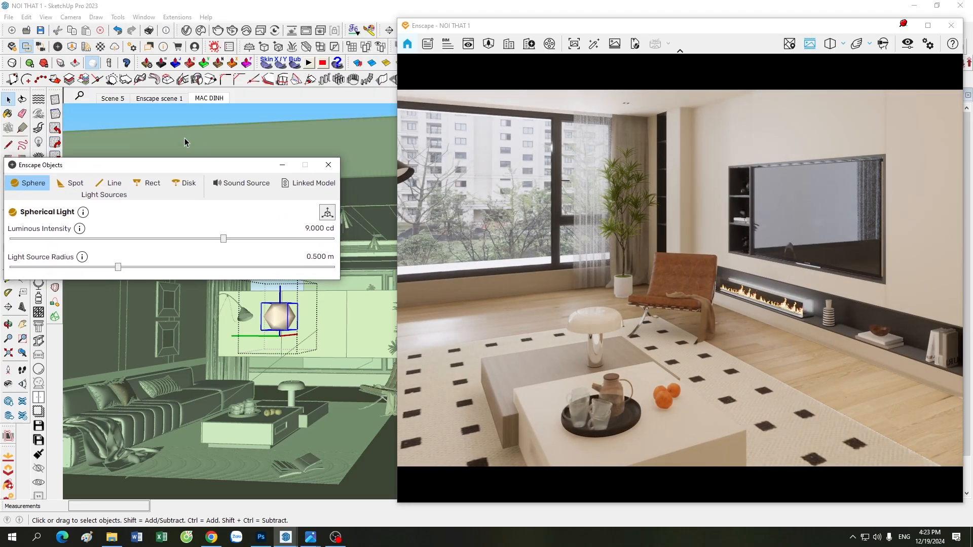
click(159, 98)
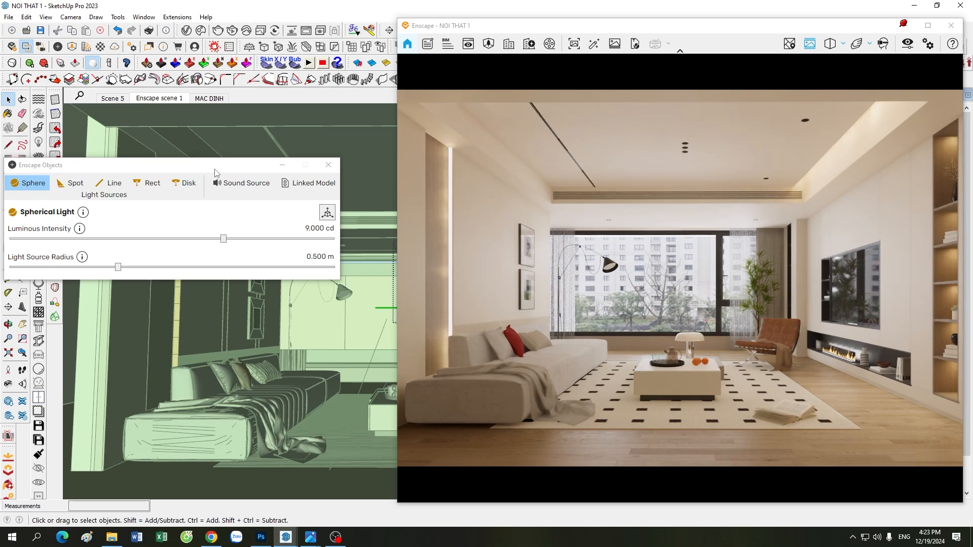
drag(251, 167, 259, 92)
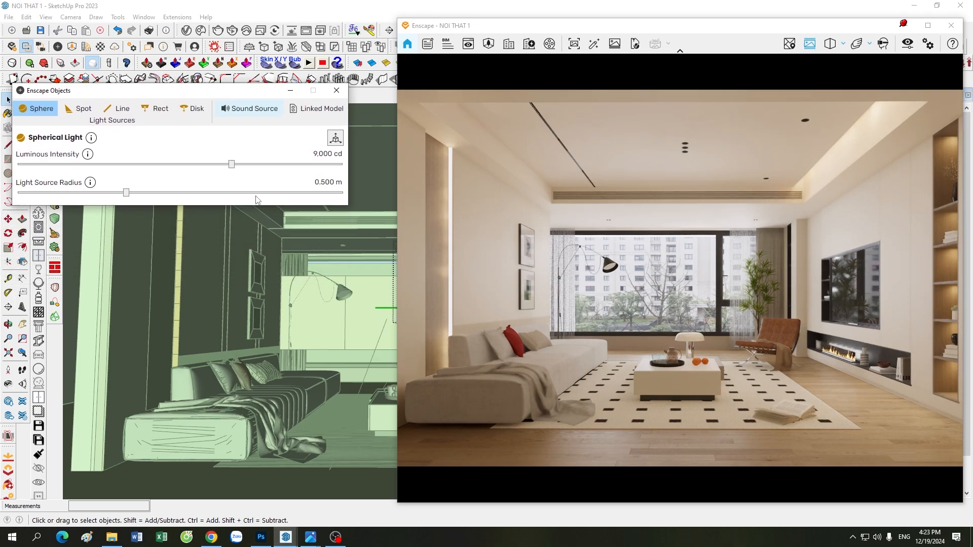
click(324, 423)
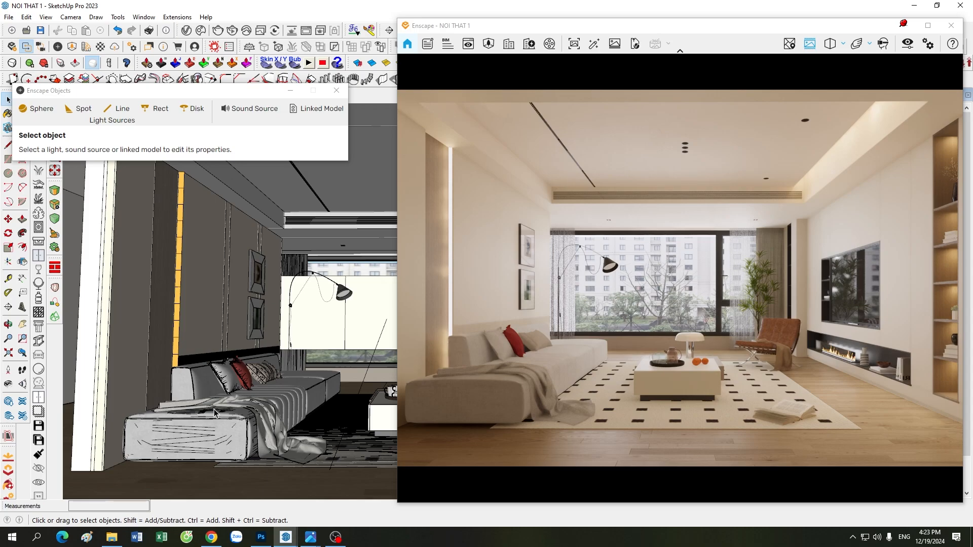
Examine the spherical light and ceiling spot lights in the model beside the render, and open the scene's Sky settings
scroll(214, 409, down, 5)
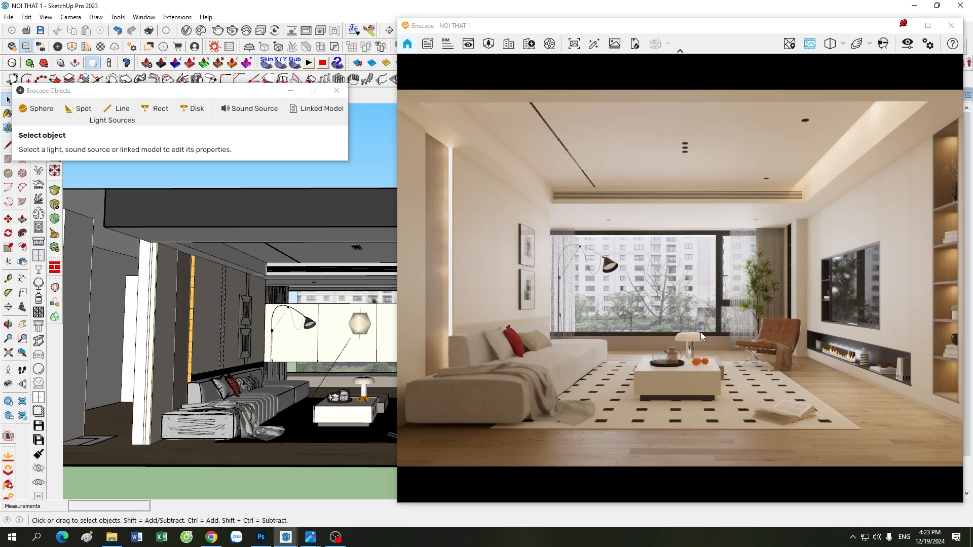
scroll(364, 308, up, 3)
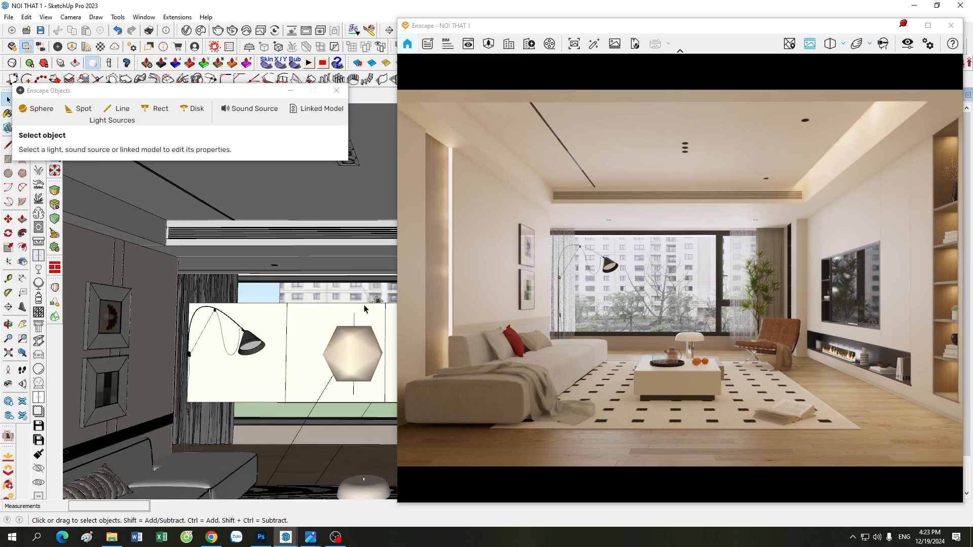
scroll(264, 261, down, 6)
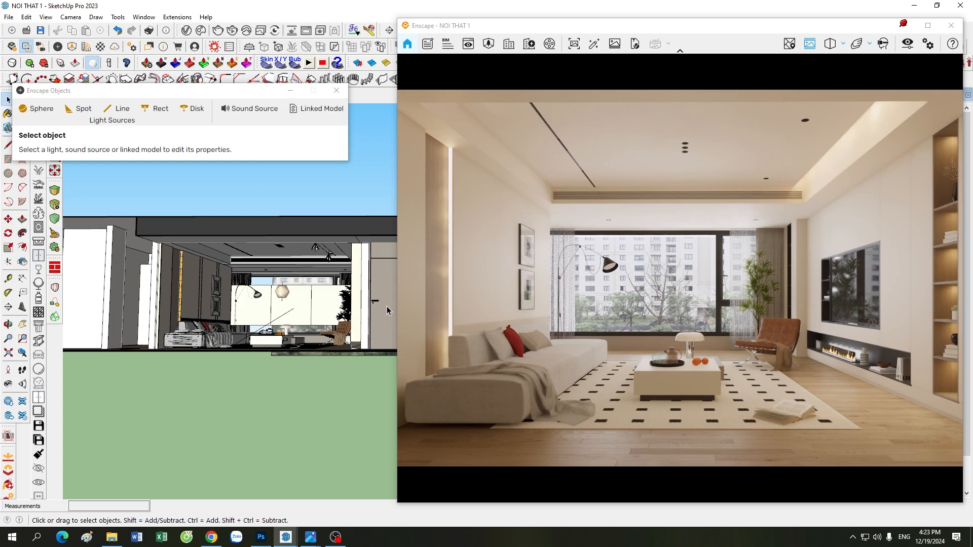
scroll(328, 257, up, 3)
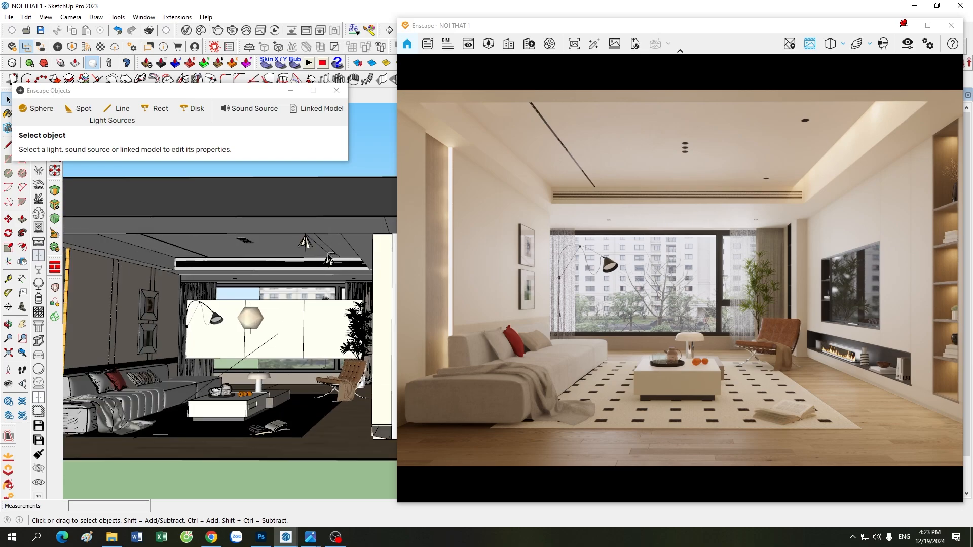
scroll(329, 260, up, 2)
scroll(191, 343, up, 2)
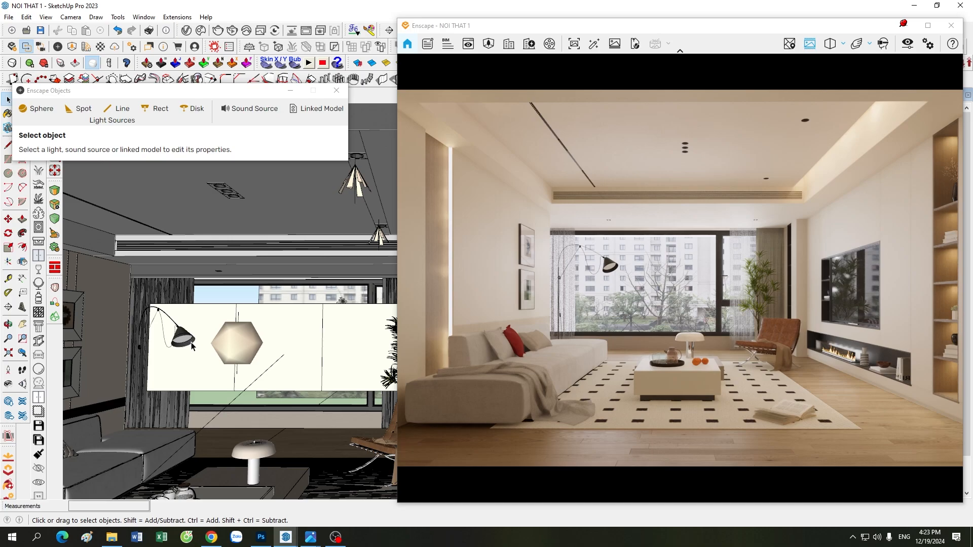
scroll(192, 345, down, 1)
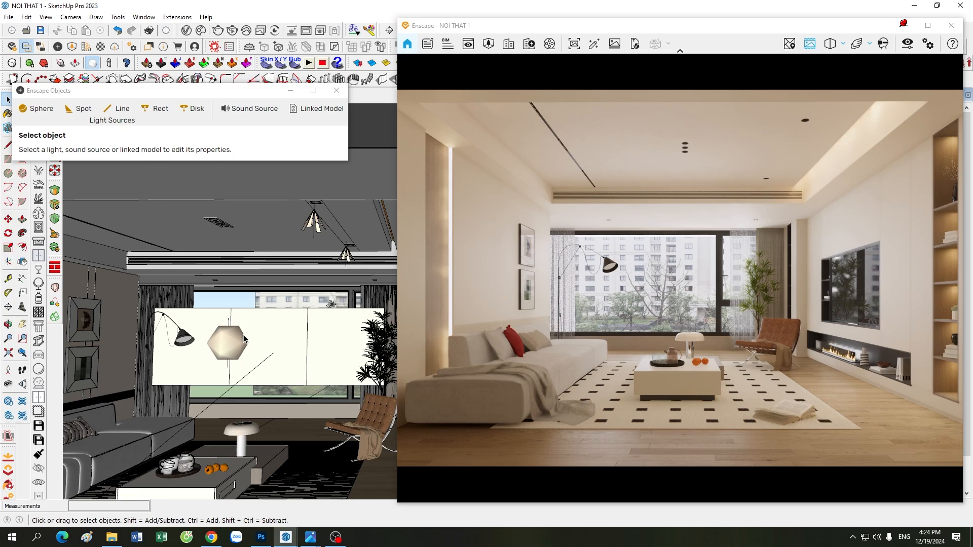
click(906, 44)
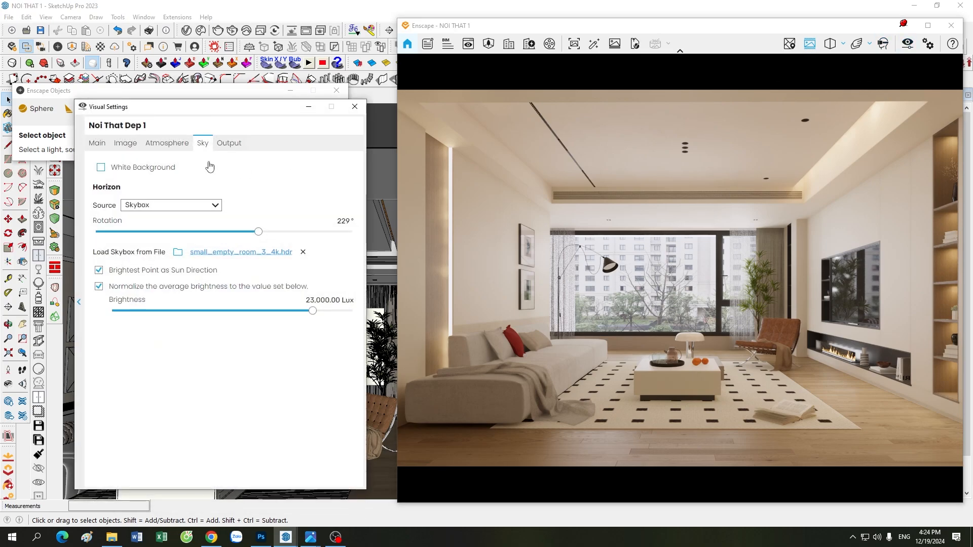
Review the camera, exposure and rendering quality settings of the Noi That Dep 1 preset, then put Visual Settings away
click(97, 144)
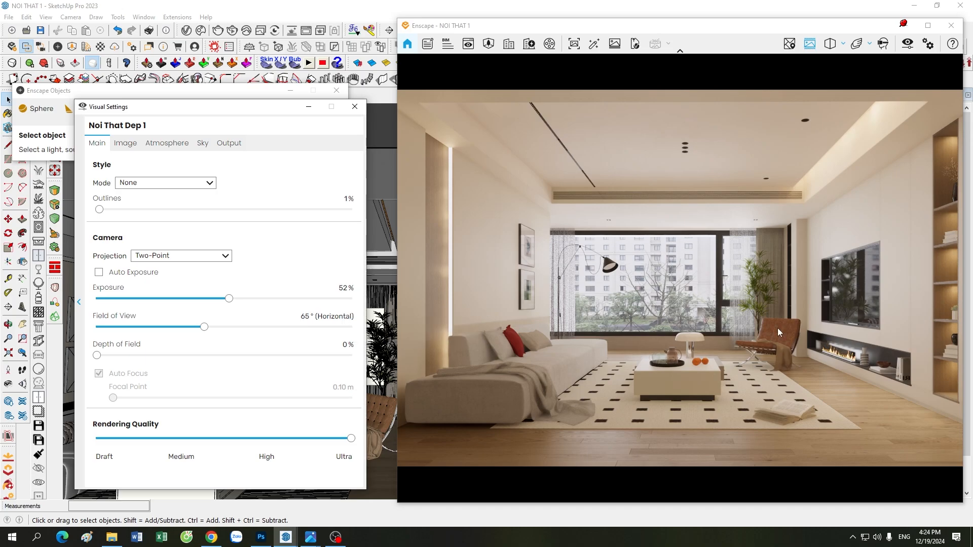
click(340, 288)
click(308, 107)
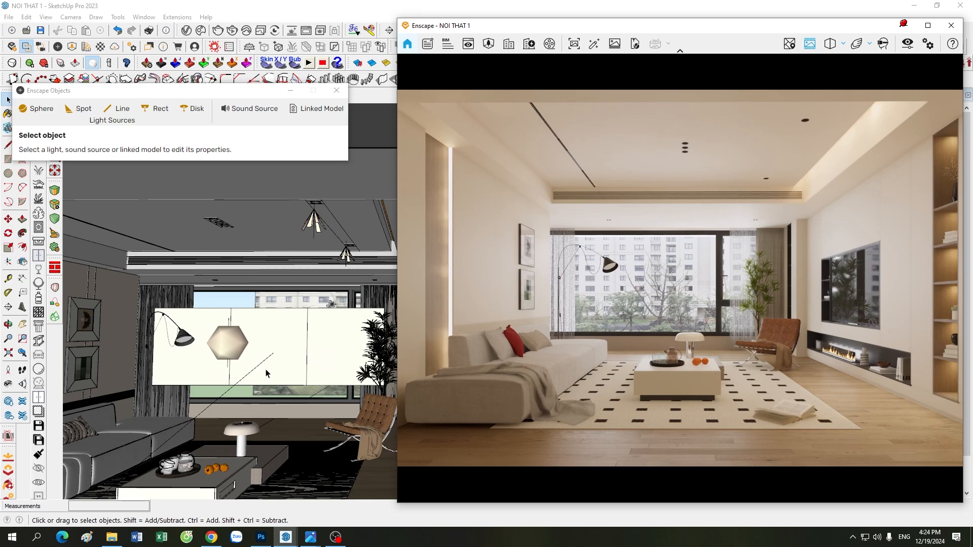
click(907, 43)
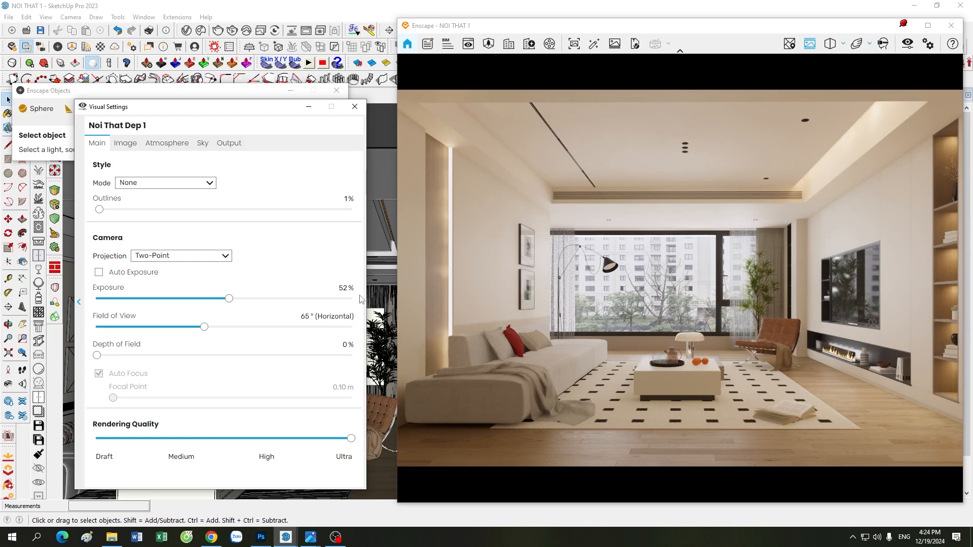
click(309, 110)
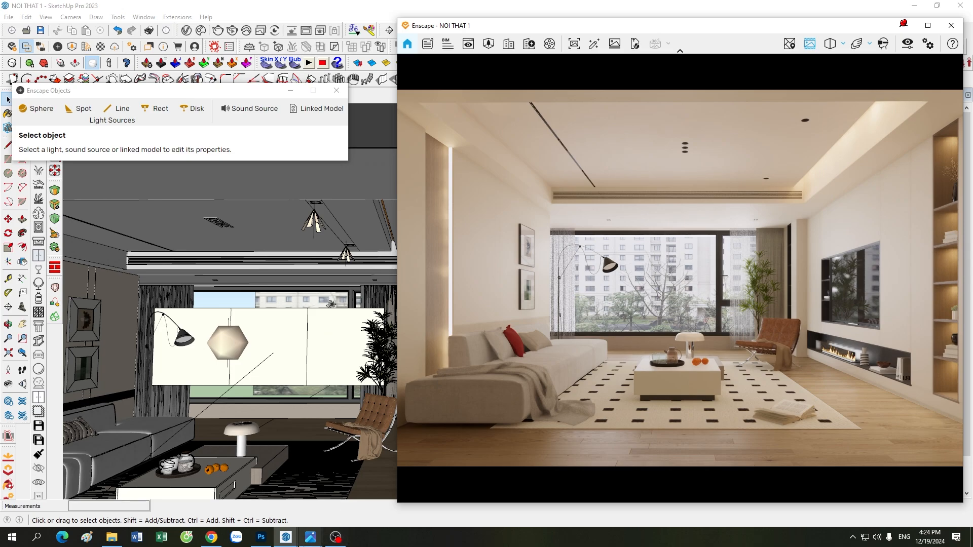
mouse_move(310, 537)
click(261, 473)
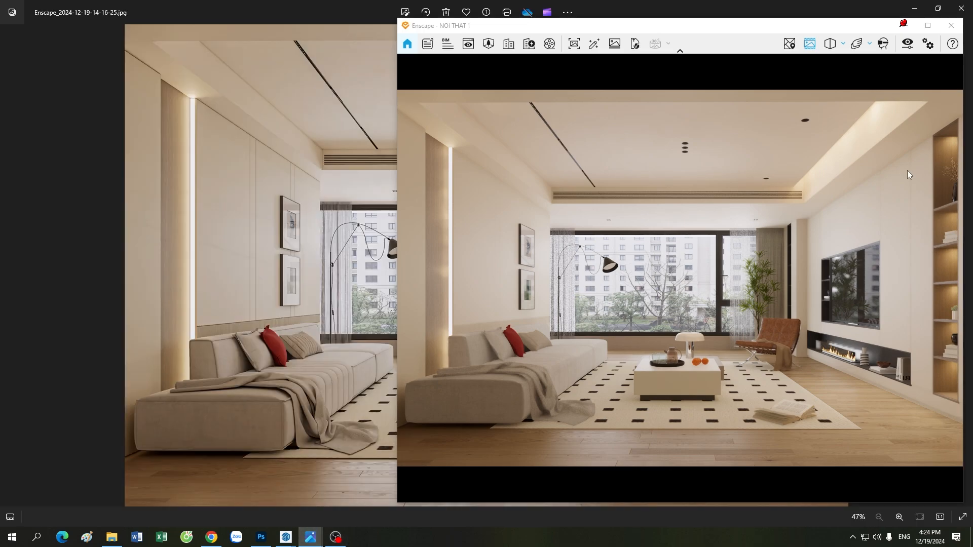
click(904, 25)
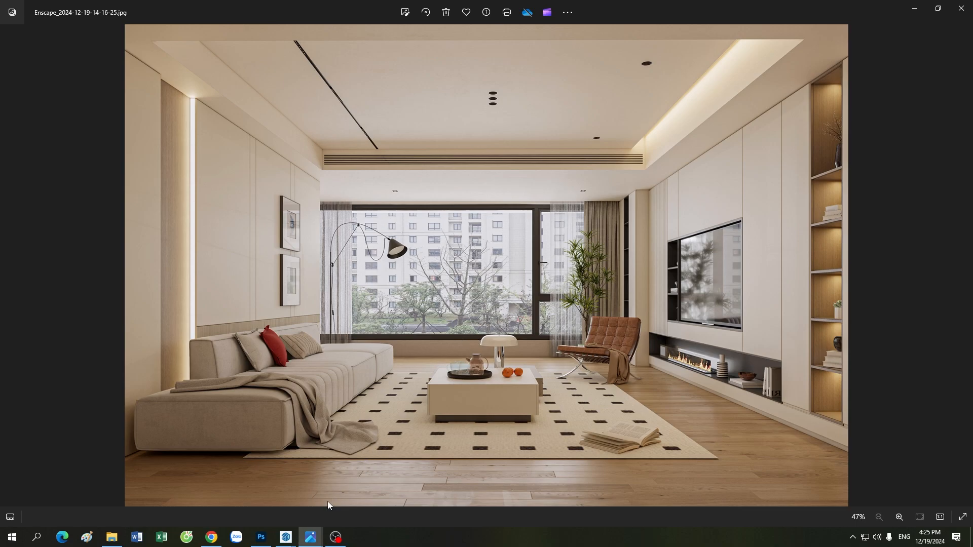
Return to the SketchUp model with the live Enscape render beside it and put Visual Settings away
mouse_move(286, 538)
click(277, 504)
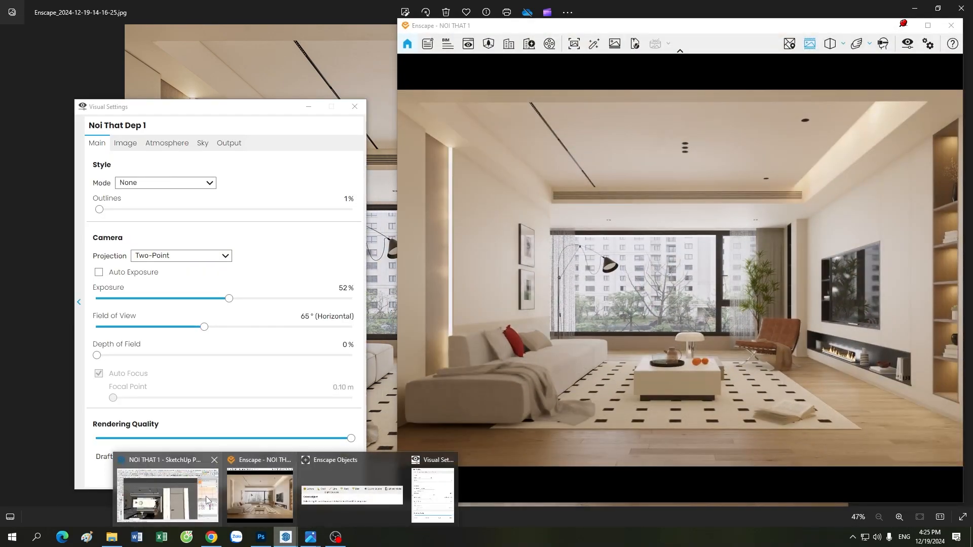
click(206, 496)
drag(584, 29, 566, 39)
click(308, 107)
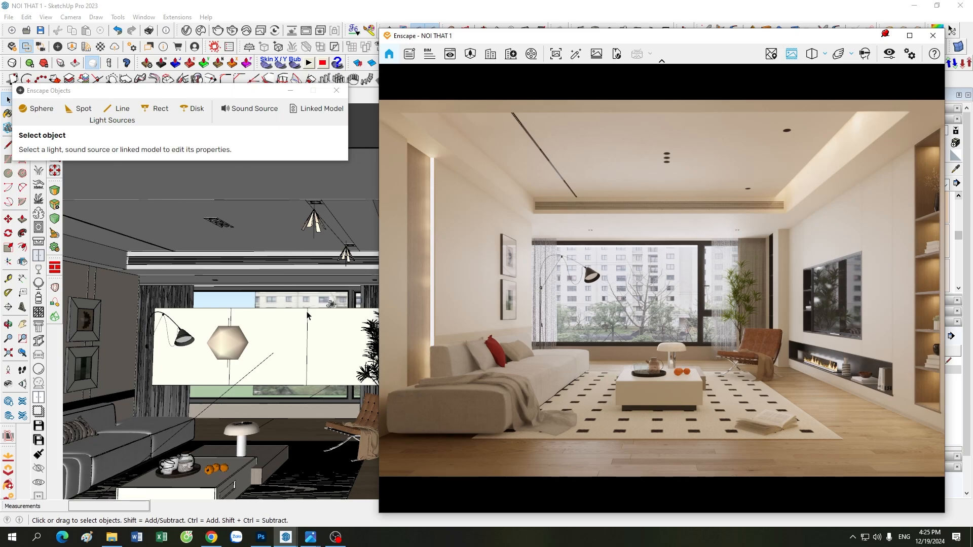
Reposition the Enscape Objects dialog and the render window to compare the modelled interior with the live render
mouse_move(280, 341)
middle_down()
mouse_move(292, 350)
mouse_move(263, 352)
middle_up()
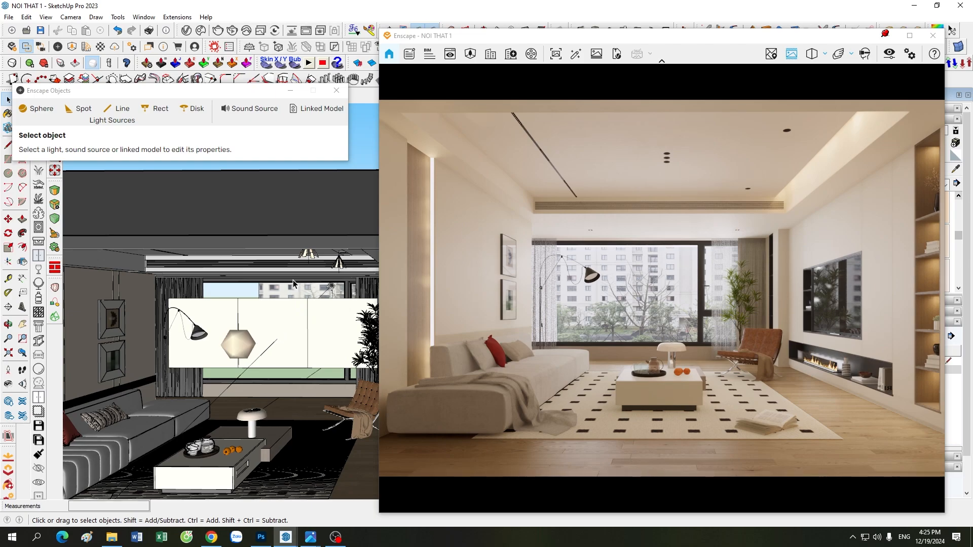
click(259, 96)
drag(260, 96, 239, 85)
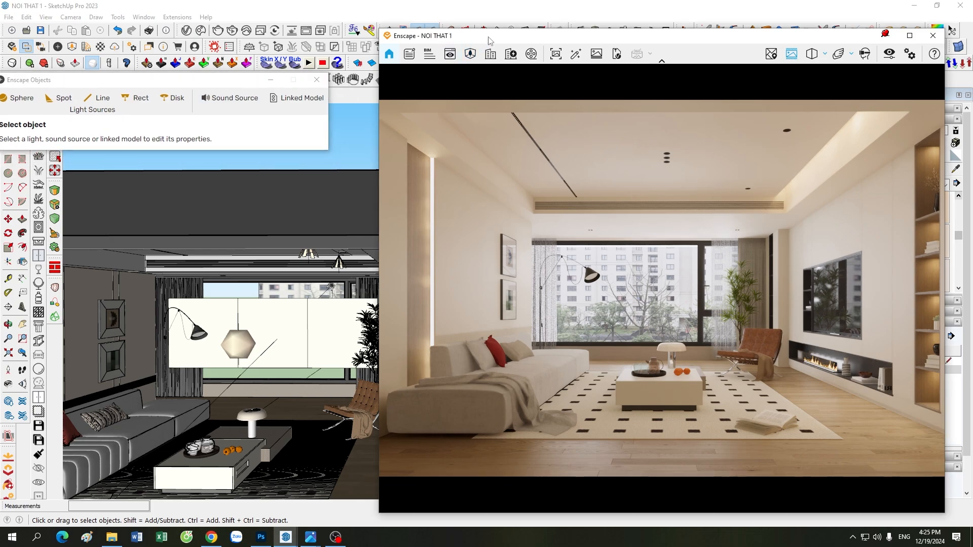
mouse_move(488, 40)
mouse_down()
mouse_move(472, 35)
mouse_move(496, 32)
mouse_move(488, 34)
mouse_up()
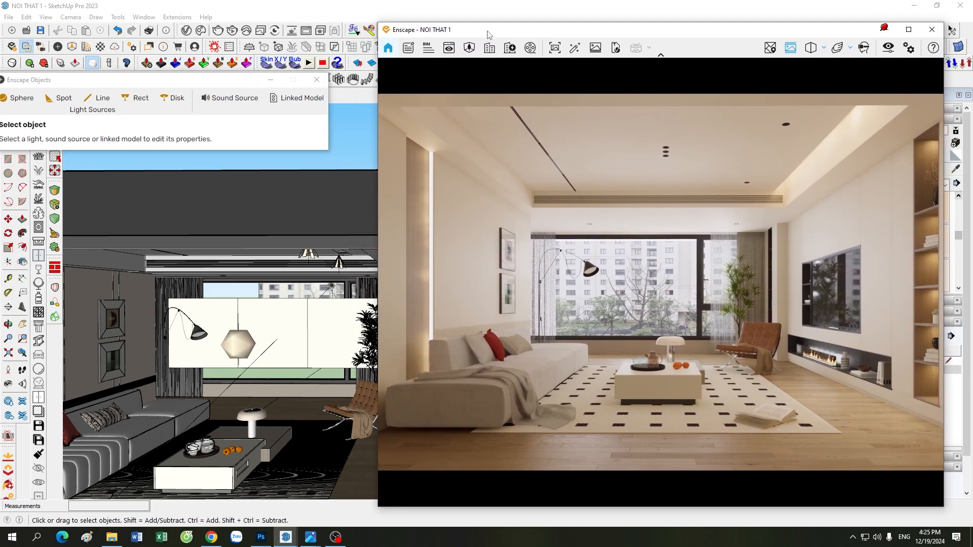